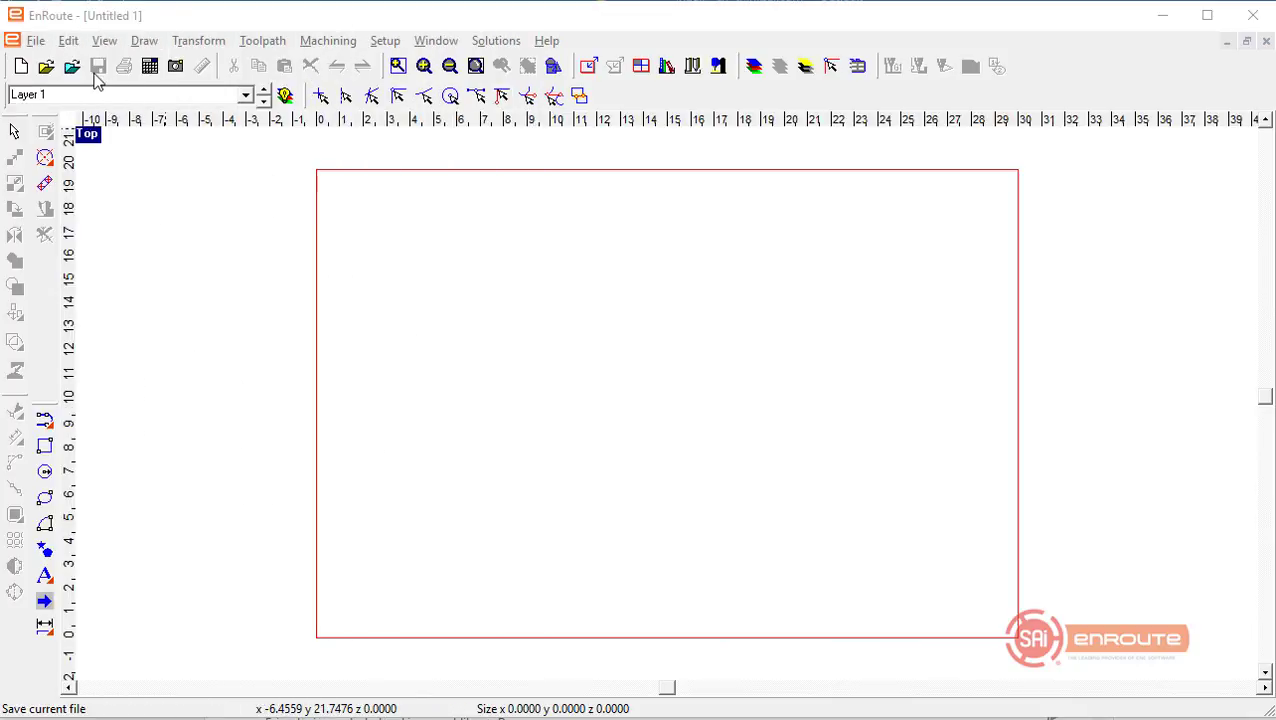
Step: Import cowboy art.bmp from the Samples folder onto the canvas and select it
left_click(72, 67)
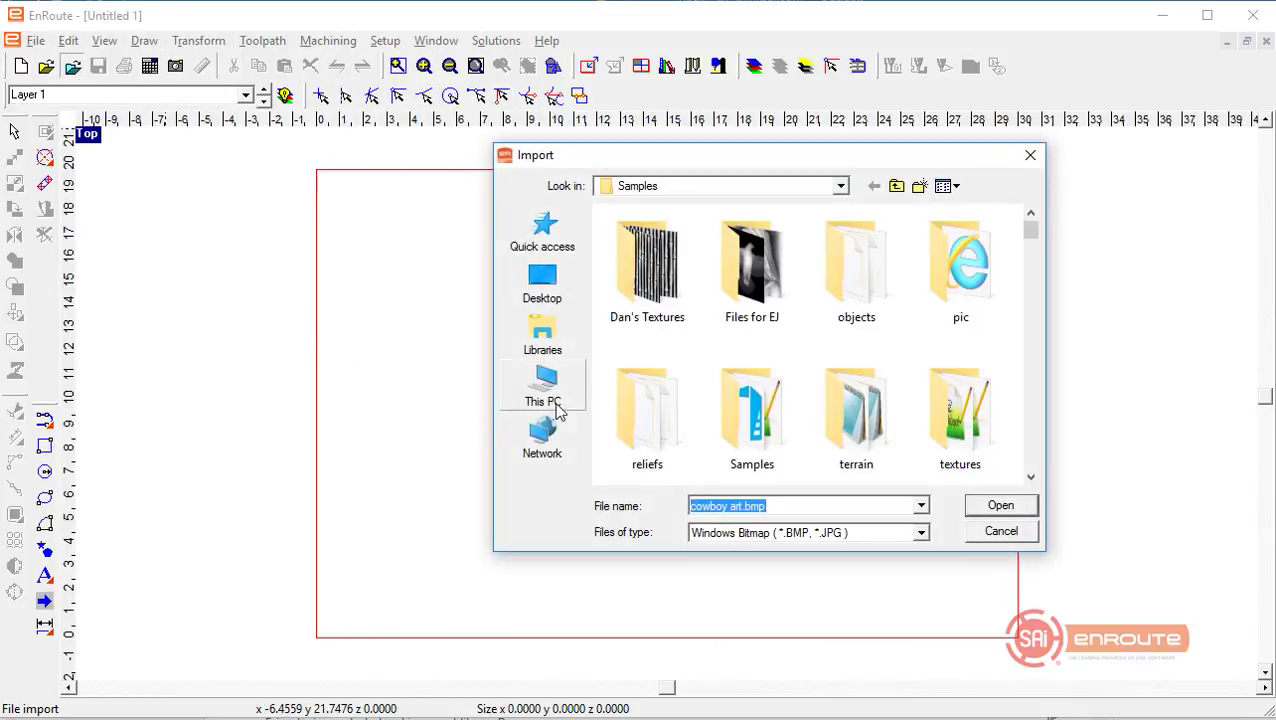
scroll(633, 401, "down", 10)
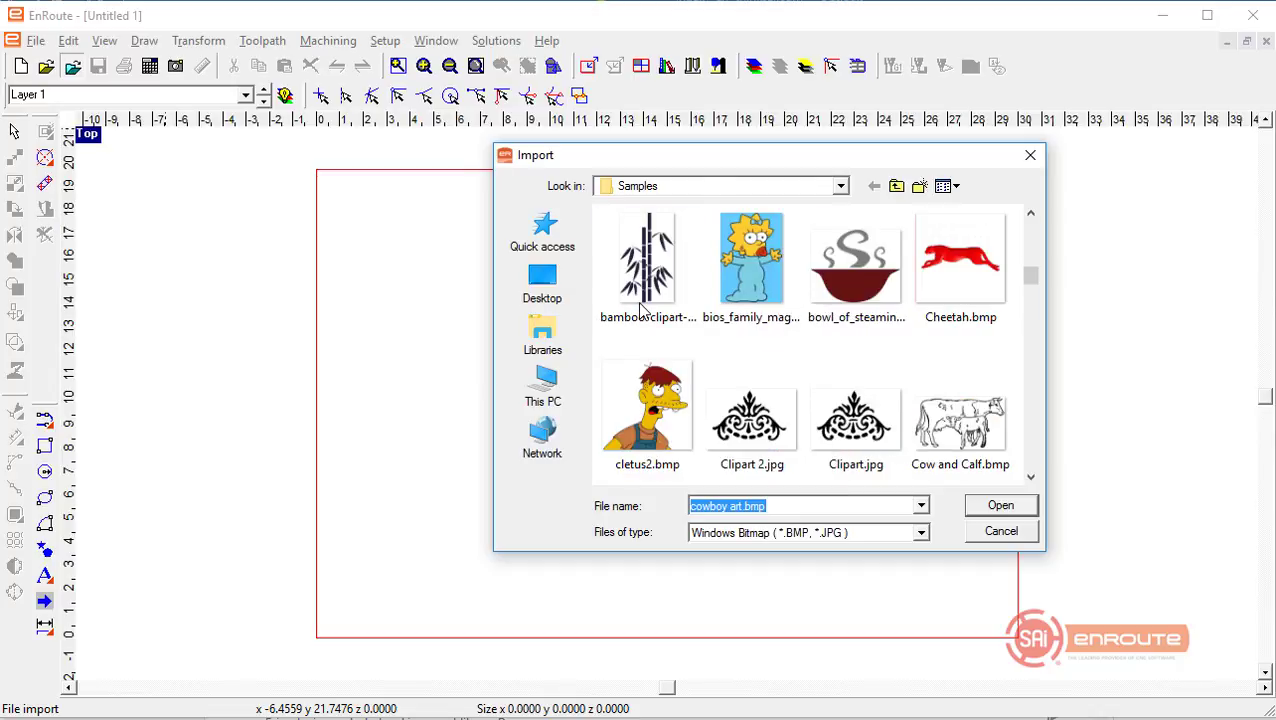
scroll(640, 310, "down", 3)
double_click(667, 420)
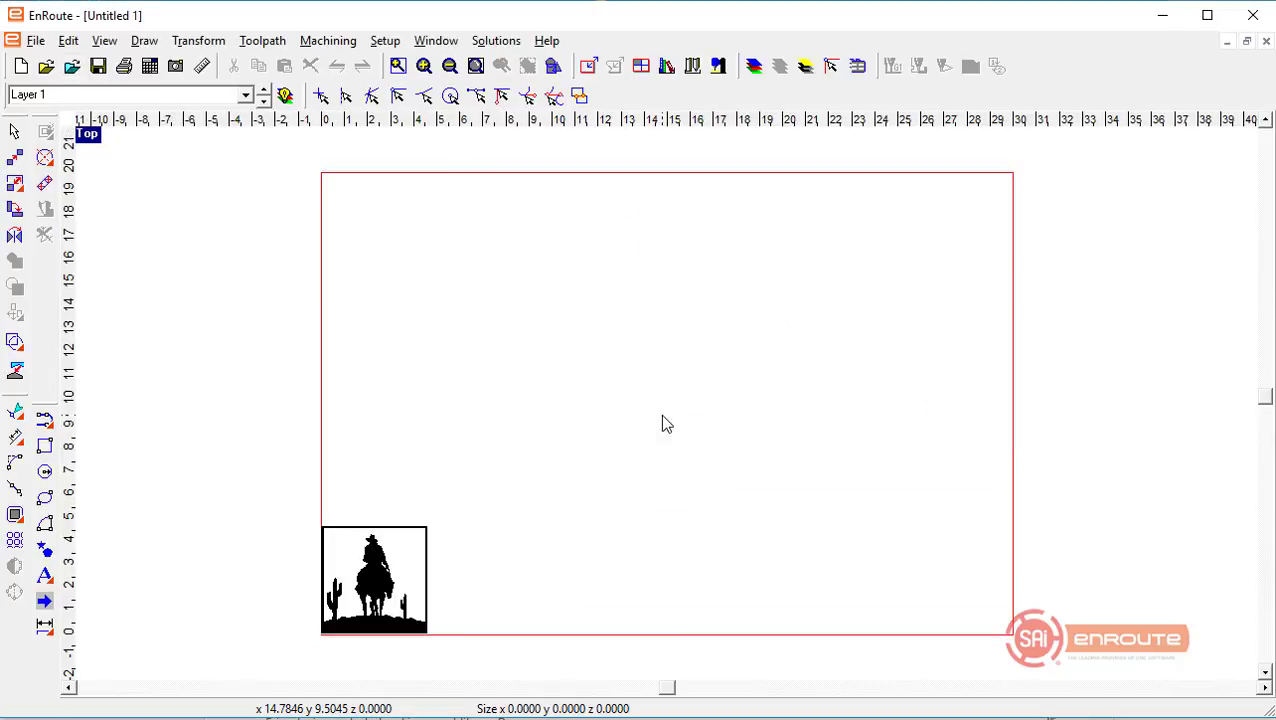
left_click(413, 575)
scroll(456, 590, "up", 5)
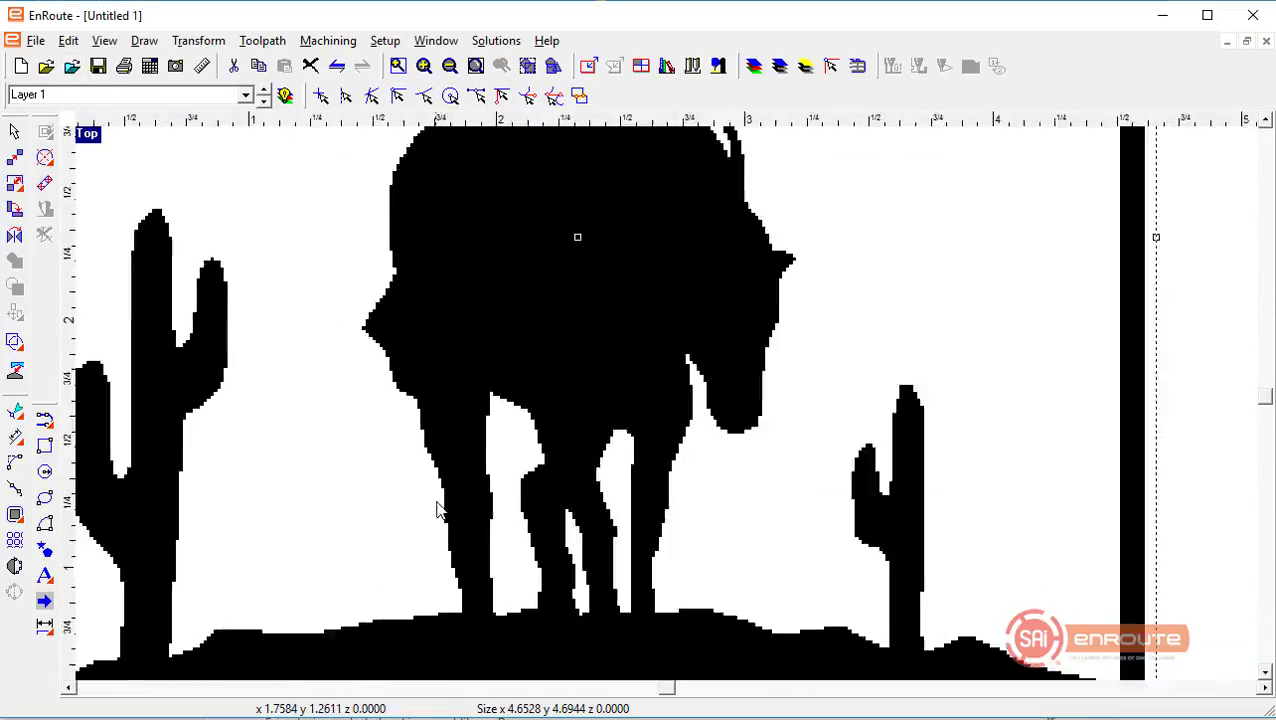
scroll(437, 510, "up", 3)
scroll(461, 493, "down", 2)
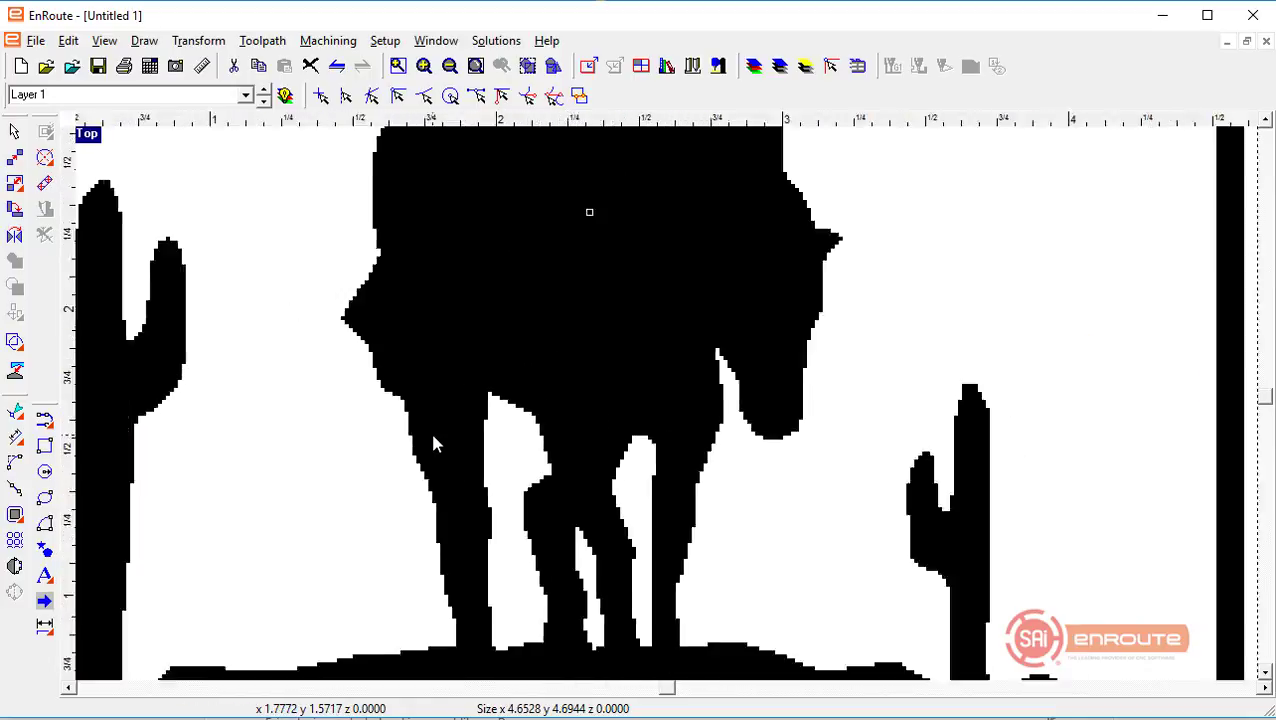
scroll(434, 444, "down", 3)
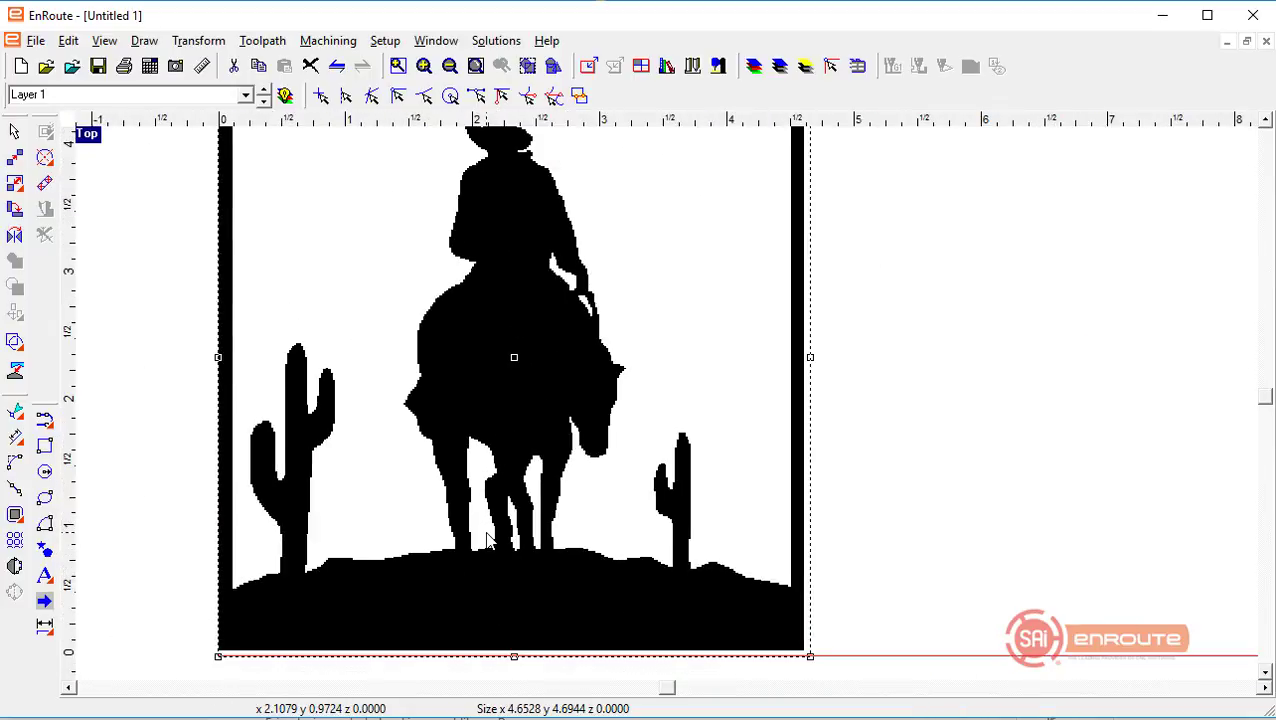
scroll(488, 540, "down", 2)
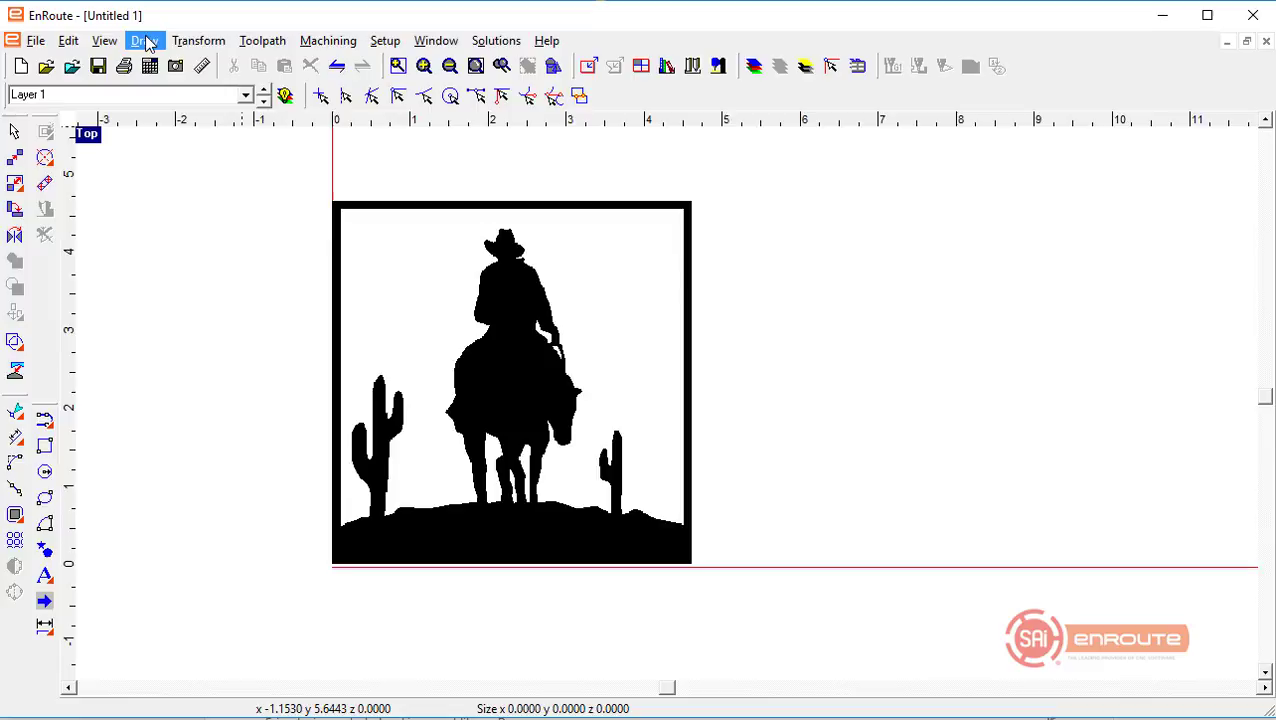
Step: Select the cowboy bitmap and start Vectorize bitmap from the Draw menu
left_click(144, 41)
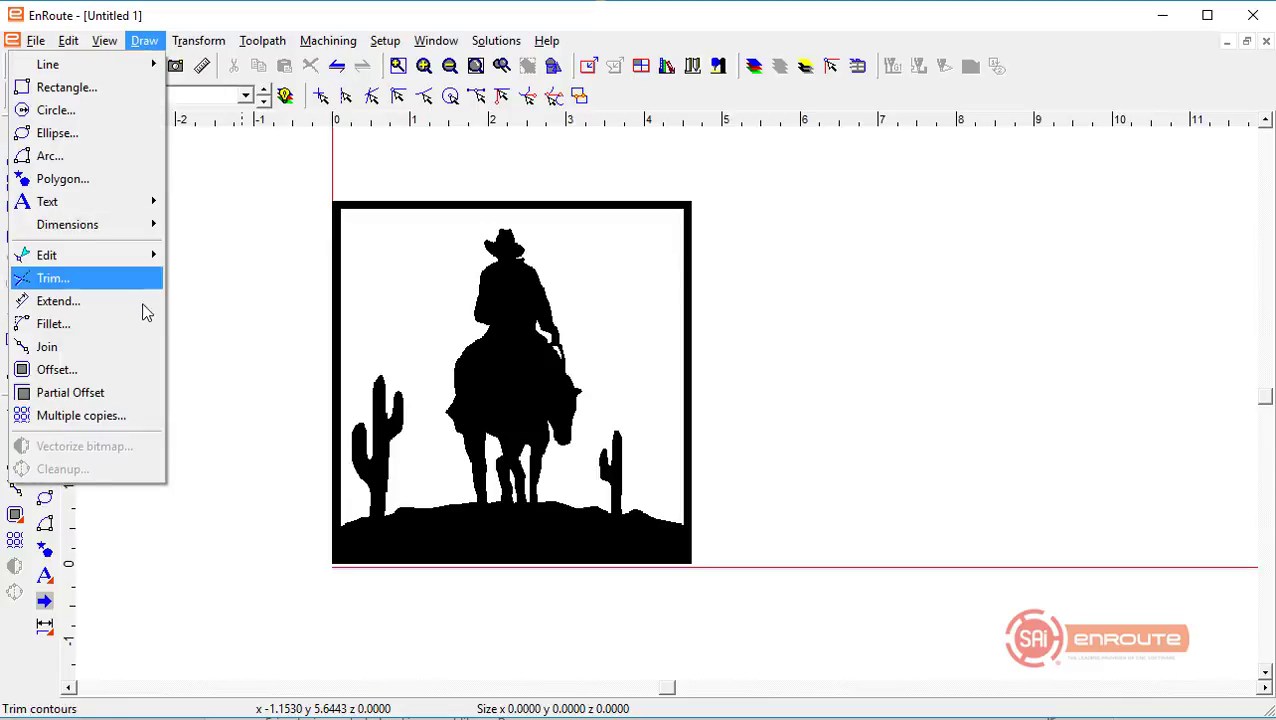
left_click(76, 398)
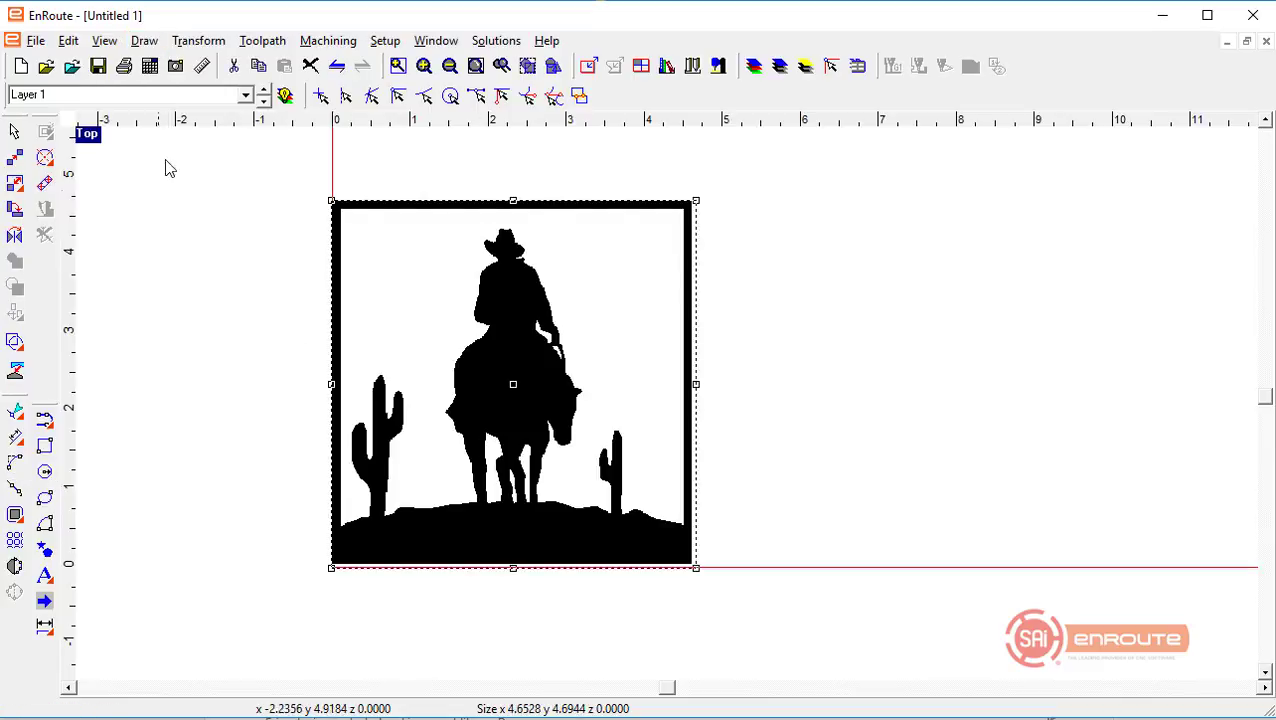
left_click(157, 44)
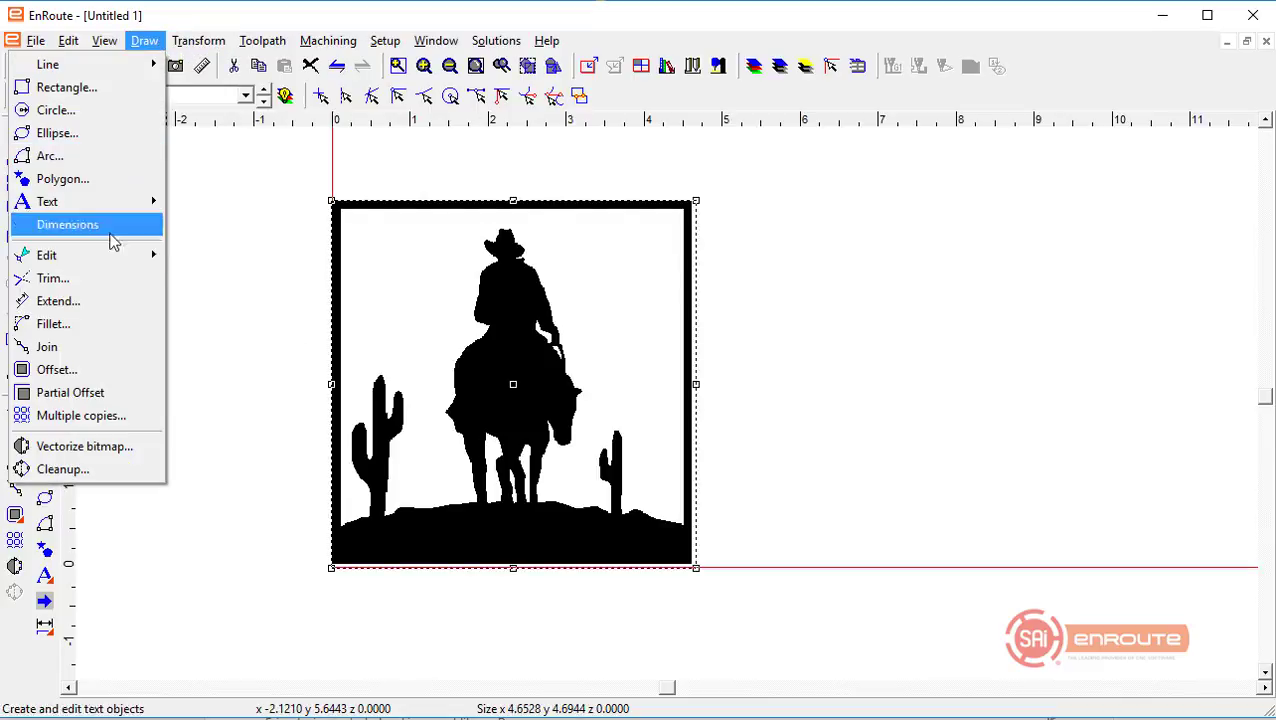
left_click(100, 446)
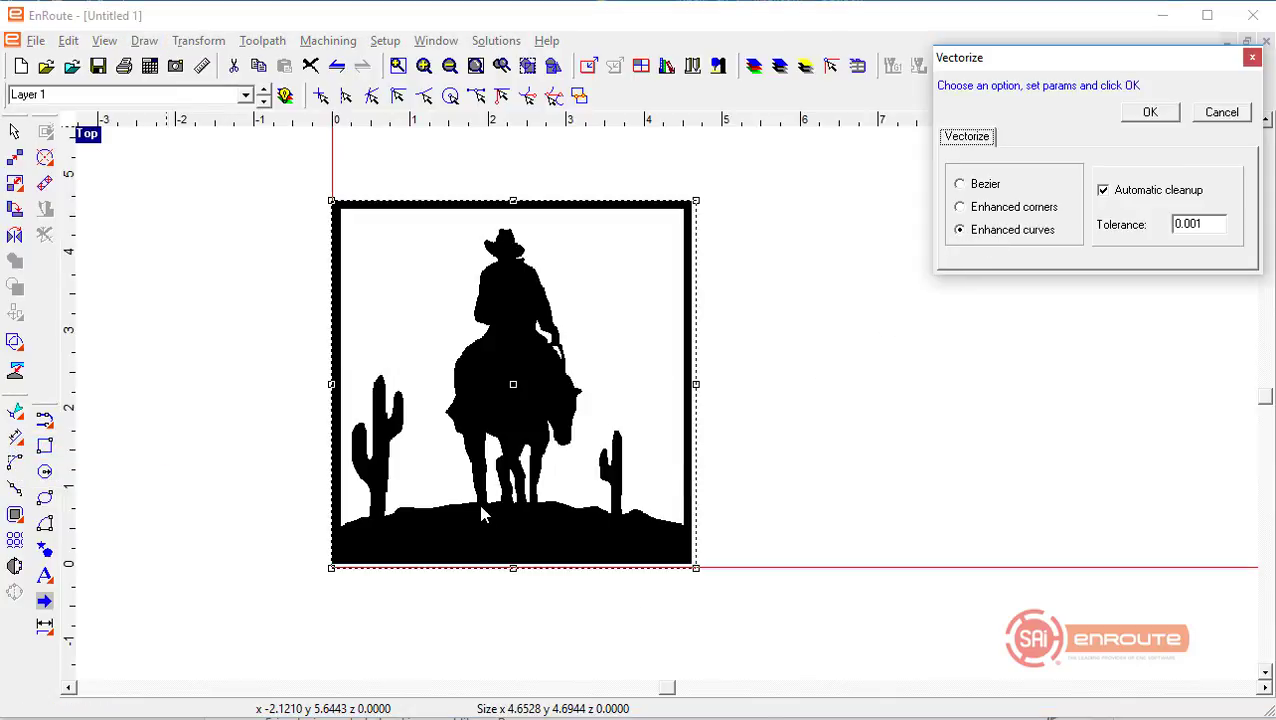
Step: Set tracing to Enhanced curves with automatic cleanup and 0.001 tolerance
scroll(481, 513, "up", 2)
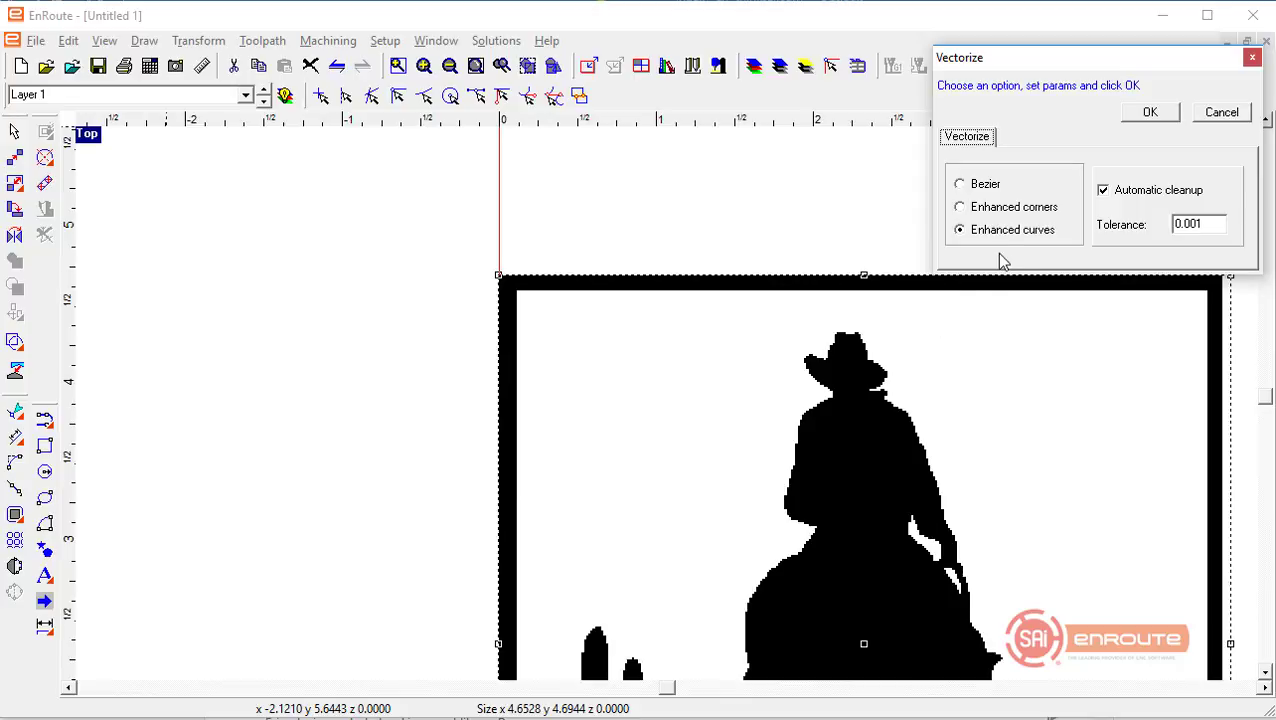
left_click(996, 210)
left_click(1024, 138)
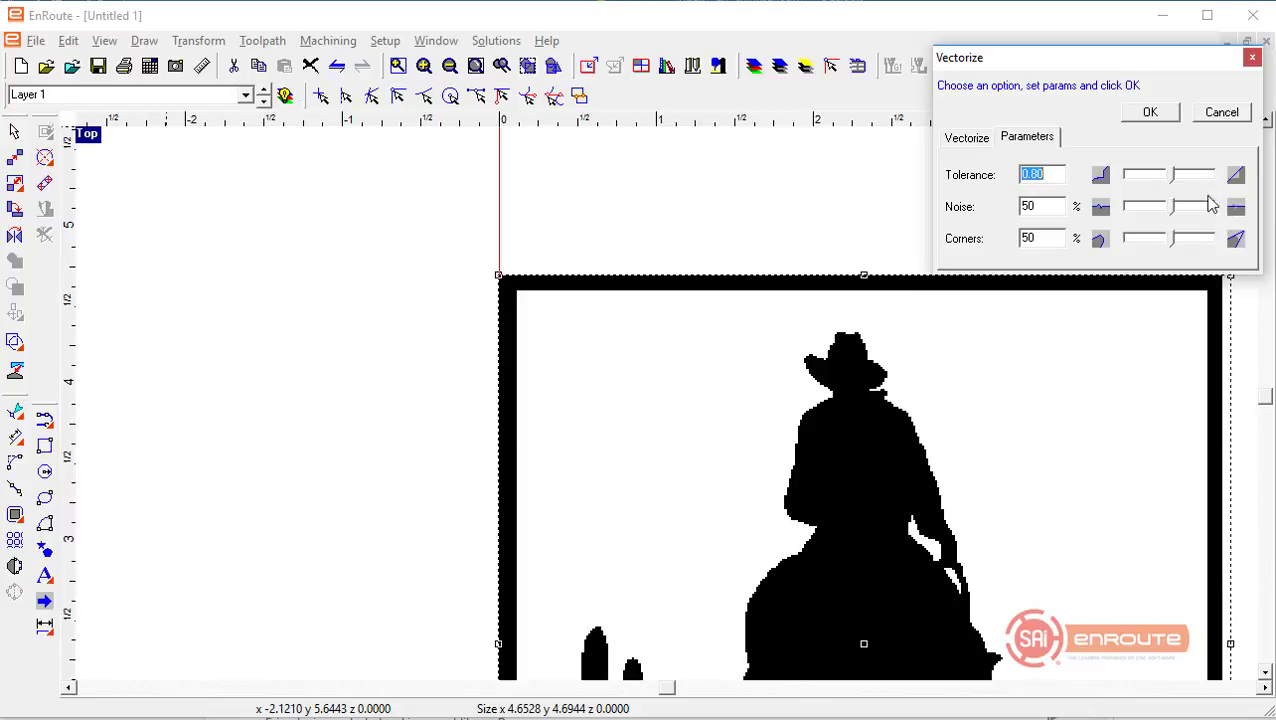
left_click(958, 138)
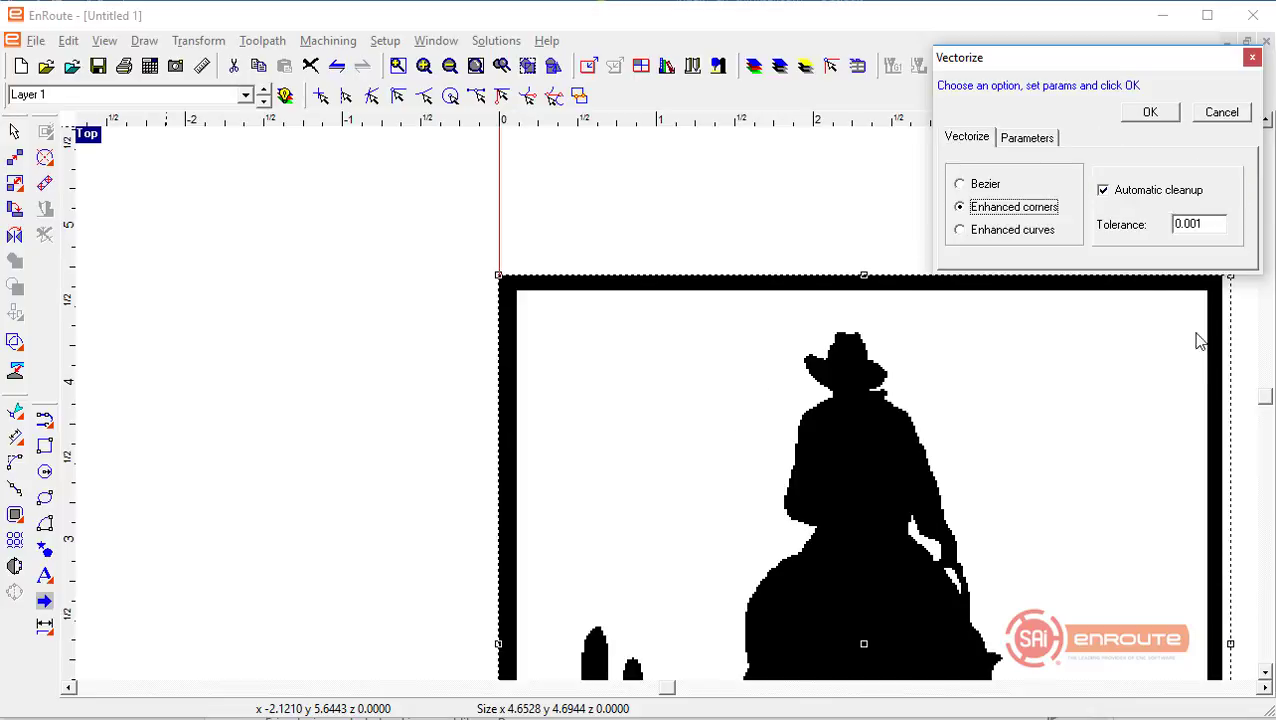
left_click(1020, 232)
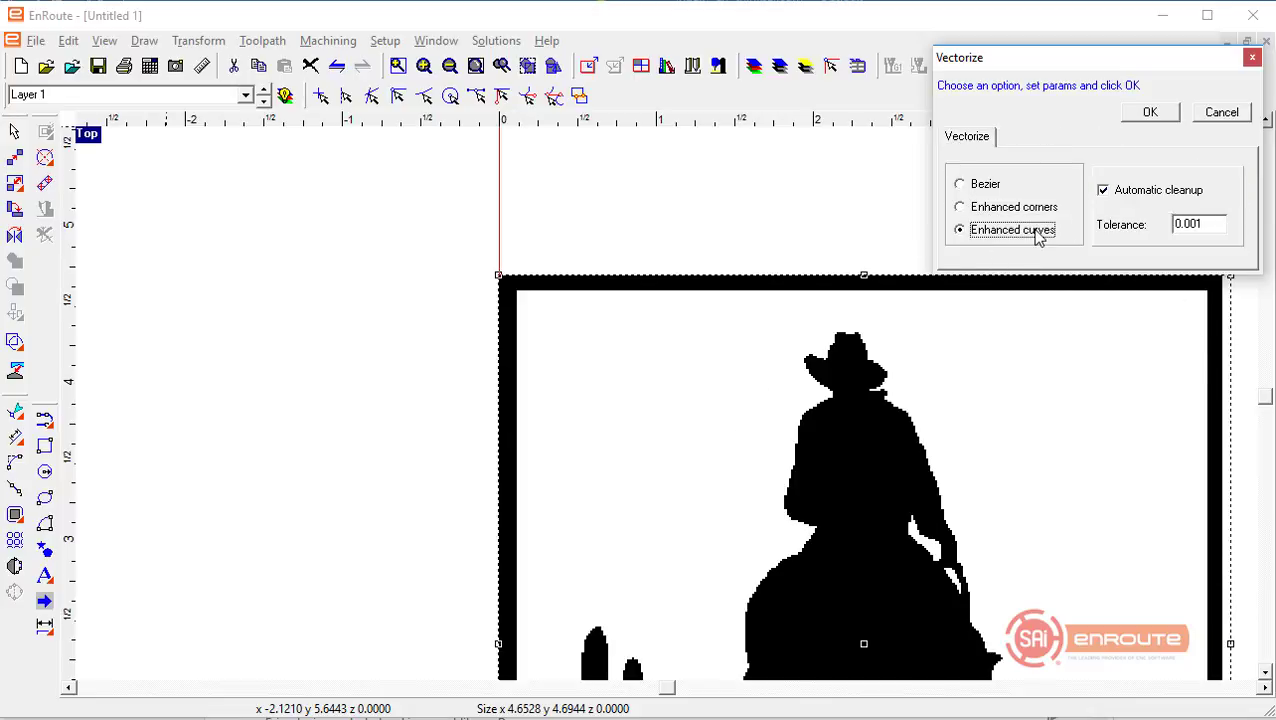
left_click(1164, 117)
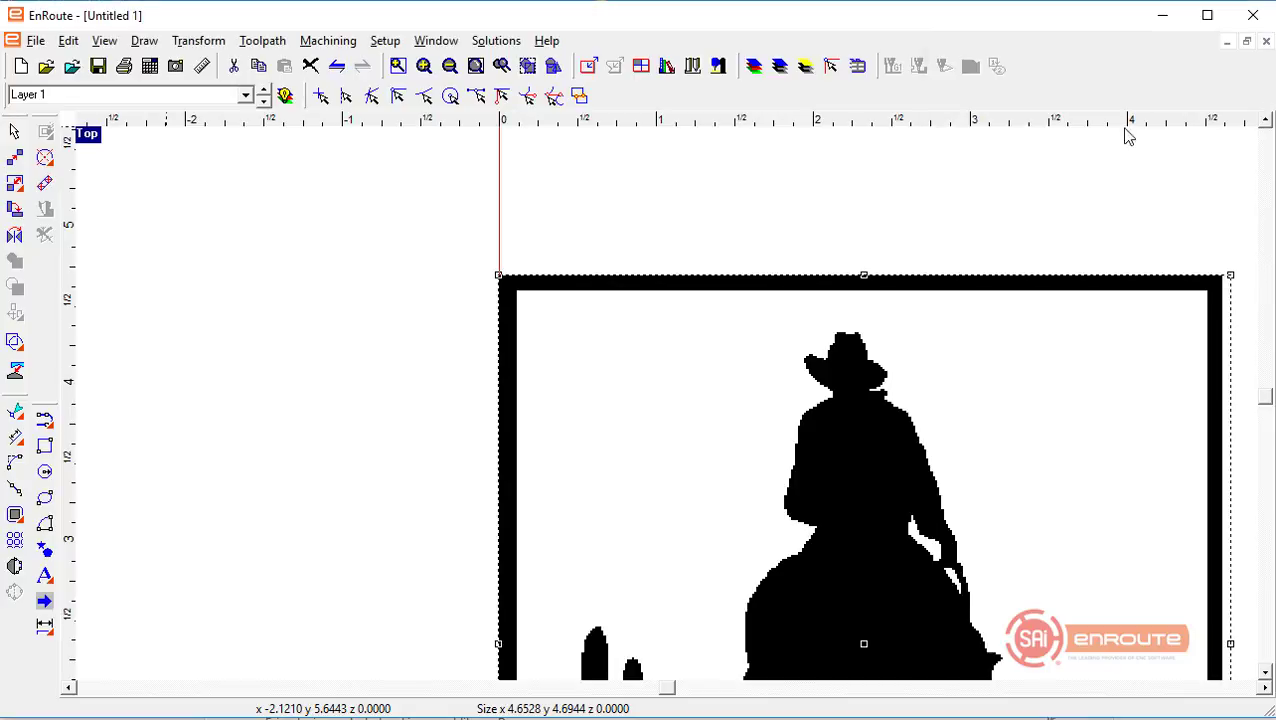
scroll(211, 320, "down", 3)
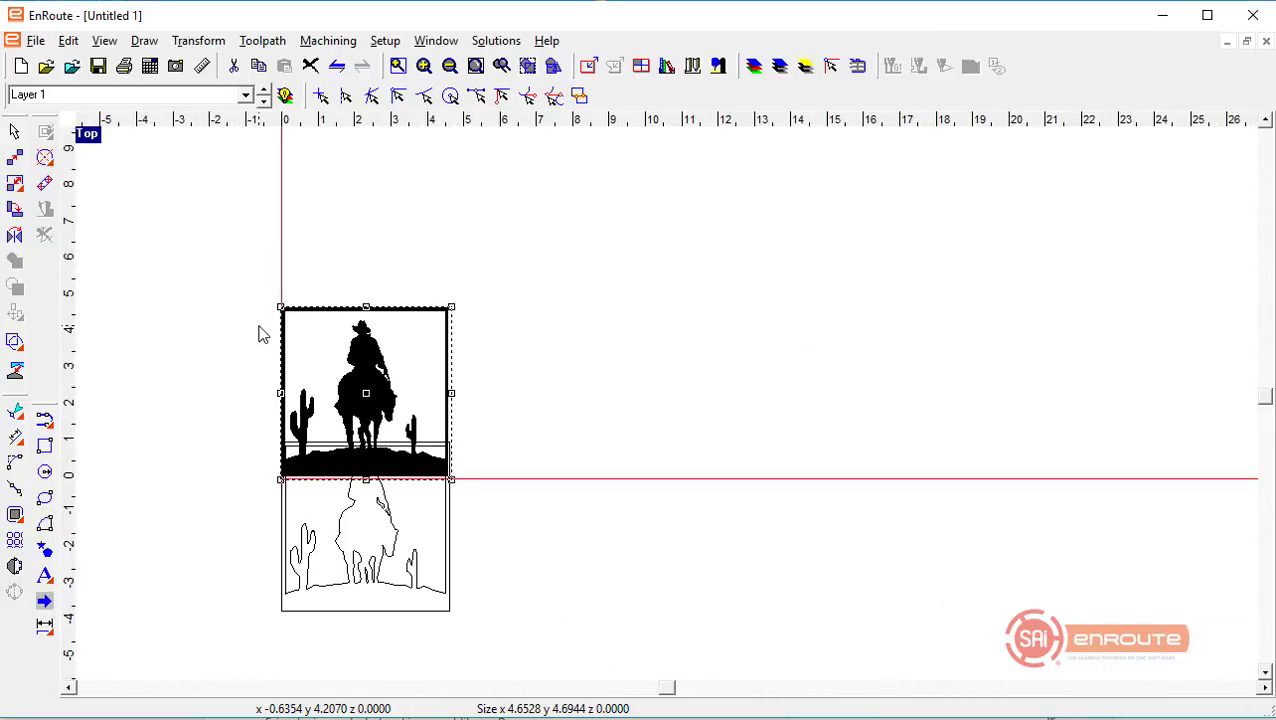
left_click(271, 338)
left_click_drag(424, 372, 231, 339)
scroll(335, 489, "up", 3)
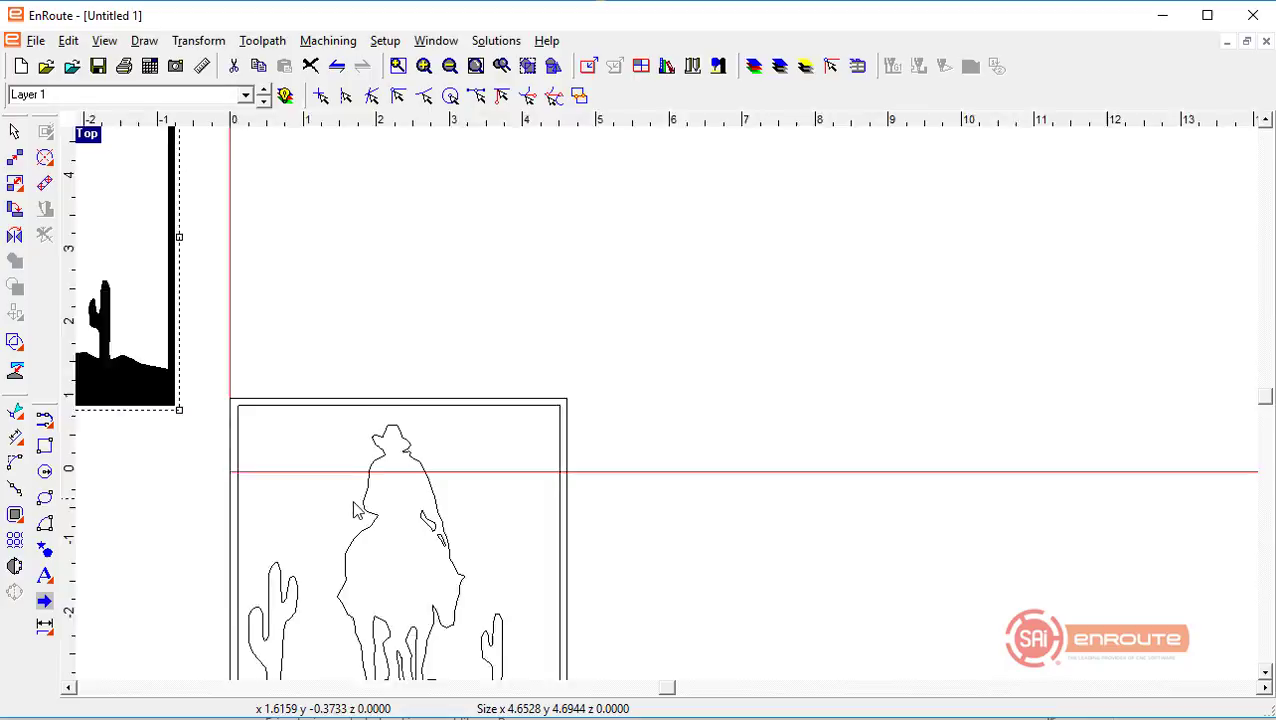
left_click_drag(372, 505, 463, 292)
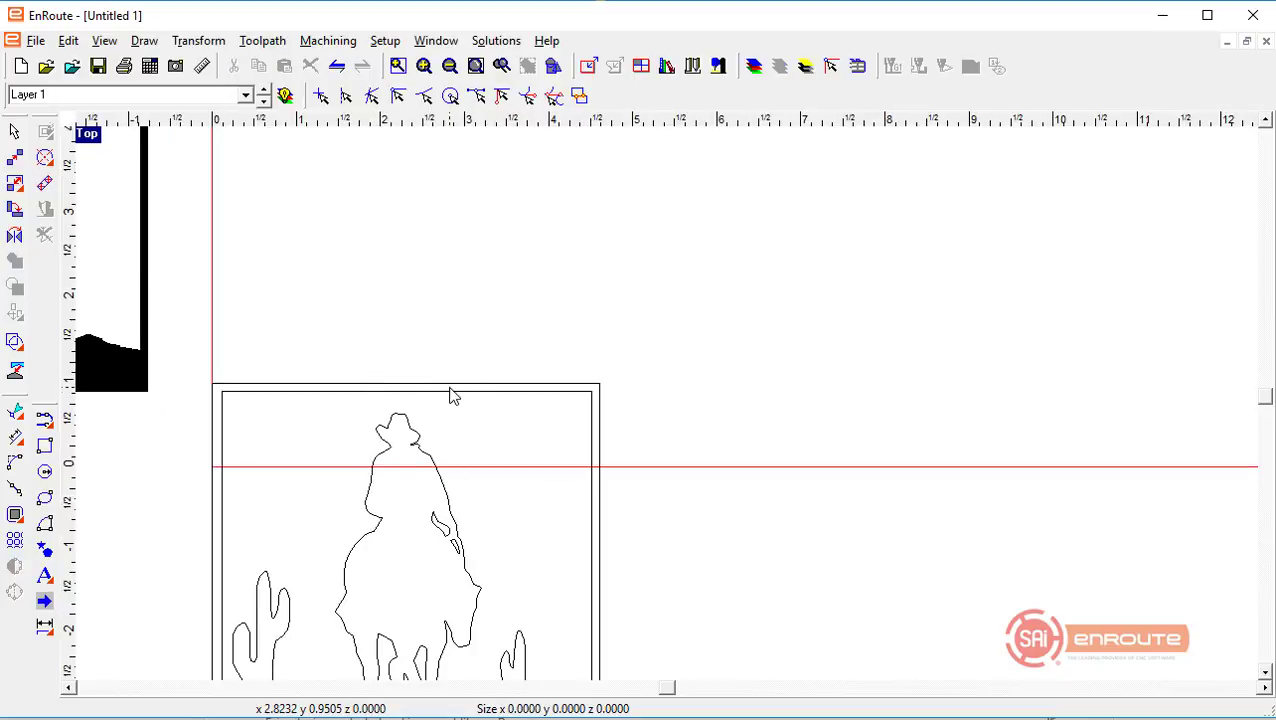
left_click(450, 401)
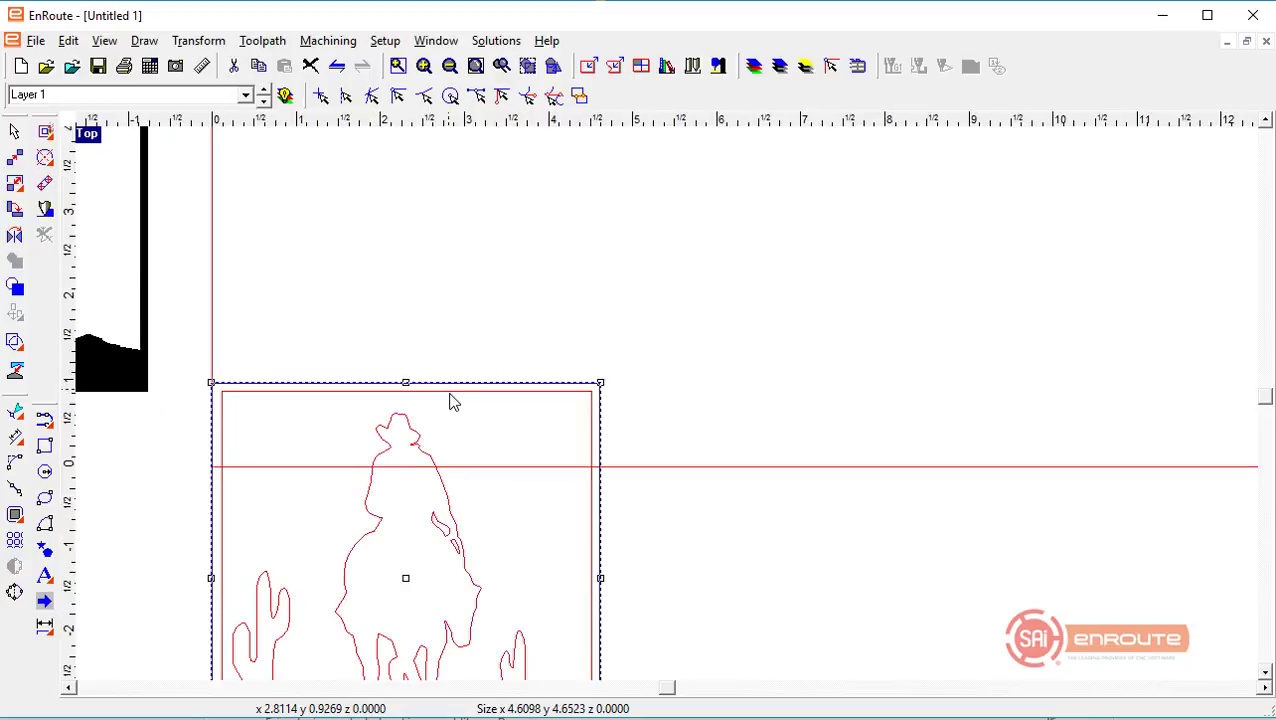
left_click_drag(572, 415, 582, 234)
scroll(720, 145, "down", 2)
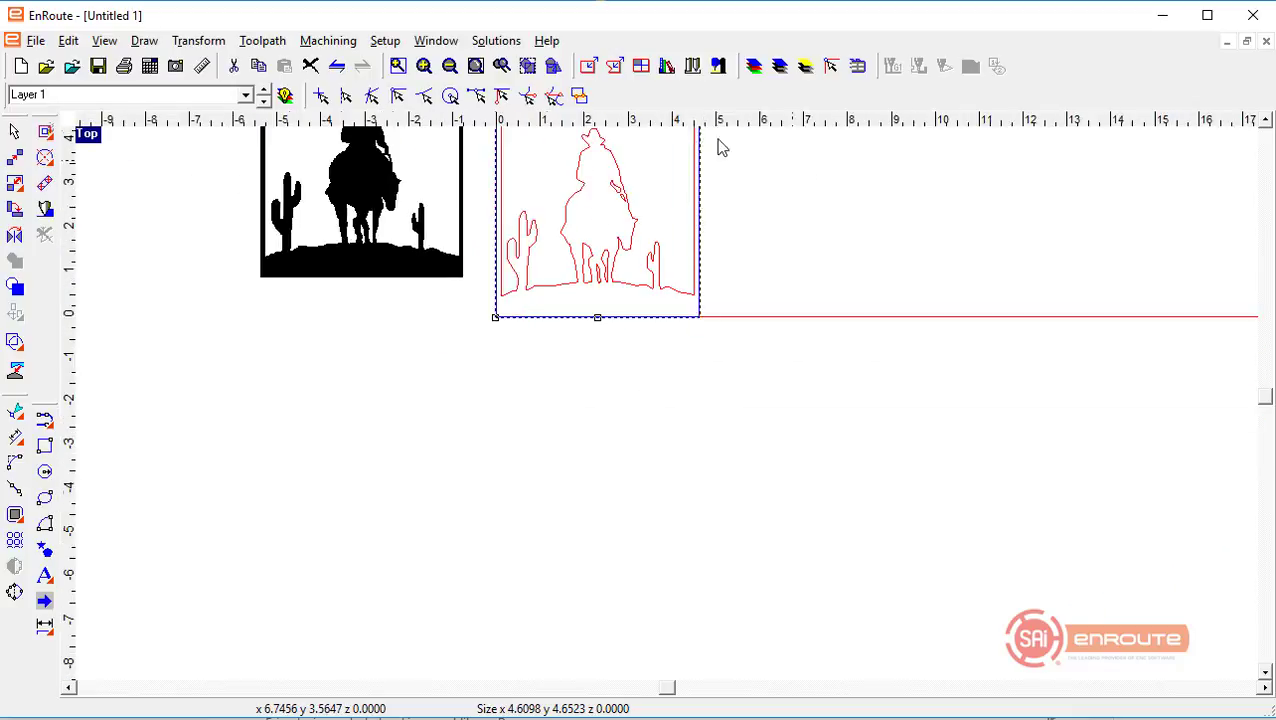
scroll(473, 476, "down", 2)
scroll(581, 371, "up", 1)
scroll(581, 371, "up", 1)
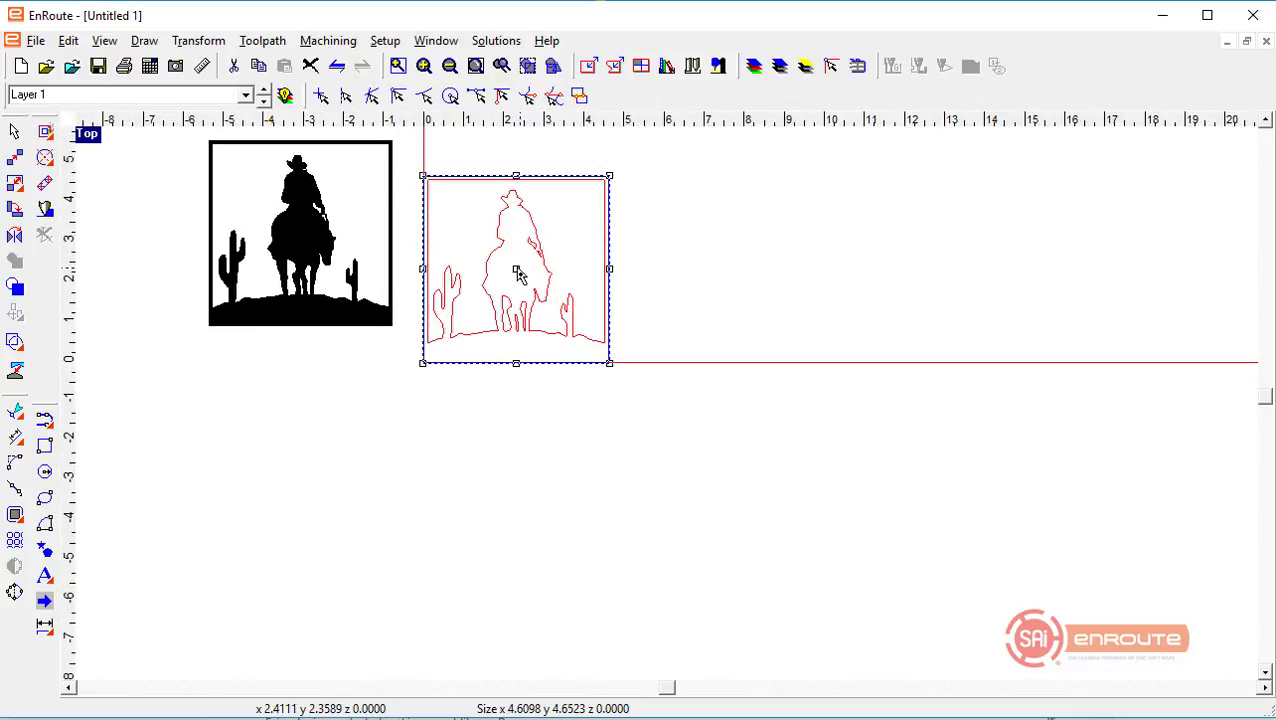
left_click_drag(519, 272, 561, 237)
scroll(493, 325, "down", 1)
scroll(432, 471, "down", 1)
scroll(436, 471, "down", 1)
scroll(518, 399, "up", 1)
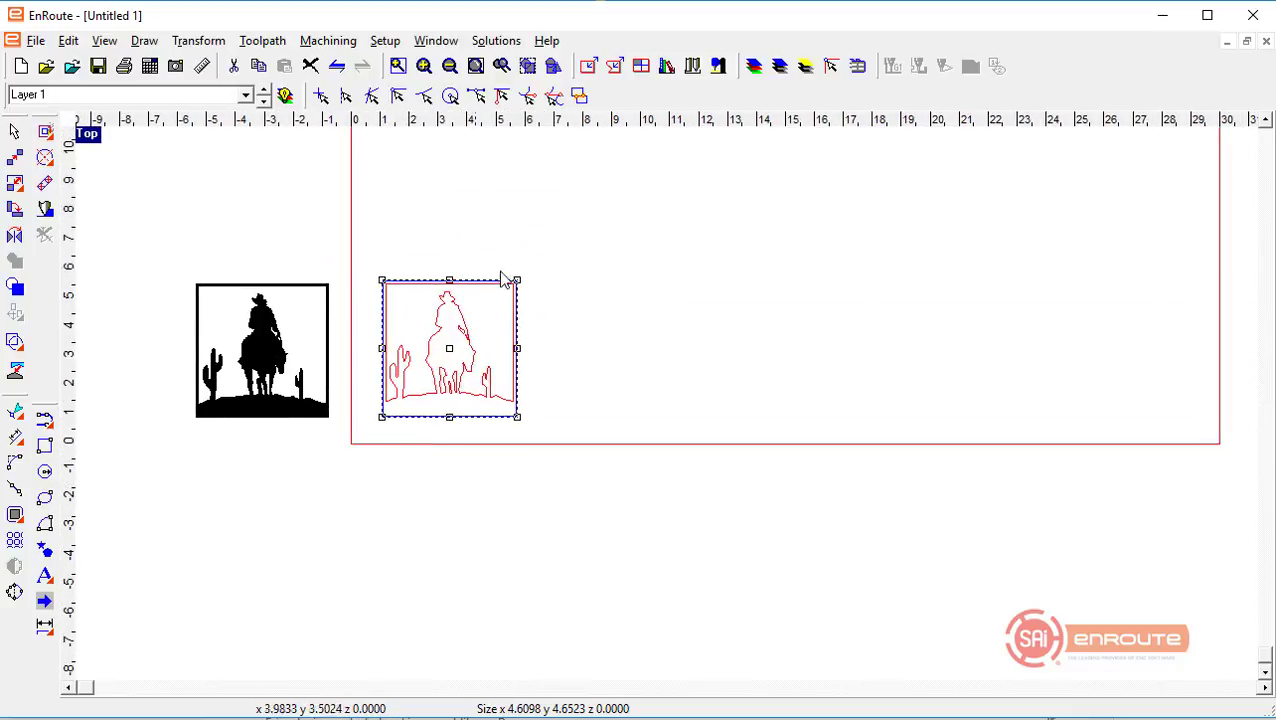
scroll(500, 276, "up", 1)
middle_click_drag(228, 419, 313, 292)
scroll(313, 305, "up", 1)
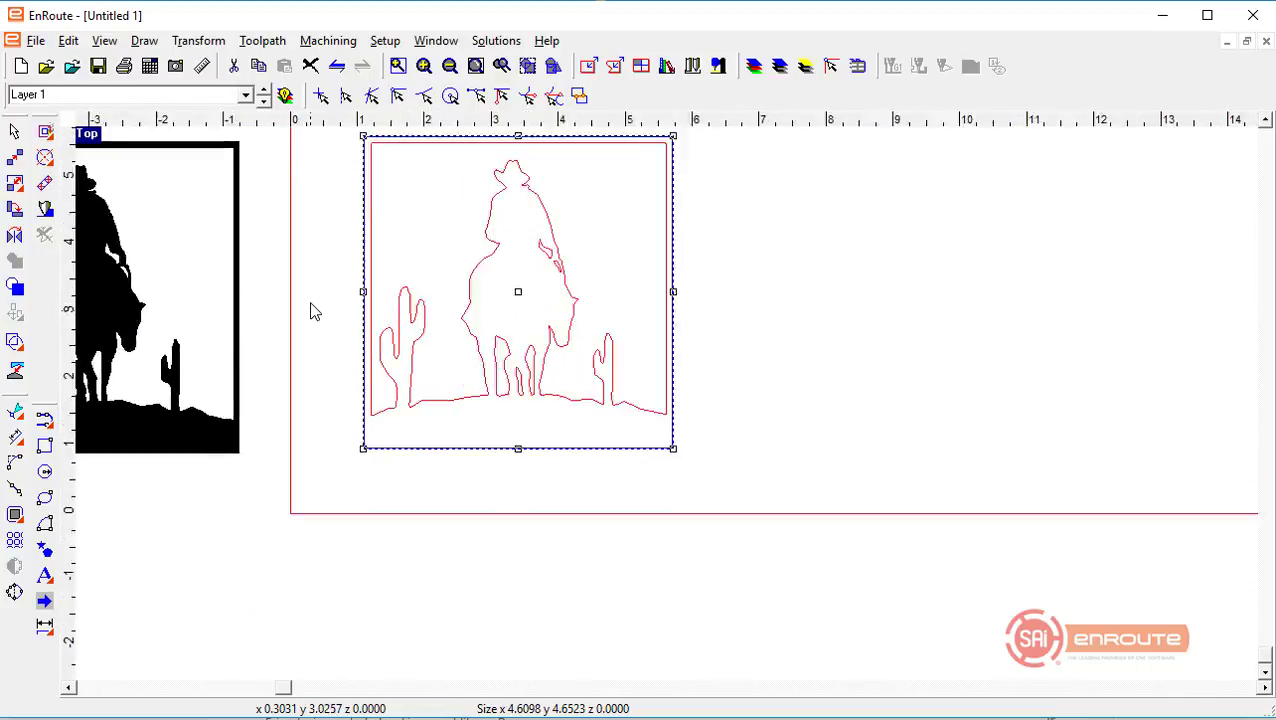
scroll(276, 356, "up", 1)
scroll(308, 339, "up", 1)
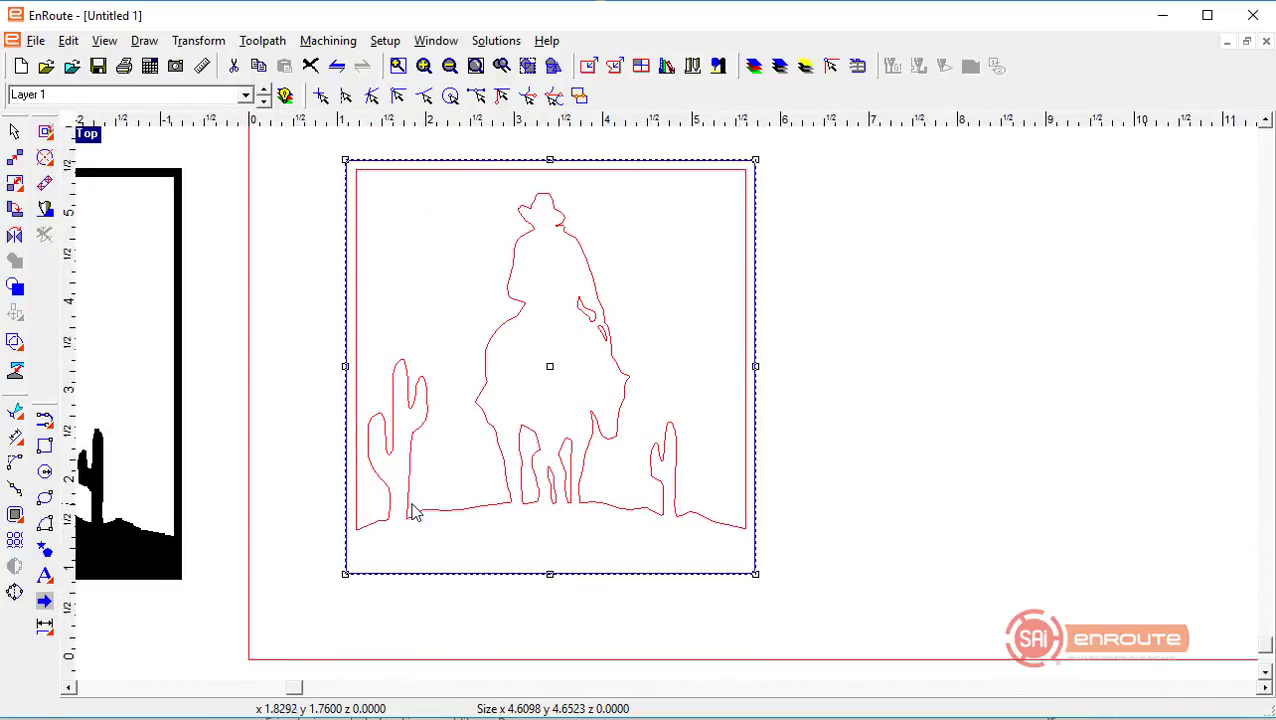
scroll(358, 465, "up", 1)
scroll(350, 450, "down", 1)
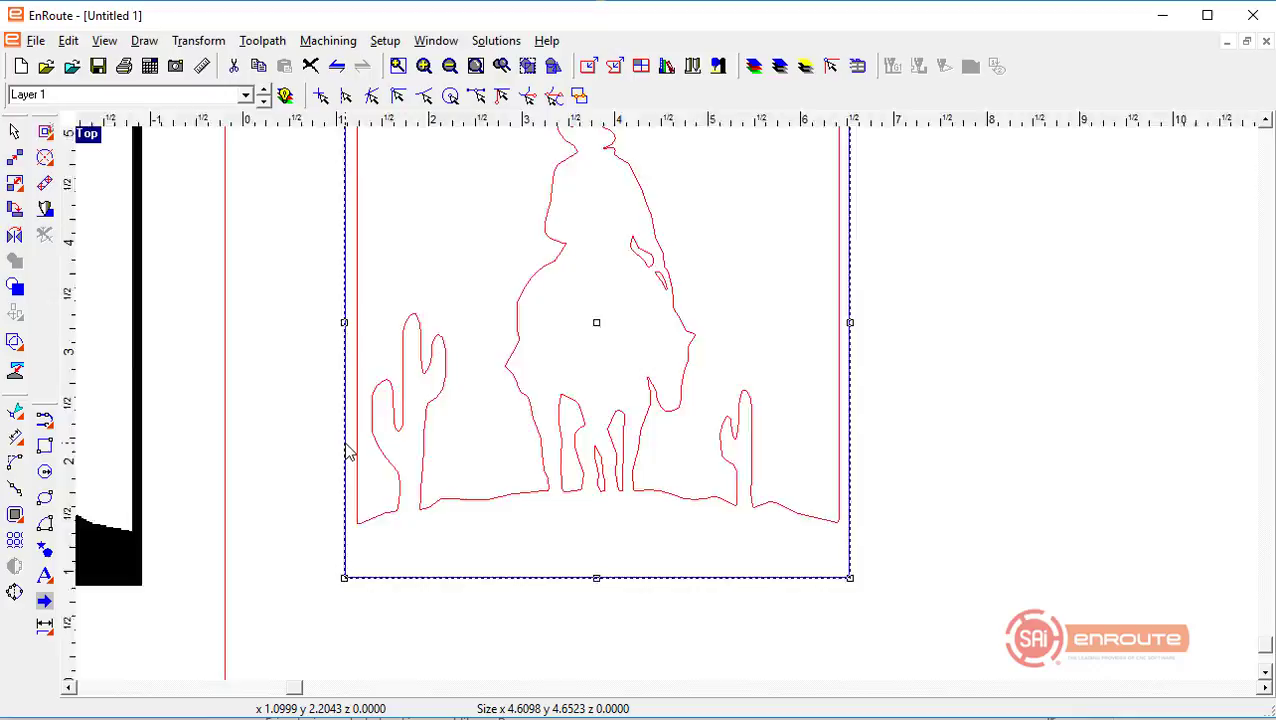
scroll(348, 436, "down", 1)
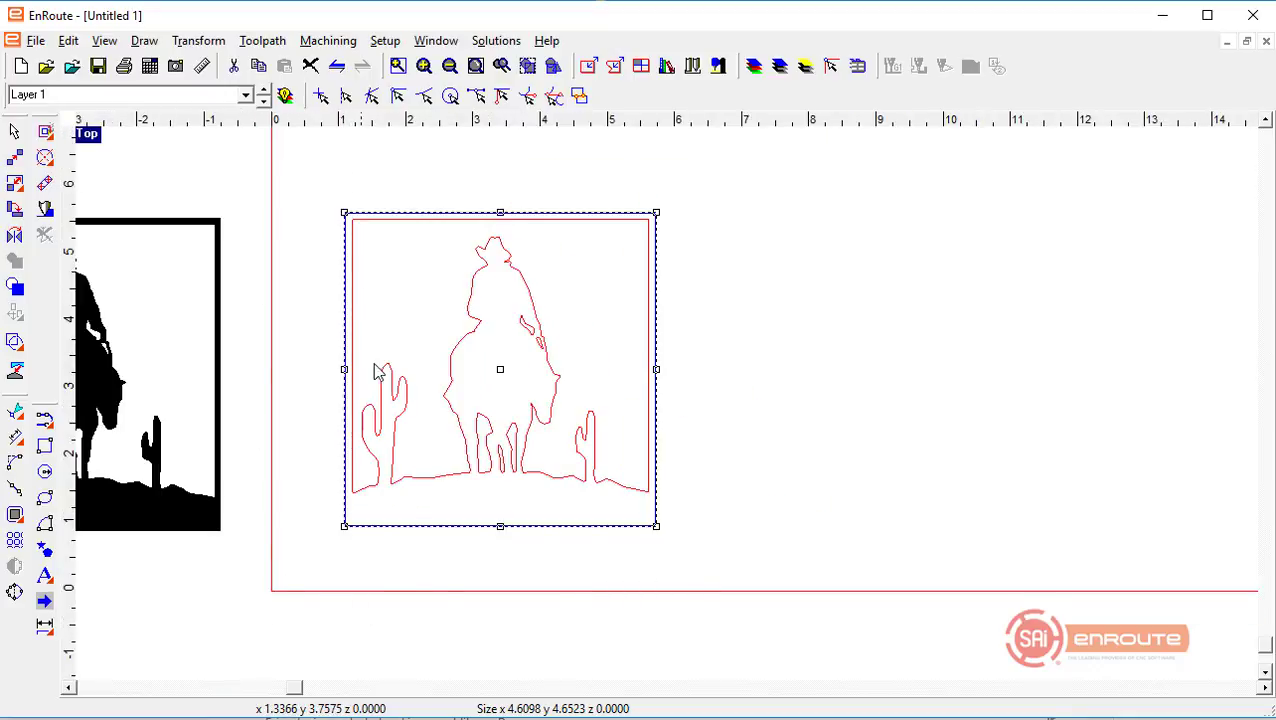
scroll(504, 330, "up", 2)
scroll(456, 390, "down", 1)
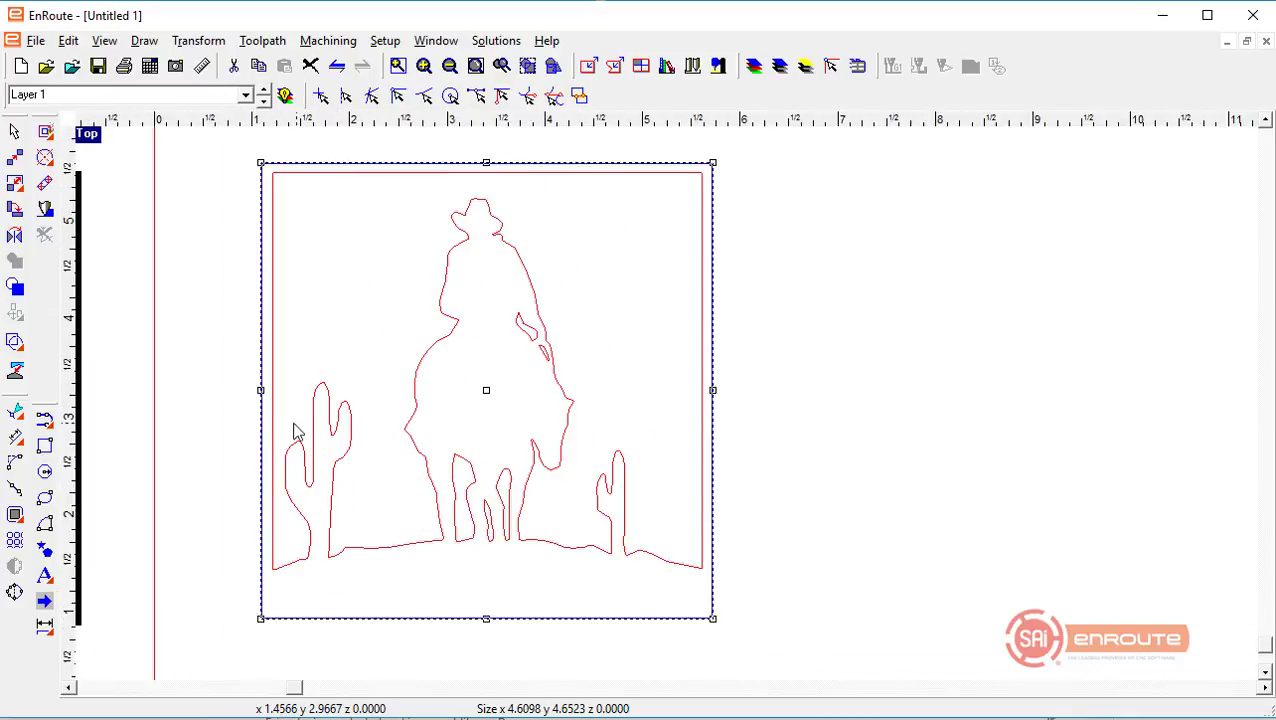
scroll(251, 404, "up", 1)
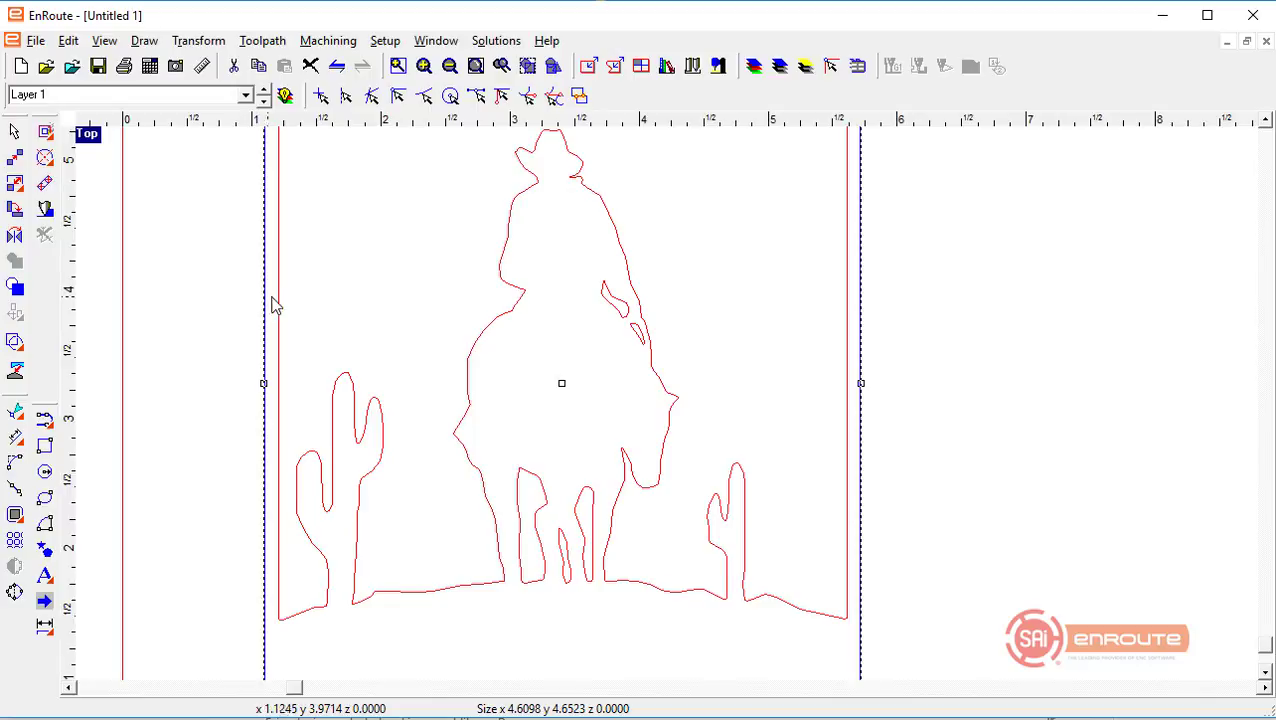
scroll(325, 354, "down", 1)
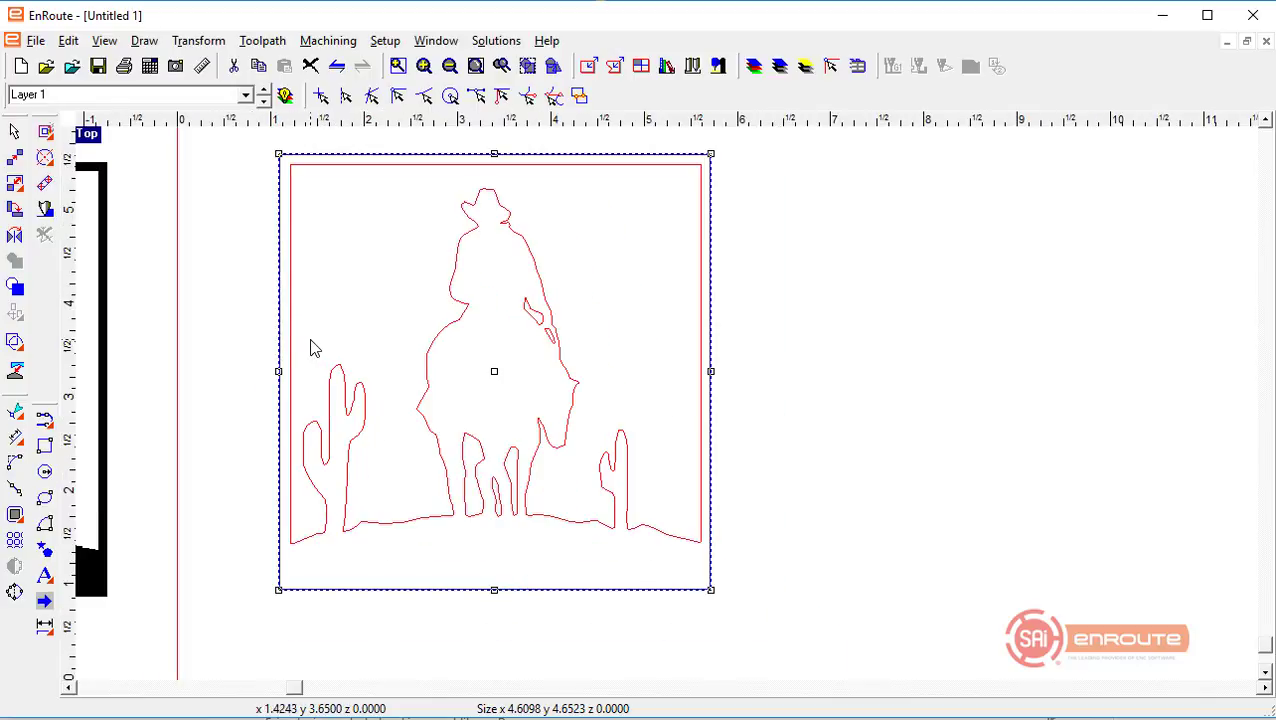
scroll(285, 400, "up", 2)
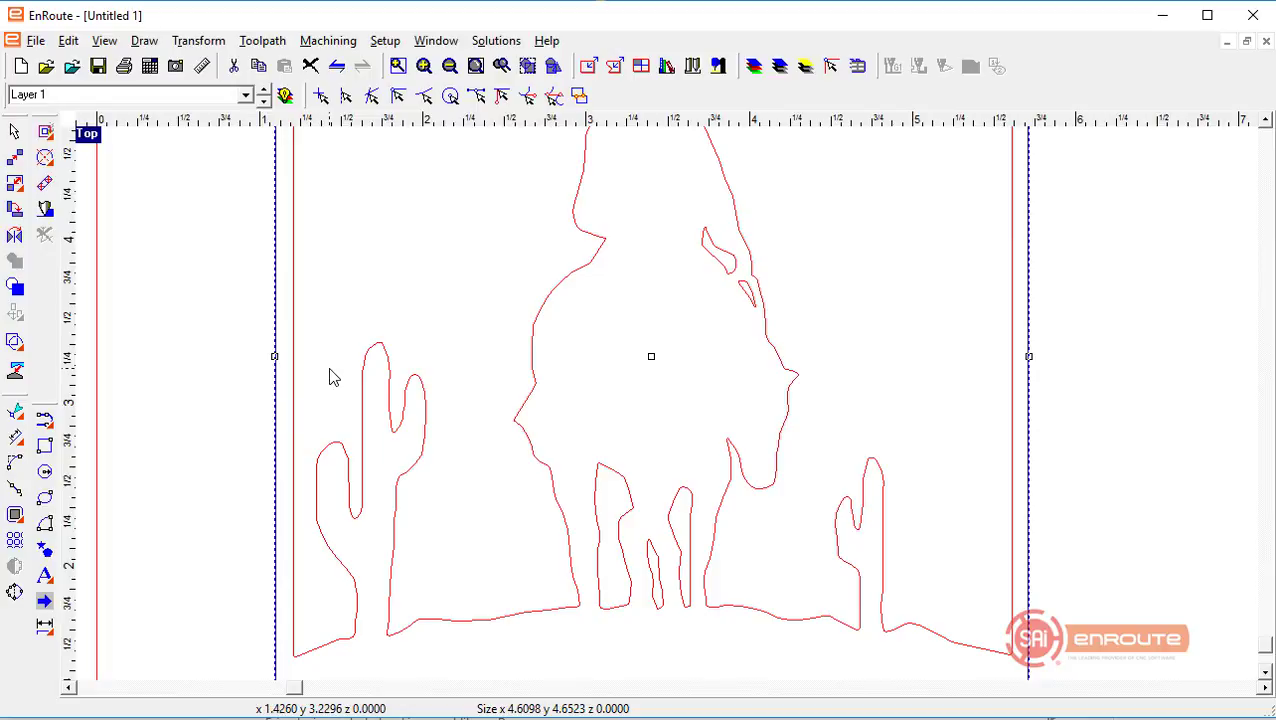
scroll(336, 394, "down", 1)
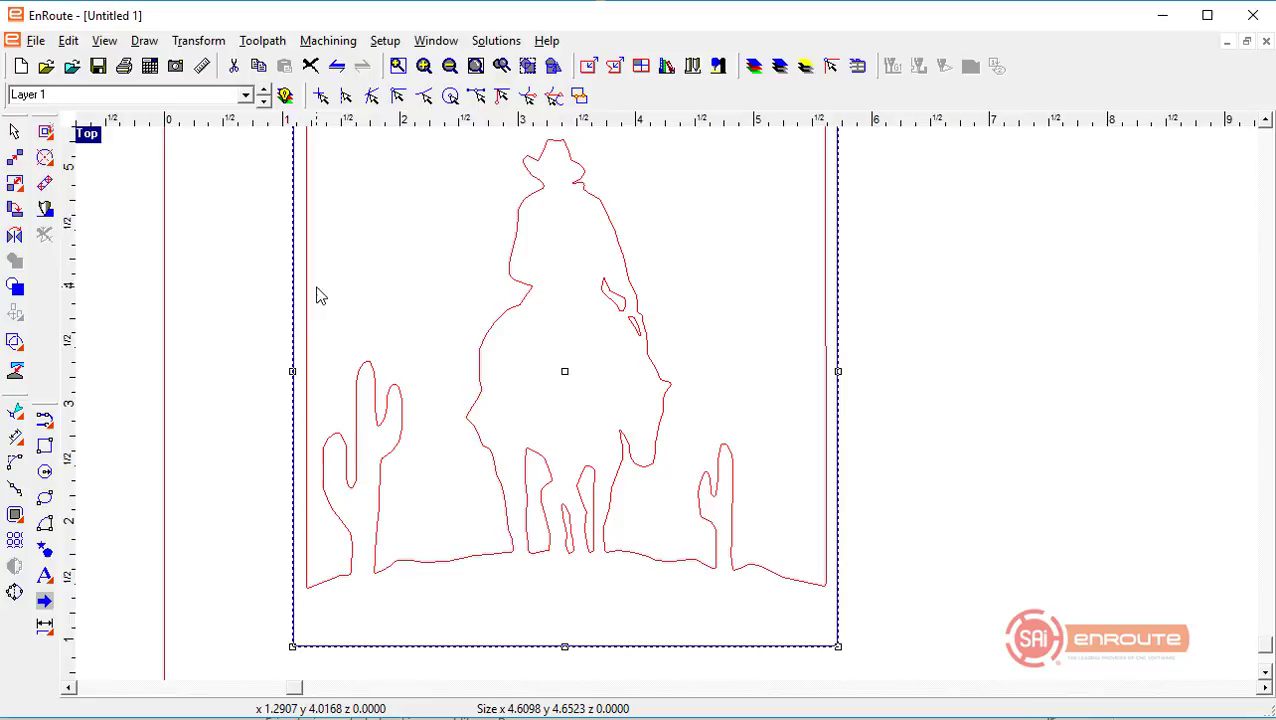
scroll(503, 490, "down", 1)
scroll(497, 485, "down", 1)
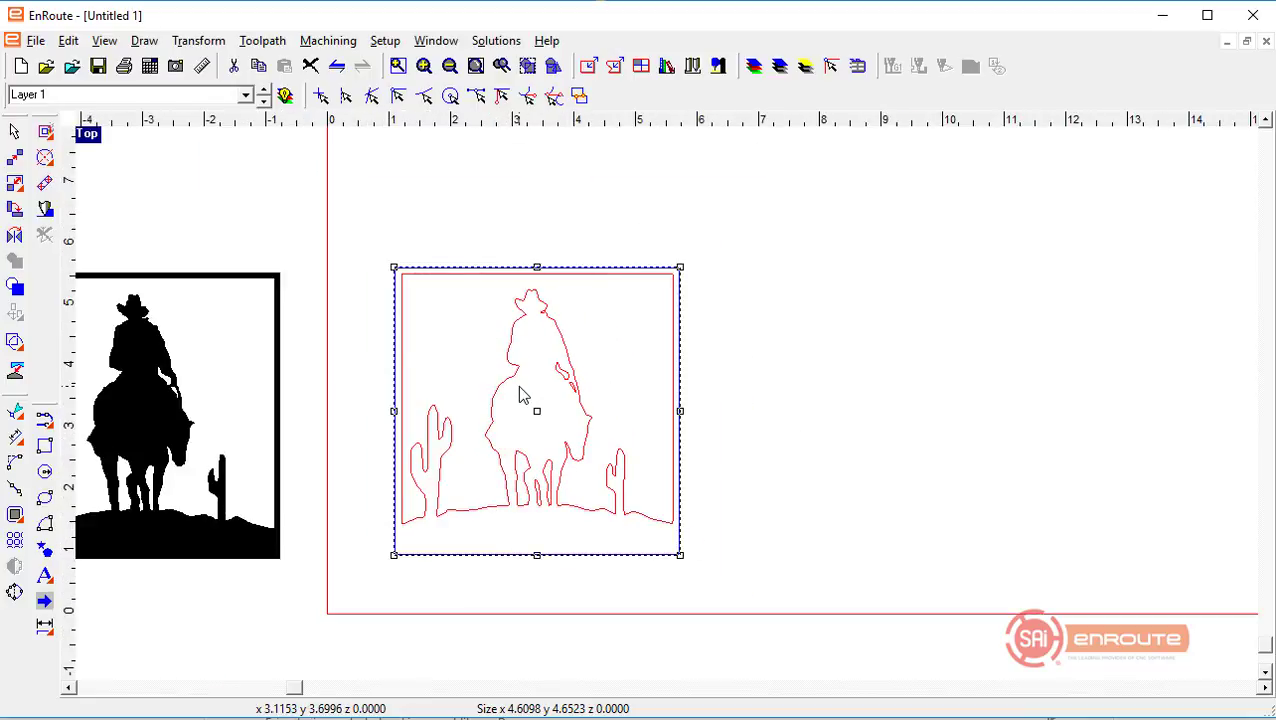
Step: Scale the traced outline proportionally to width 15, giving height 15.1381, in Precision Input Center
double_click(527, 392)
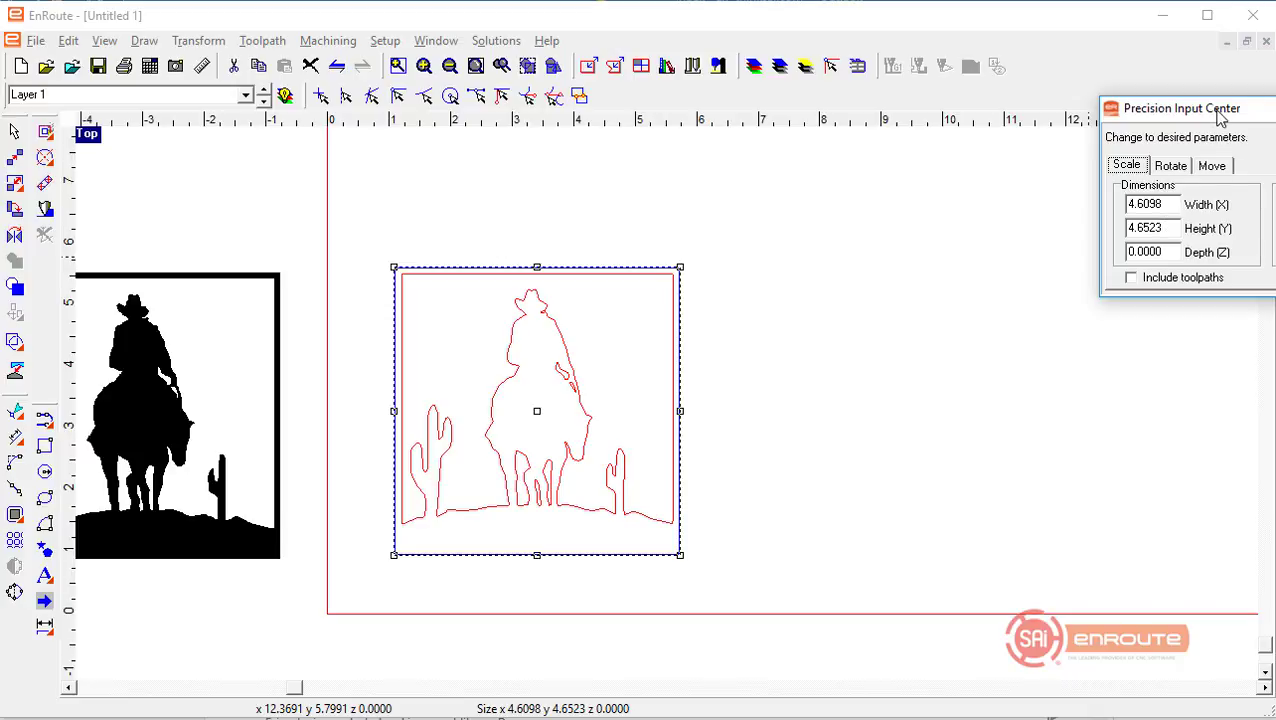
left_click_drag(1212, 110, 851, 230)
left_click(812, 282)
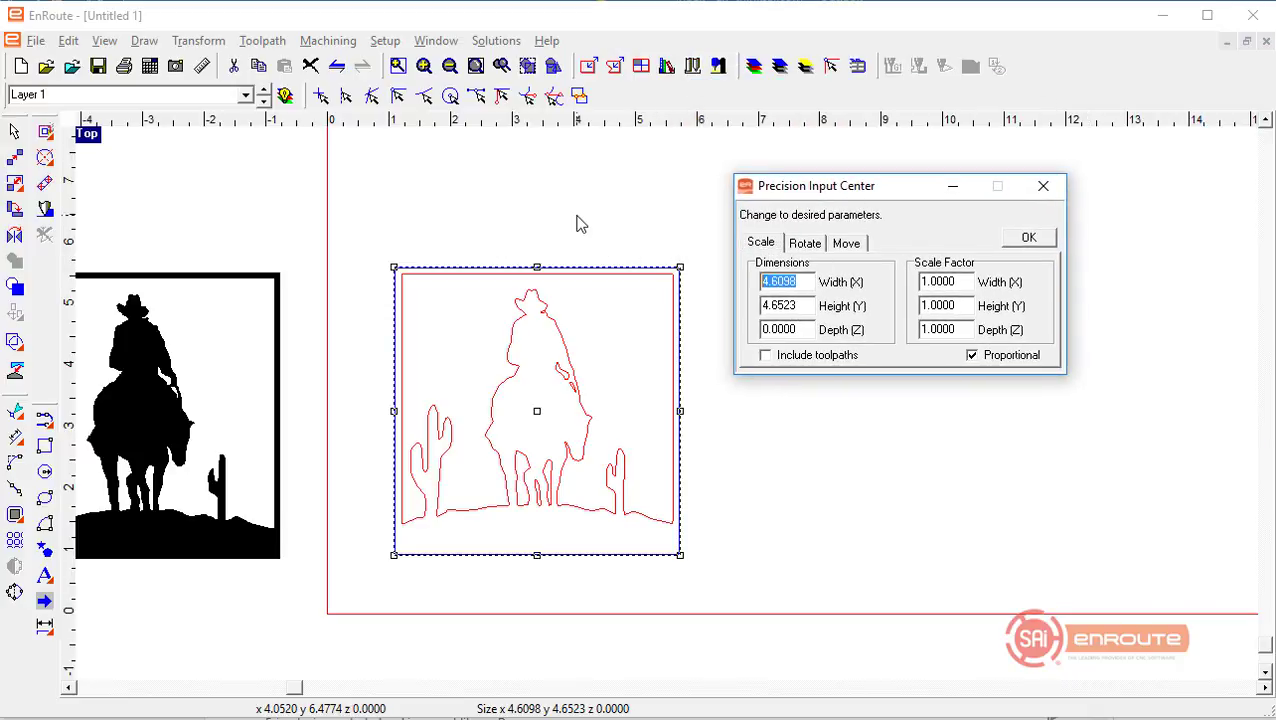
type("15")
key("Tab")
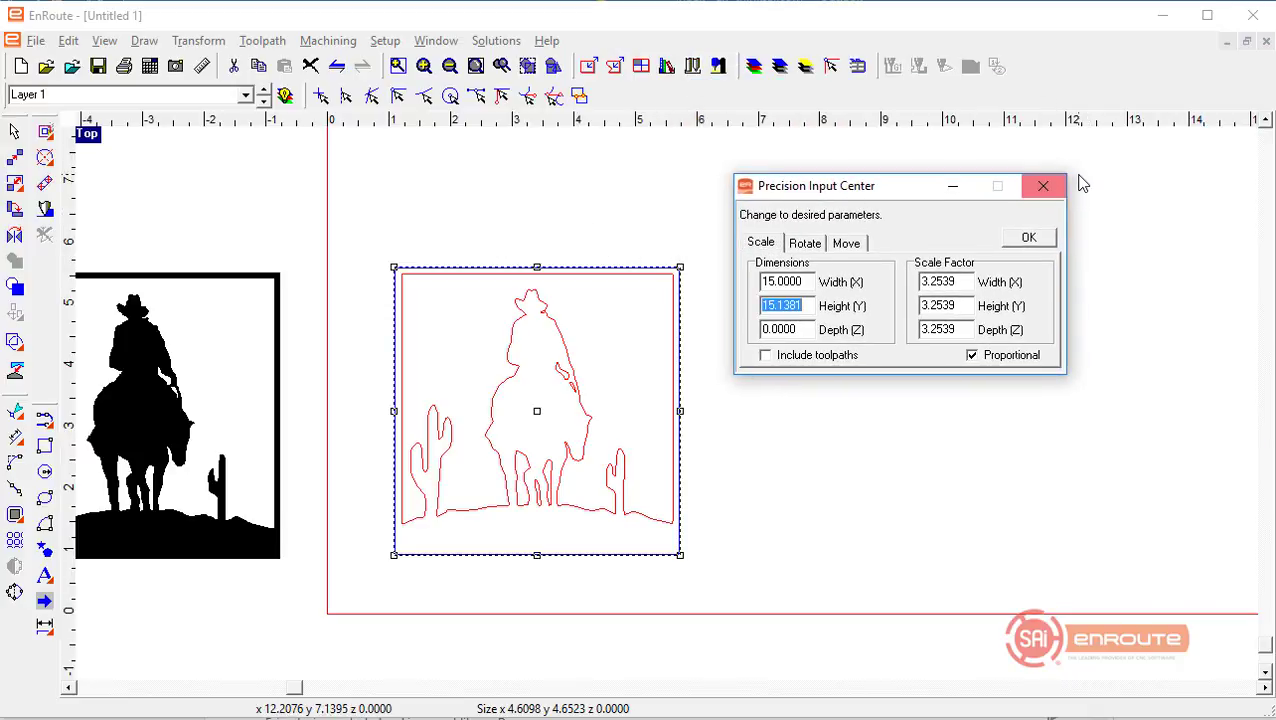
left_click(1031, 238)
scroll(637, 485, "down", 2)
scroll(637, 485, "down", 1)
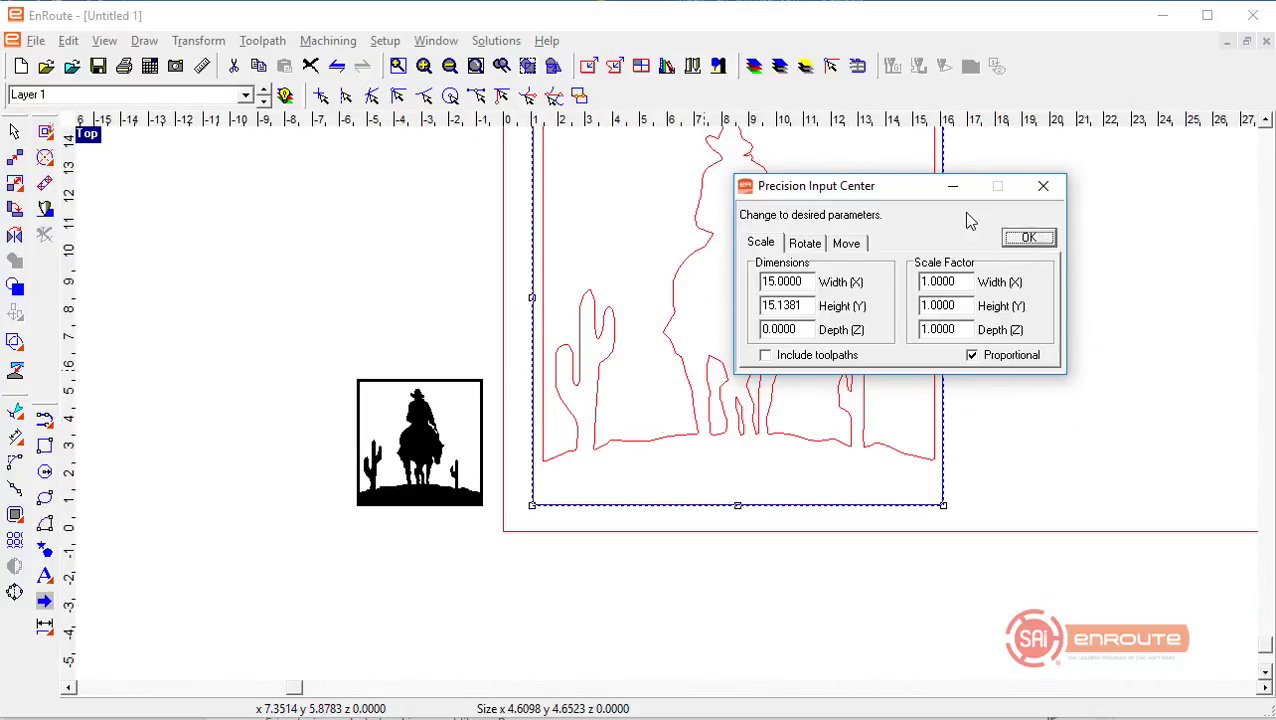
left_click(1040, 190)
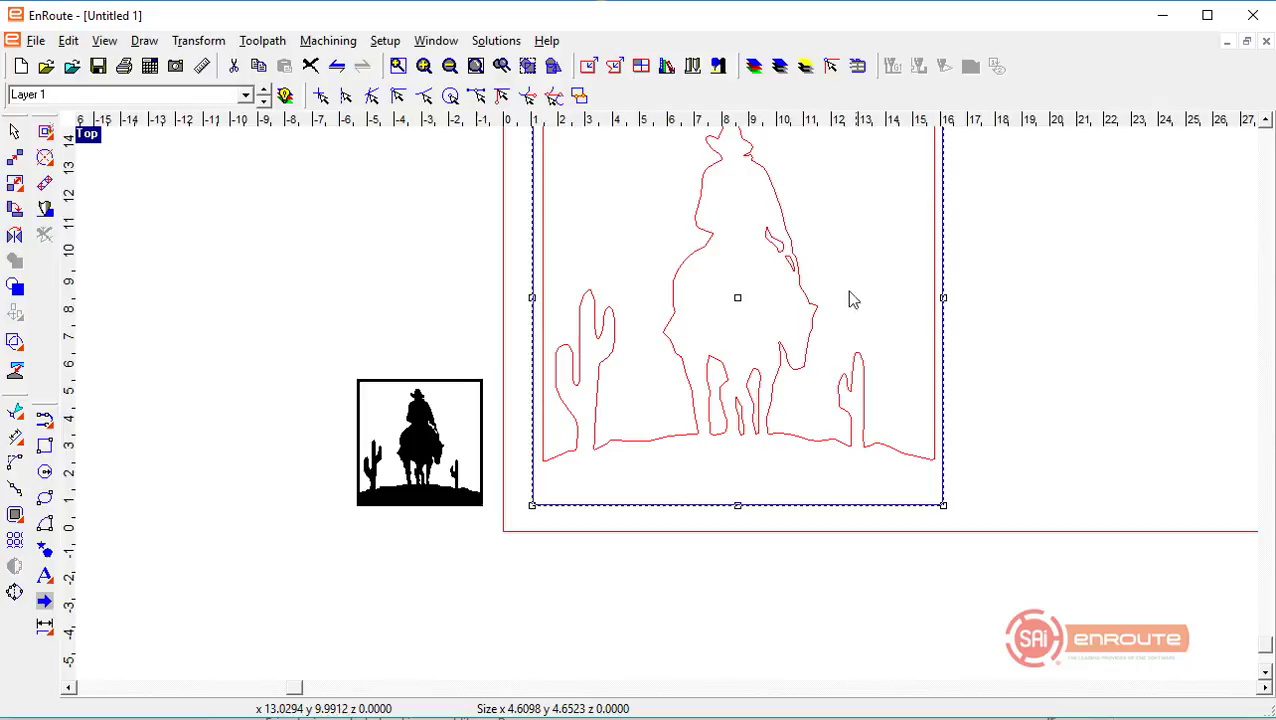
scroll(600, 445, "down", 2)
scroll(676, 450, "up", 1)
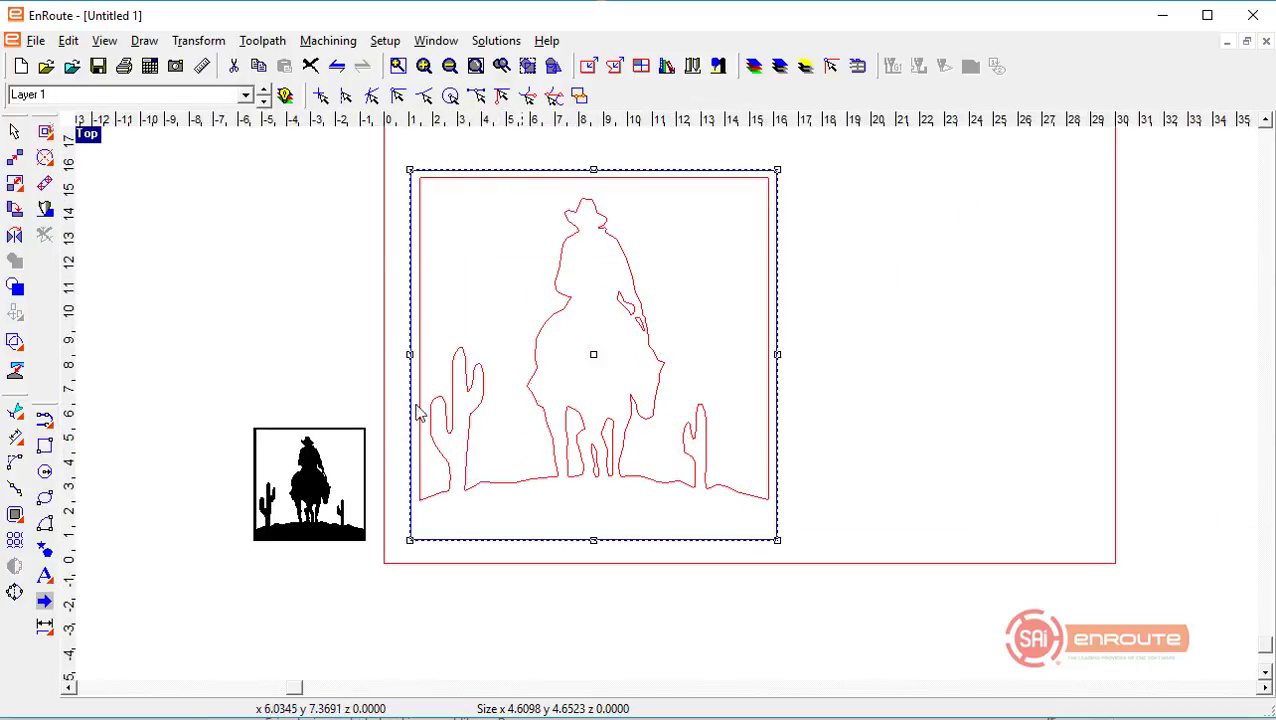
Step: Draw a large circle from the artwork's centre that extends beyond the square frame
left_click(45, 476)
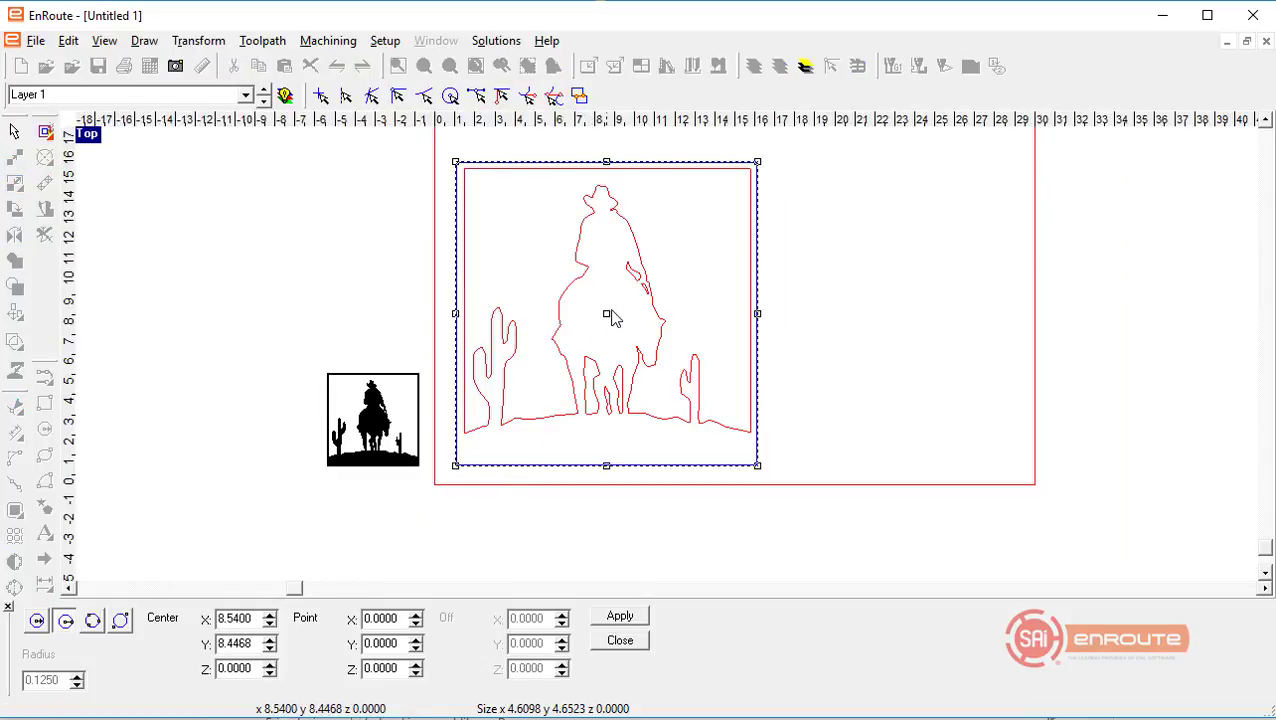
mouse_move(606, 314)
left_mouse_down()
mouse_move(697, 316)
mouse_move(735, 295)
mouse_move(802, 306)
left_mouse_up()
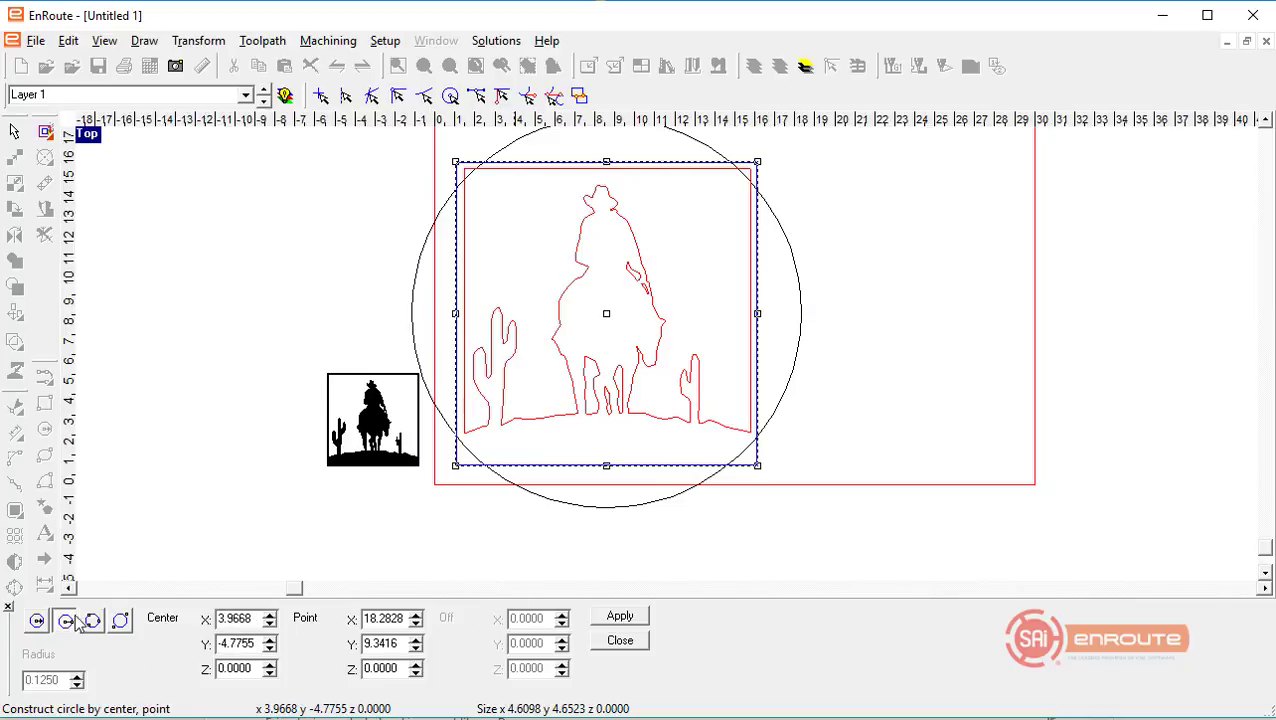
left_click(620, 641)
left_click(370, 342)
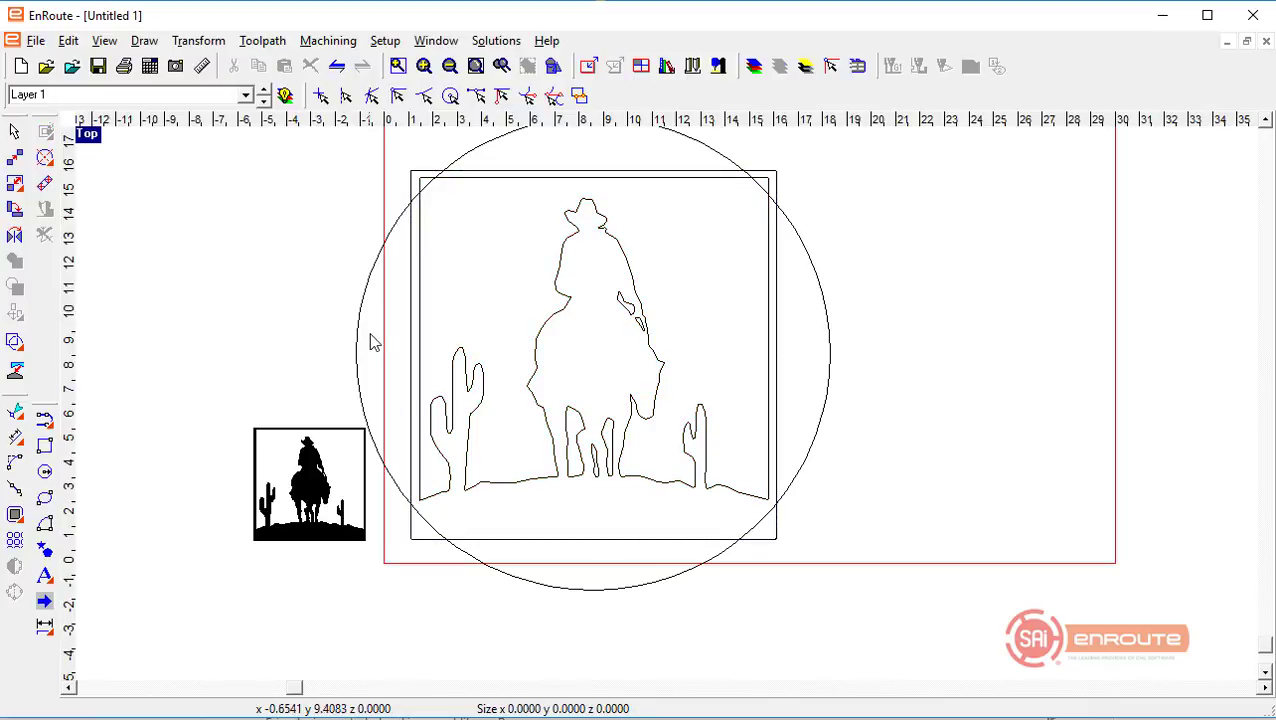
Step: Split the square frame with Cut by line near its lower-left corner
scroll(421, 498, "up", 5)
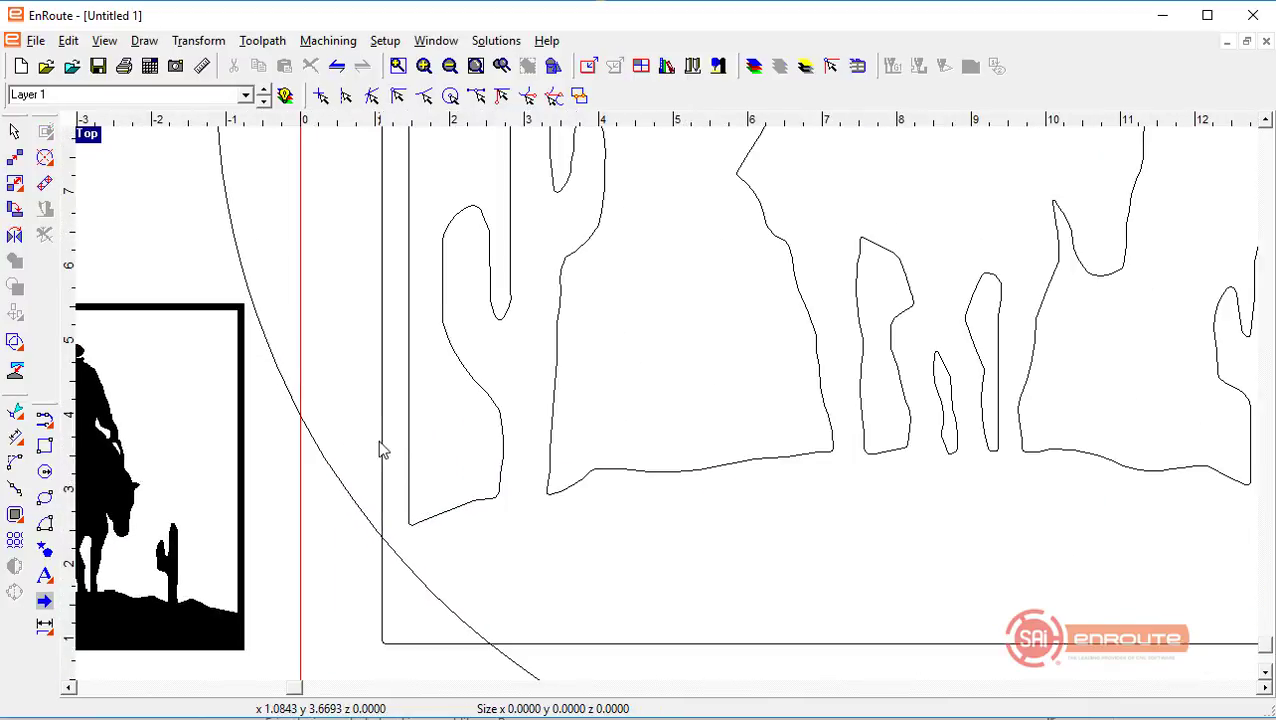
left_click(15, 345)
left_click(145, 345)
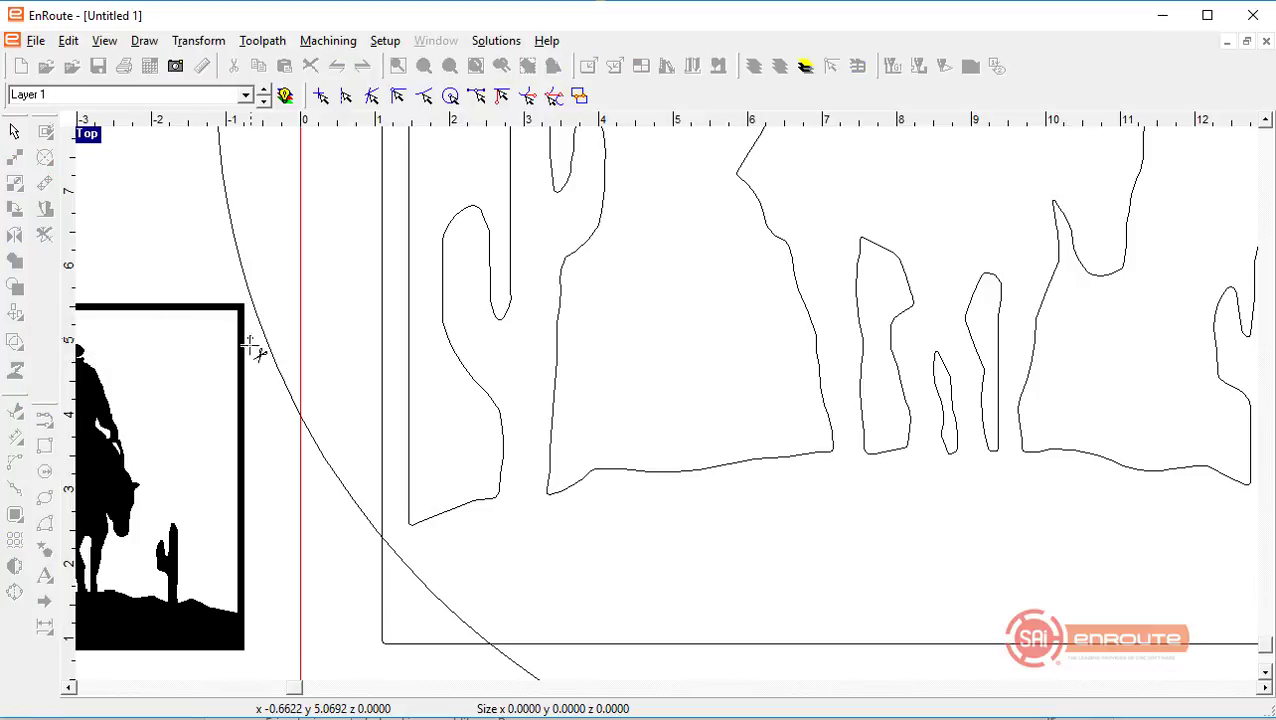
scroll(269, 412, "down", 1)
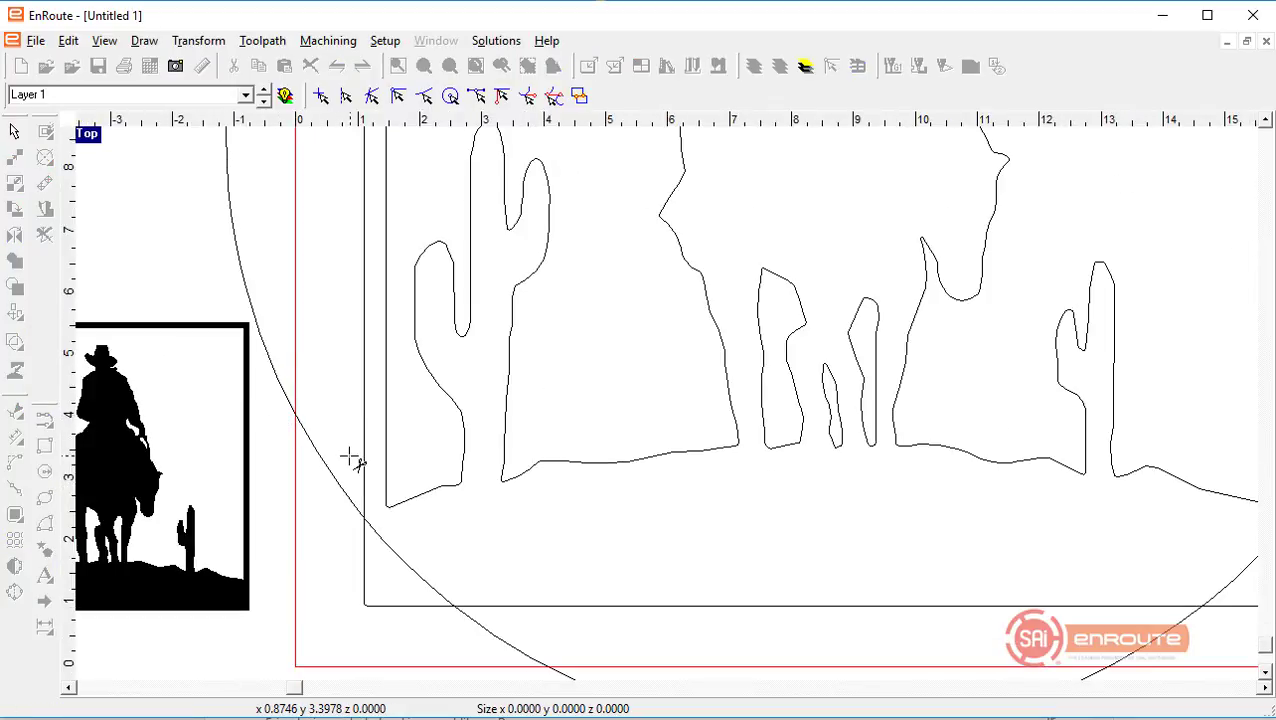
left_click_drag(350, 457, 413, 478)
scroll(179, 493, "down", 3)
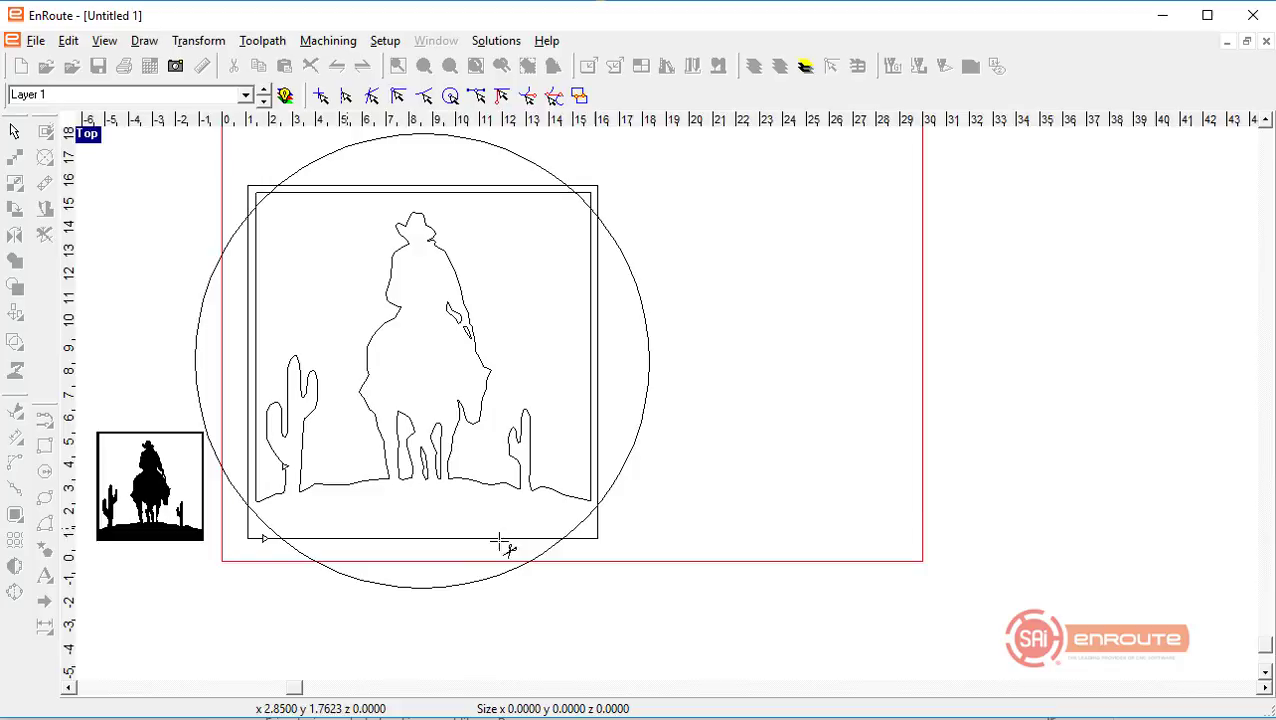
scroll(552, 531, "up", 3)
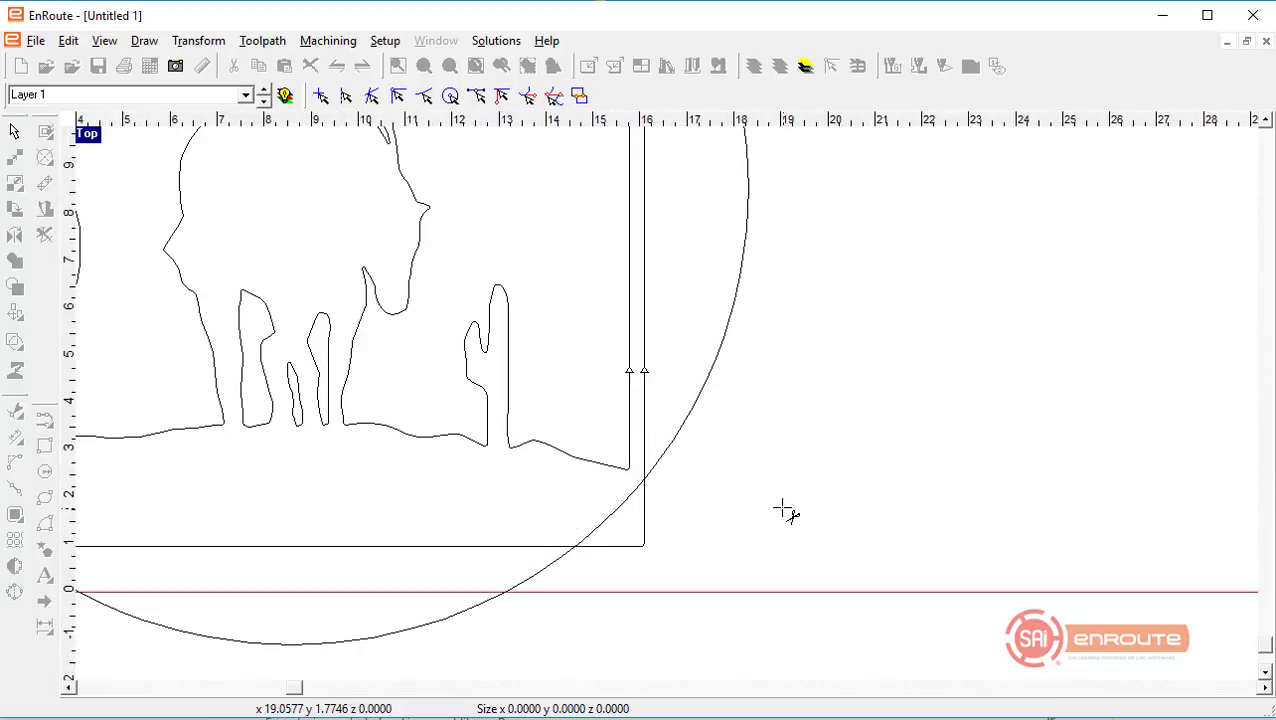
key("Escape")
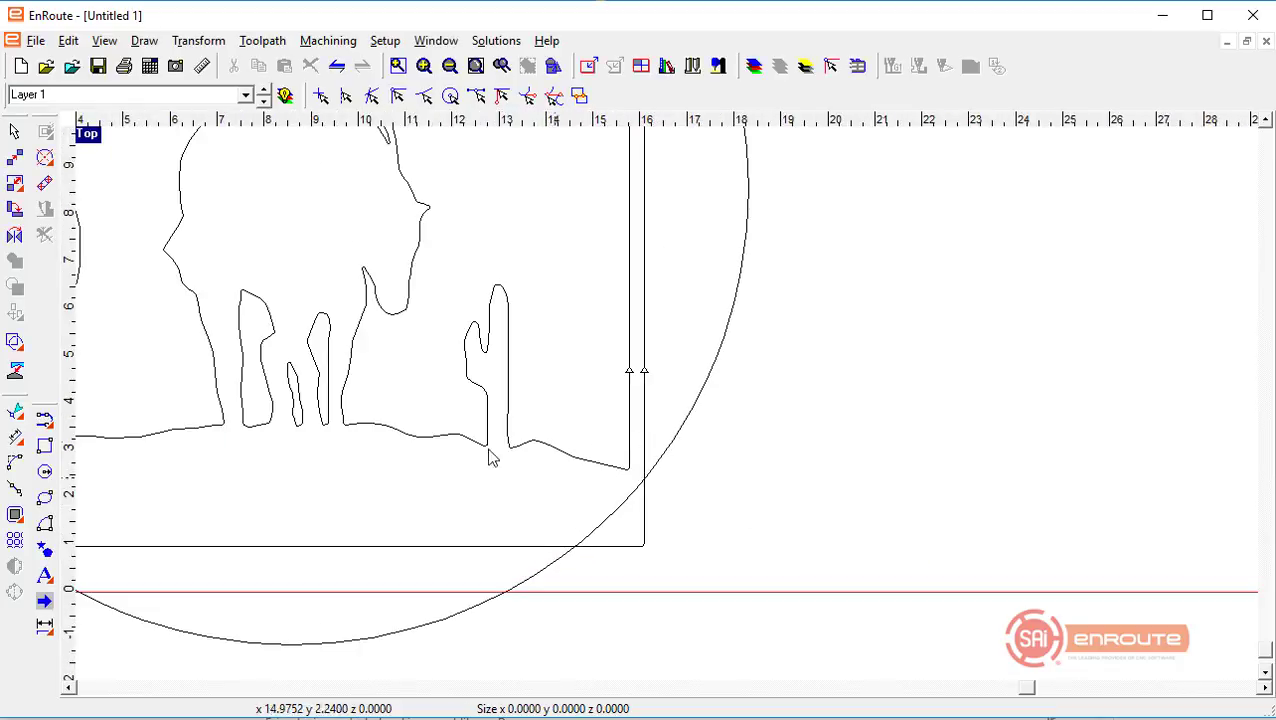
Step: Stretch the ground piece to 15 wide and remove the leftover bottom frame strip
left_click(631, 376)
left_click_drag(631, 376, 645, 367)
left_click(690, 520)
scroll(698, 531, "down", 3)
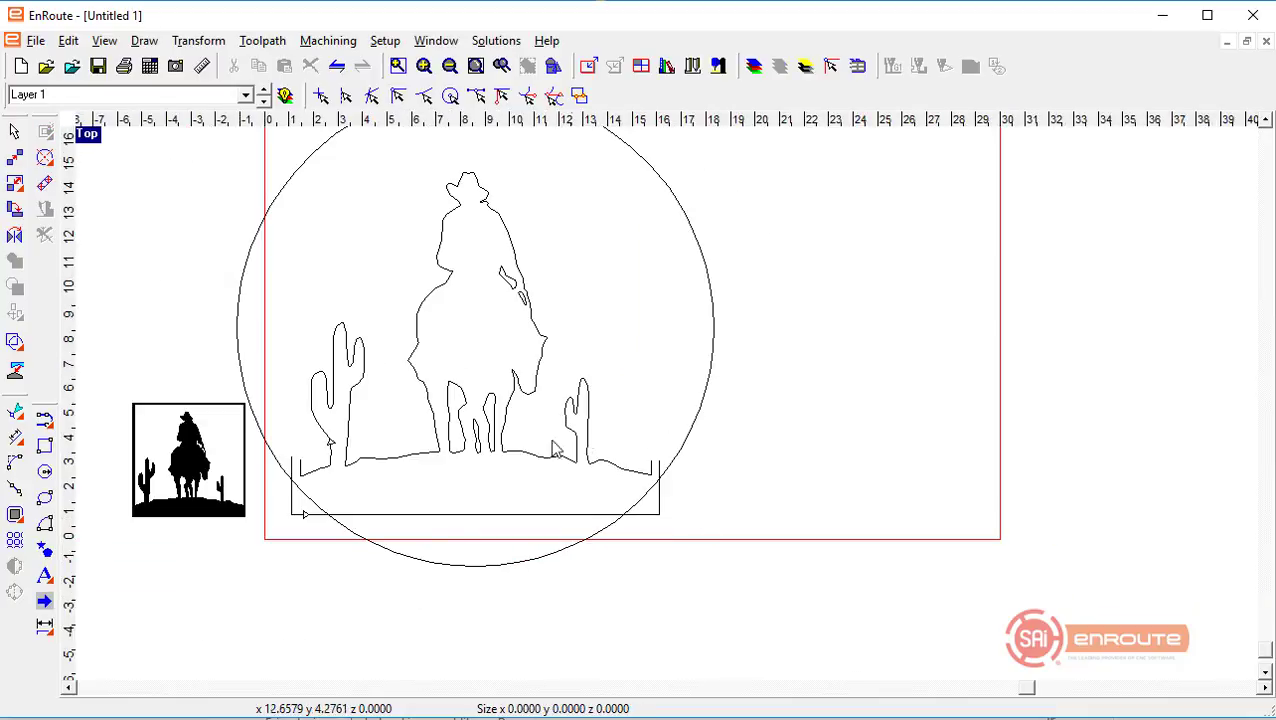
scroll(382, 452, "up", 2)
left_click(378, 530)
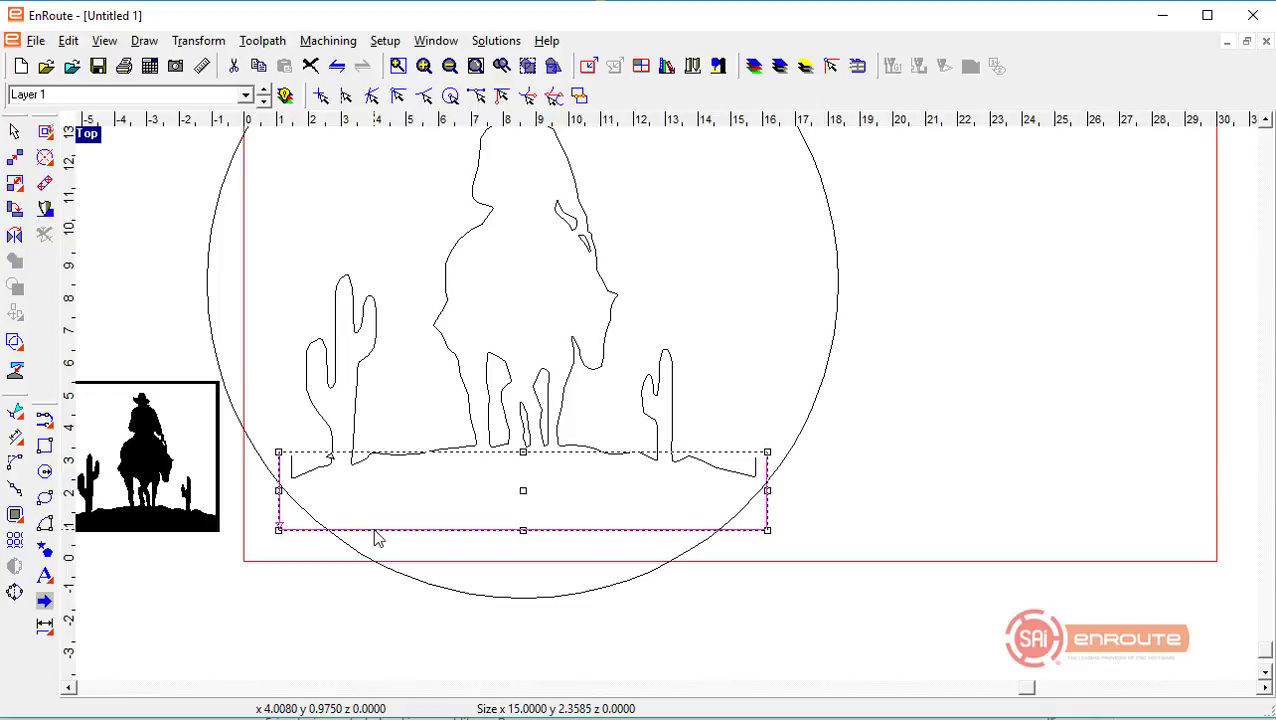
key("Escape")
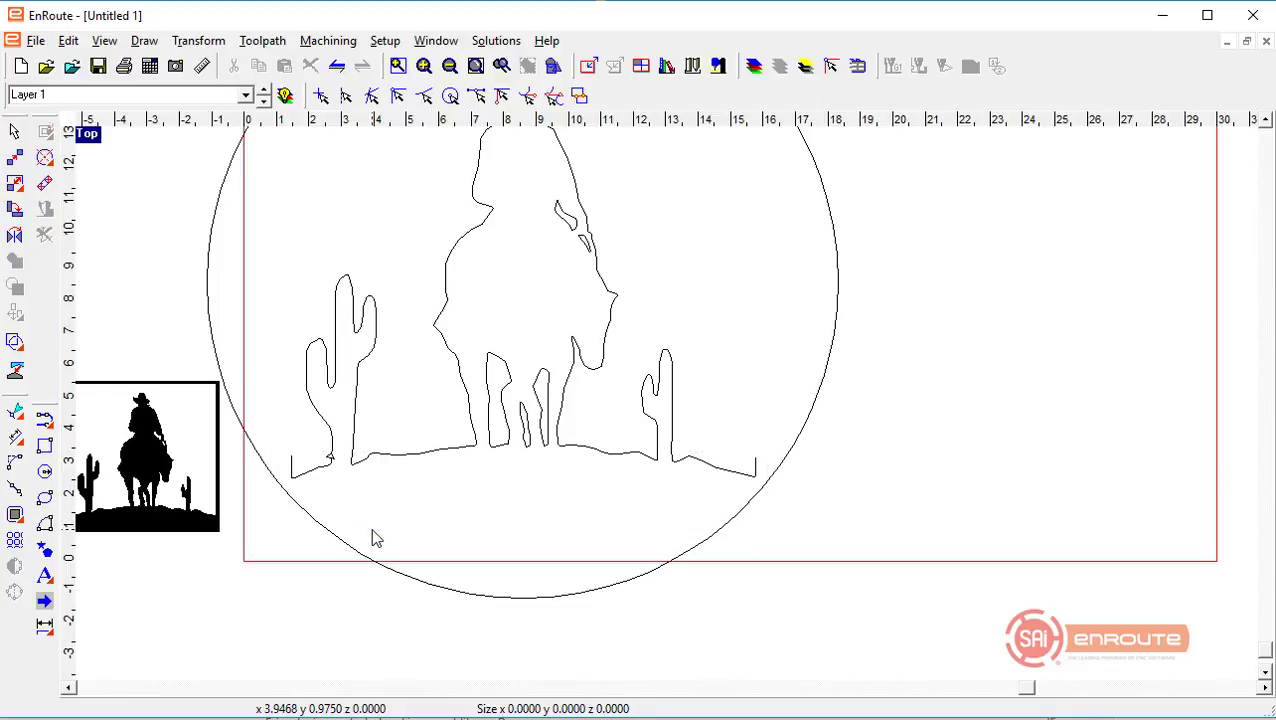
scroll(365, 555, "down", 2)
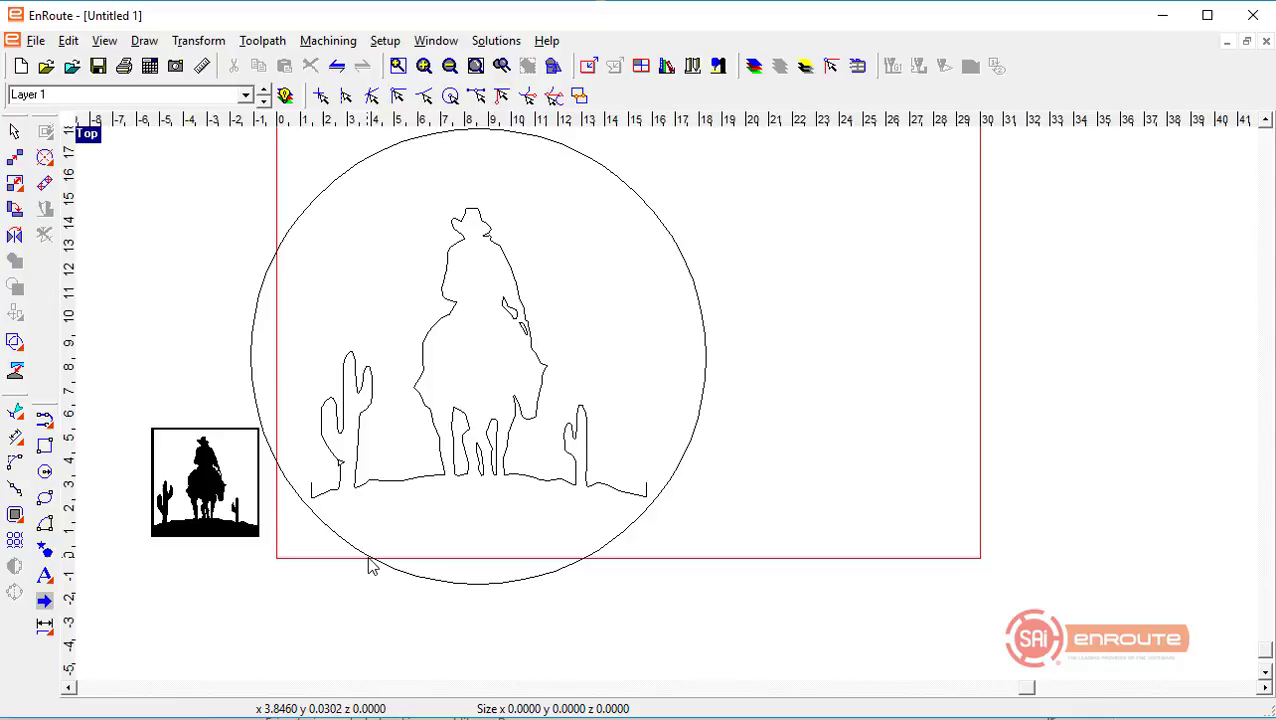
Step: Offset the large circle inward once by 1.0000 to create the inner ring circle
left_click(370, 565)
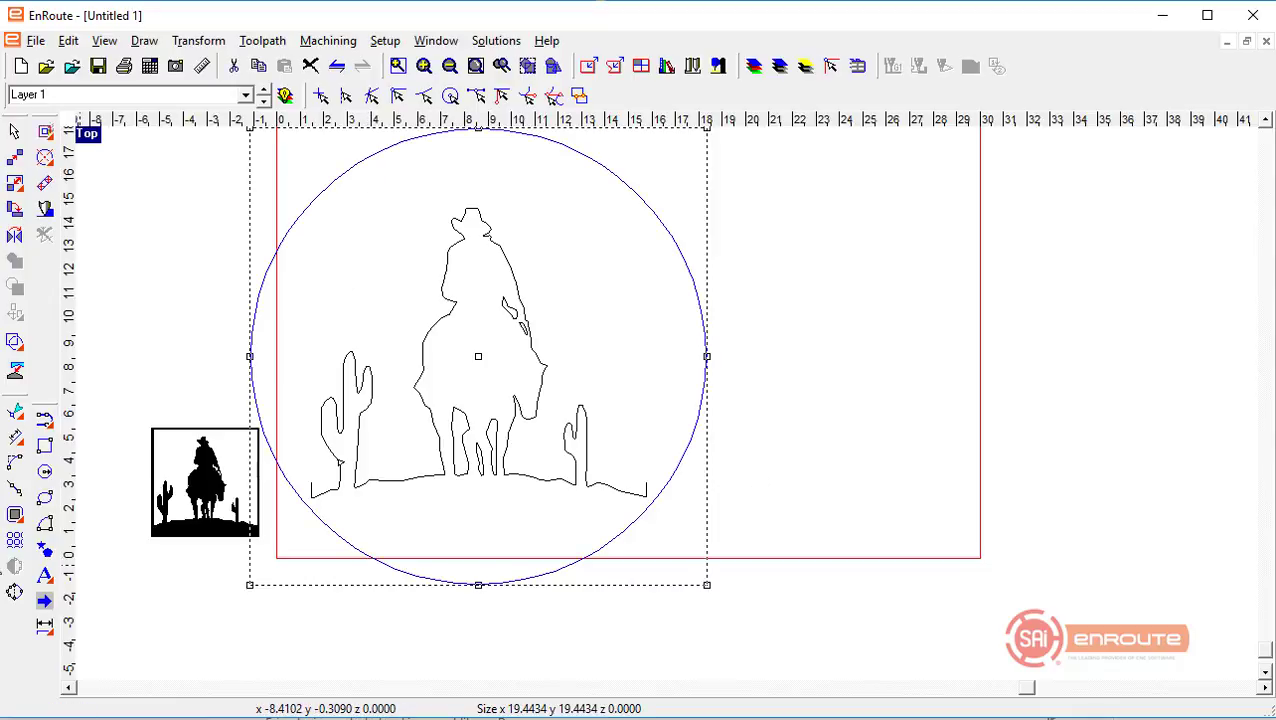
left_click(15, 514)
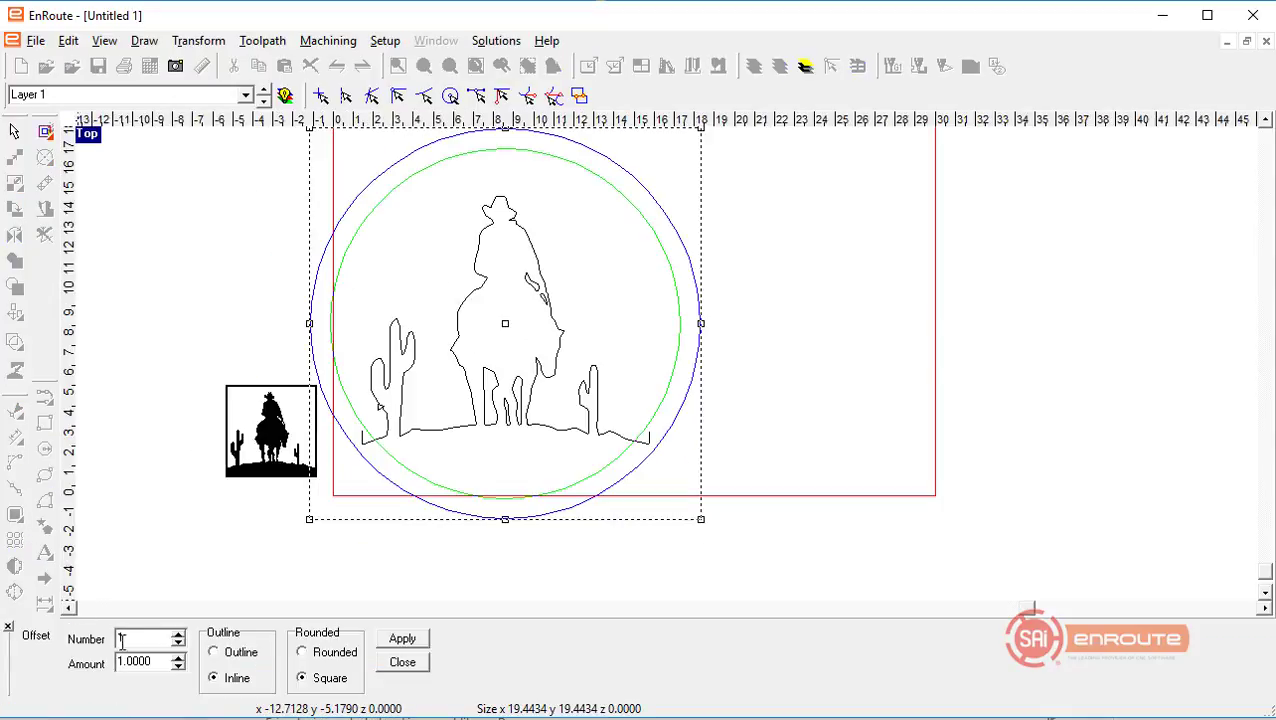
double_click(156, 667)
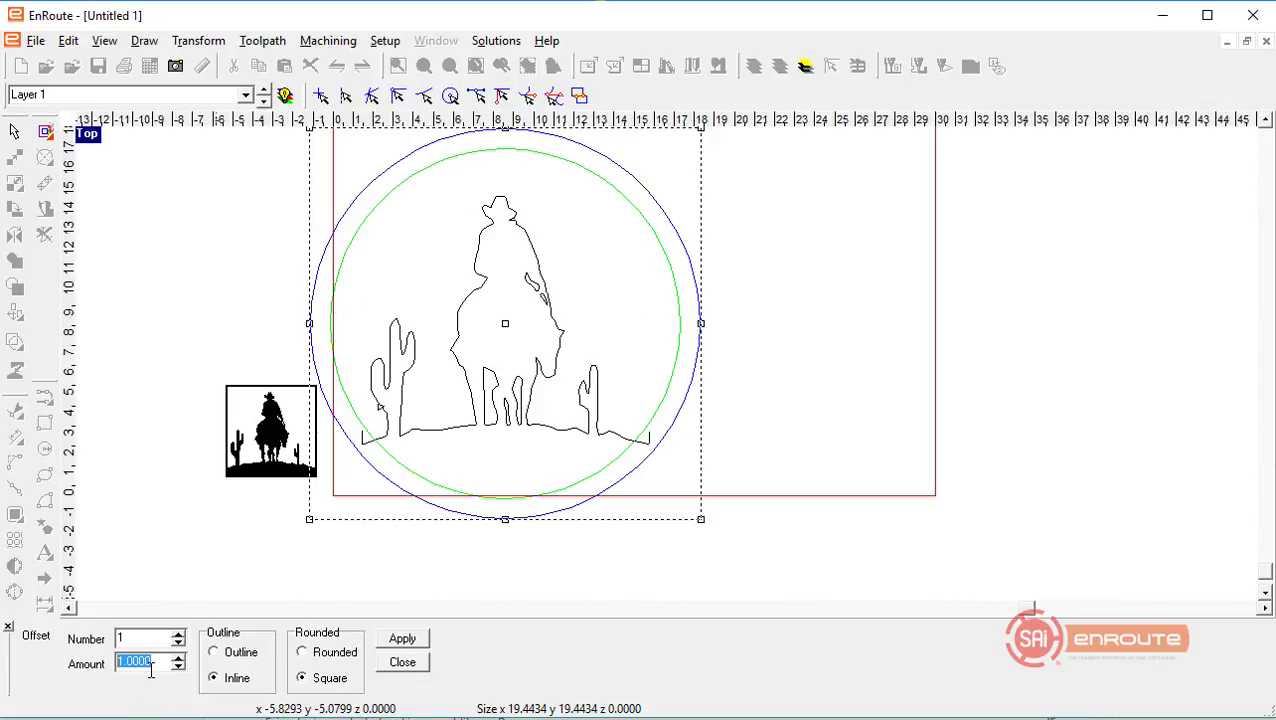
left_click(410, 642)
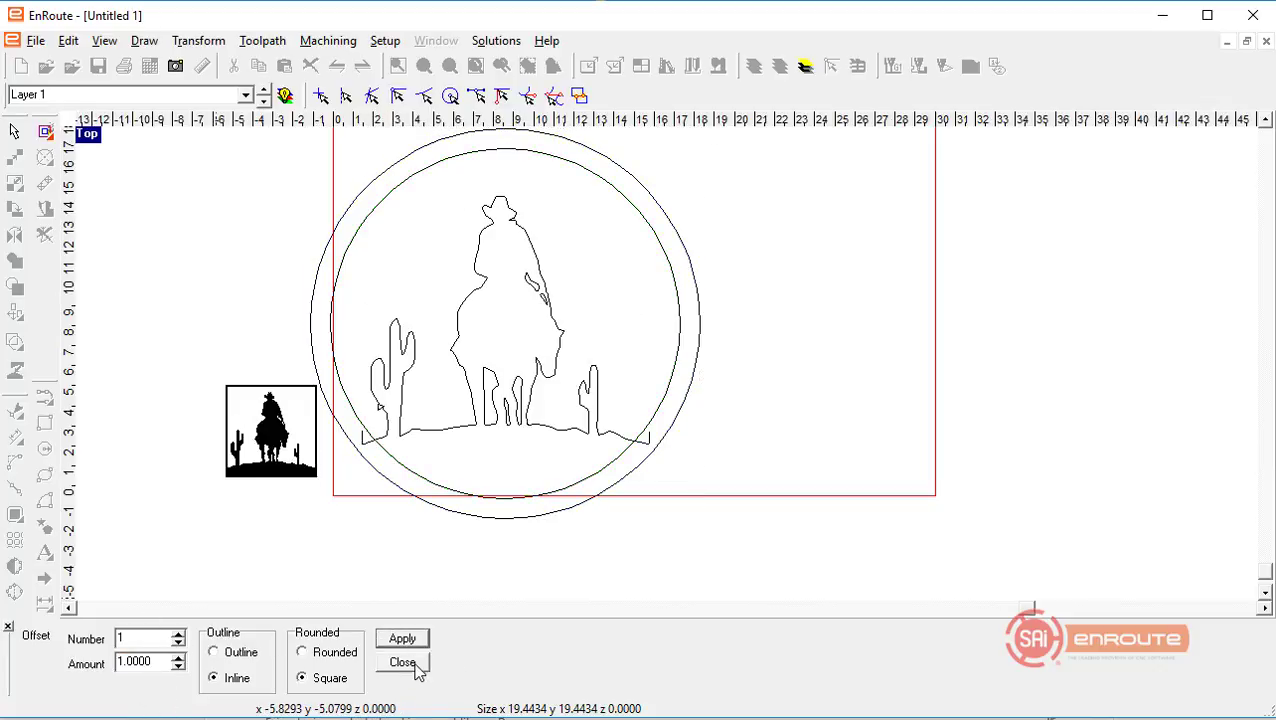
left_click(404, 662)
Step: Trim the lower-left stray stub and the short inner-circle piece so the ground line meets the inner circle
scroll(491, 533, "up", 1)
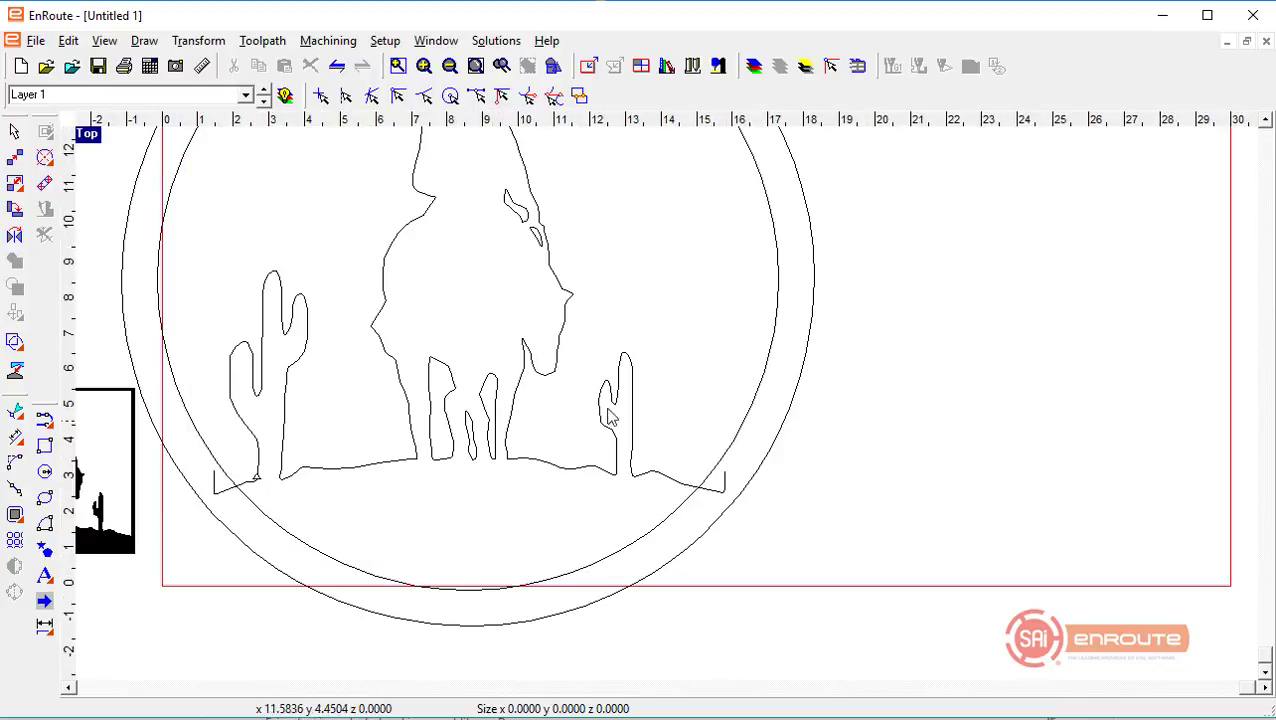
scroll(620, 520, "down", 1)
scroll(399, 470, "up", 3)
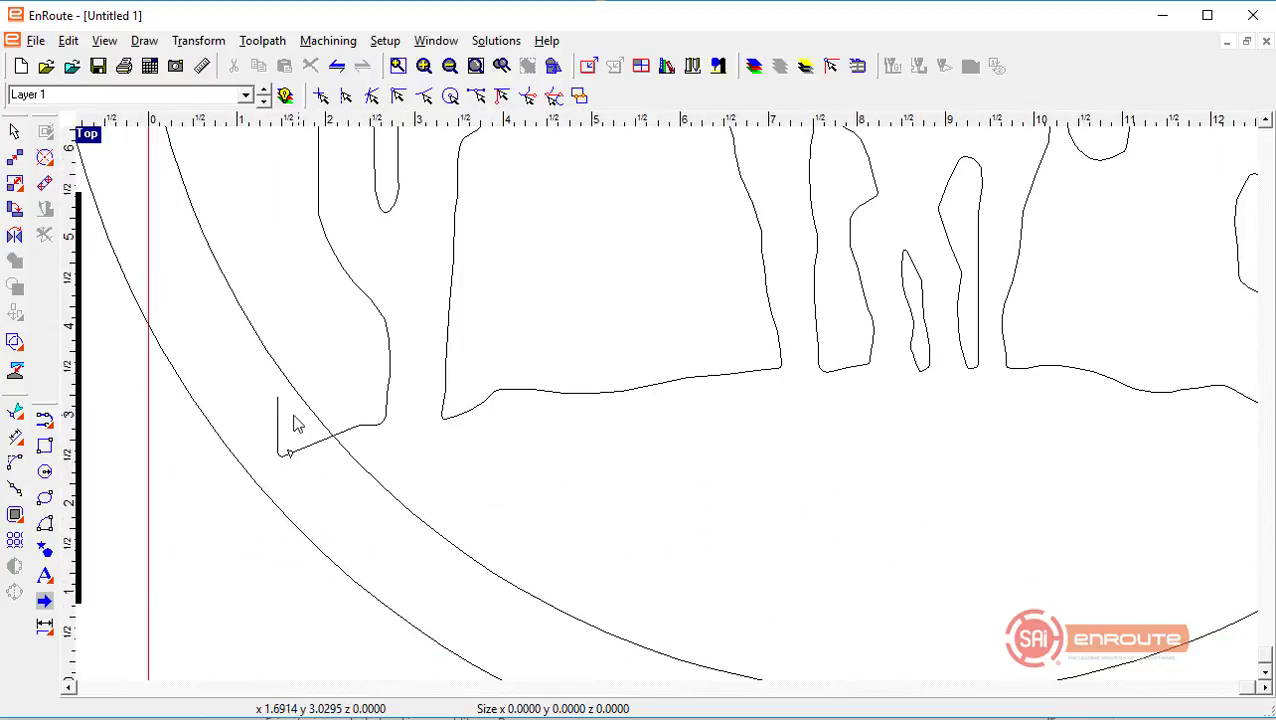
left_click(145, 41)
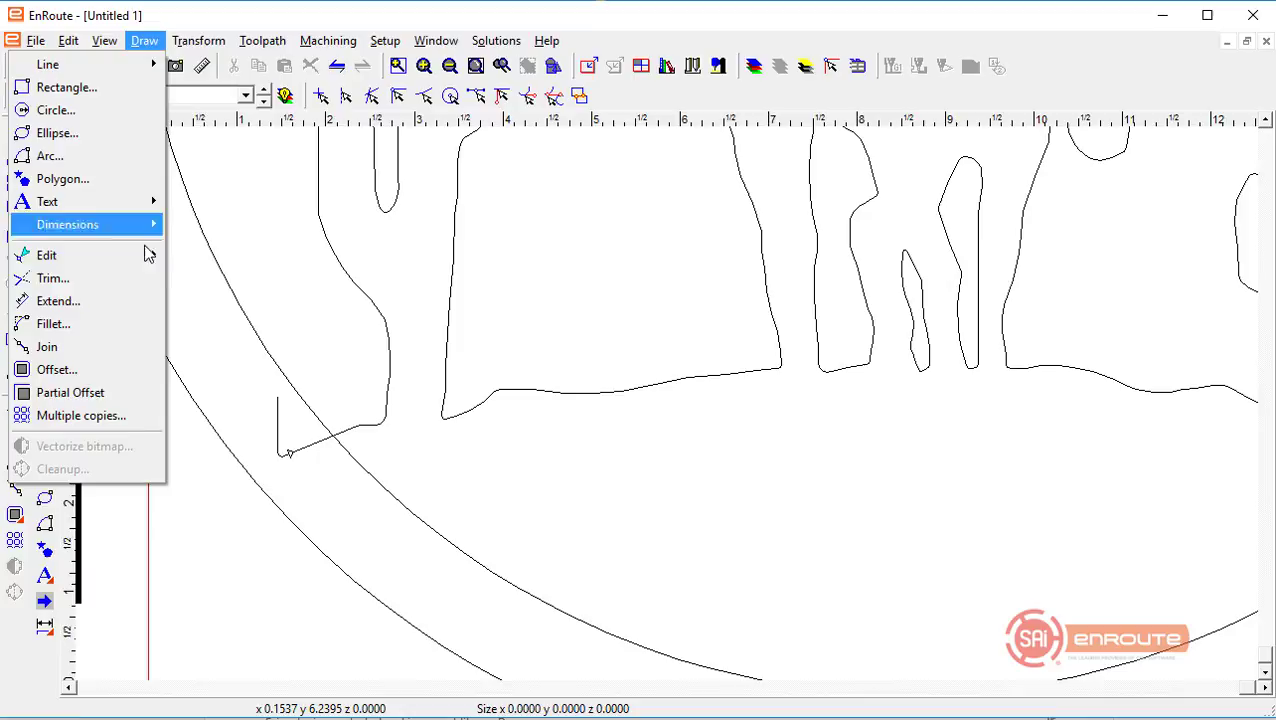
left_click(140, 288)
scroll(208, 484, "down", 3)
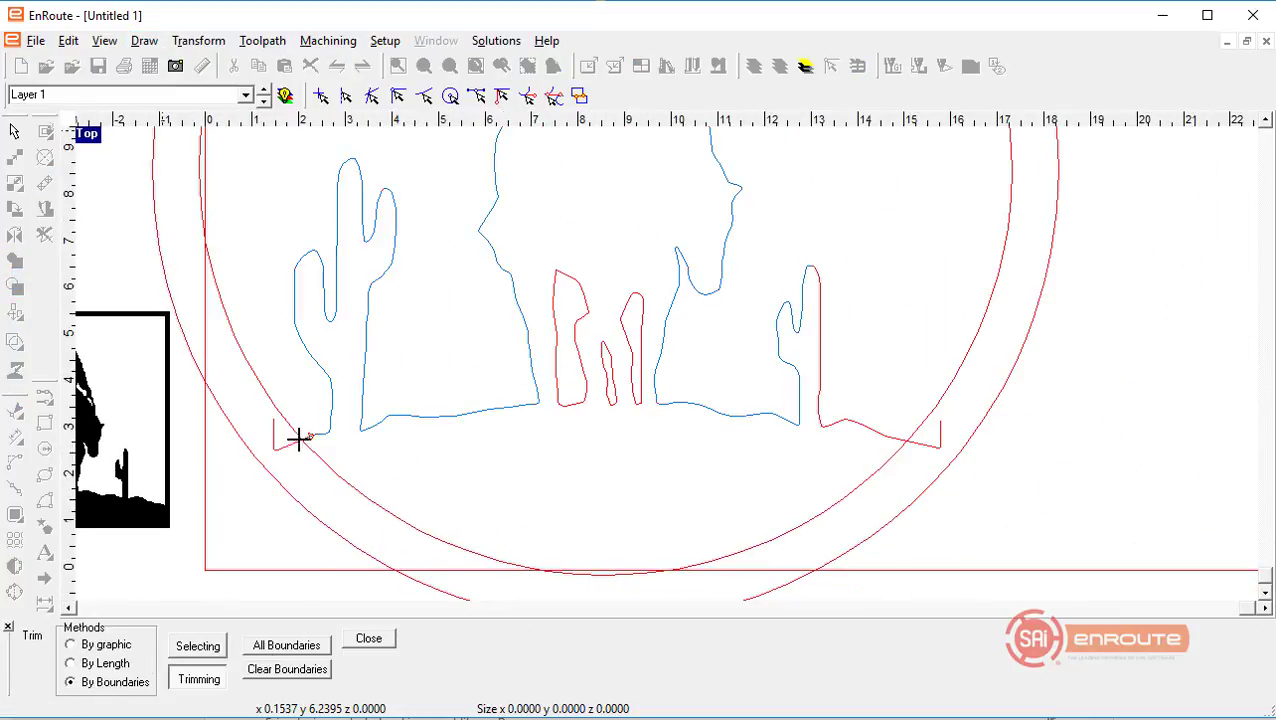
scroll(278, 446, "up", 3)
left_click(265, 406)
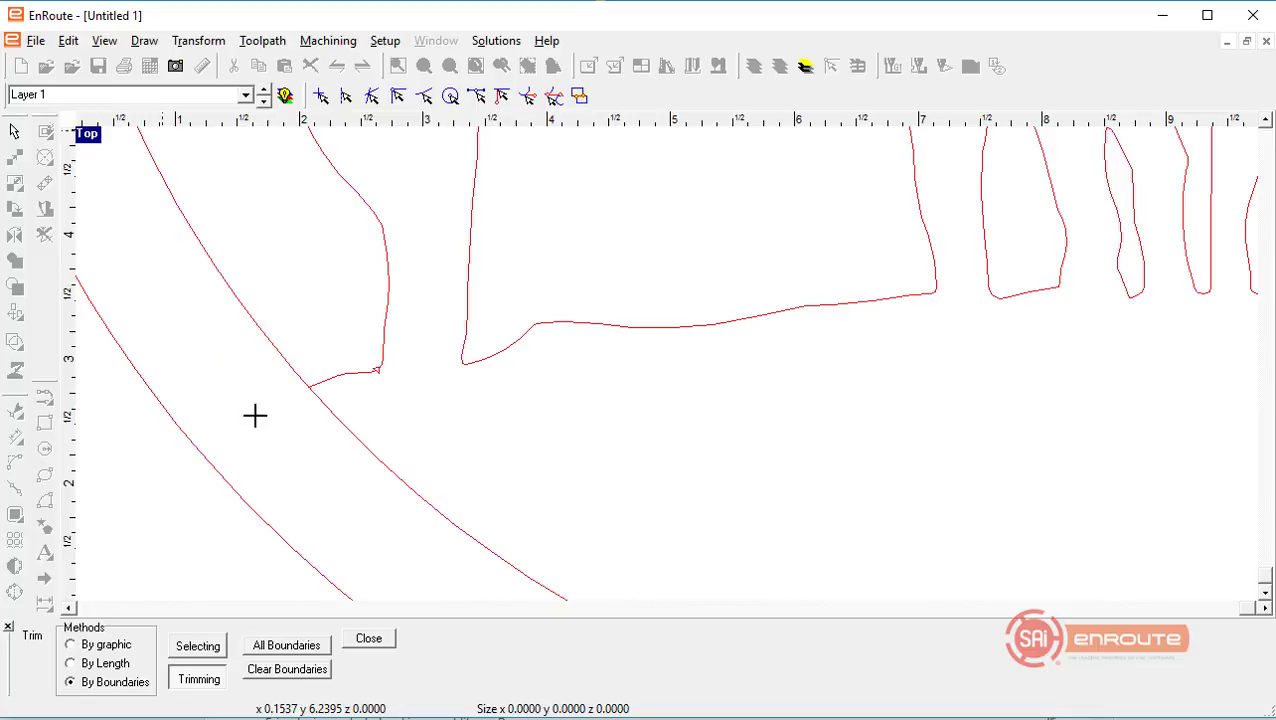
scroll(194, 433, "down", 2)
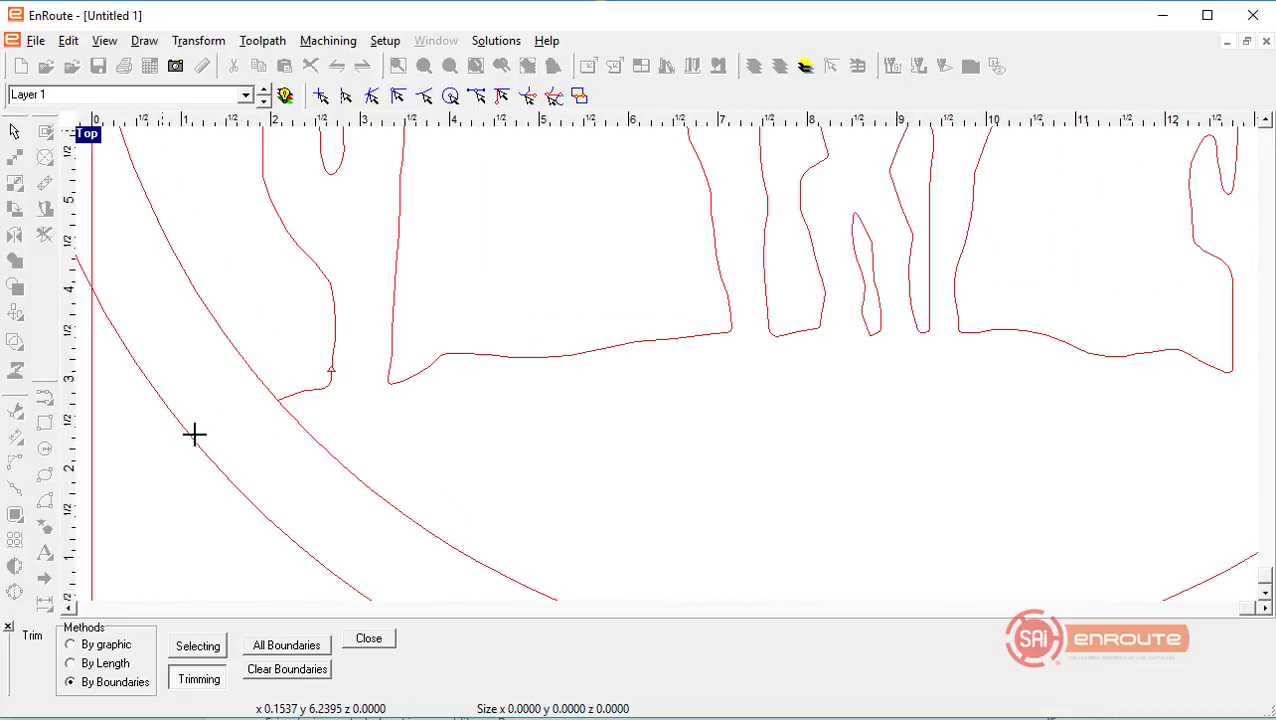
left_click(302, 433)
scroll(278, 455, "down", 3)
scroll(815, 420, "up", 3)
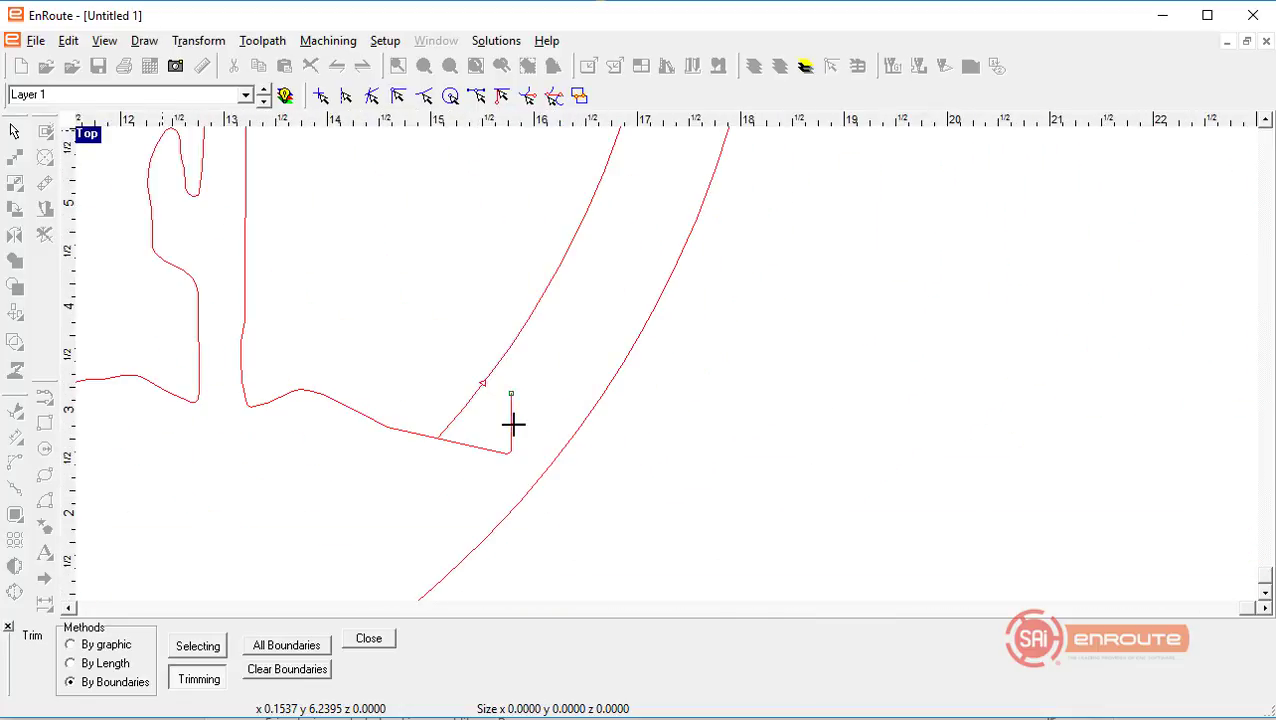
right_click(836, 445)
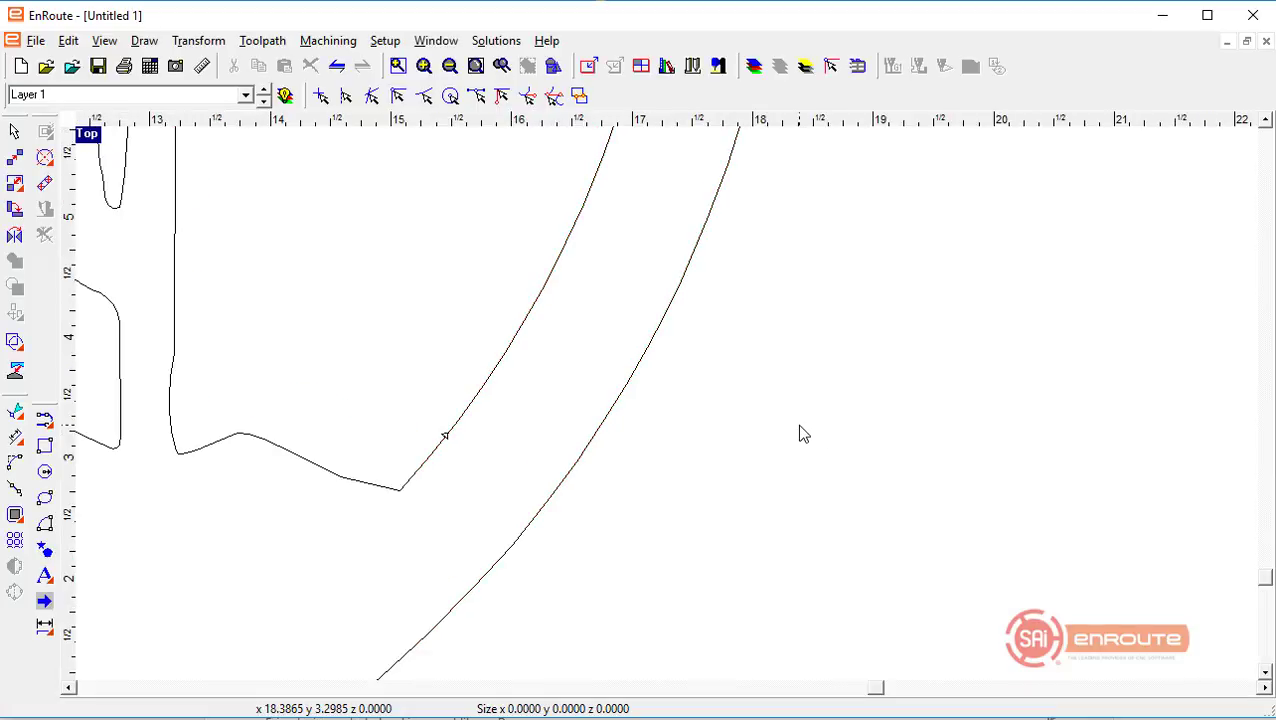
Step: Select the whole circular cowboy design and move it onto the red plate outline
scroll(797, 424, "down", 5)
left_click_drag(481, 179, 880, 558)
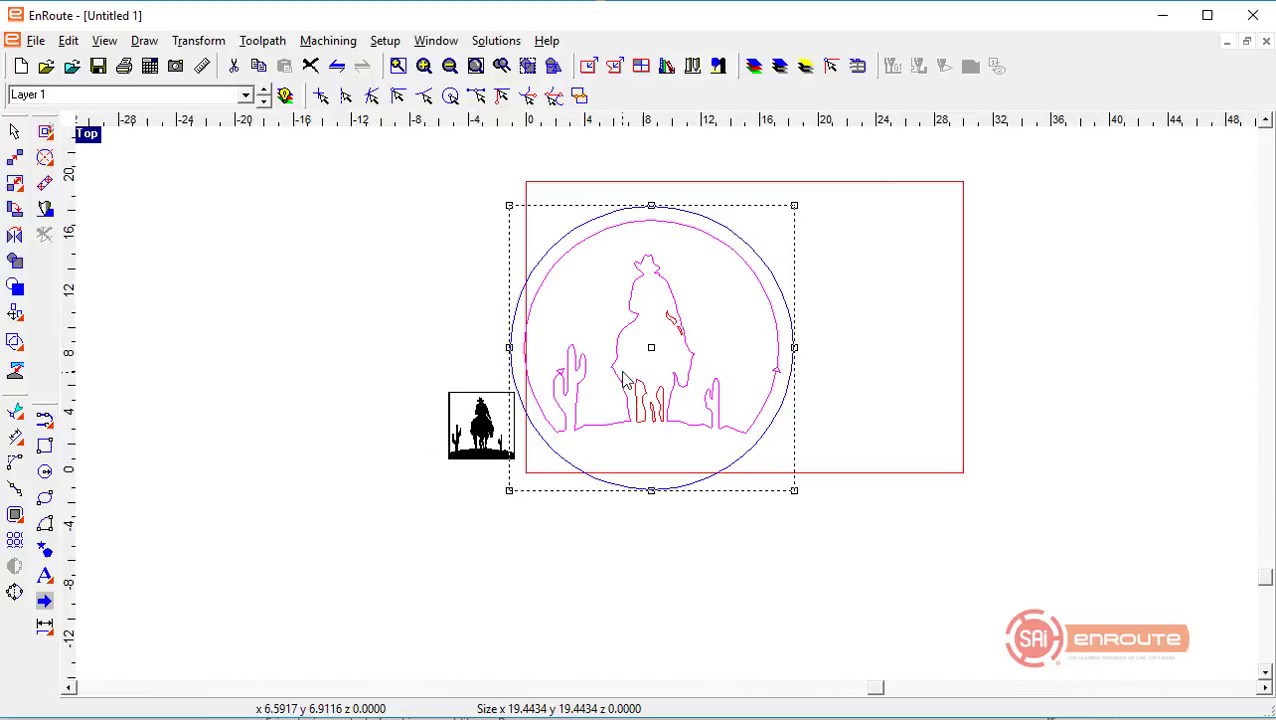
left_click_drag(651, 348, 684, 339)
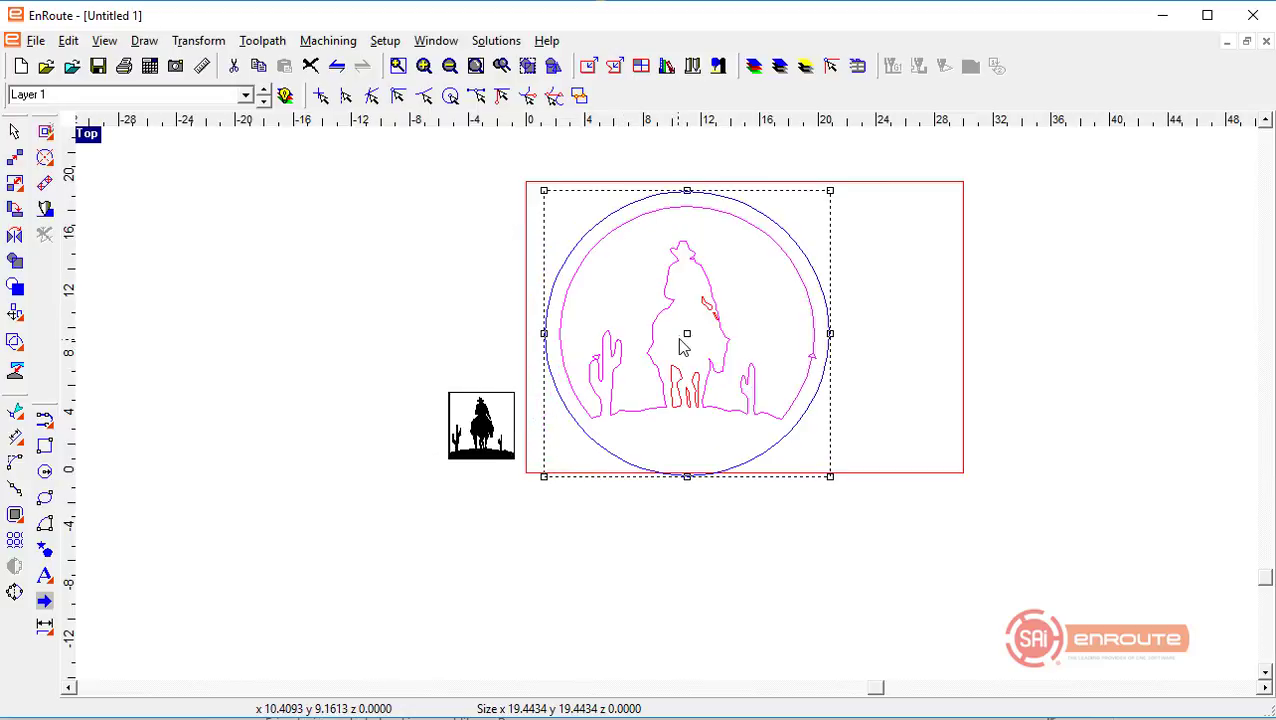
scroll(684, 340, "up", 3)
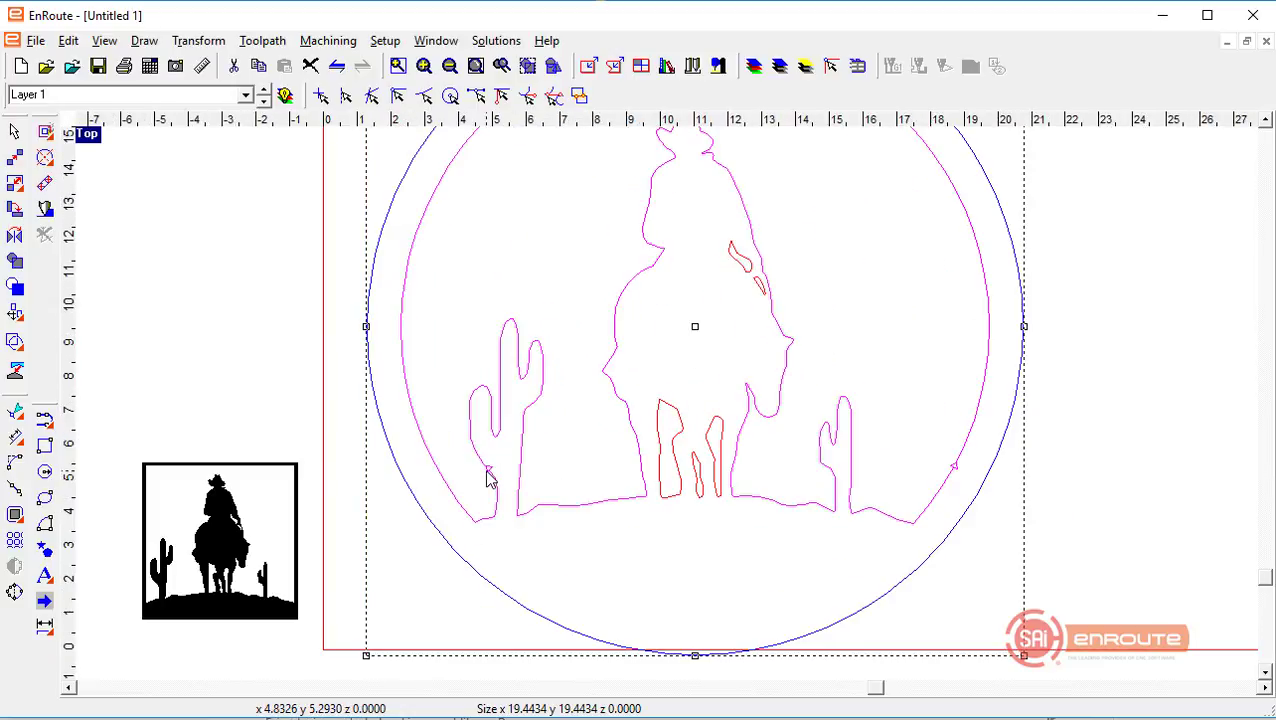
Step: Merge the selected open contours using a 0.0010 tolerance
right_click(488, 478)
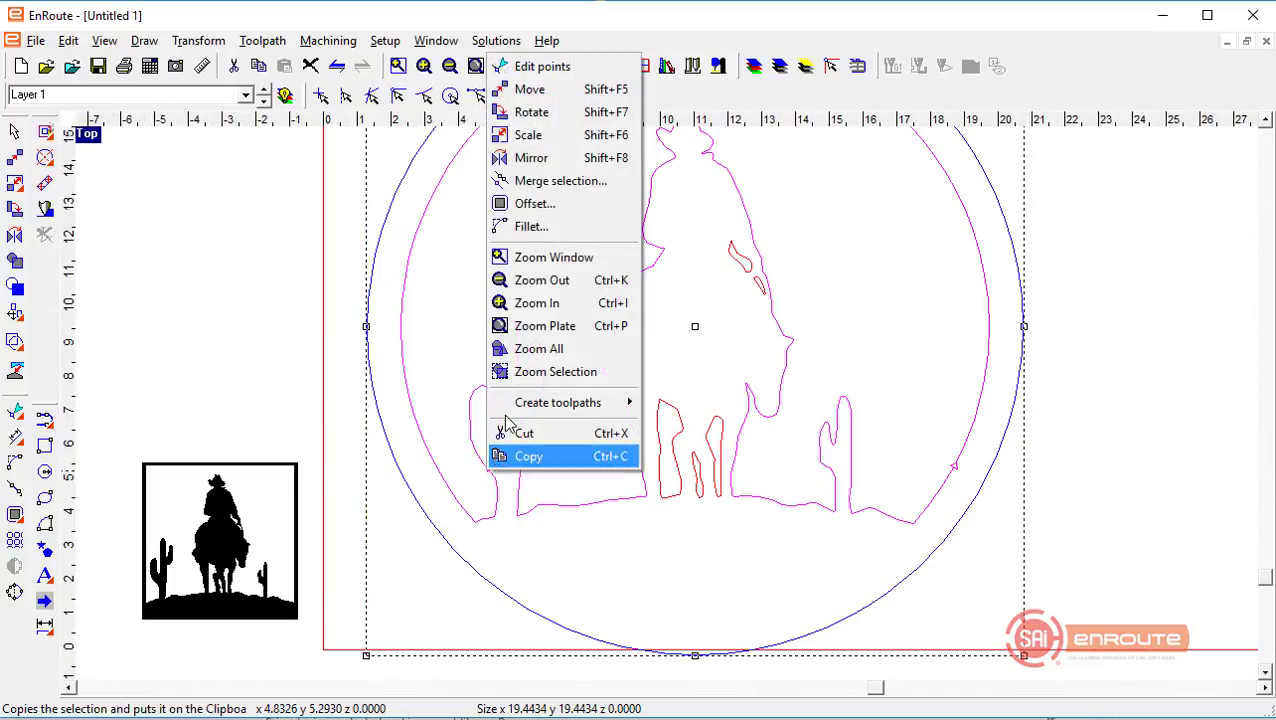
left_click(545, 181)
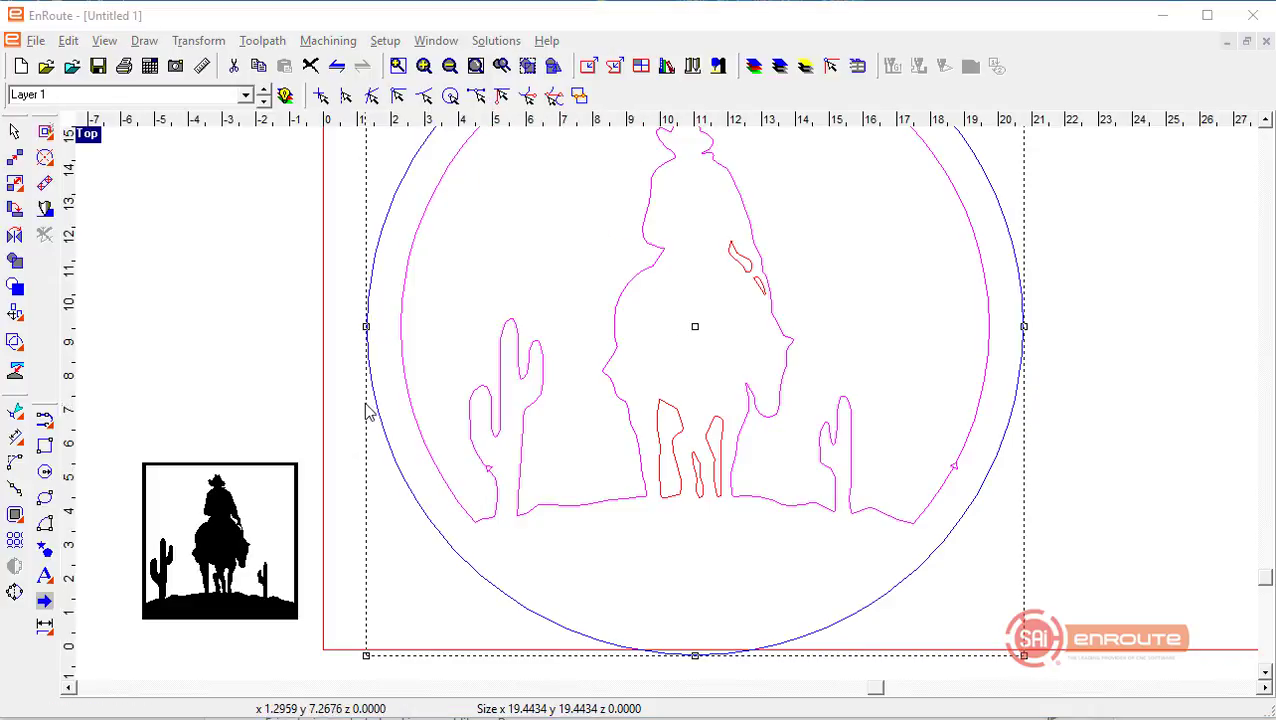
right_click(412, 405)
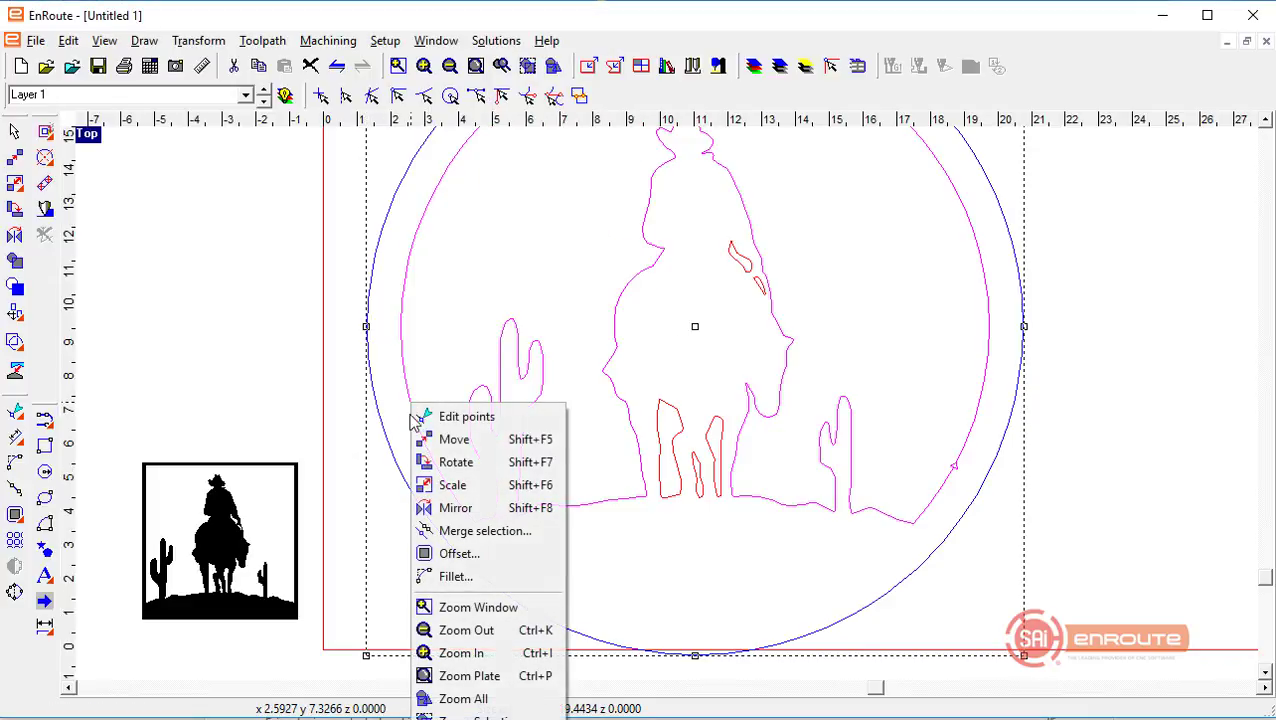
left_click(465, 533)
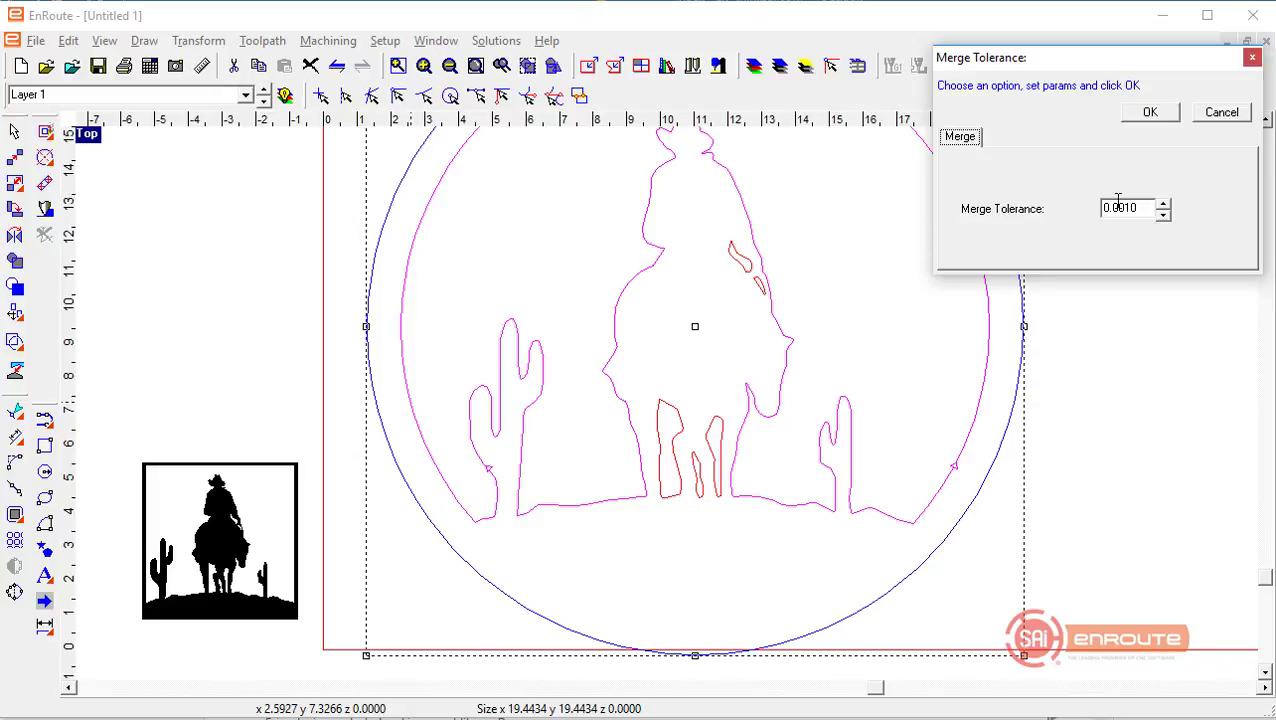
left_click(1142, 112)
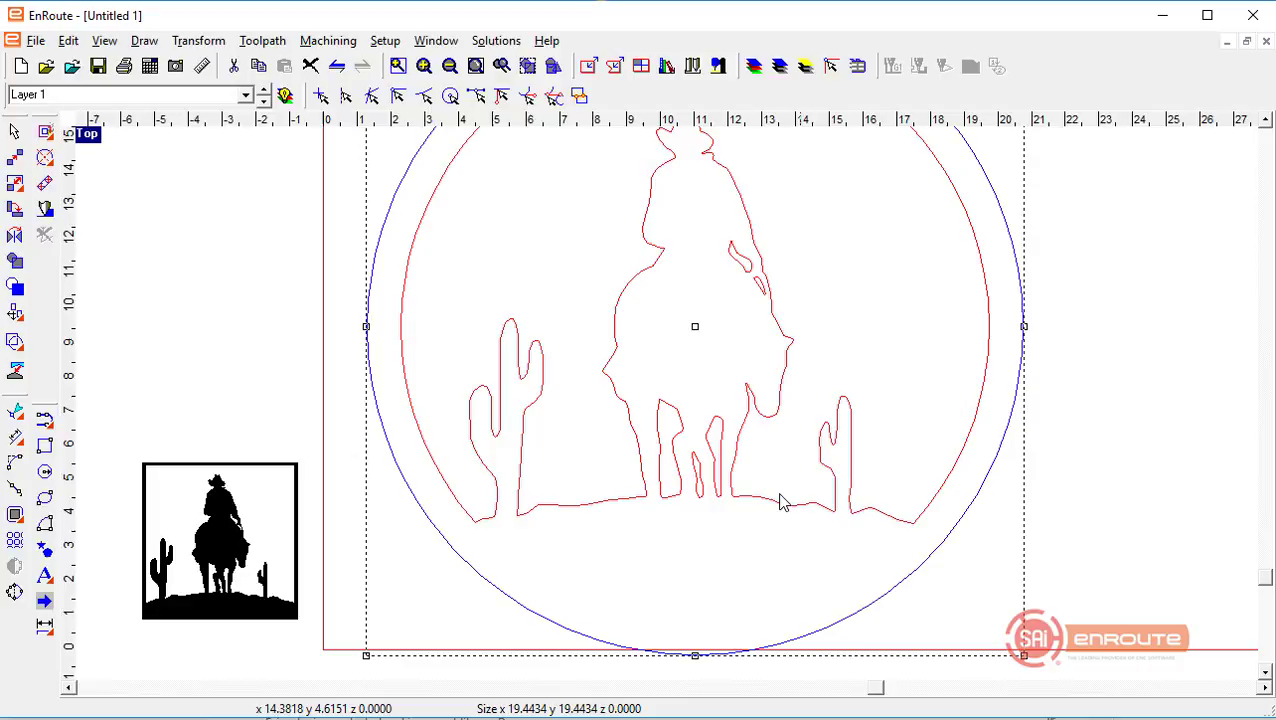
scroll(578, 518, "down", 1)
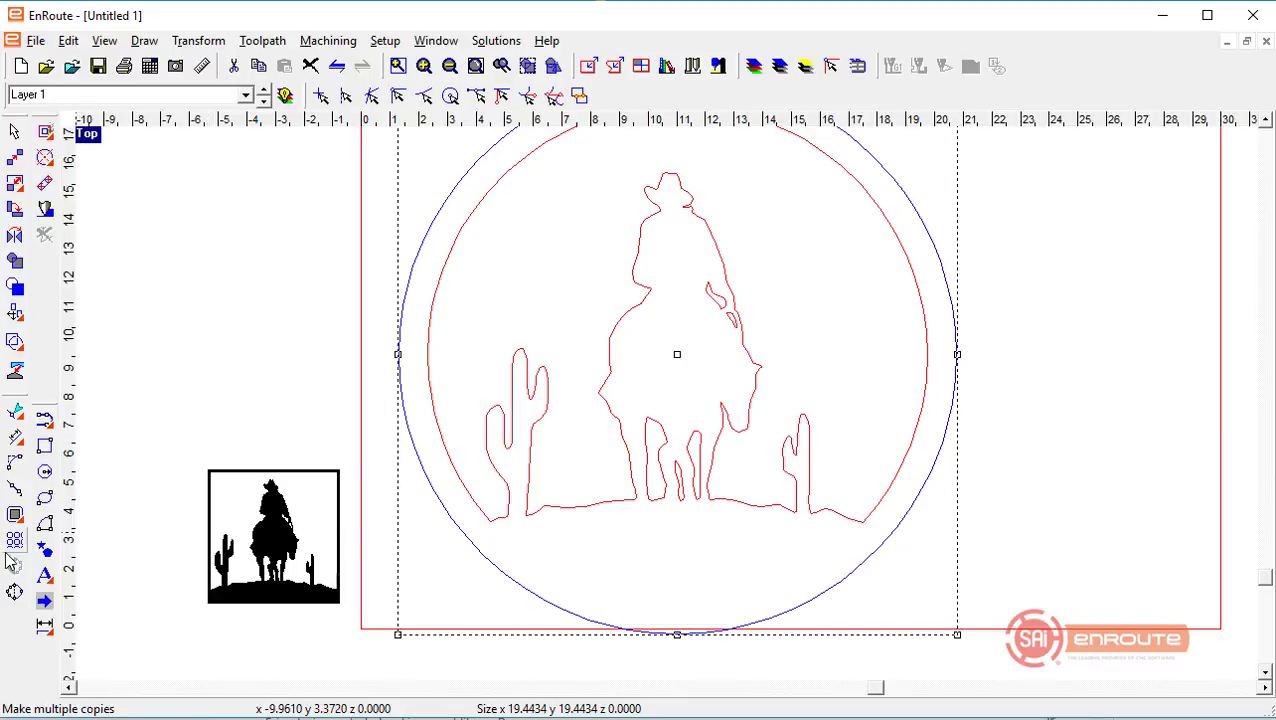
Step: Run Cleanup contours at 0.0010 tolerance, reducing the design from 291 to 279 segments
left_click(15, 592)
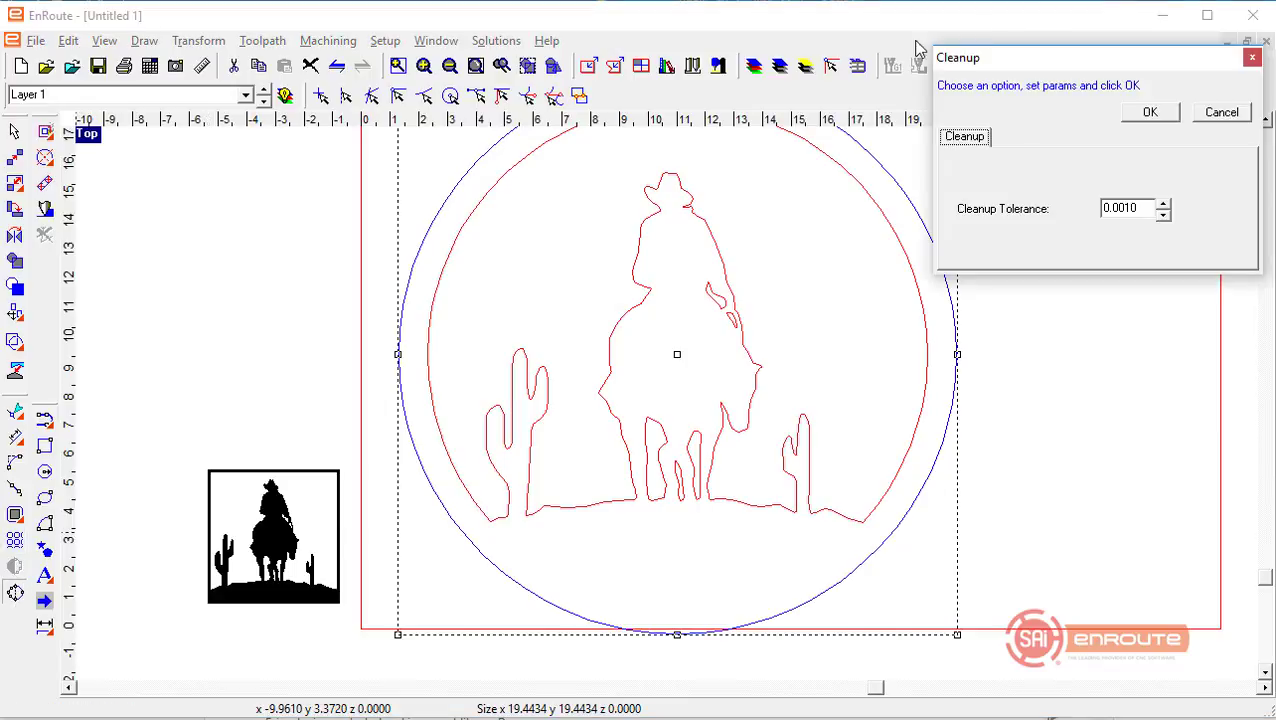
left_click(1134, 119)
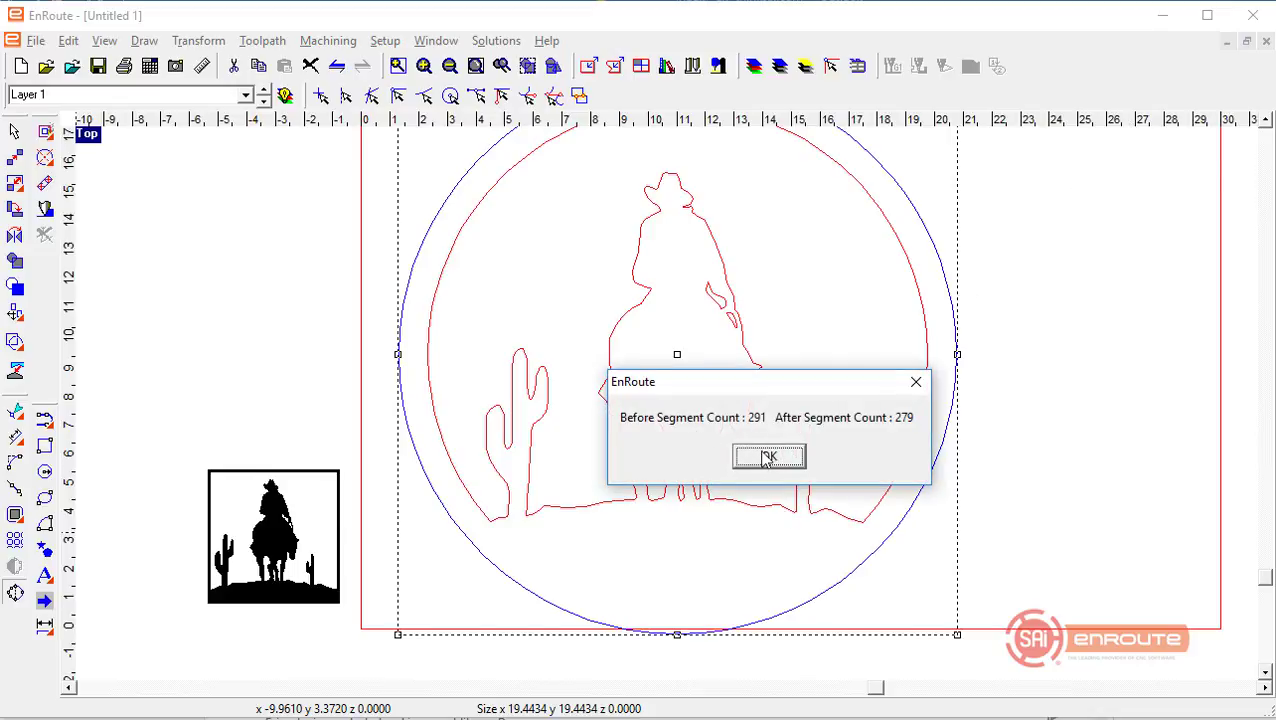
left_click(768, 458)
scroll(820, 447, "up", 6)
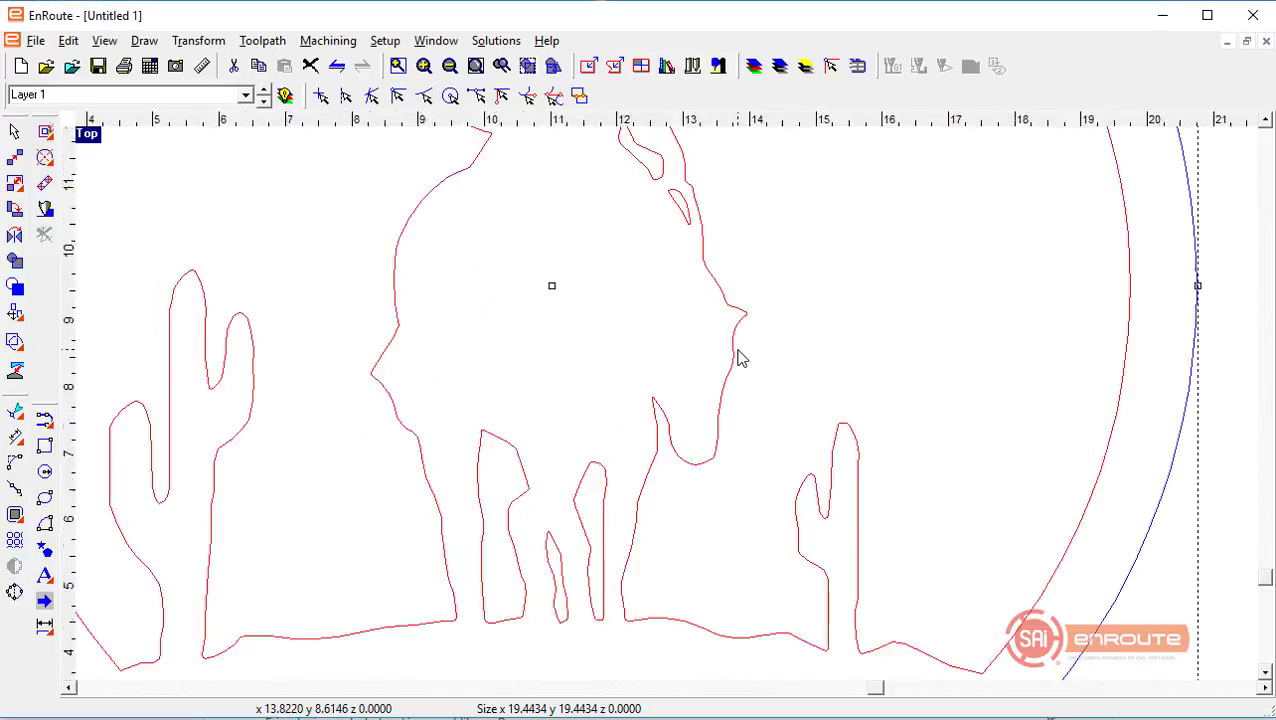
scroll(370, 199, "down", 1)
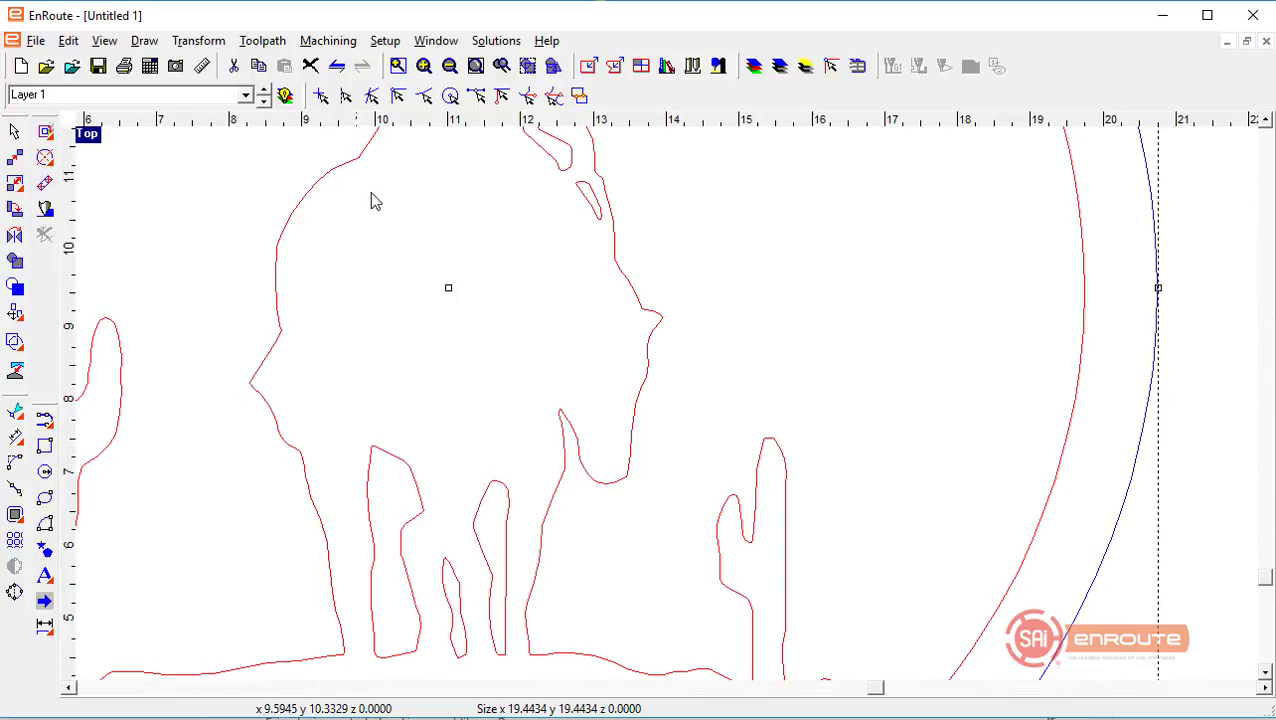
scroll(502, 301, "down", 1)
scroll(502, 301, "down", 3)
scroll(533, 305, "up", 2)
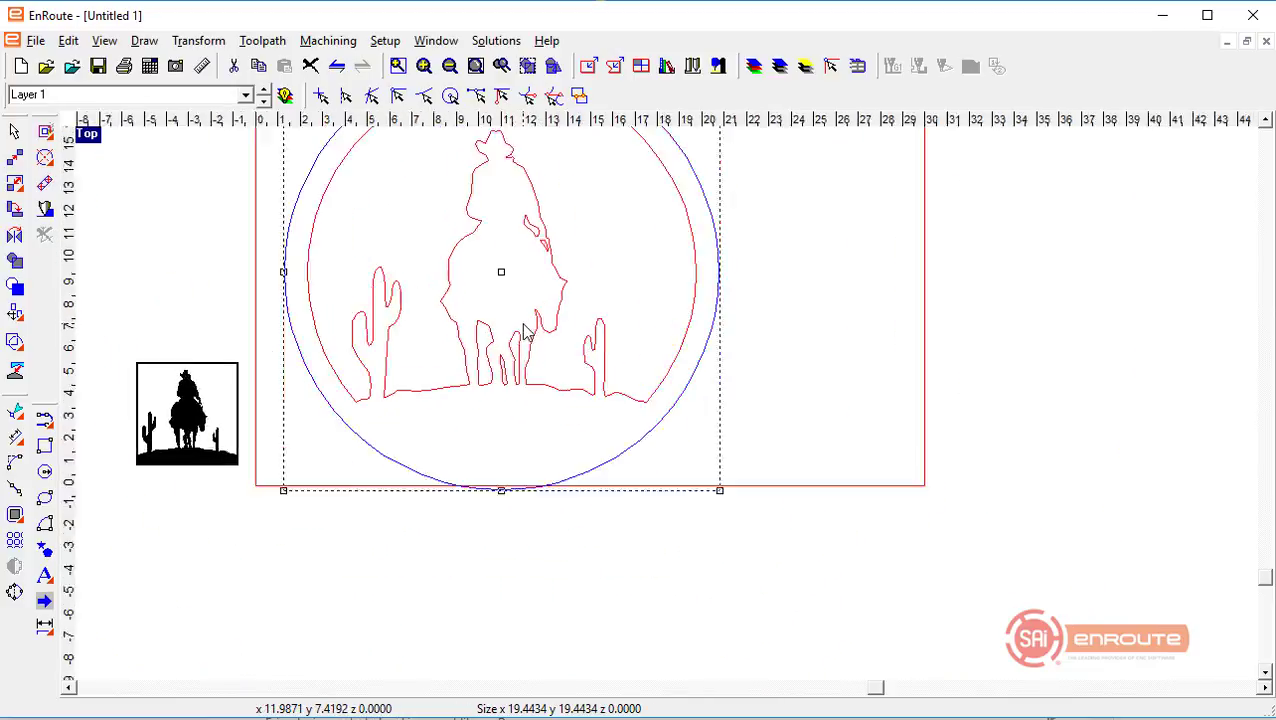
scroll(455, 437, "up", 2)
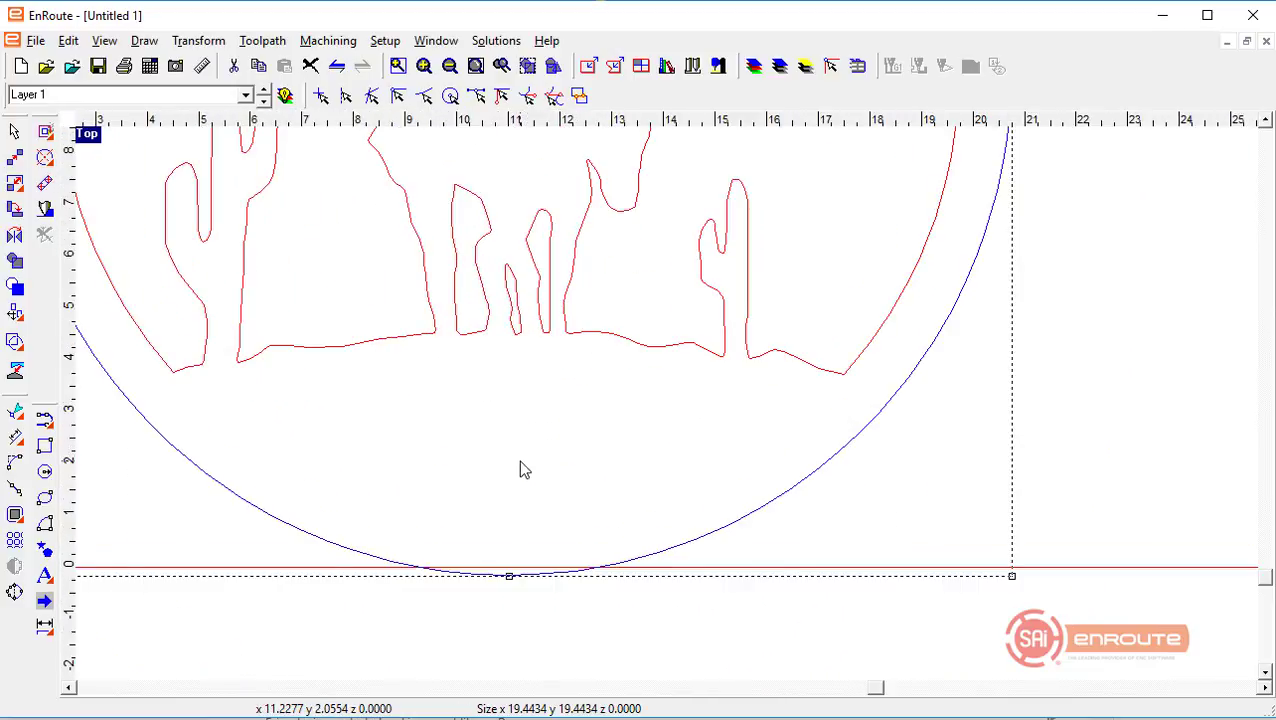
scroll(512, 471, "down", 1)
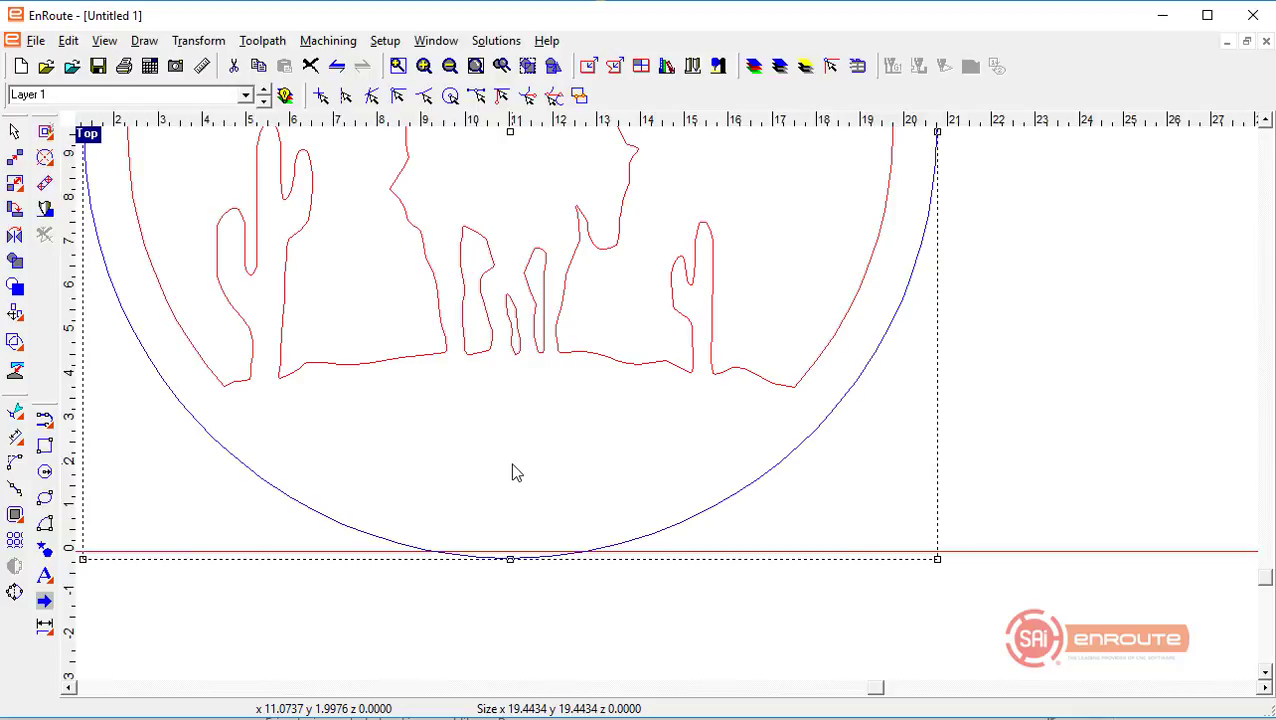
Step: Start 2D Text with character spacing and line spacing both set to 0
left_click(45, 579)
left_click_drag(527, 613, 463, 618)
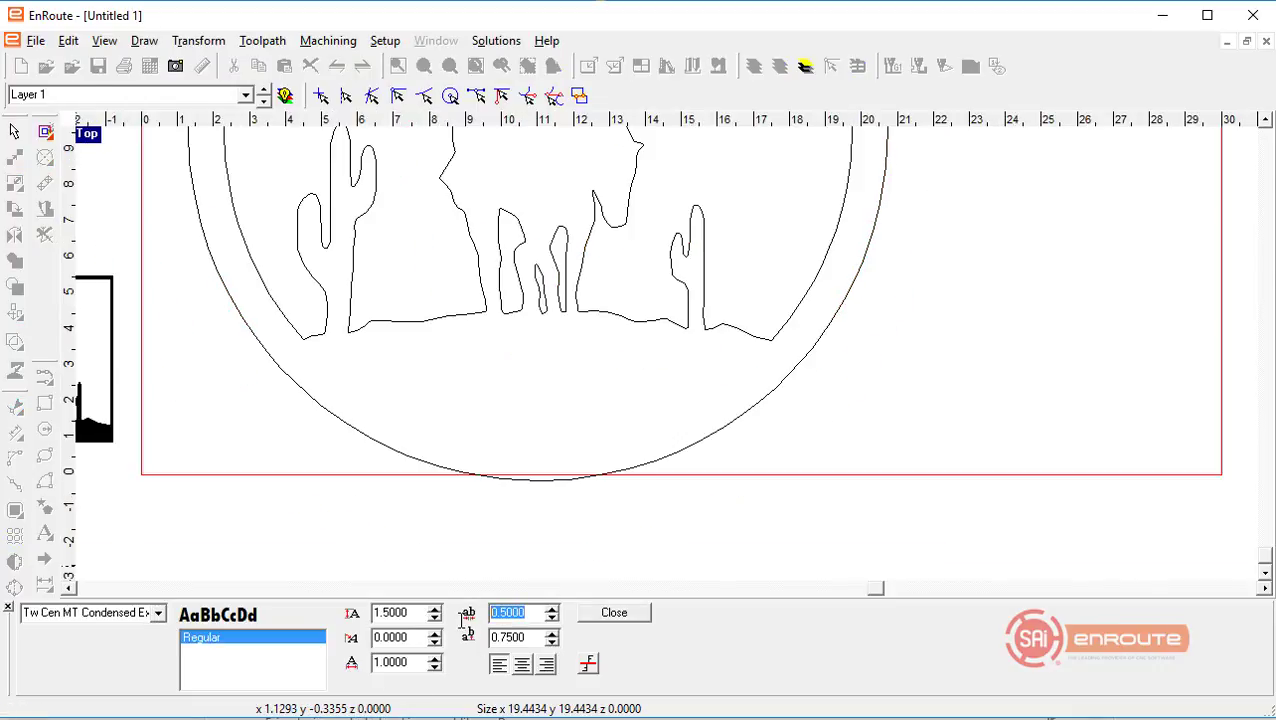
type("0")
key("Return")
left_click_drag(539, 640, 486, 636)
type("0")
key("Return")
Step: Choose Tw Cen MT Condensed Extra Bold as the text font
left_click(158, 614)
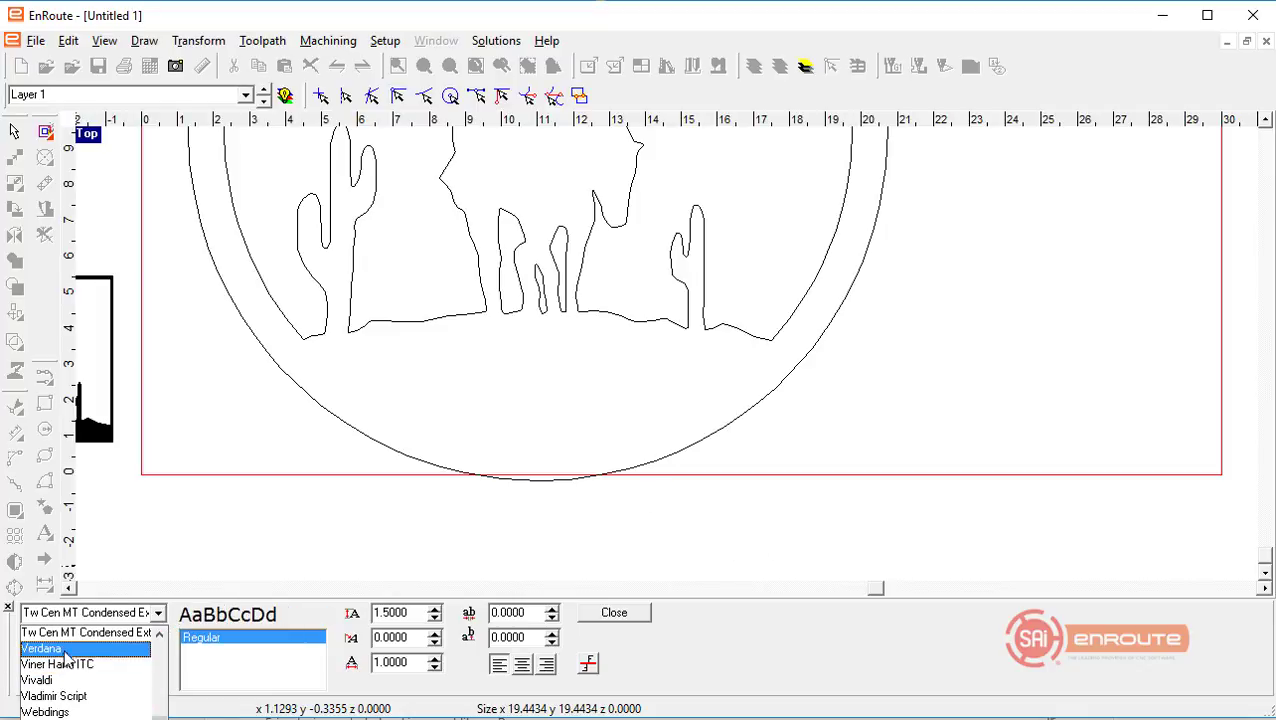
left_click(66, 650)
left_click(158, 613)
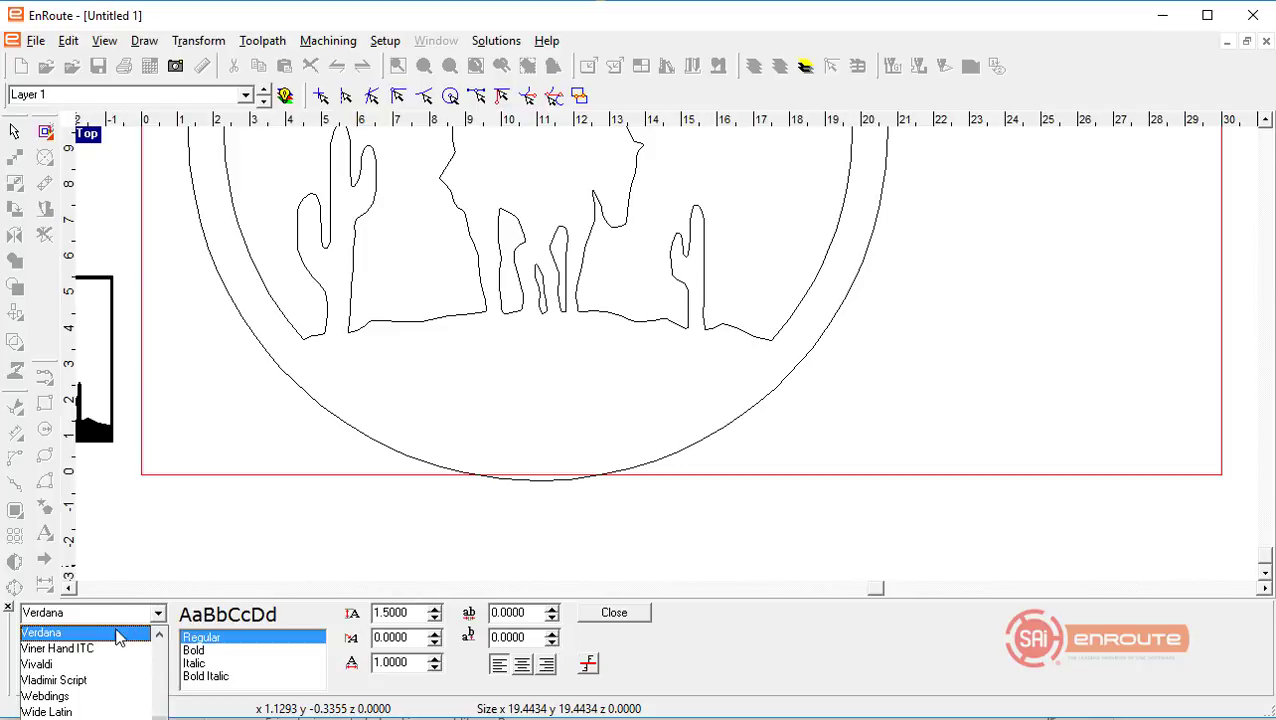
scroll(115, 645, "up", 1)
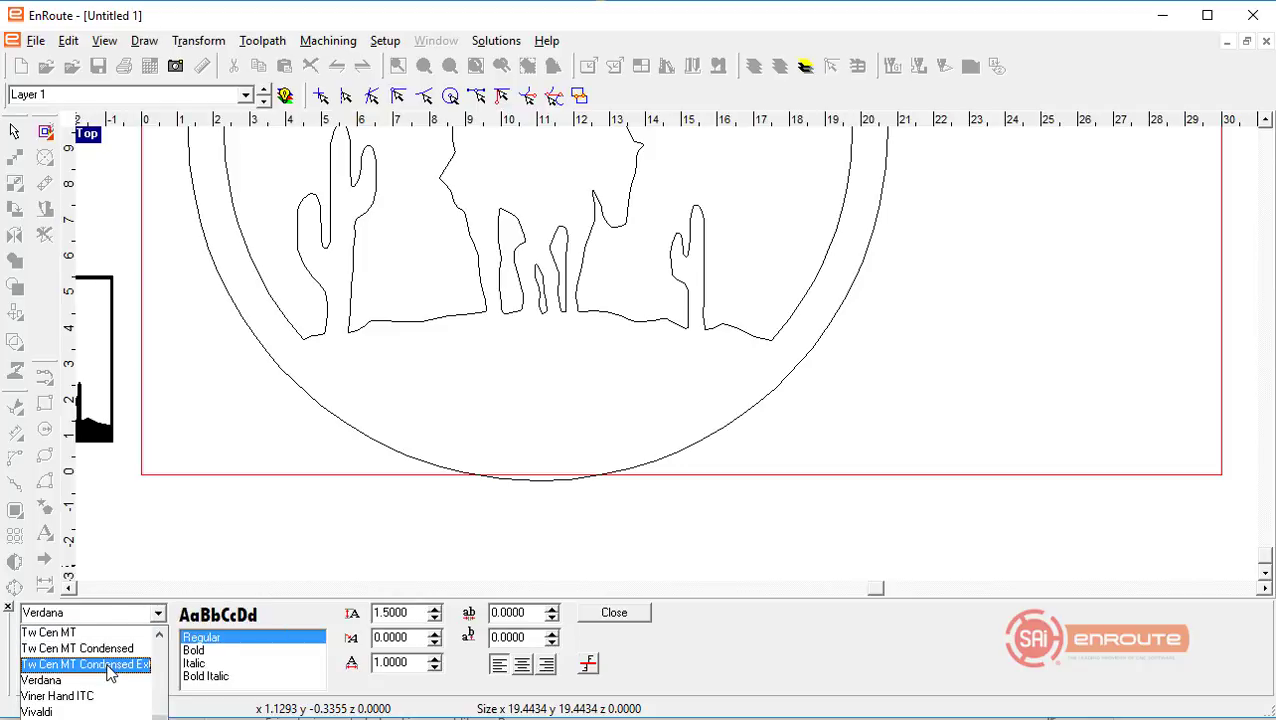
left_click(80, 664)
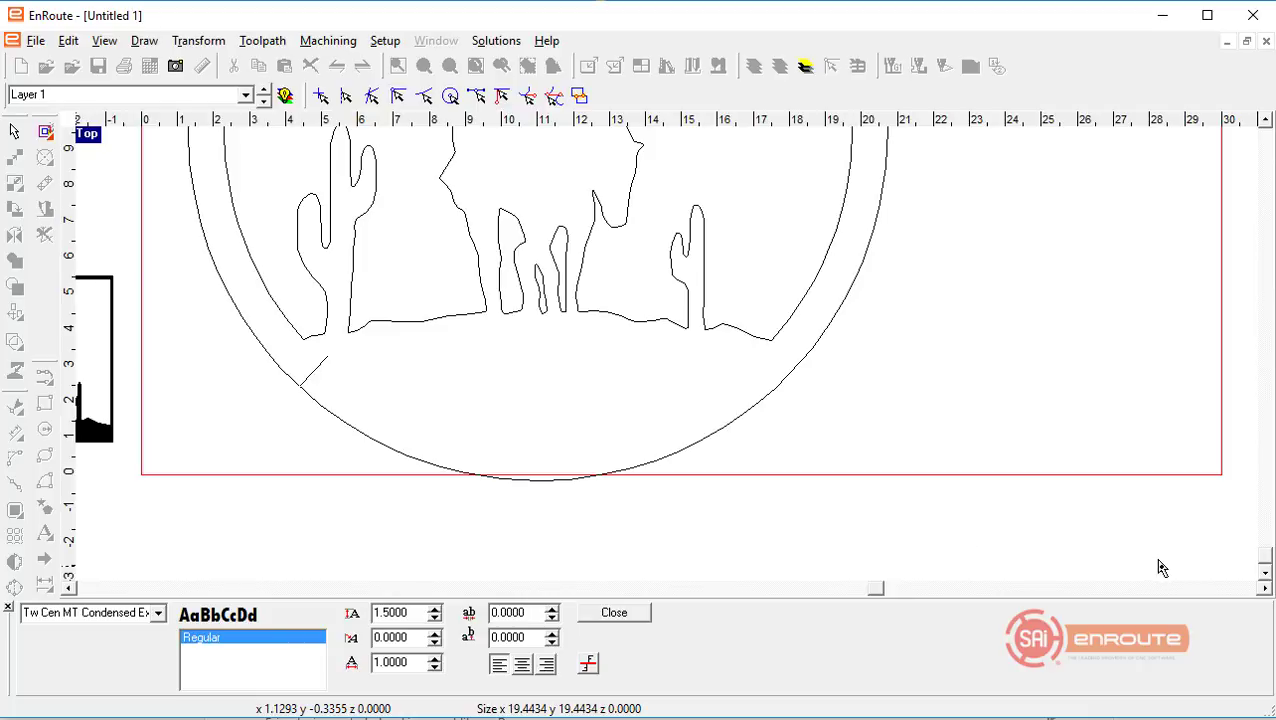
Step: Enter 'RANCH LIFE' as the arc lettering and select all of its letters
type("RA")
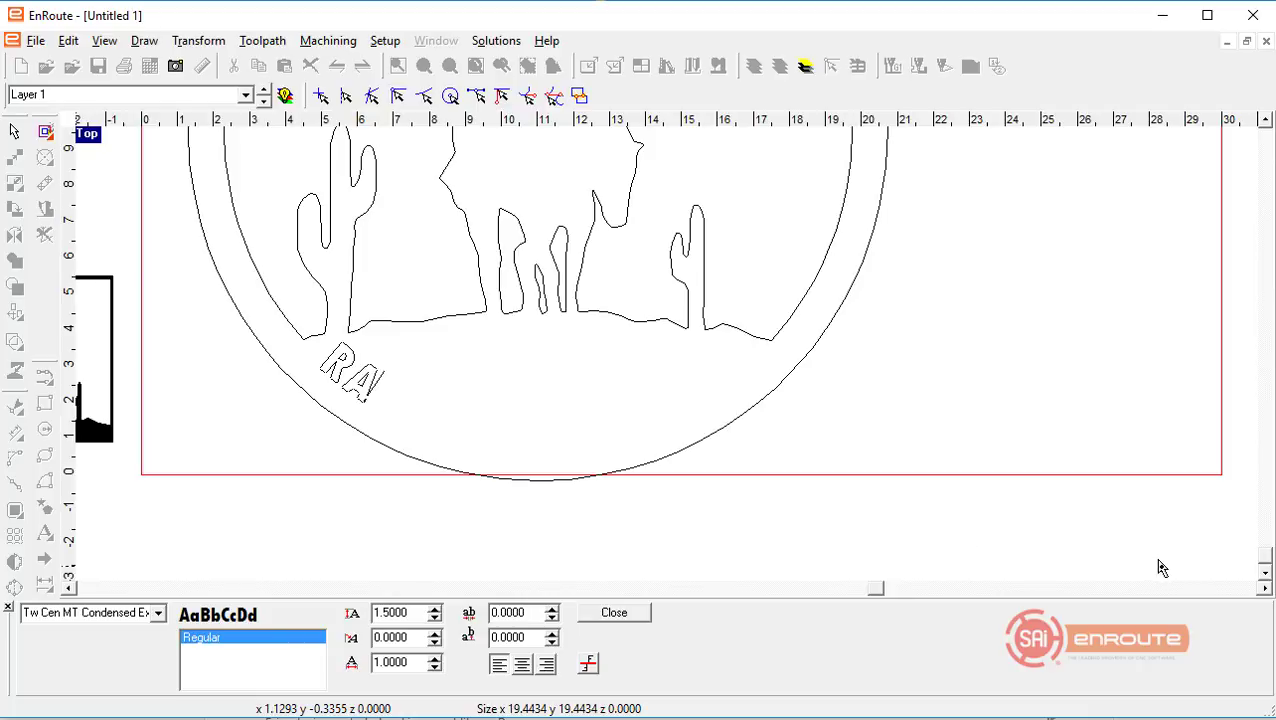
type("NCH LIFE")
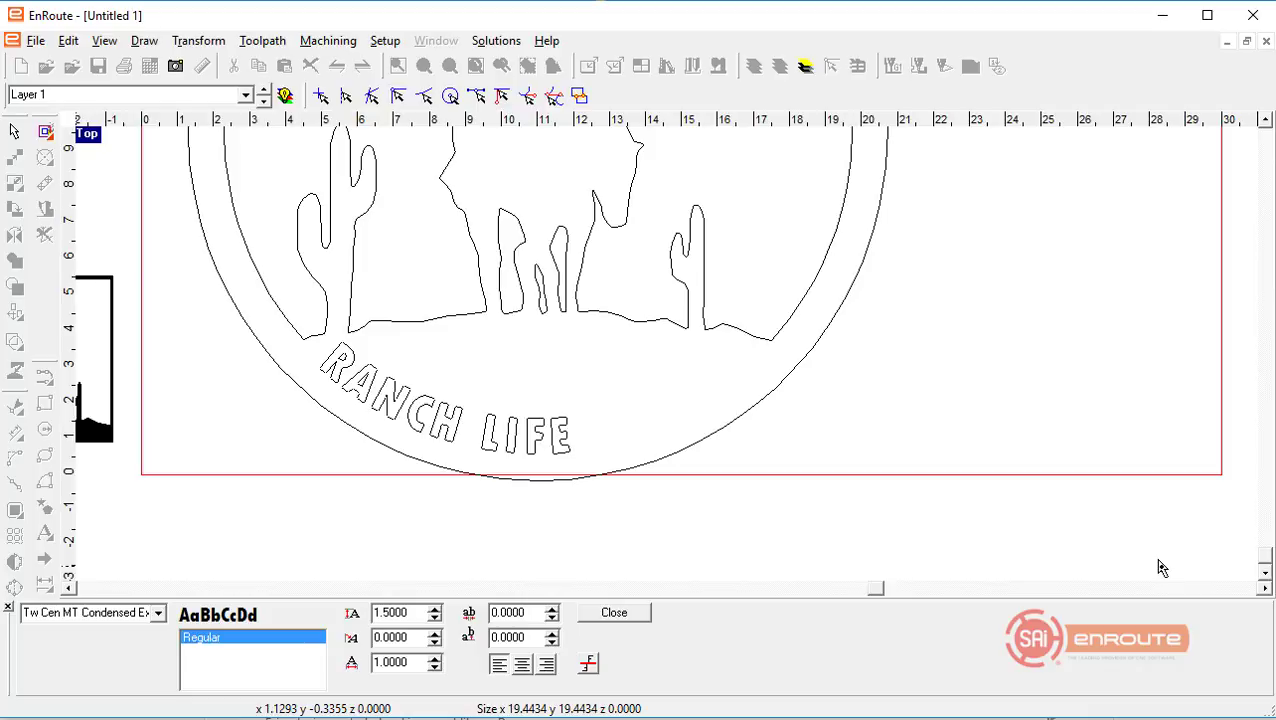
left_click(619, 614)
left_click(44, 575)
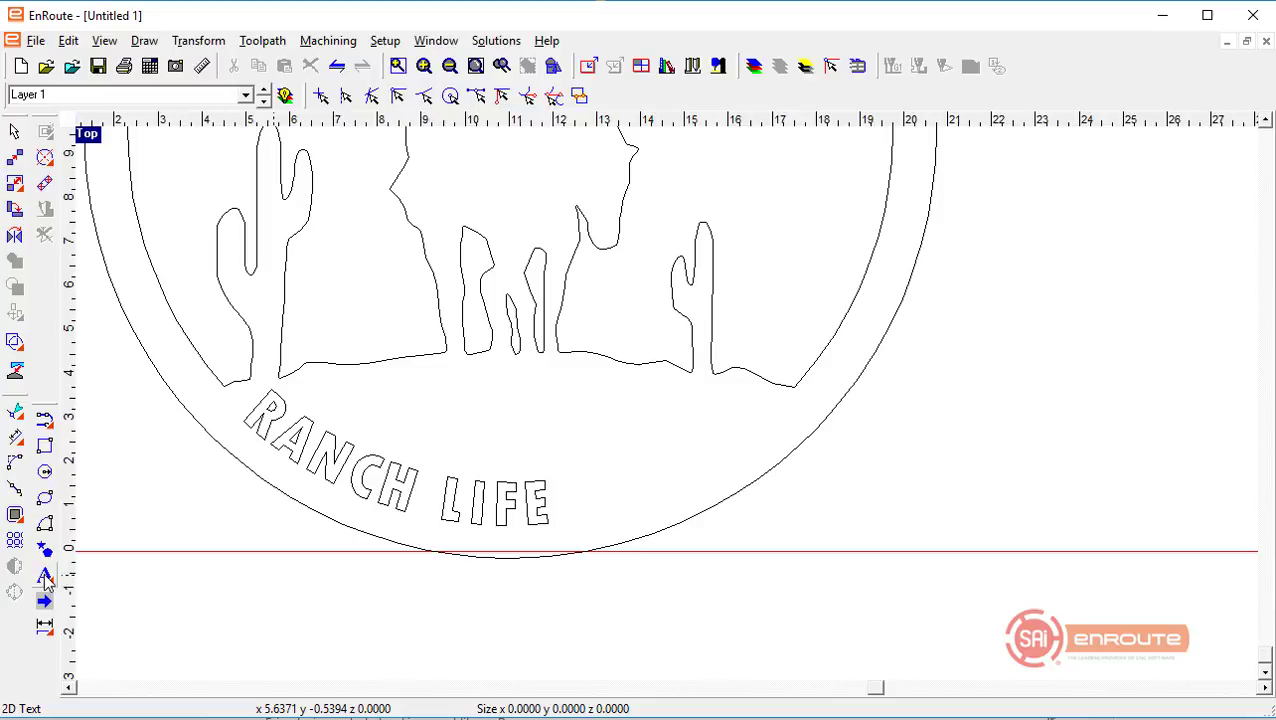
left_click(129, 511)
left_click_drag(322, 375, 634, 472)
Step: Raise the character spacing to 0.9500 and set the second spacing to 1.0000
double_click(530, 617)
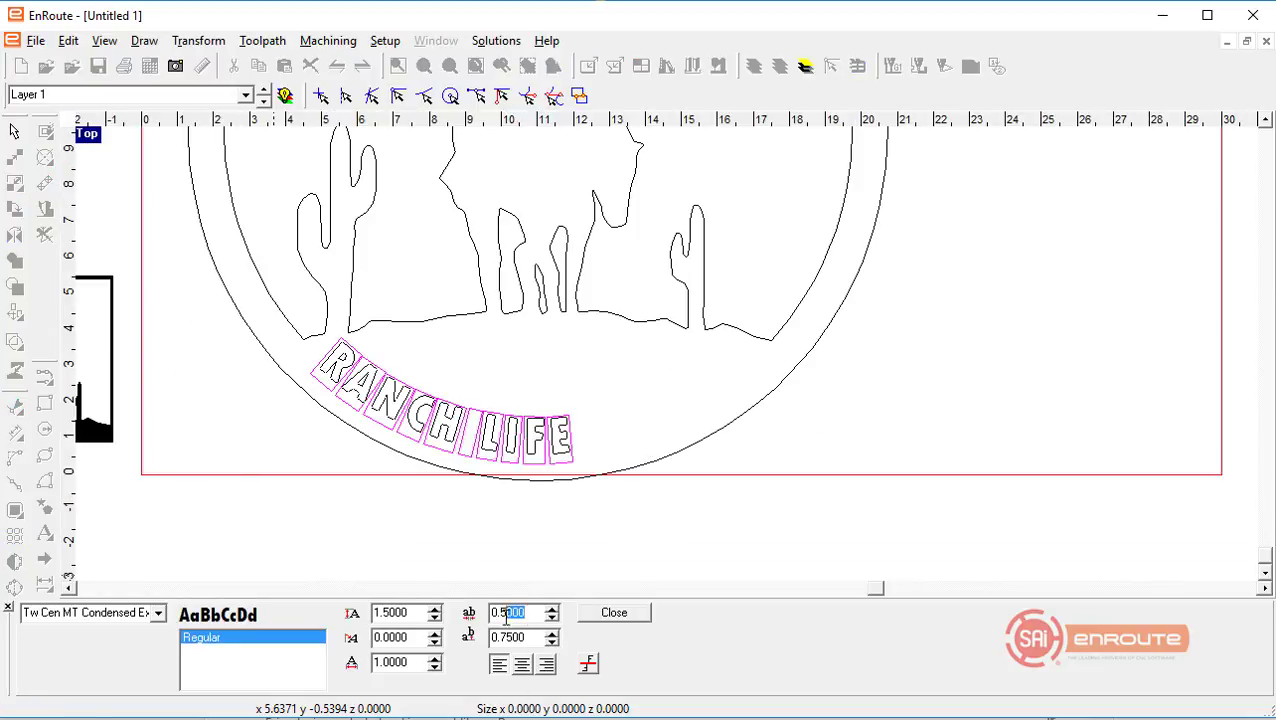
left_click(552, 609)
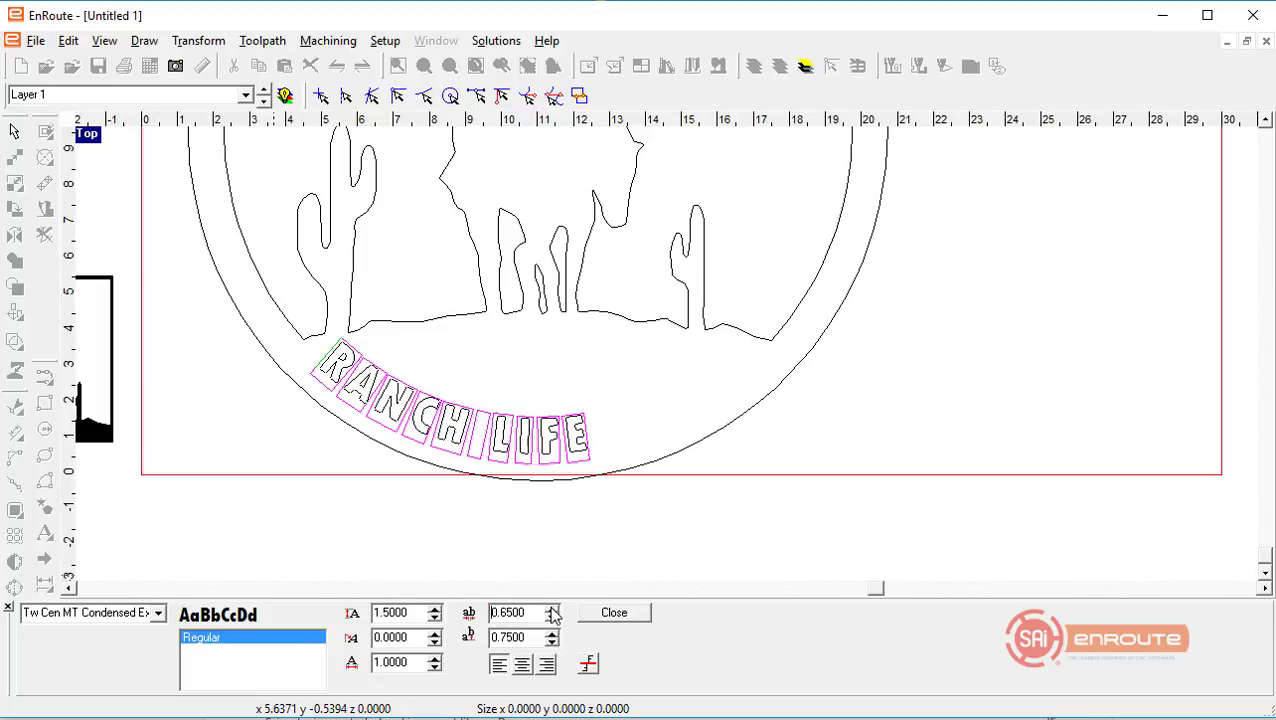
left_click(552, 609)
left_click(552, 609)
left_click(552, 609)
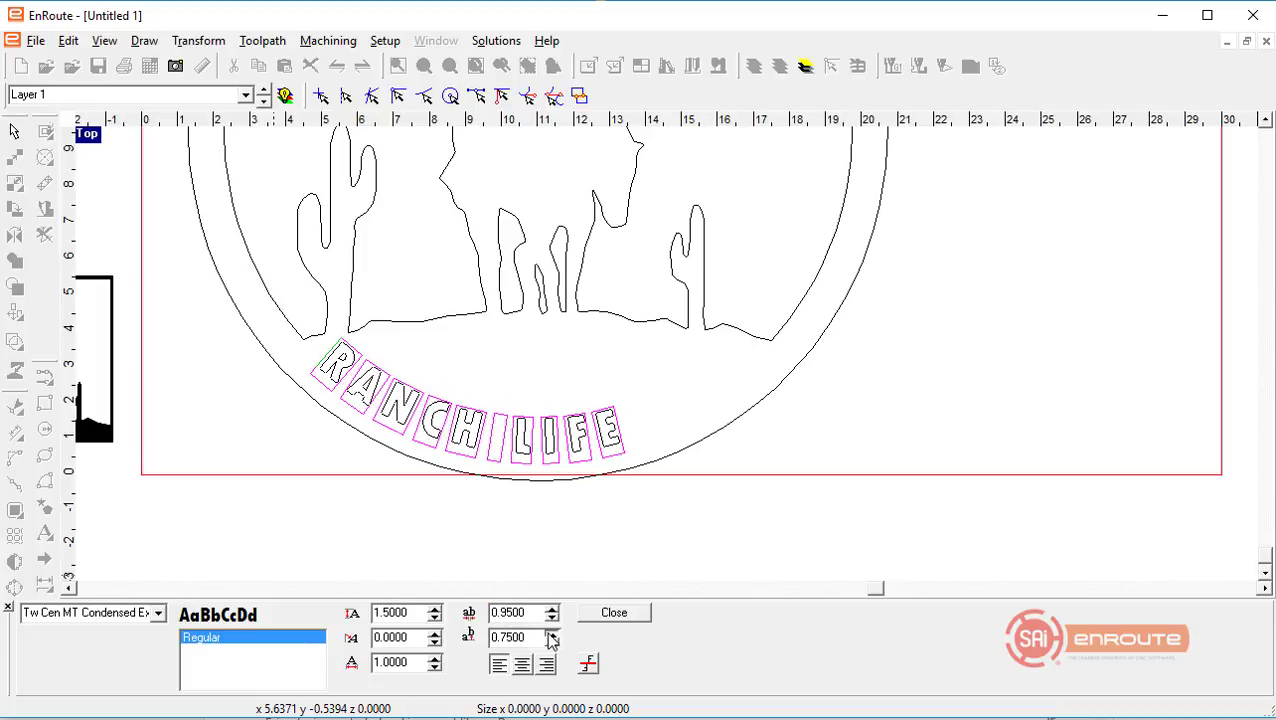
left_click(549, 634)
left_click(549, 634)
left_click(549, 634)
left_click(549, 634)
double_click(538, 638)
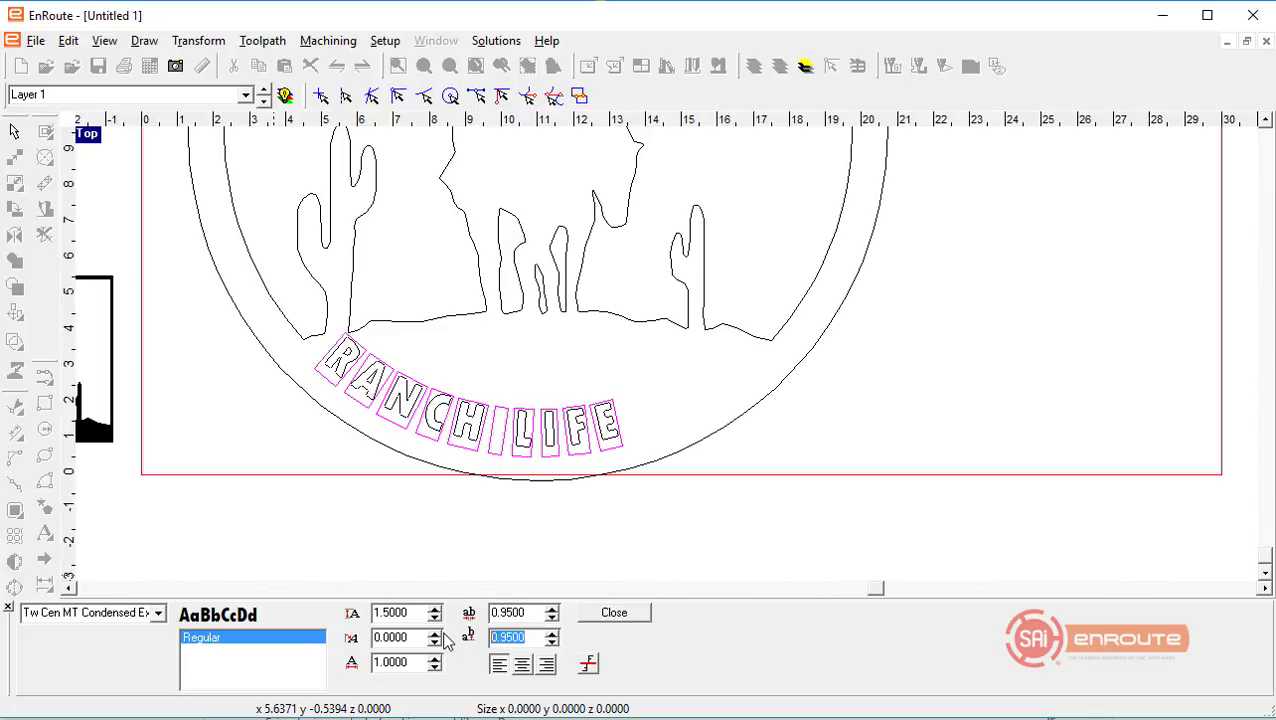
type("1")
key("Return")
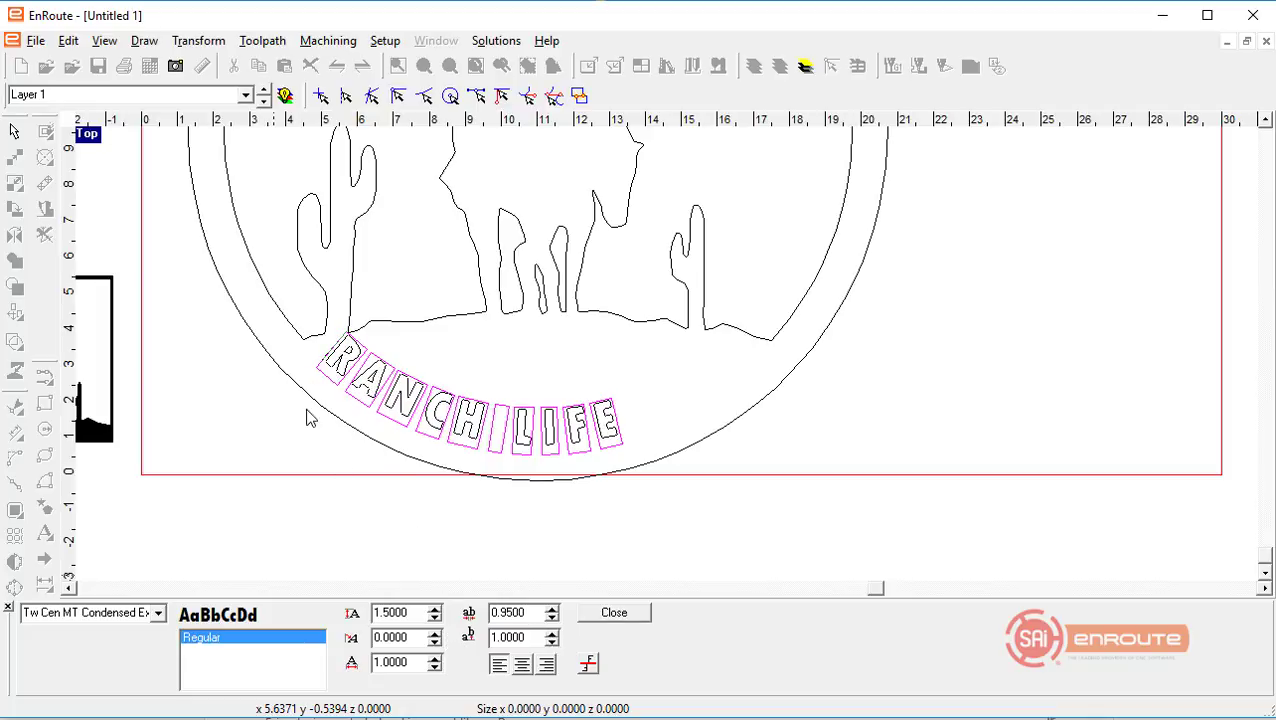
double_click(531, 638)
Step: Set the second spacing to 0.8 and close the text settings
type("0.8")
key("Return")
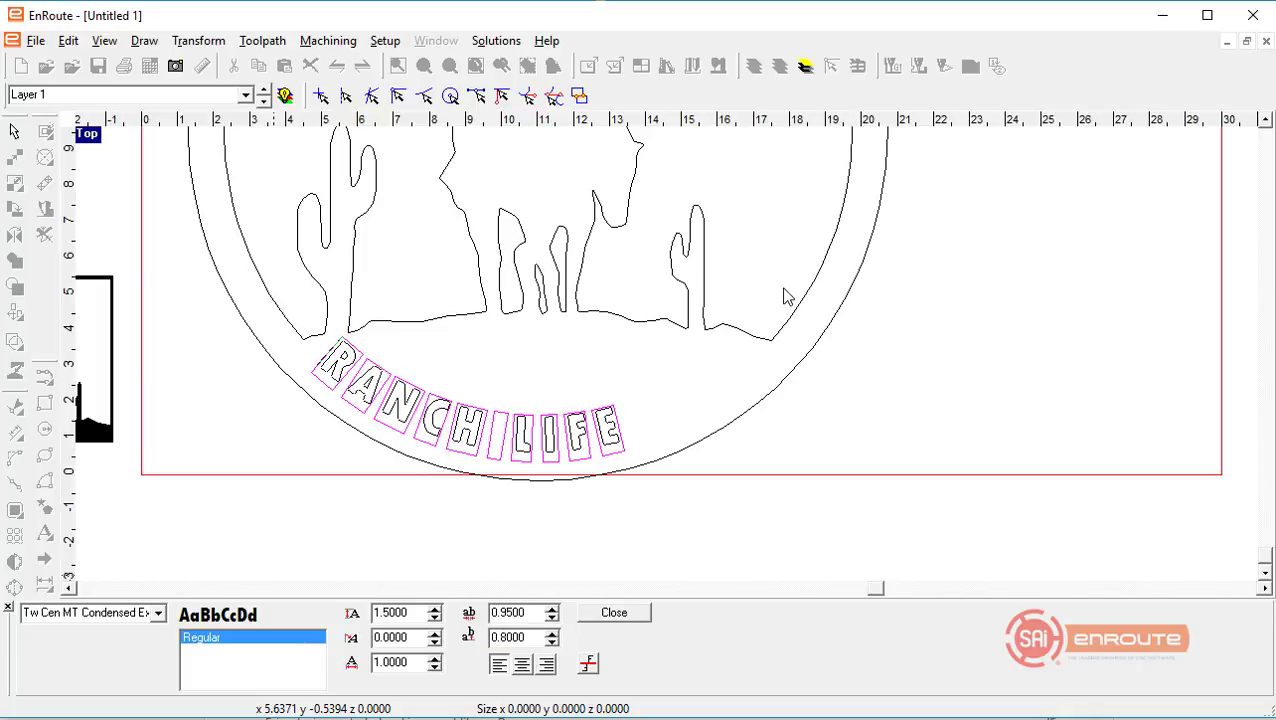
left_click(234, 460)
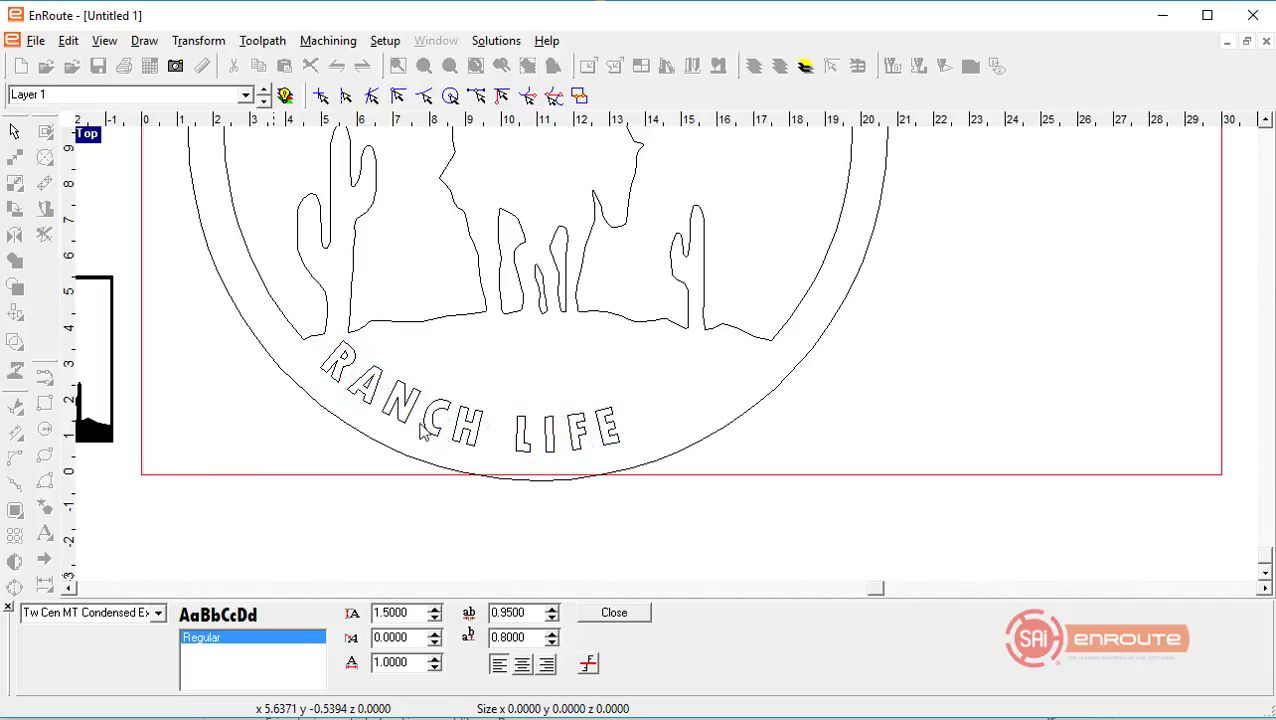
left_click(613, 612)
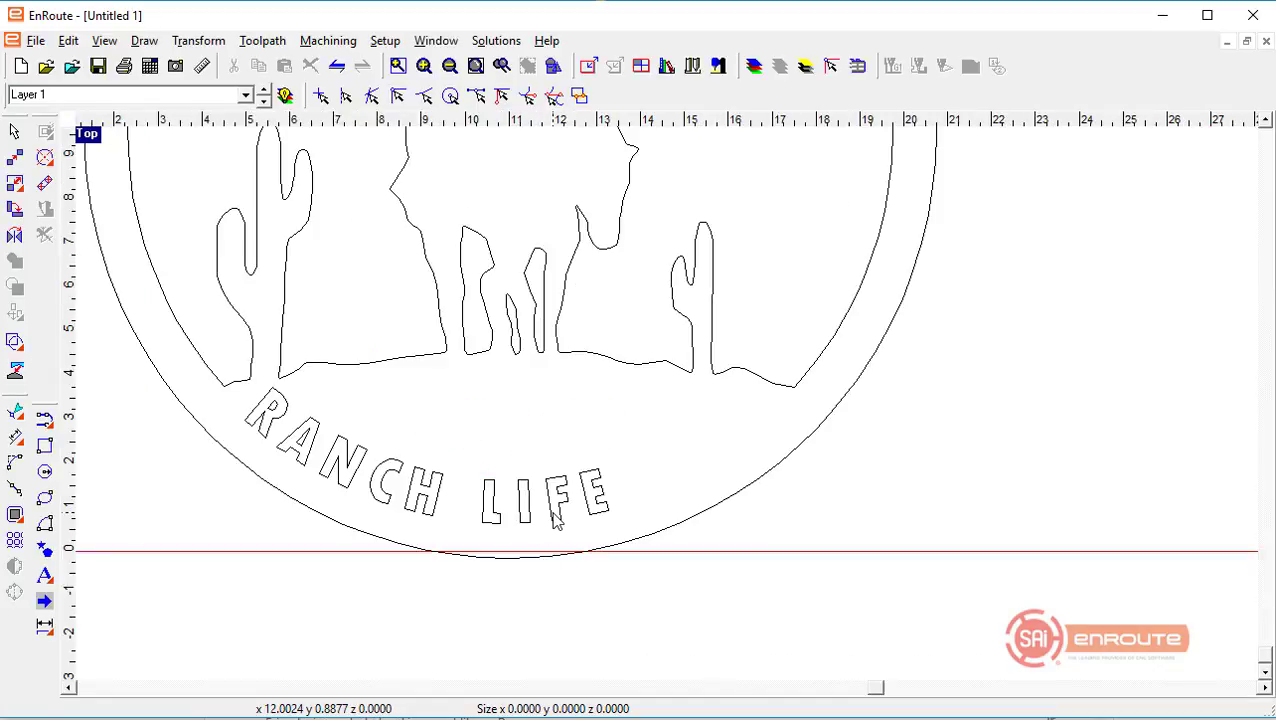
left_click(558, 512)
key("Escape")
Step: Drag RANCH LIFE's start and end nodes to stretch it farther along the lower arc
left_click_drag(38, 573, 108, 582)
left_click(252, 428)
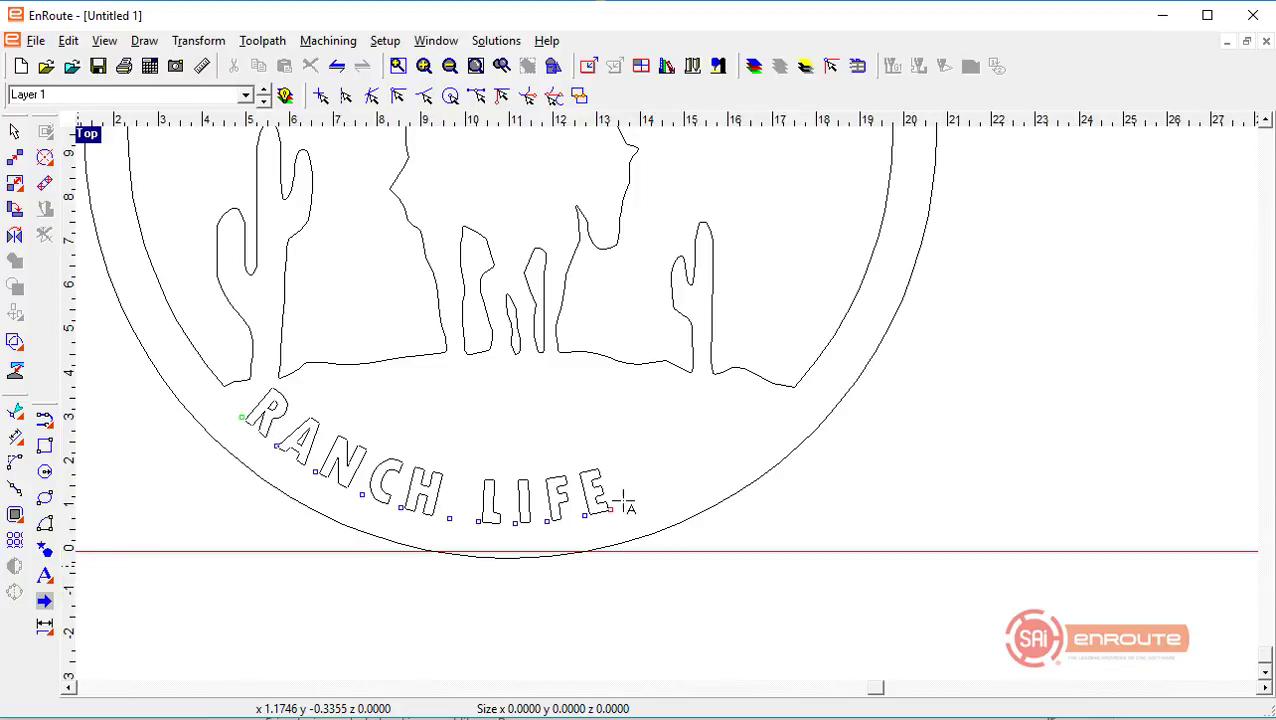
left_click_drag(617, 517, 678, 487)
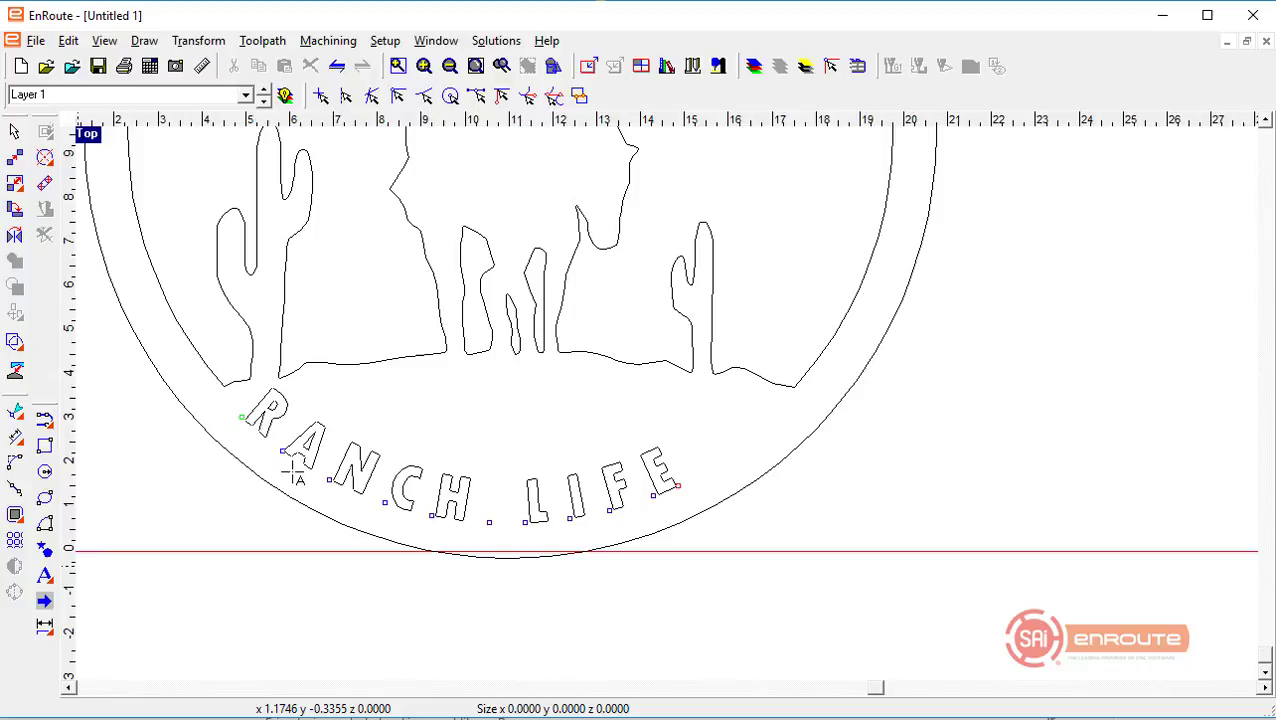
left_click_drag(248, 420, 256, 431)
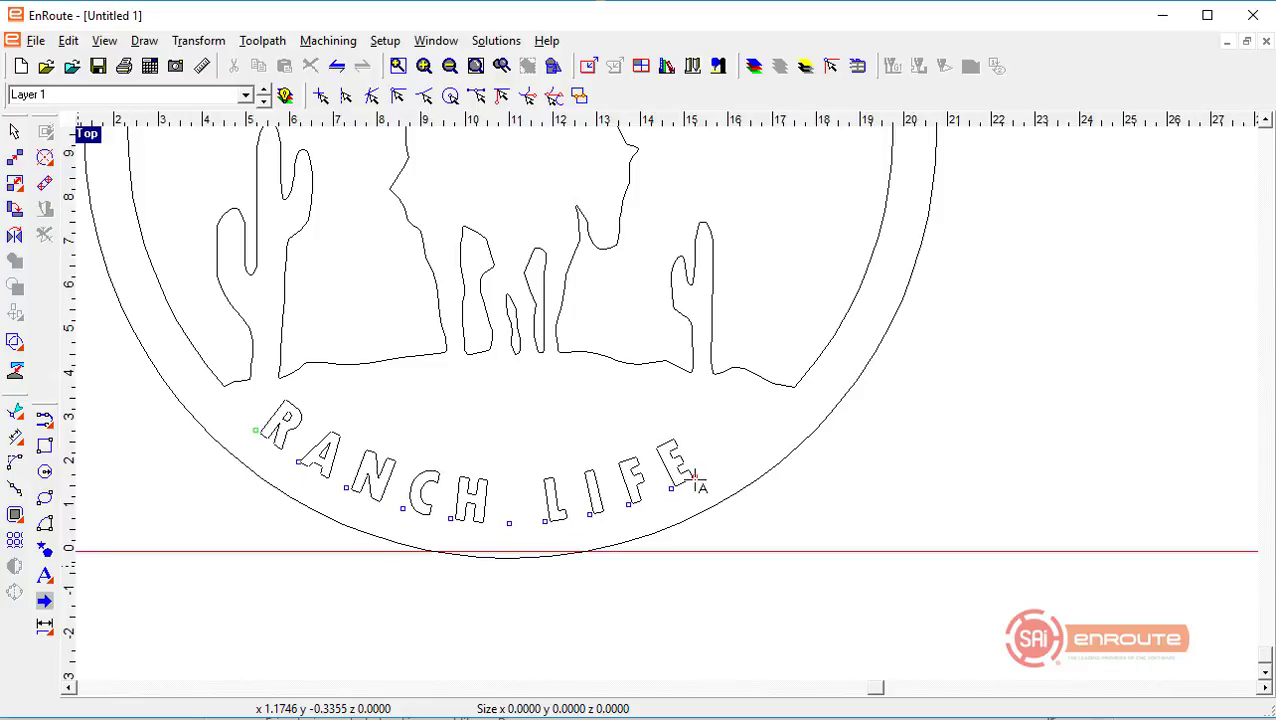
left_click_drag(697, 482, 683, 476)
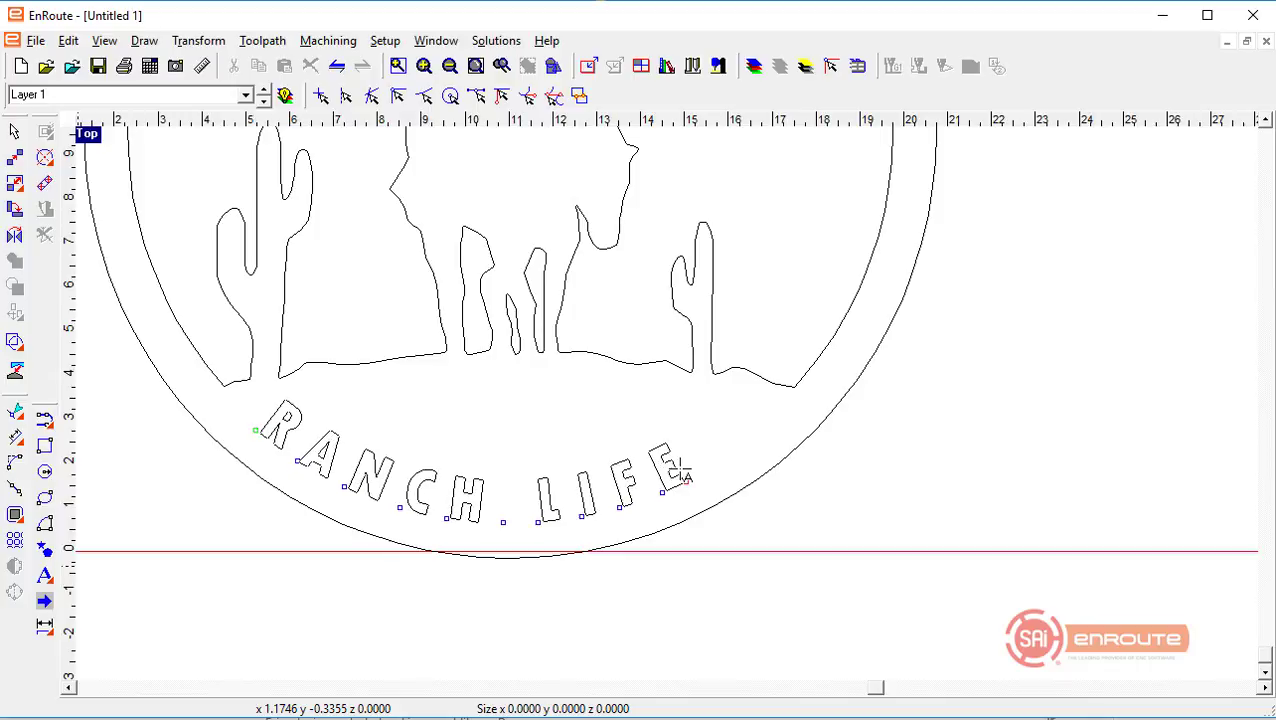
left_click(367, 557)
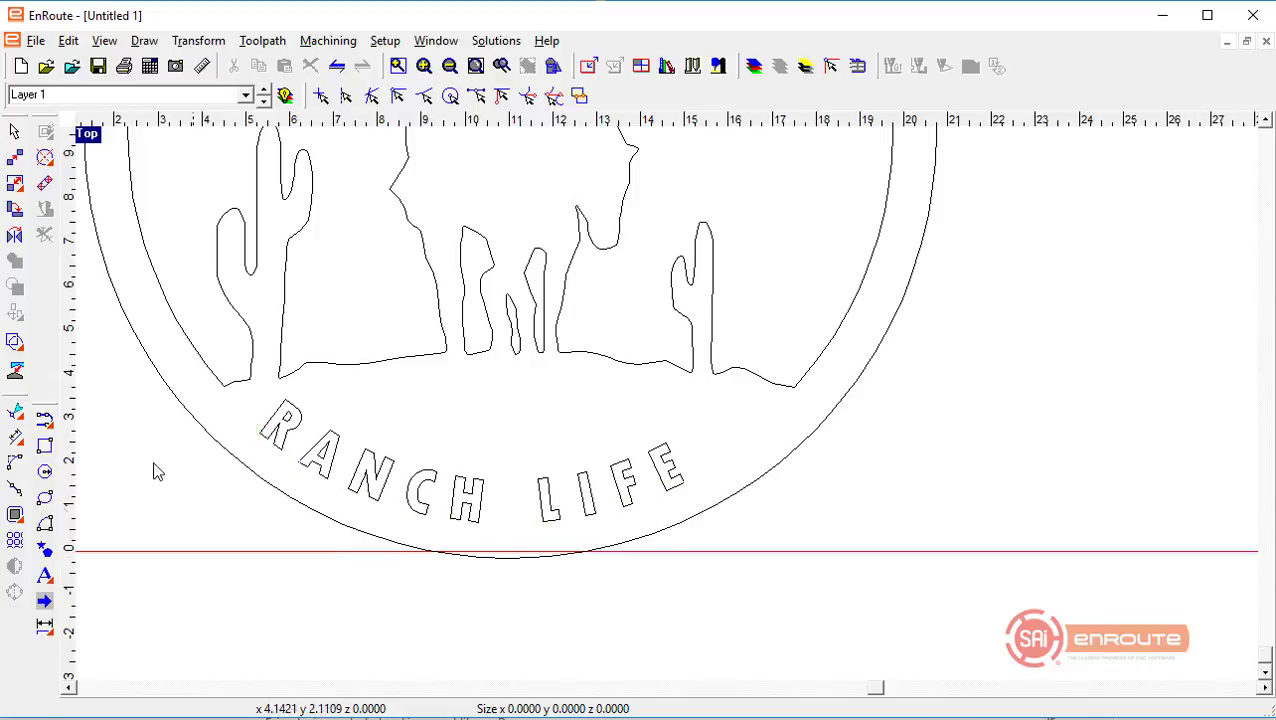
left_click(47, 598)
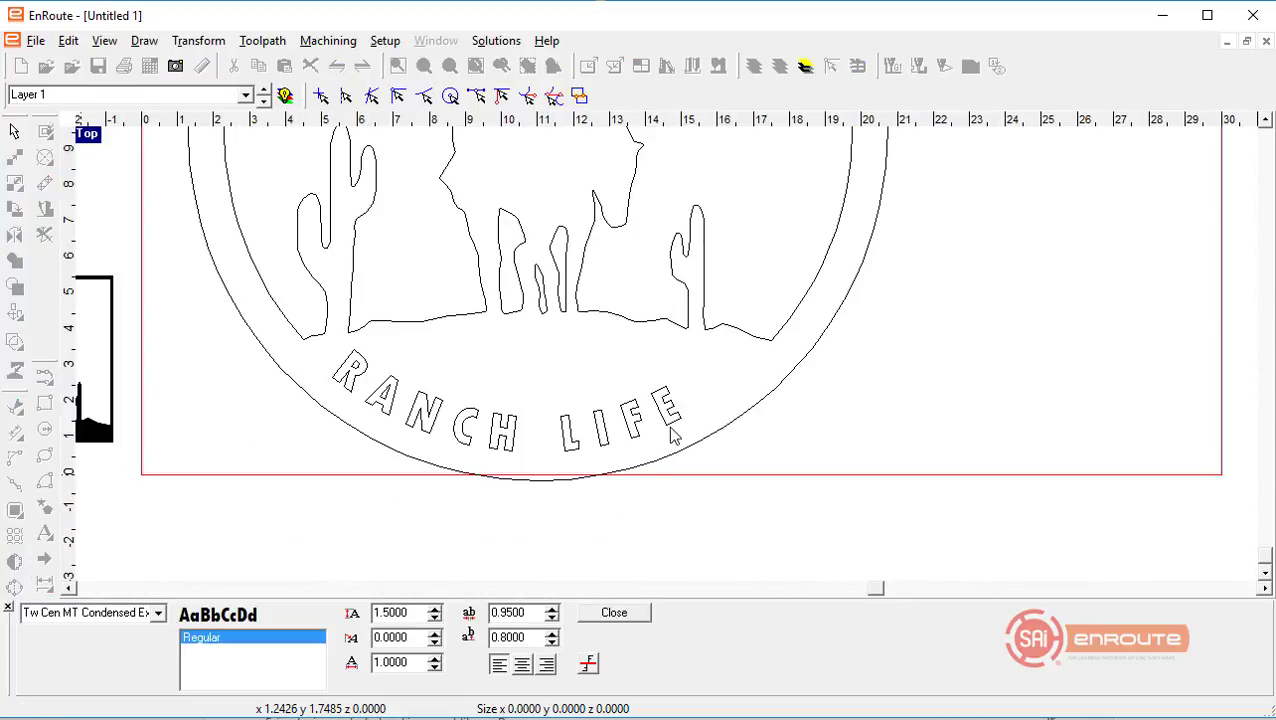
Step: Raise the RANCH LIFE letter height to 1.8 and commit the change
left_click_drag(683, 428, 312, 422)
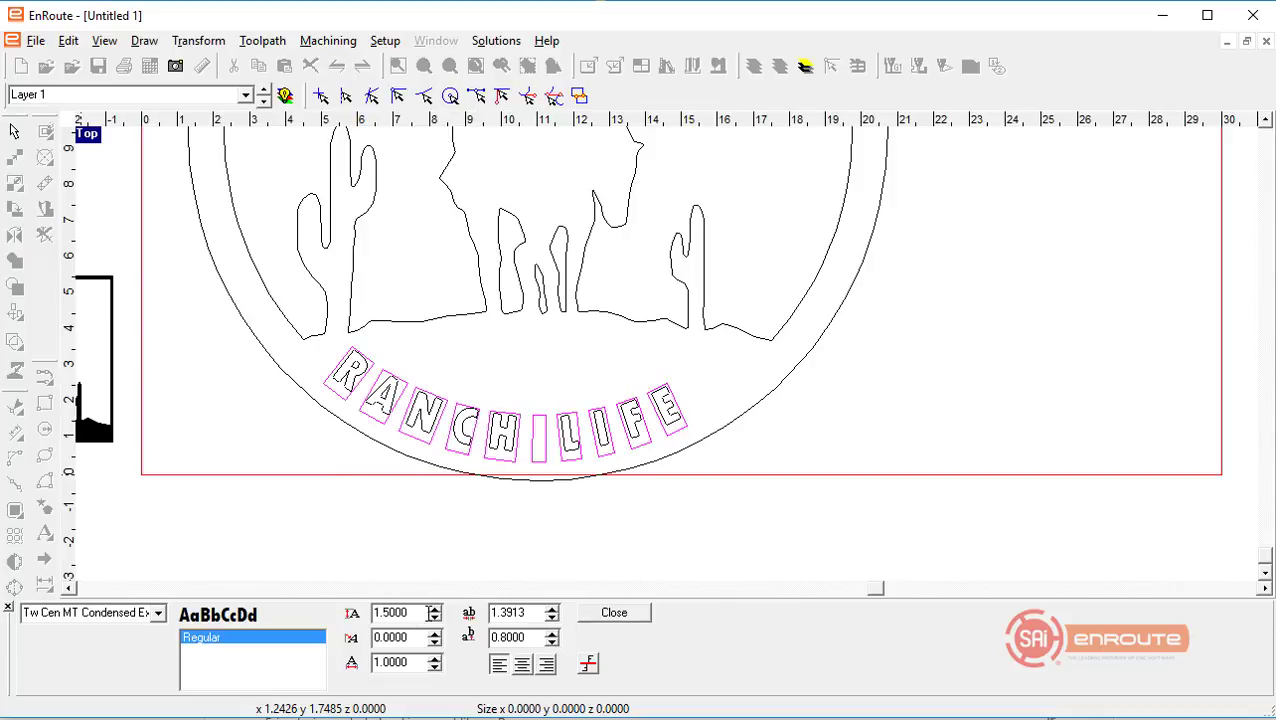
left_click(435, 609)
left_click(435, 609)
left_click(435, 609)
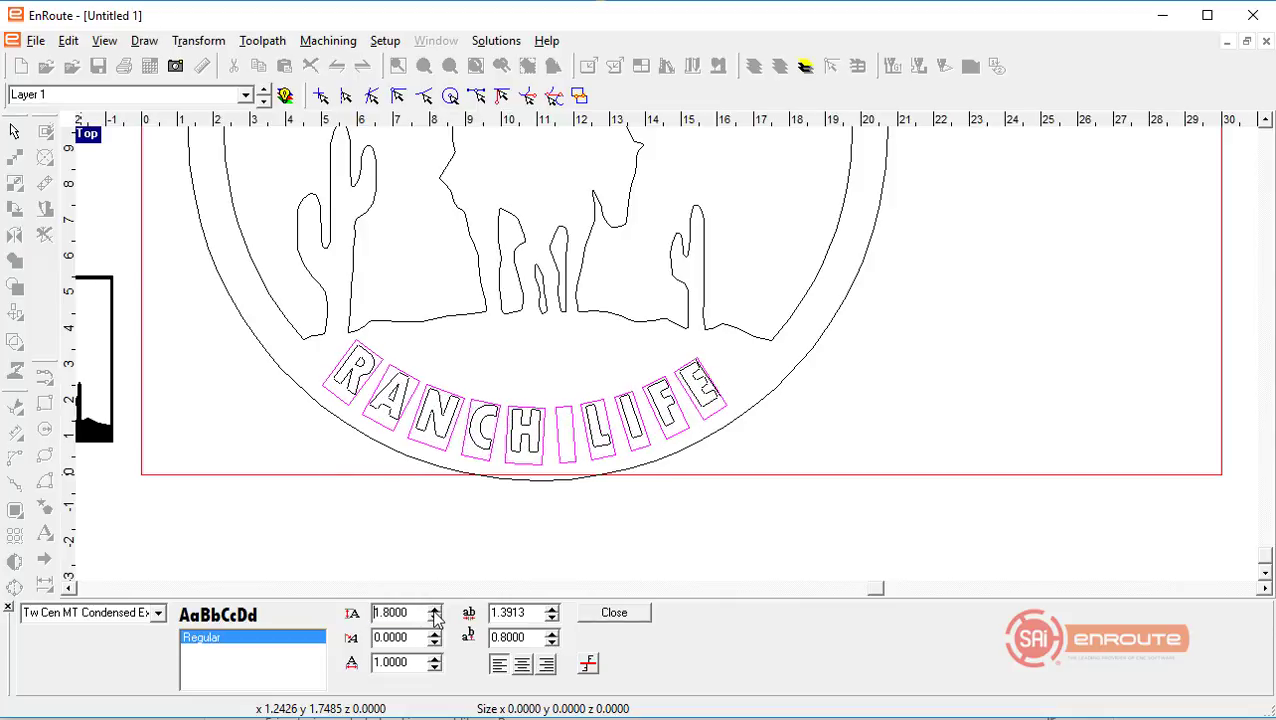
left_click(600, 613)
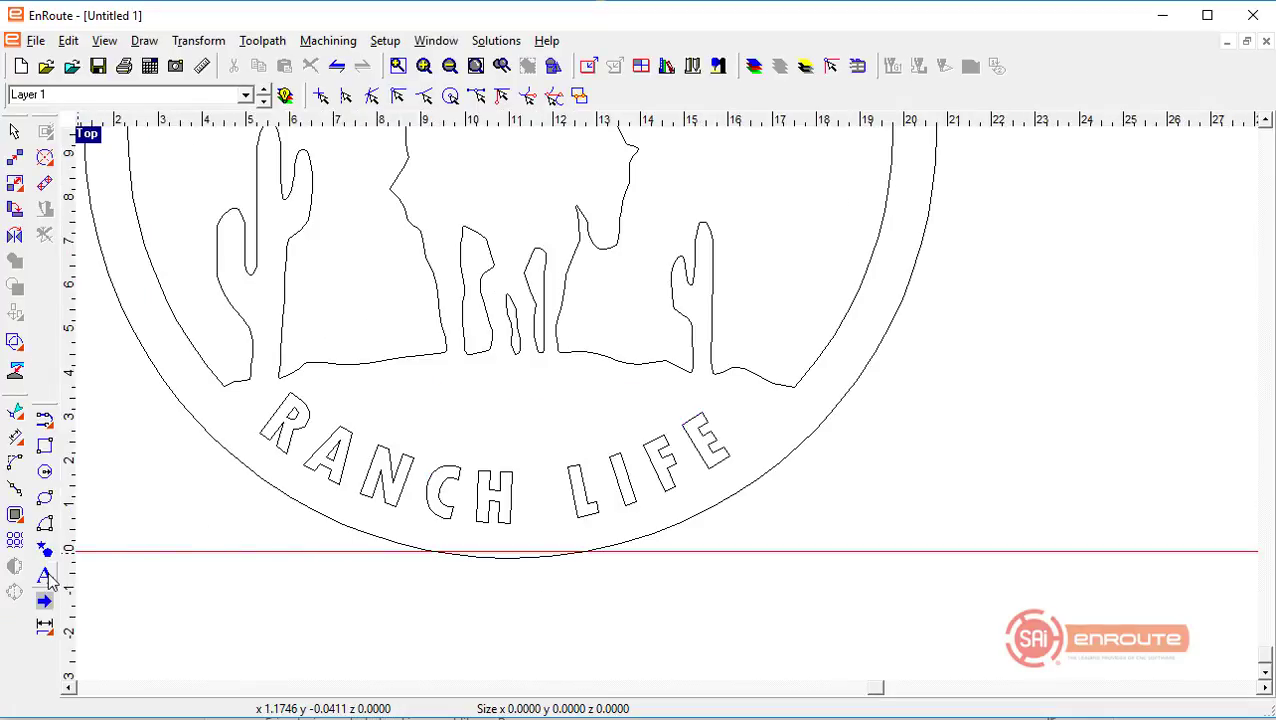
Step: Drag the text's end node outward so the letters fan wider along the arc
left_click(44, 575)
left_click(752, 458)
left_click_drag(757, 455, 777, 450)
key("Escape")
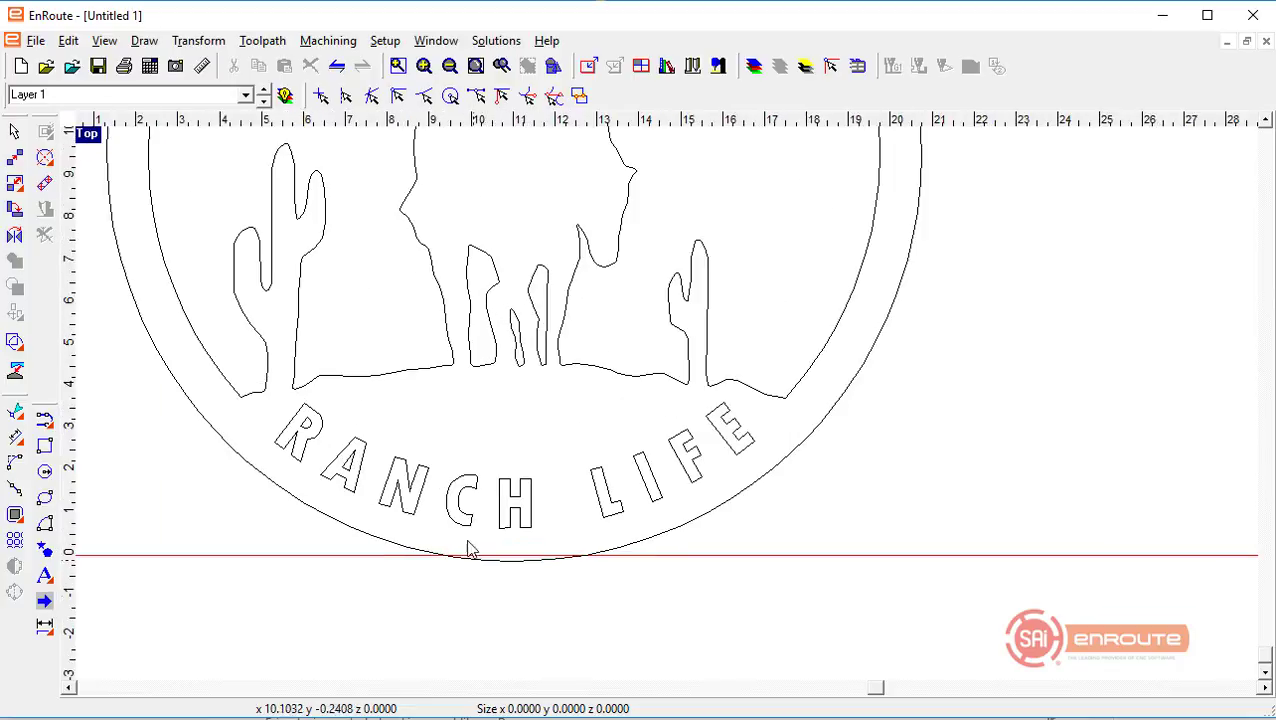
Step: Convert the selected RANCH LIFE text object to curves
left_click(515, 505)
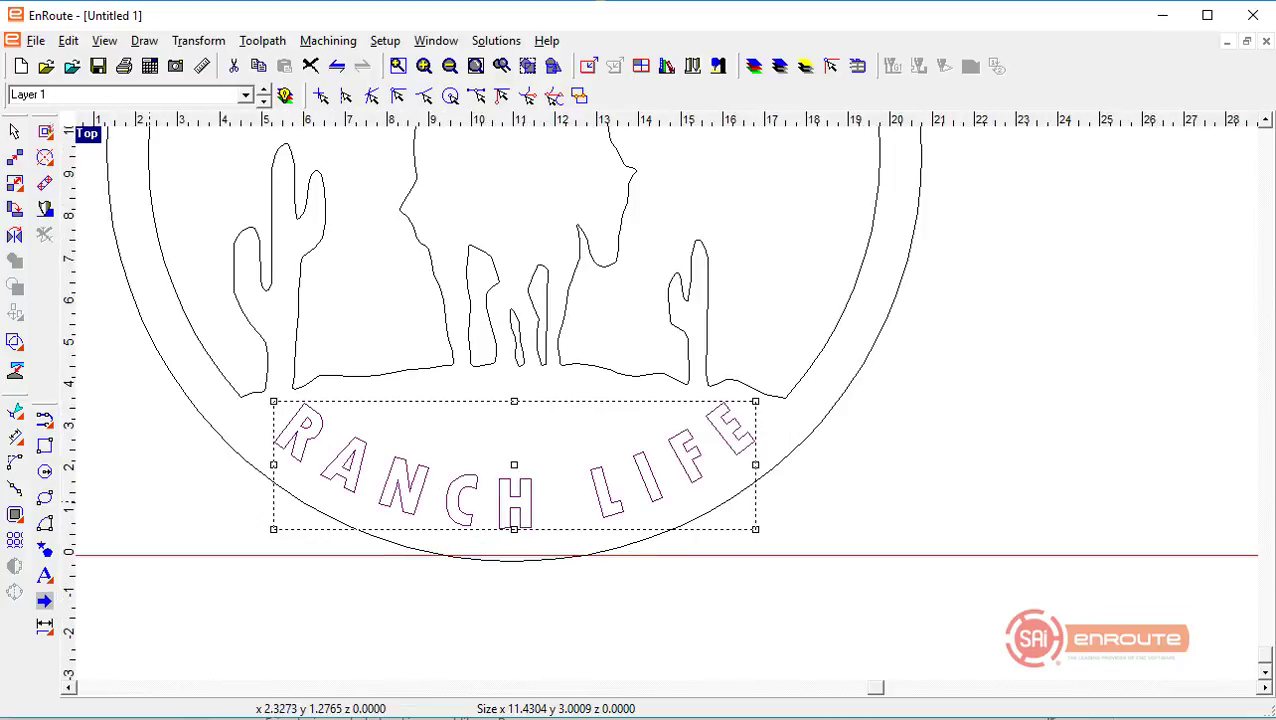
left_click(44, 601)
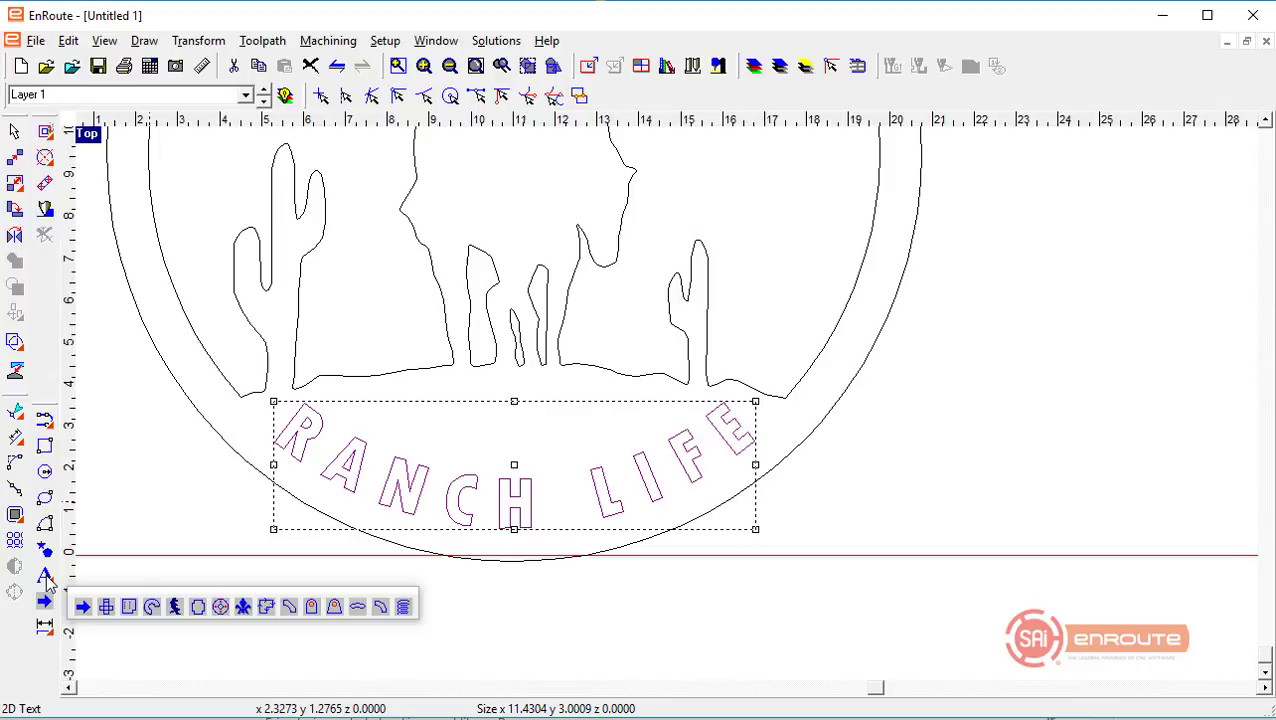
left_click(46, 583)
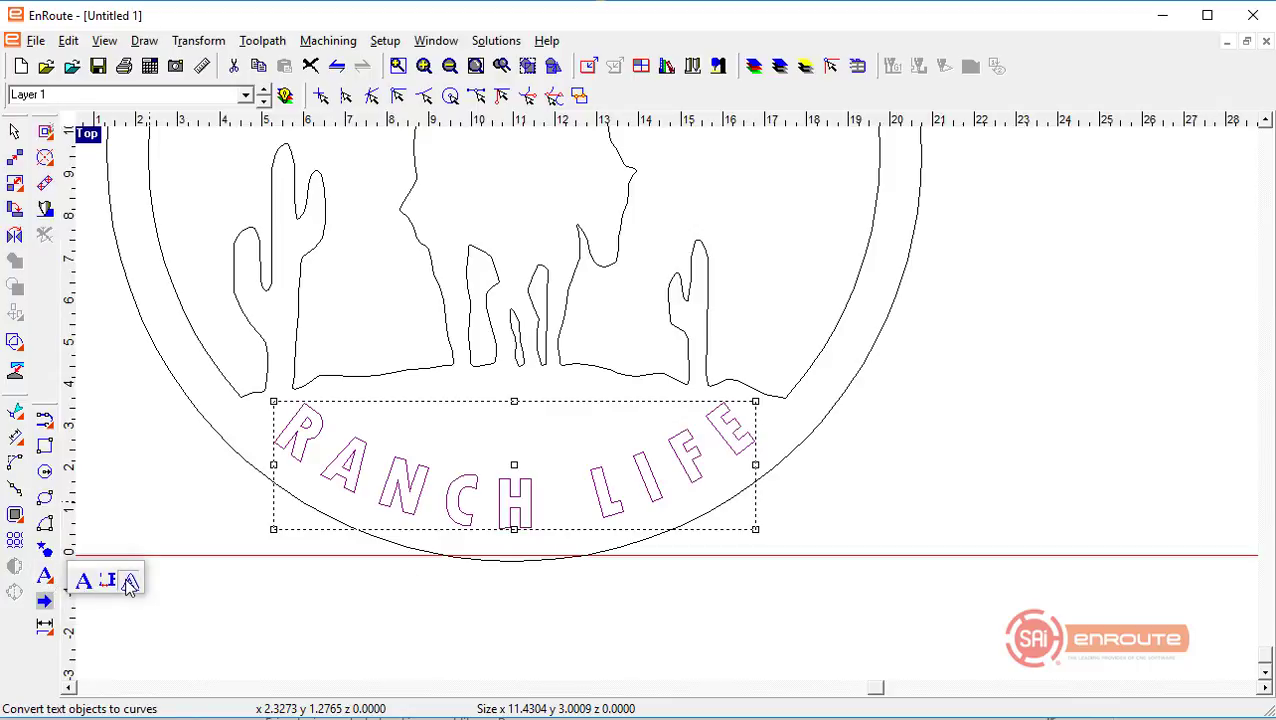
left_click(128, 581)
Step: Select the converted RANCH LIFE curves and zoom in to inspect the outlines
scroll(418, 490, "down", 1)
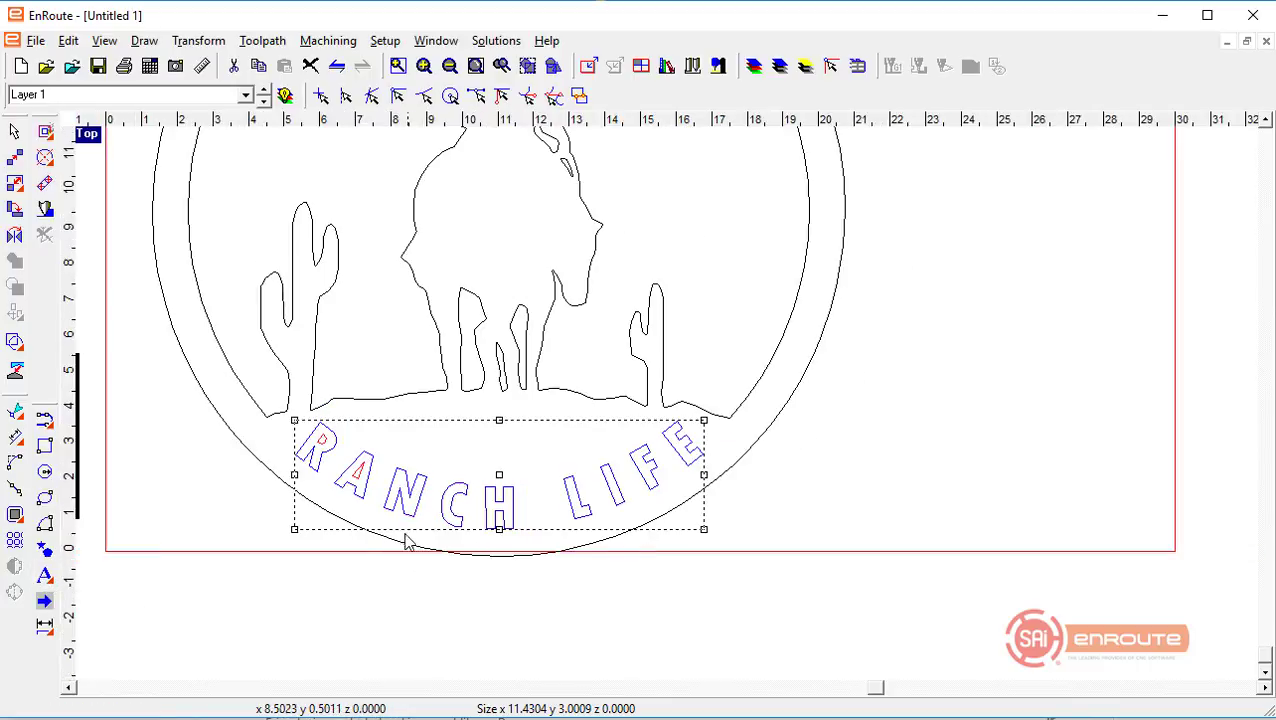
left_click(342, 607)
scroll(342, 607, "up", 4)
scroll(352, 510, "down", 1)
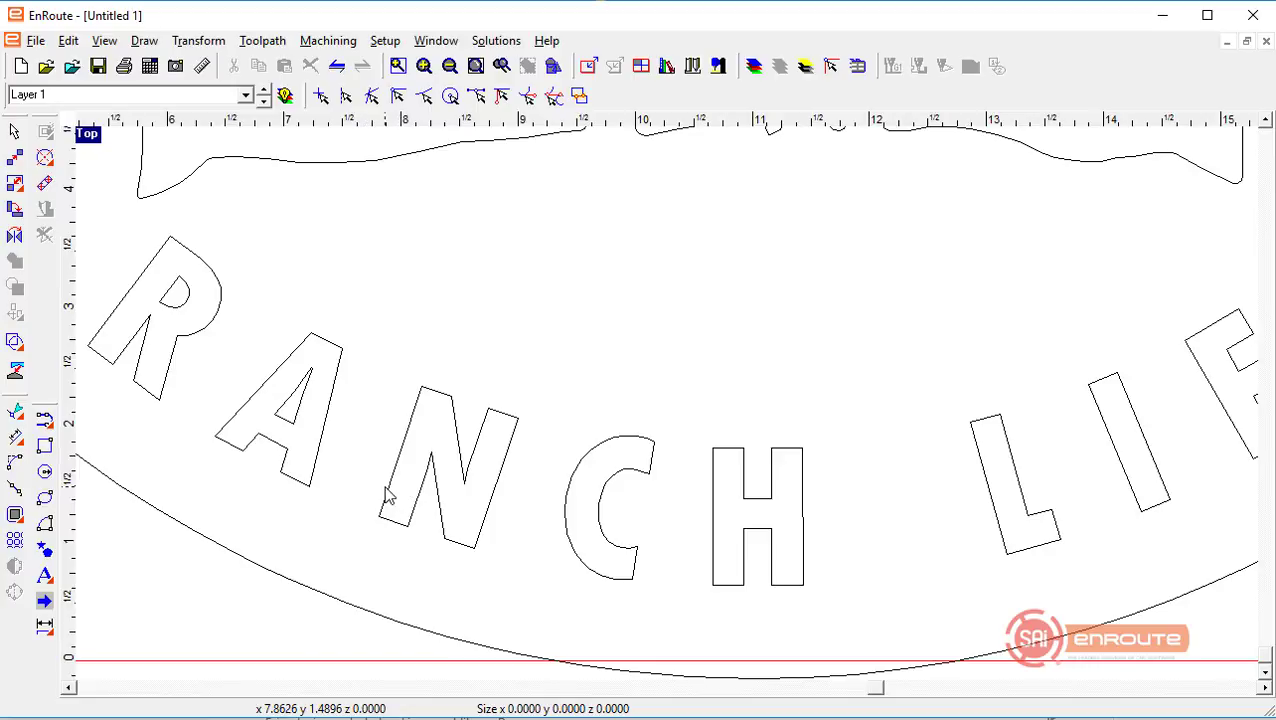
left_click(385, 500)
scroll(386, 508, "down", 1)
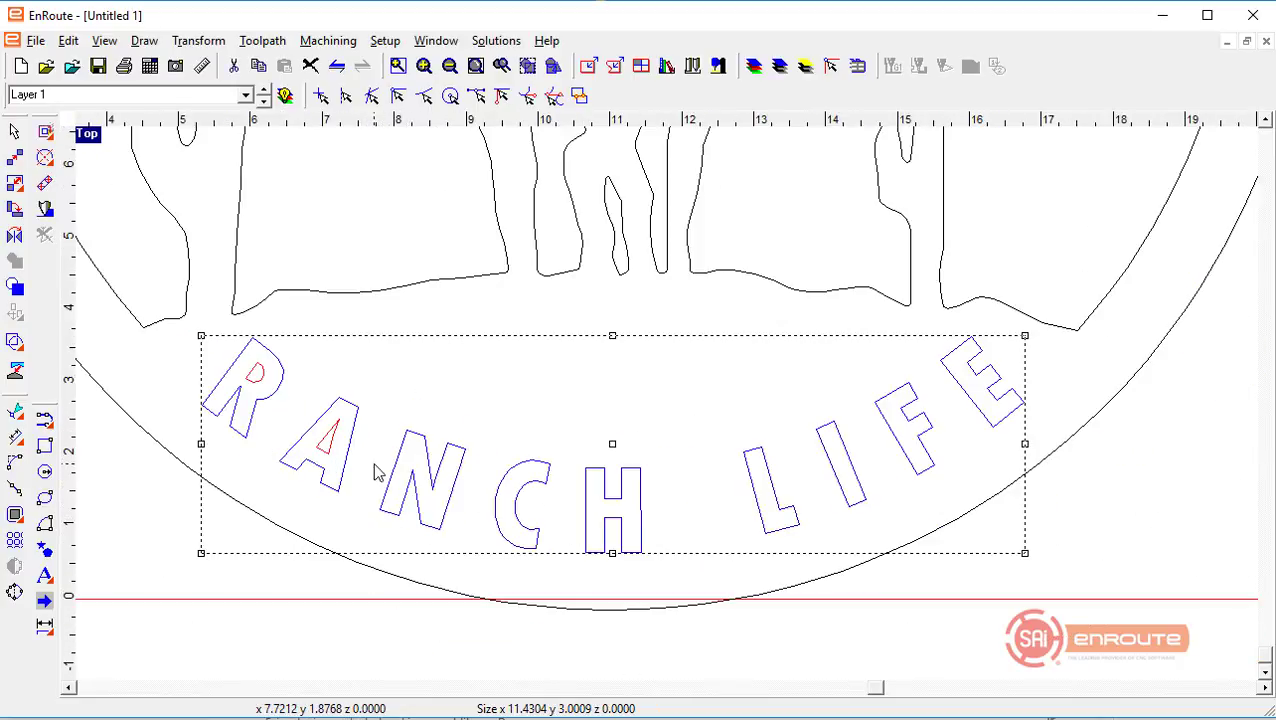
scroll(376, 472, "up", 1)
scroll(337, 424, "down", 2)
scroll(340, 436, "up", 1)
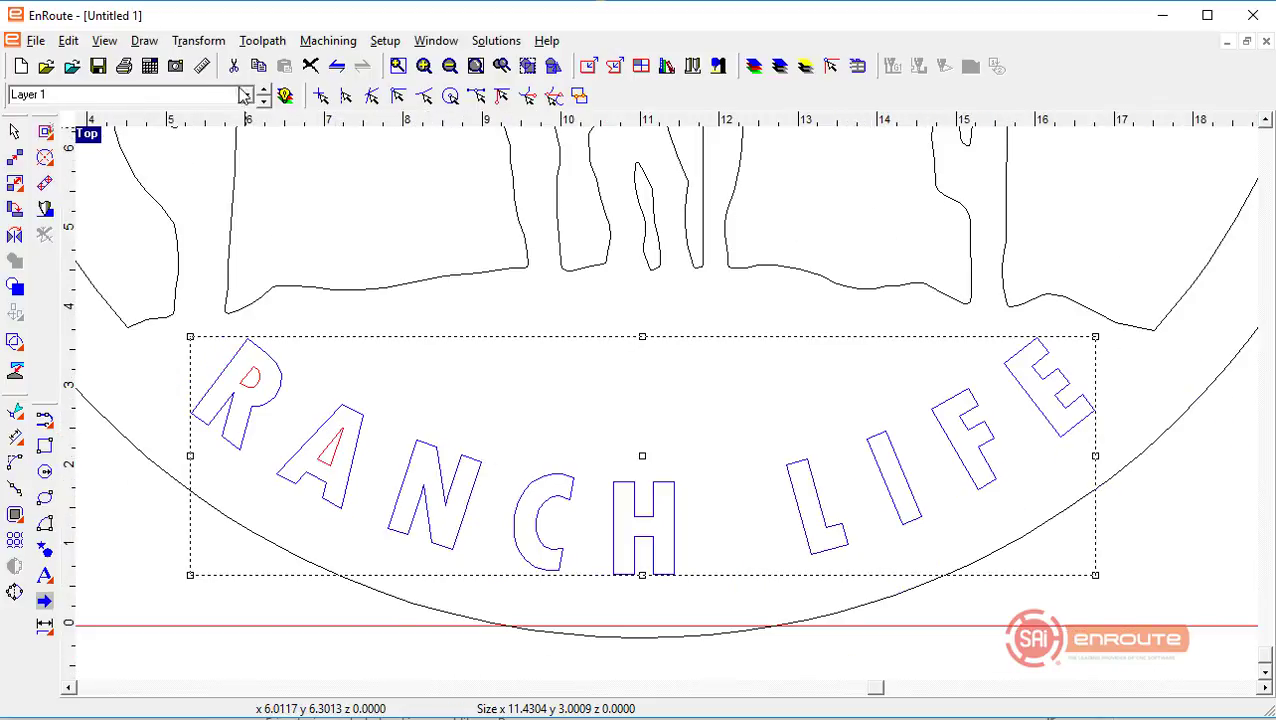
Step: Apply noise distortion with 0.03 horizontal amplitude to the RANCH LIFE outlines and close the panel
left_click(199, 40)
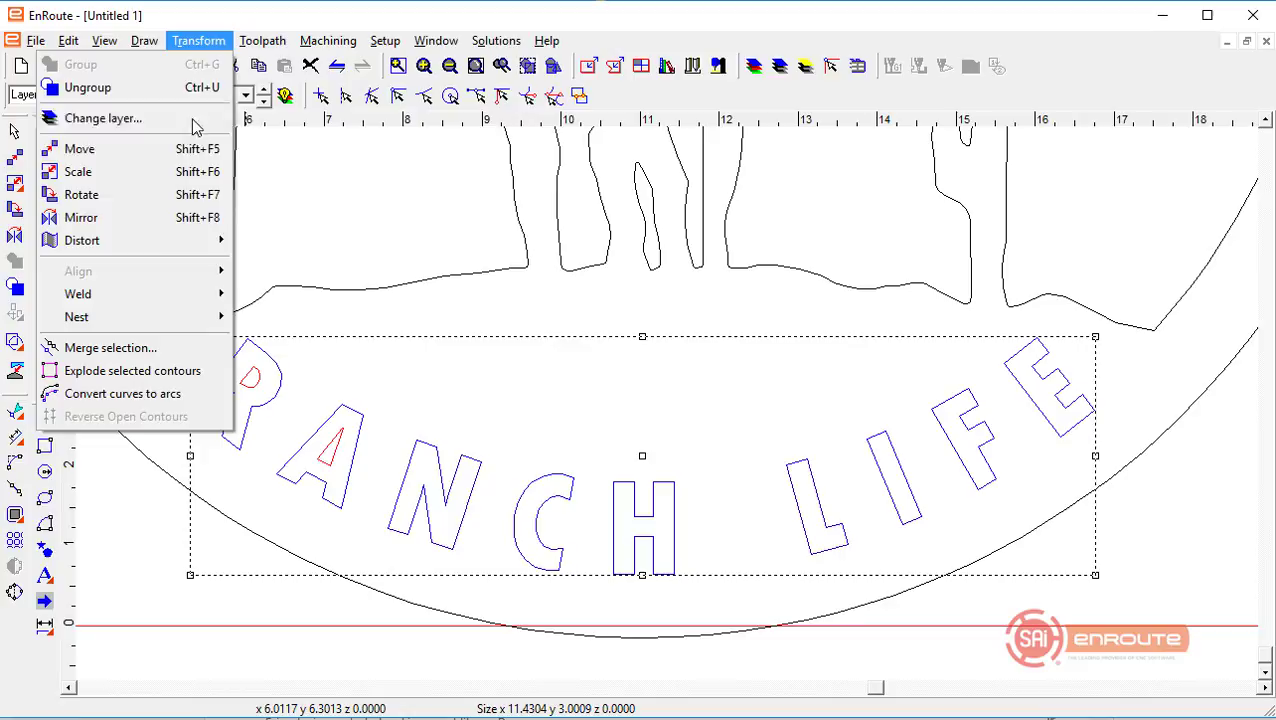
mouse_move(150, 245)
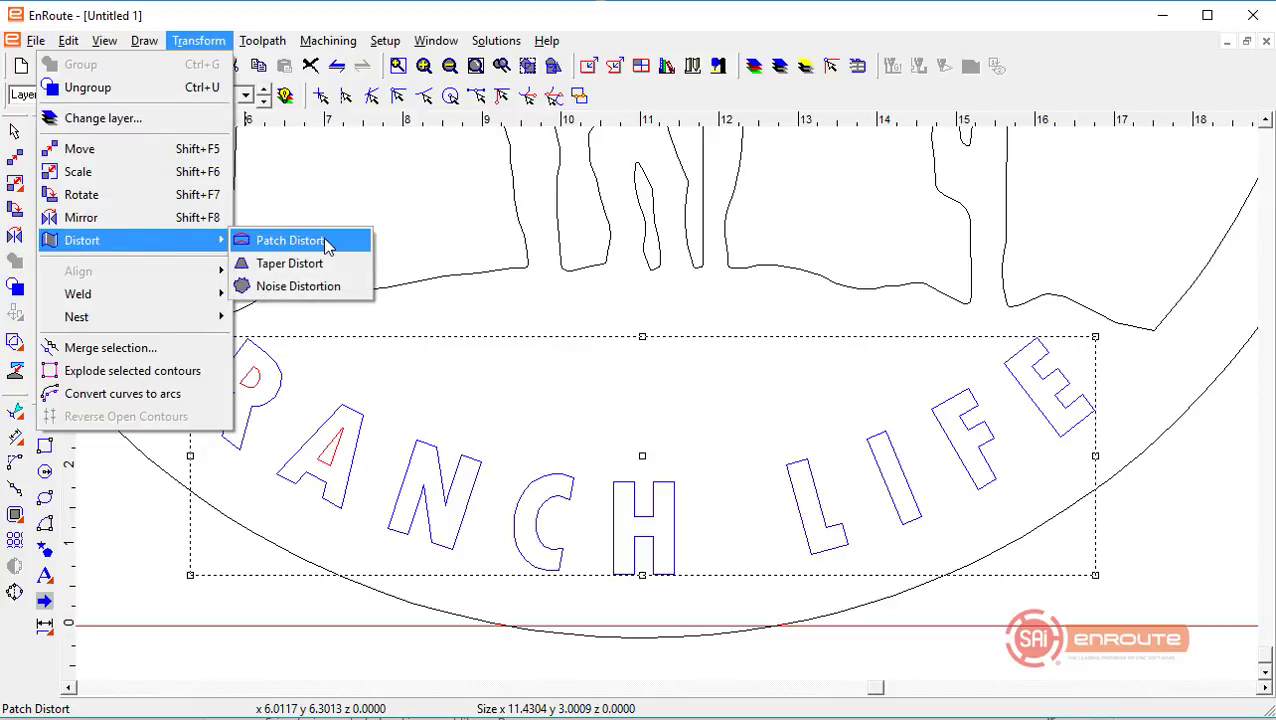
left_click(322, 288)
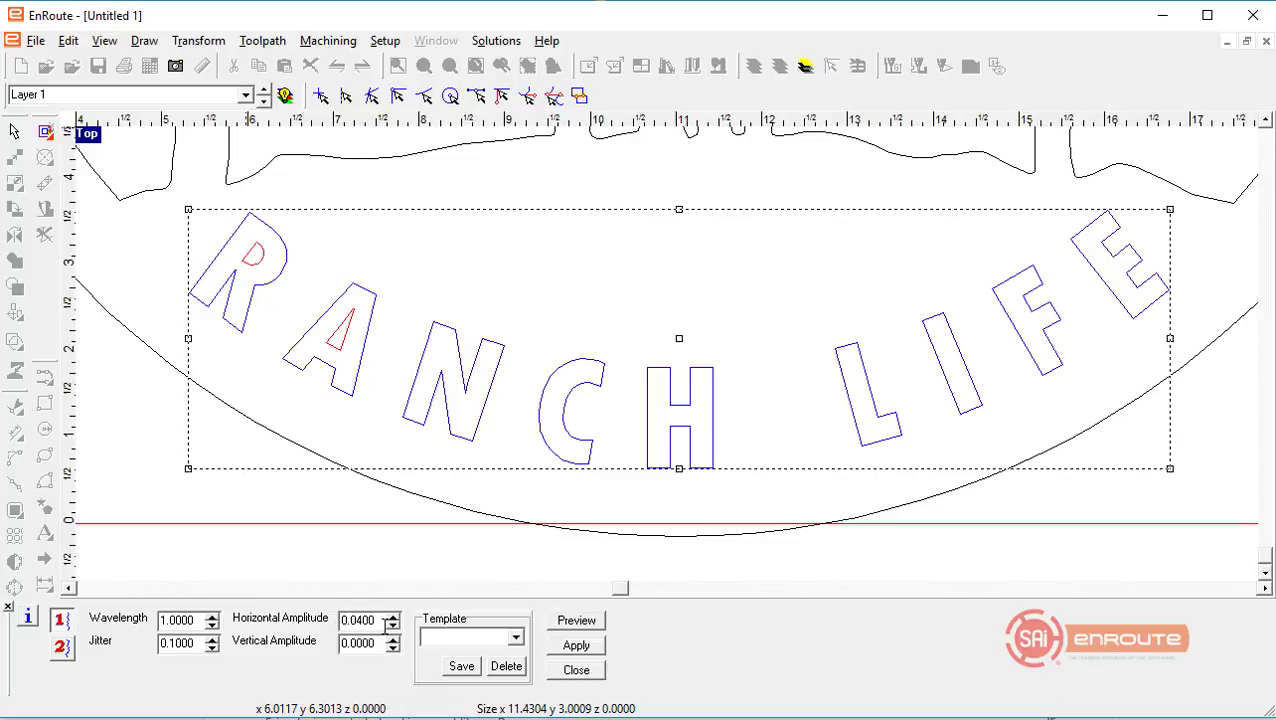
left_click_drag(389, 625, 334, 625)
type("0.03")
key("Tab")
left_click(568, 648)
left_click(574, 670)
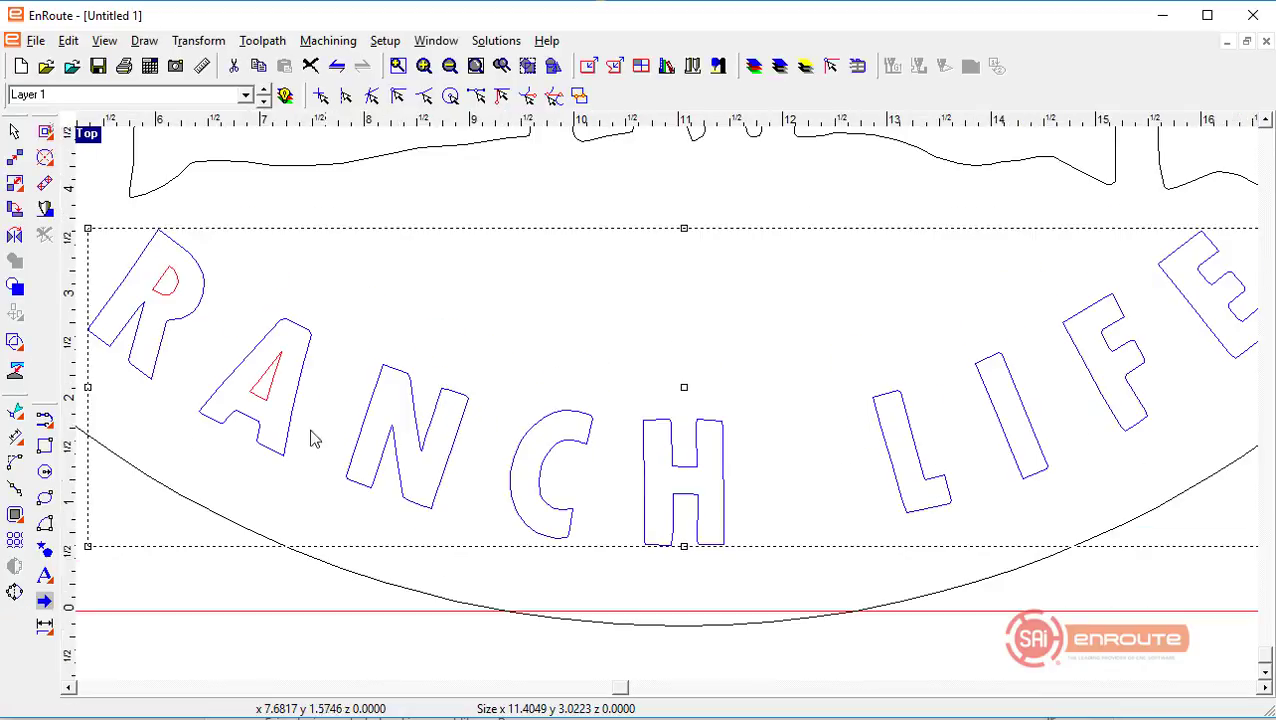
scroll(330, 420, "up", 5)
scroll(370, 432, "down", 3)
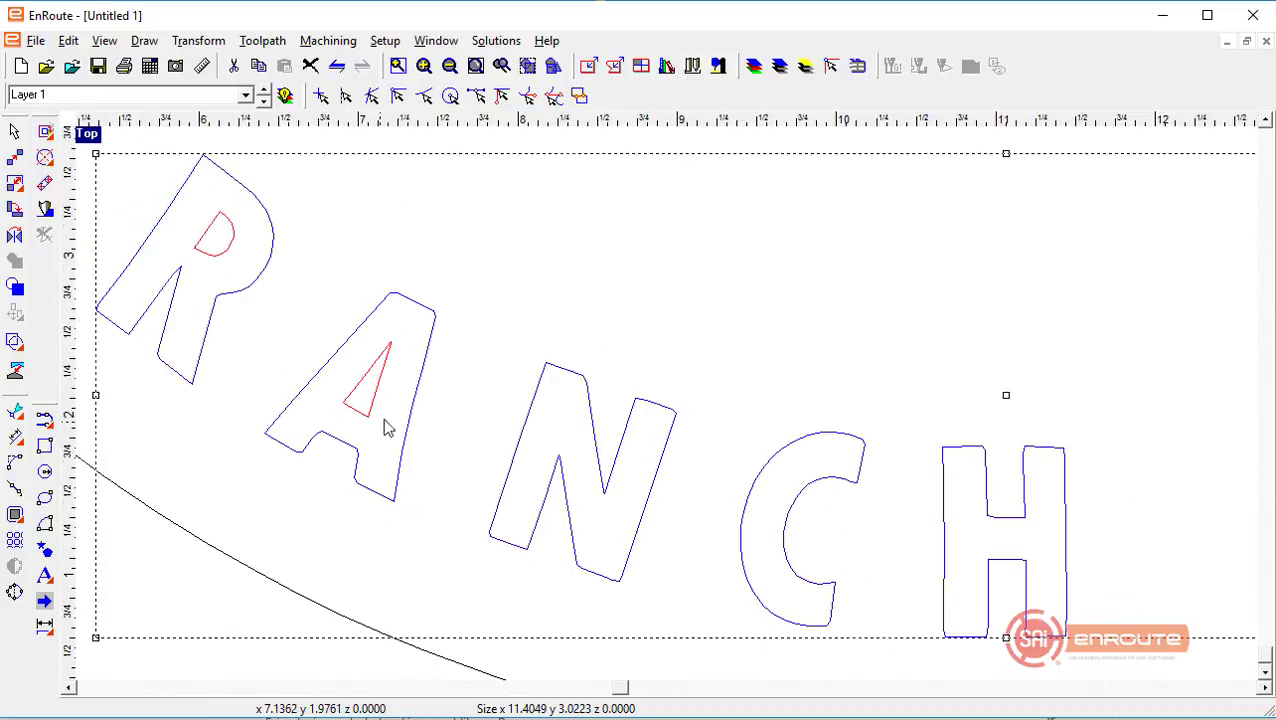
scroll(416, 419, "down", 4)
scroll(491, 419, "down", 2)
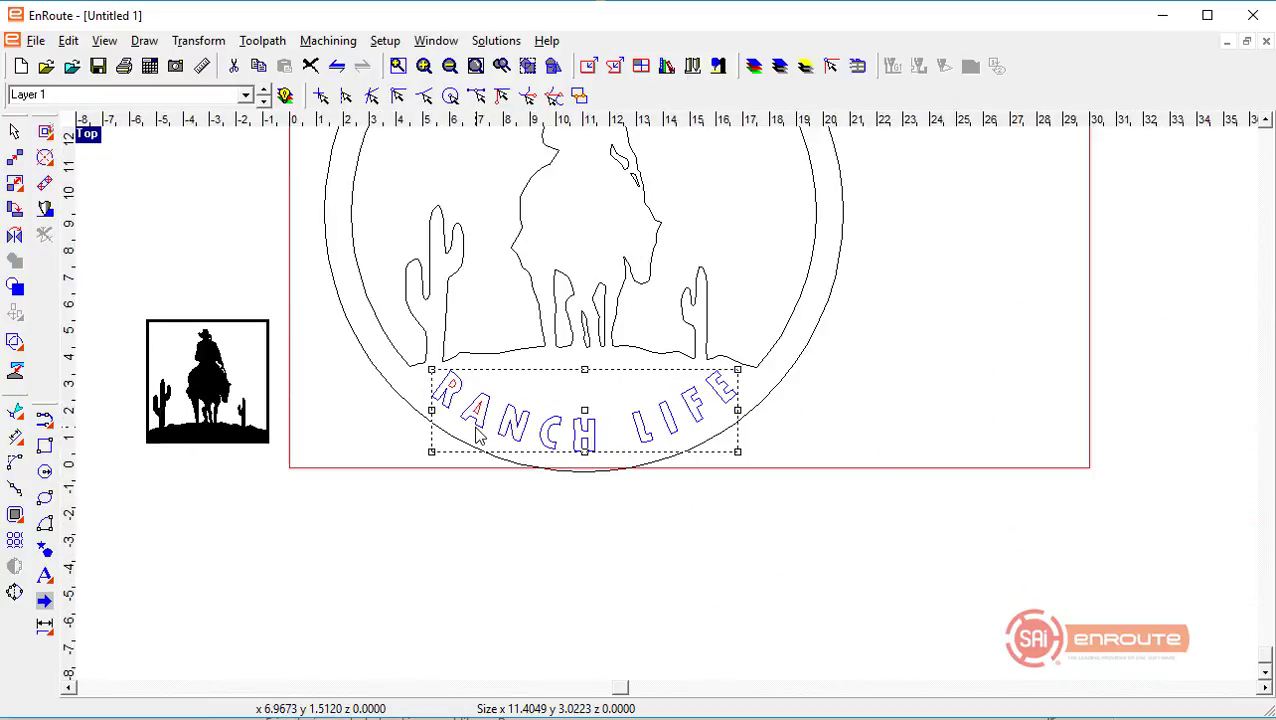
key("ctrl+a")
left_click(452, 563)
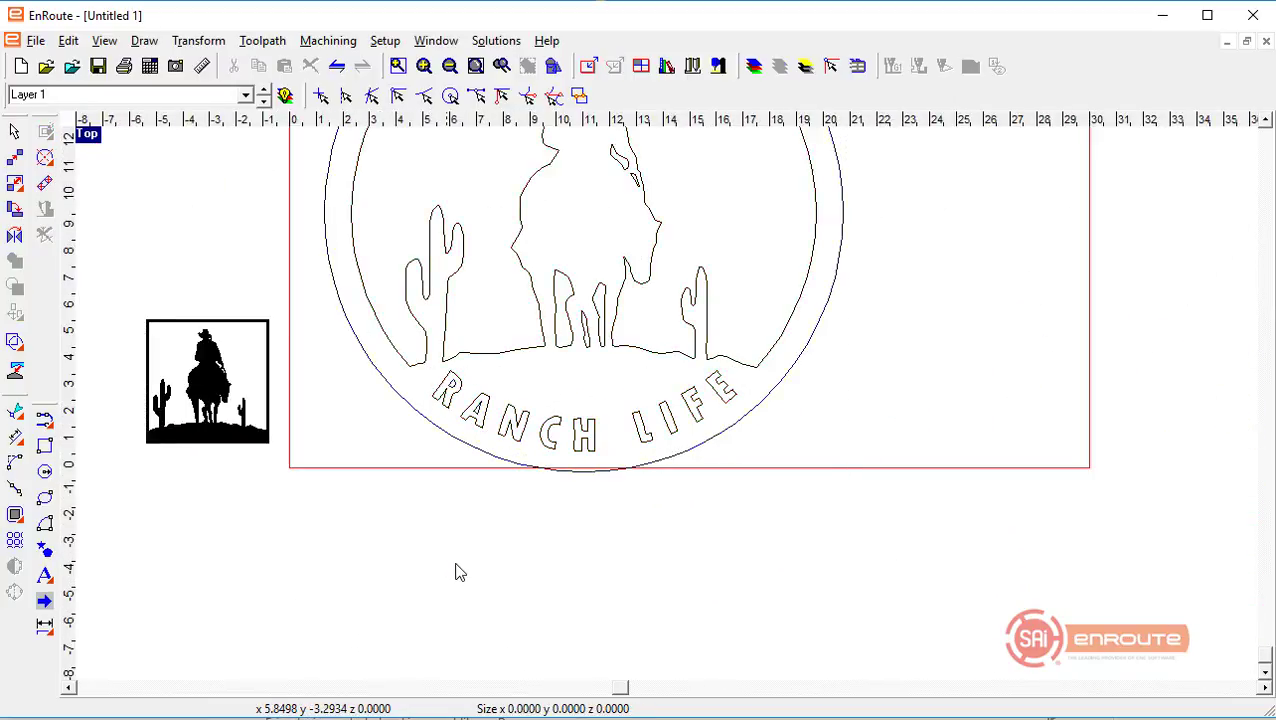
scroll(790, 652, "down", 2)
left_click_drag(723, 547, 379, 157)
scroll(490, 488, "up", 2)
scroll(490, 488, "down", 1)
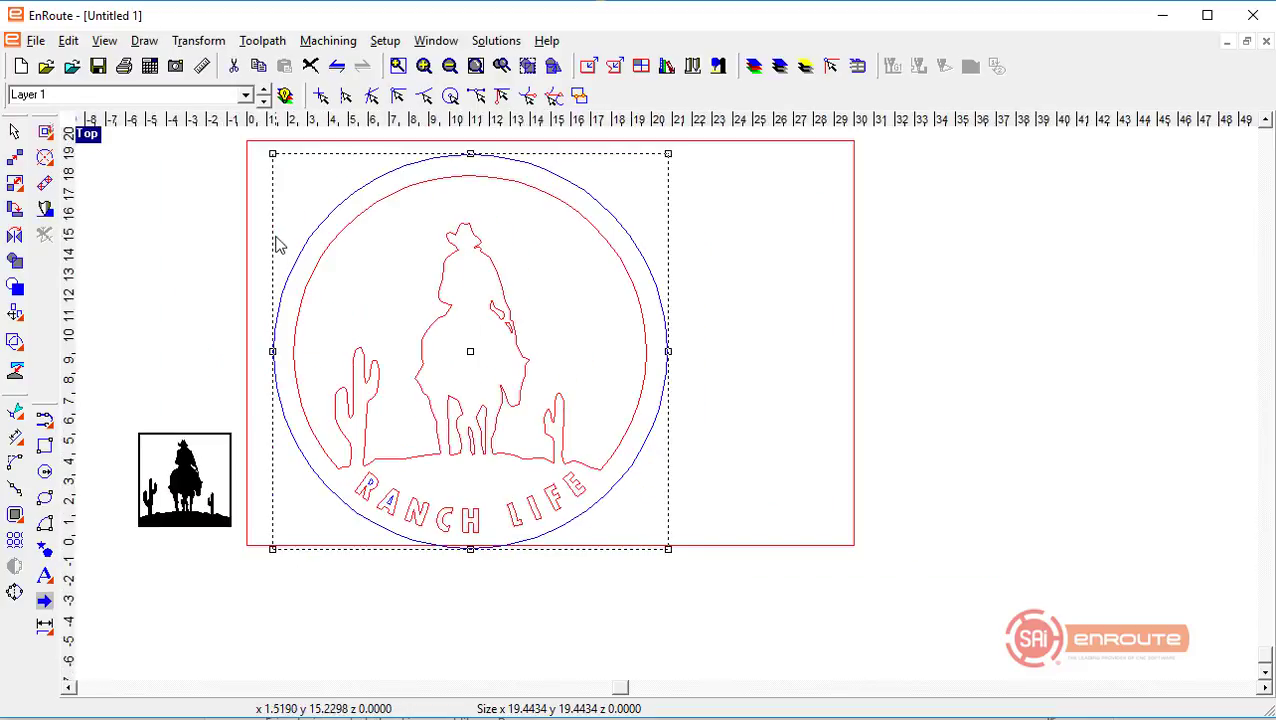
scroll(334, 262, "up", 3)
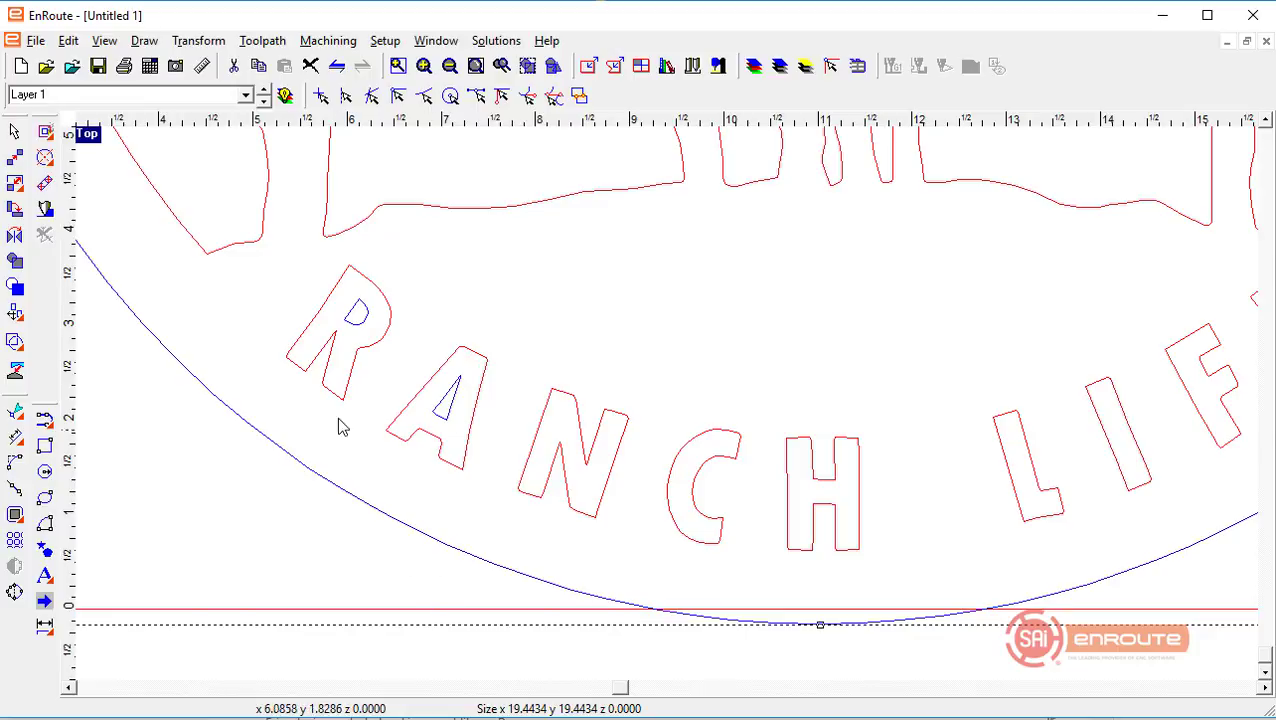
scroll(232, 421, "up", 1)
scroll(270, 447, "up", 1)
left_click(234, 490)
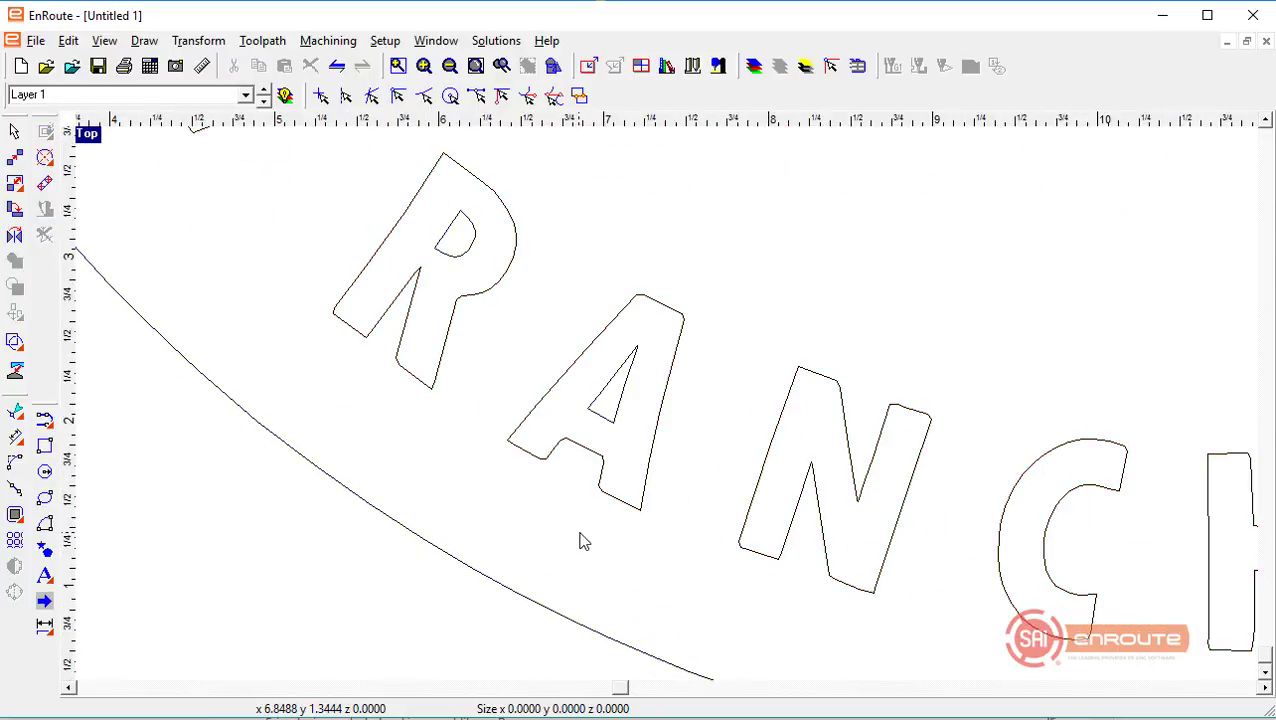
scroll(402, 300, "up", 2)
scroll(430, 370, "down", 1)
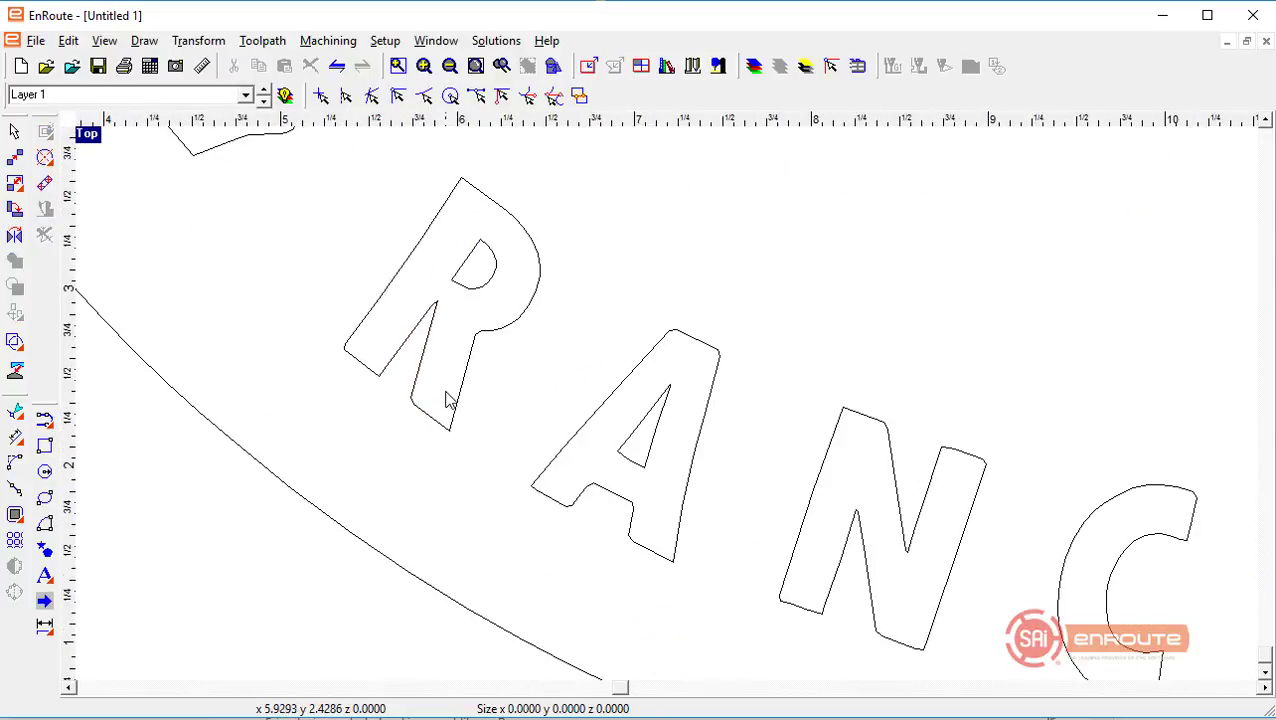
scroll(463, 285, "up", 2)
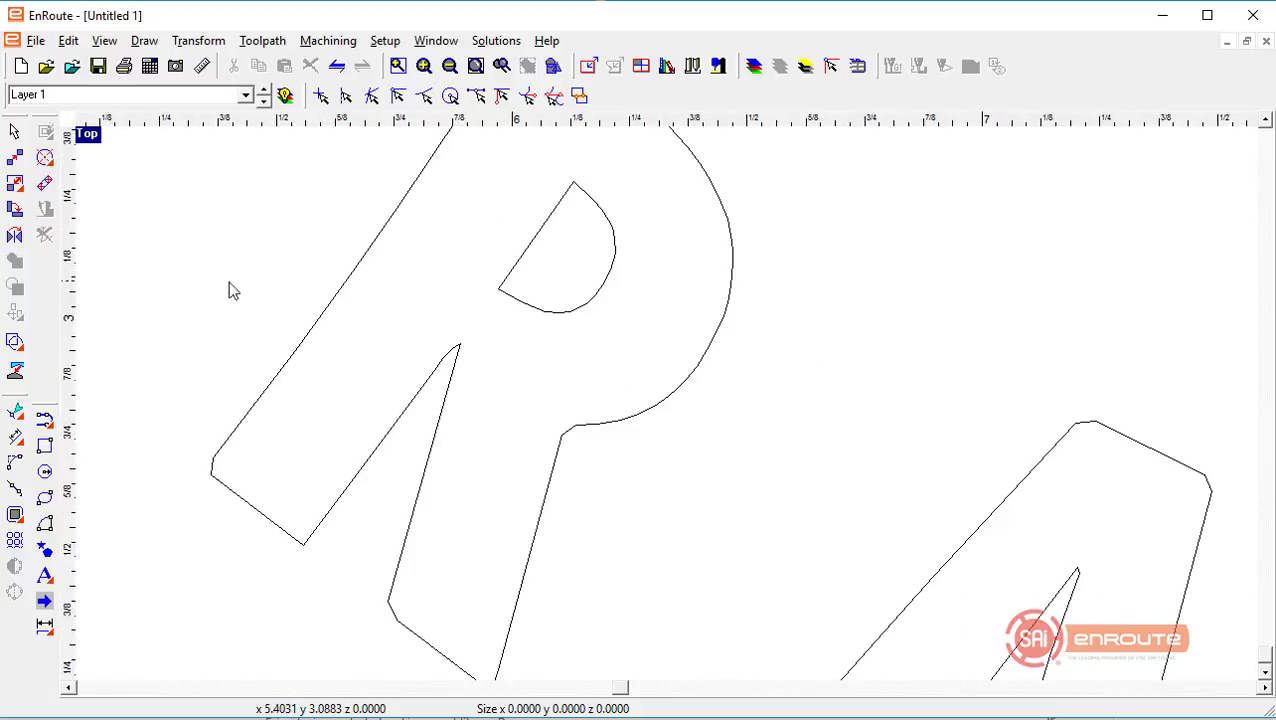
Step: Cut the R's counter and stroke tip with a snapped line cut and delete the cut-off pieces
left_click_drag(14, 344, 146, 347)
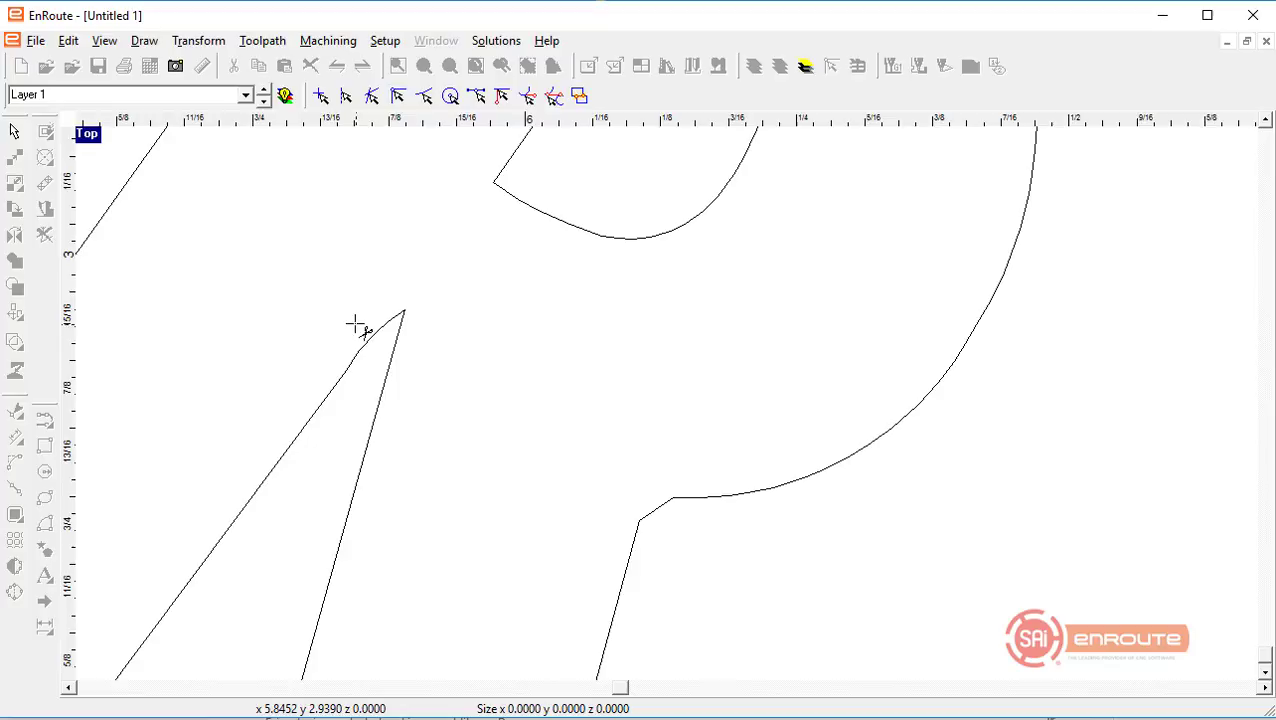
left_click(402, 315)
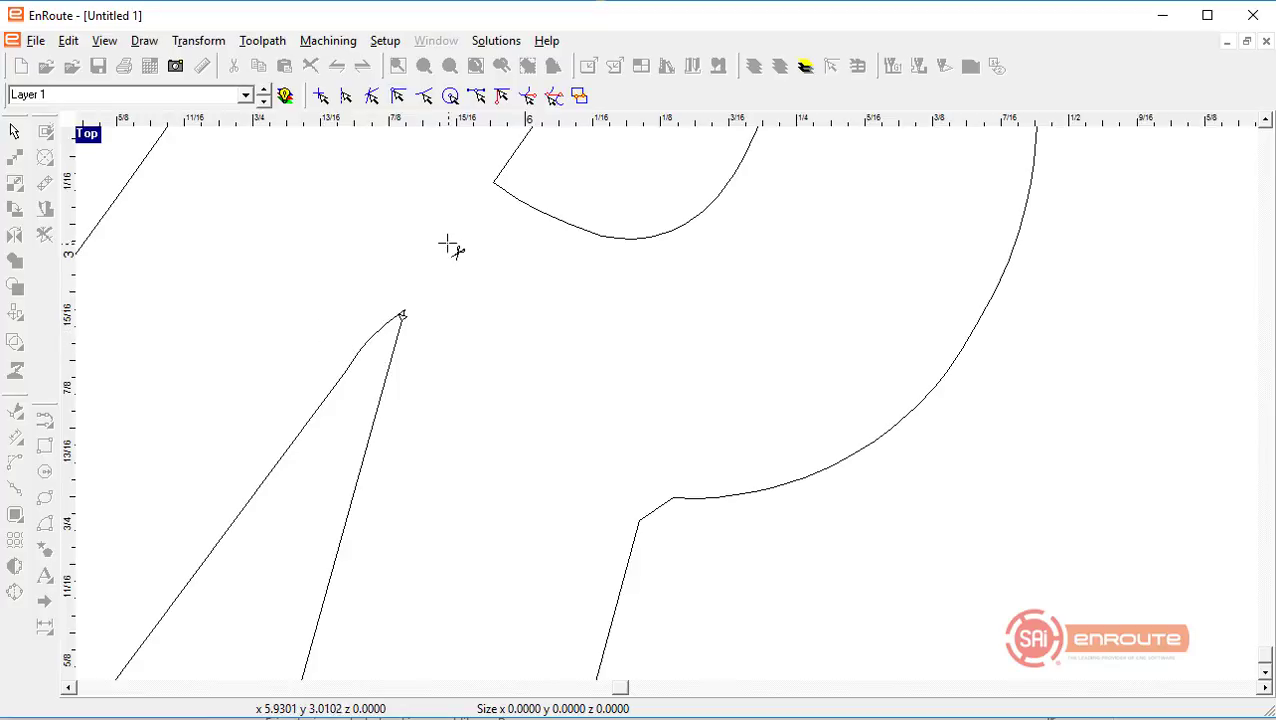
left_click(398, 101)
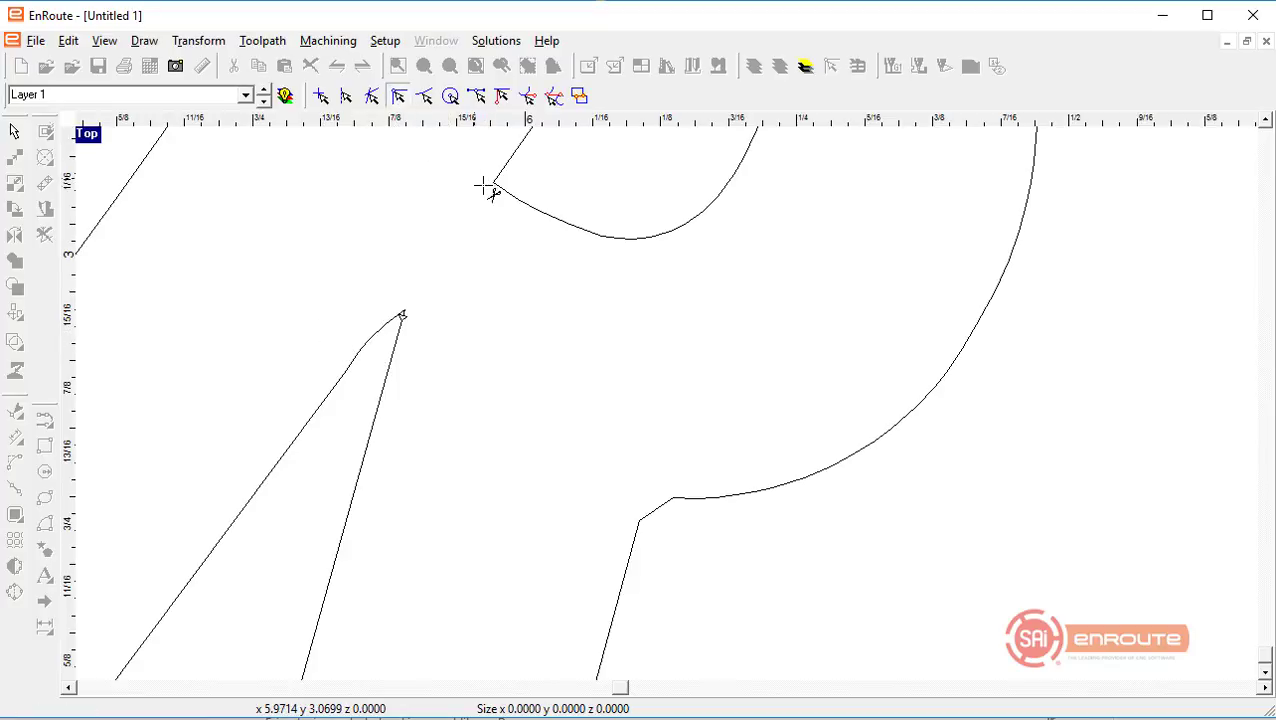
left_click(553, 219)
left_click(347, 514)
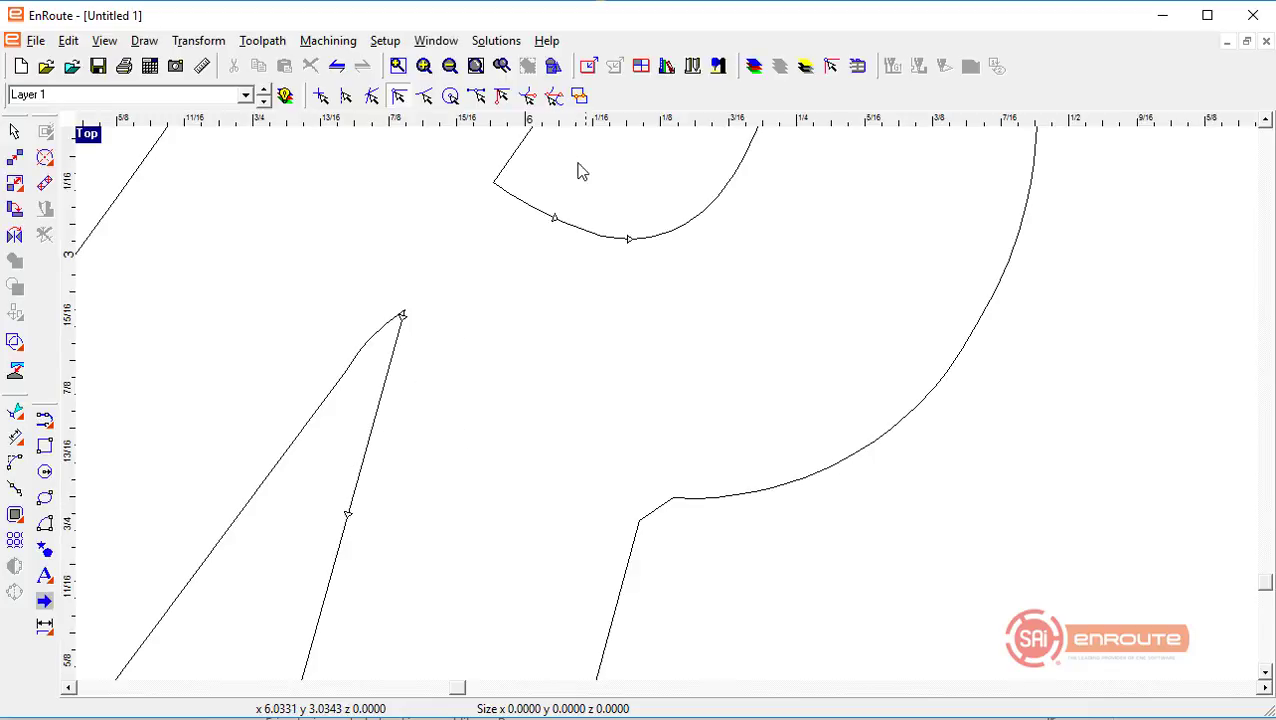
left_click(537, 207)
key("Delete")
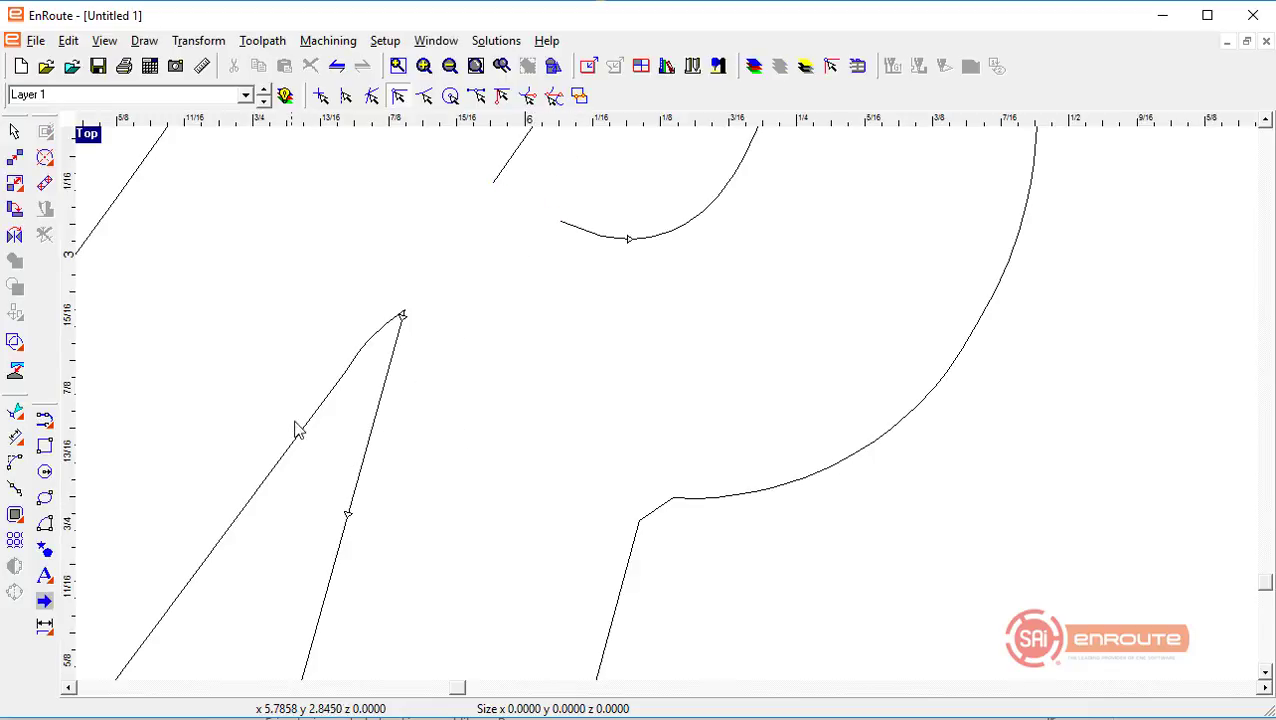
left_click(400, 345)
key("Delete")
Step: Join the R's counter to its outer outline, check the nodes, and exit point editing
scroll(441, 427, "down", 2)
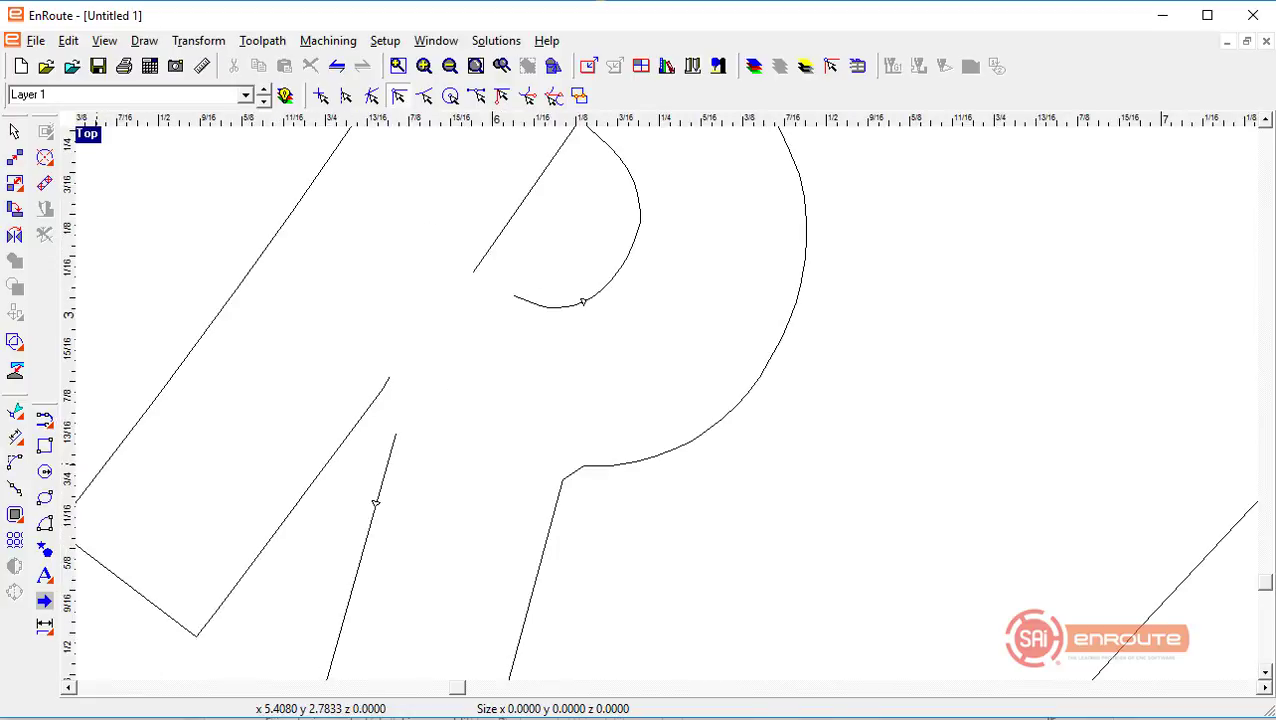
left_click(20, 490)
left_click_drag(484, 296, 515, 297)
scroll(390, 385, "up", 2)
scroll(420, 405, "up", 2)
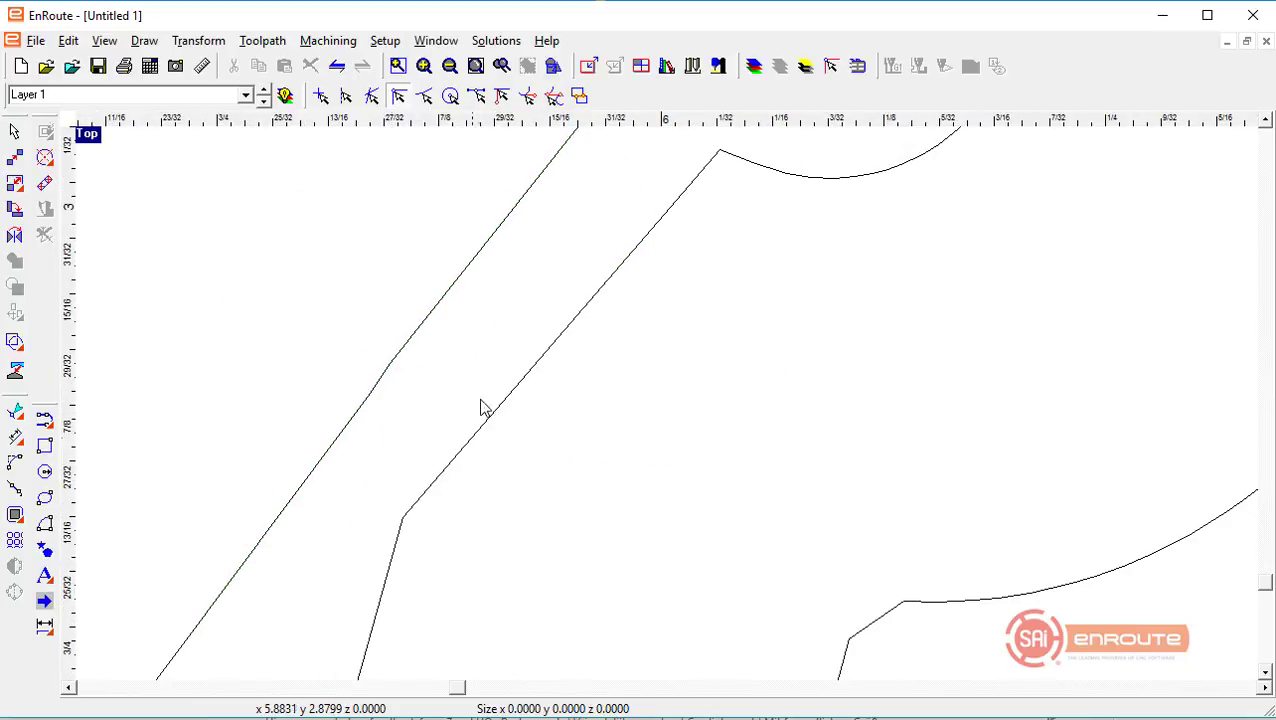
left_click(45, 420)
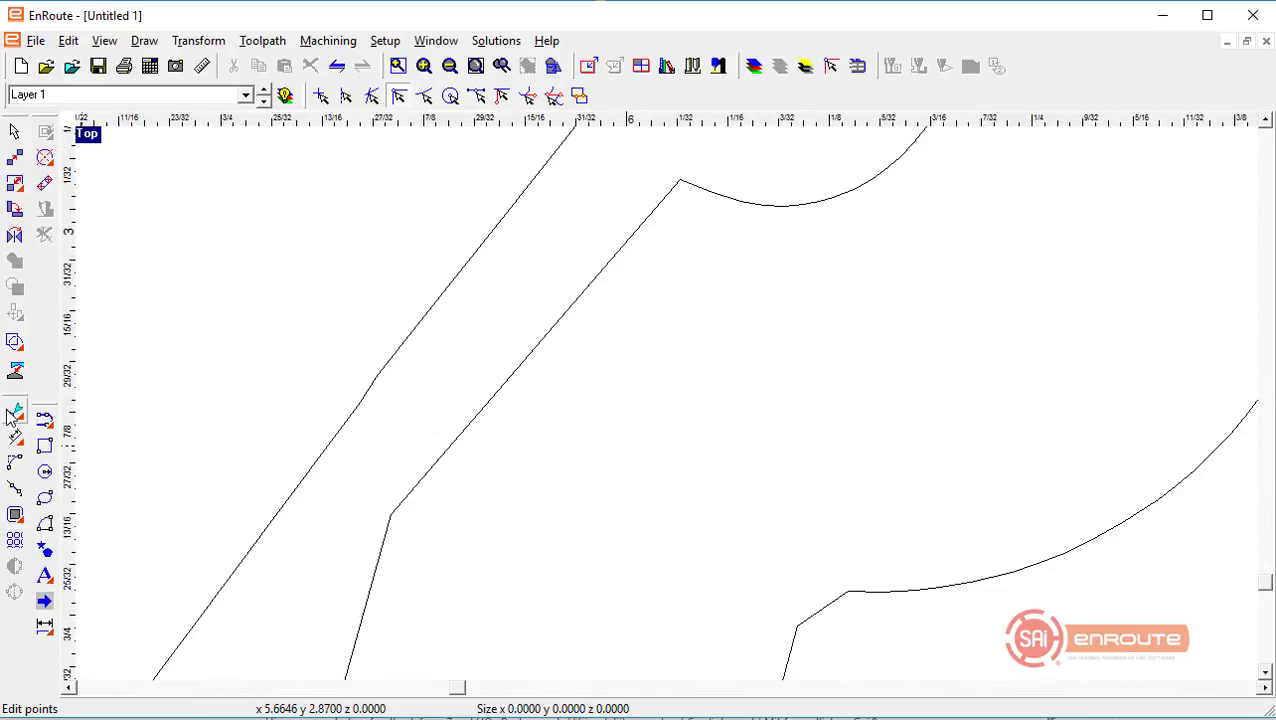
right_click(225, 393)
left_click(17, 413)
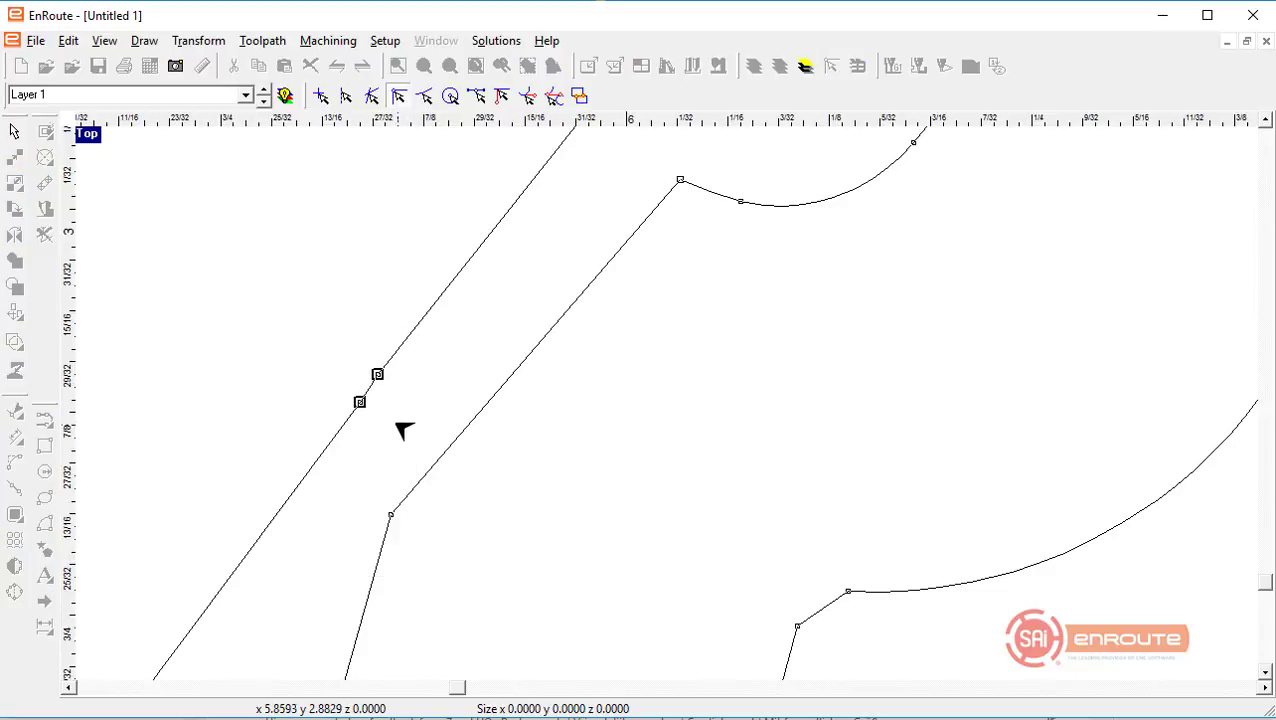
scroll(390, 421, "down", 2)
right_click(332, 377)
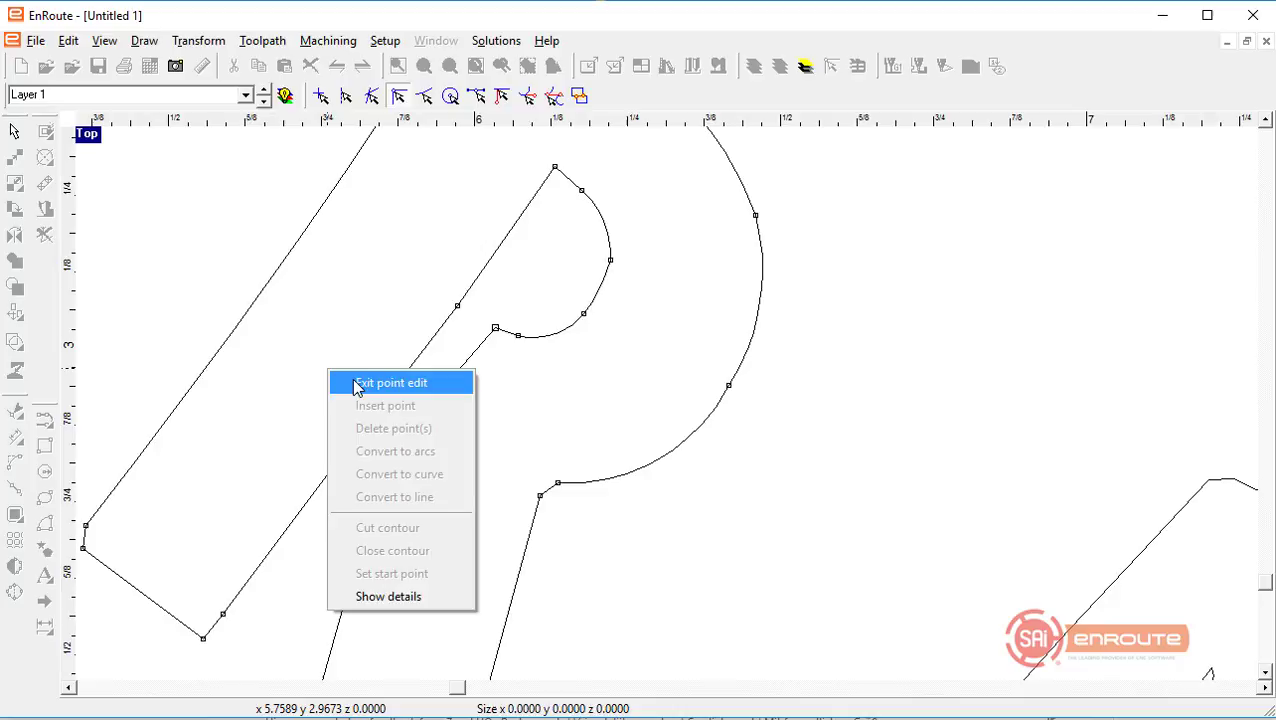
key("Escape")
scroll(338, 387, "down", 2)
Step: Cut across the A's counter, outer outline and inner stroke with Cut by line
scroll(320, 368, "up", 2)
scroll(340, 360, "down", 4)
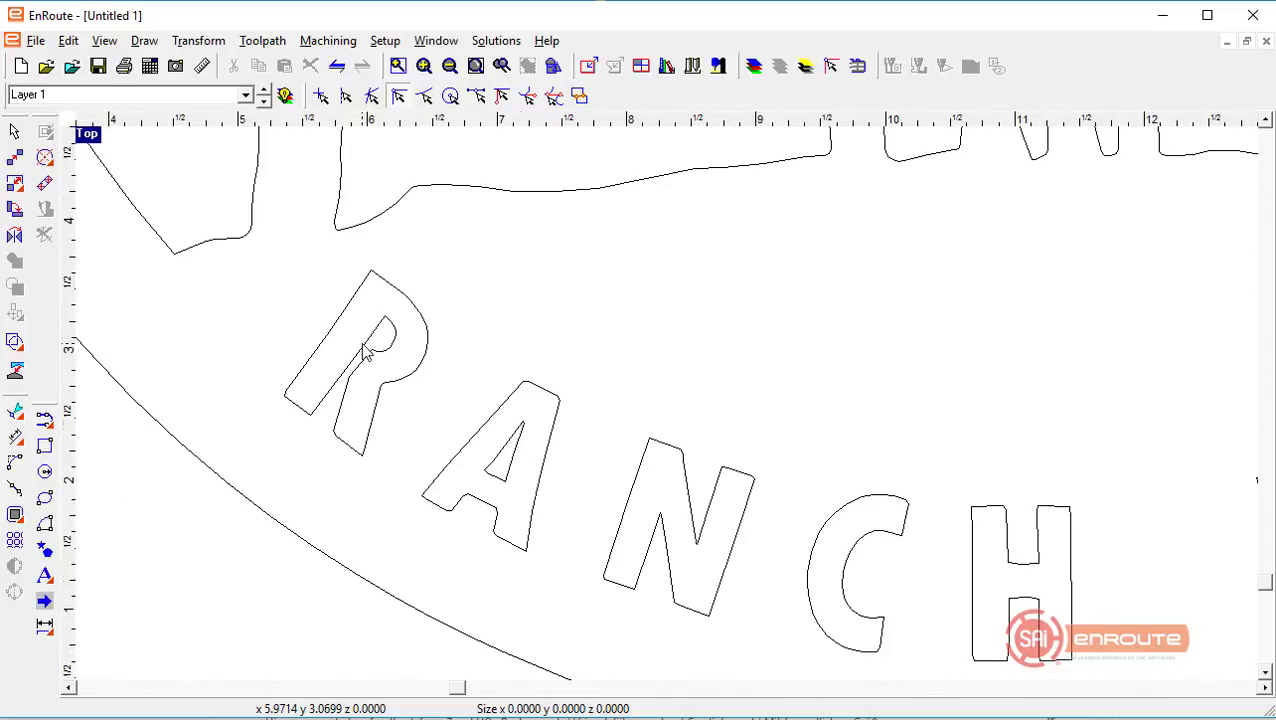
scroll(497, 517, "up", 6)
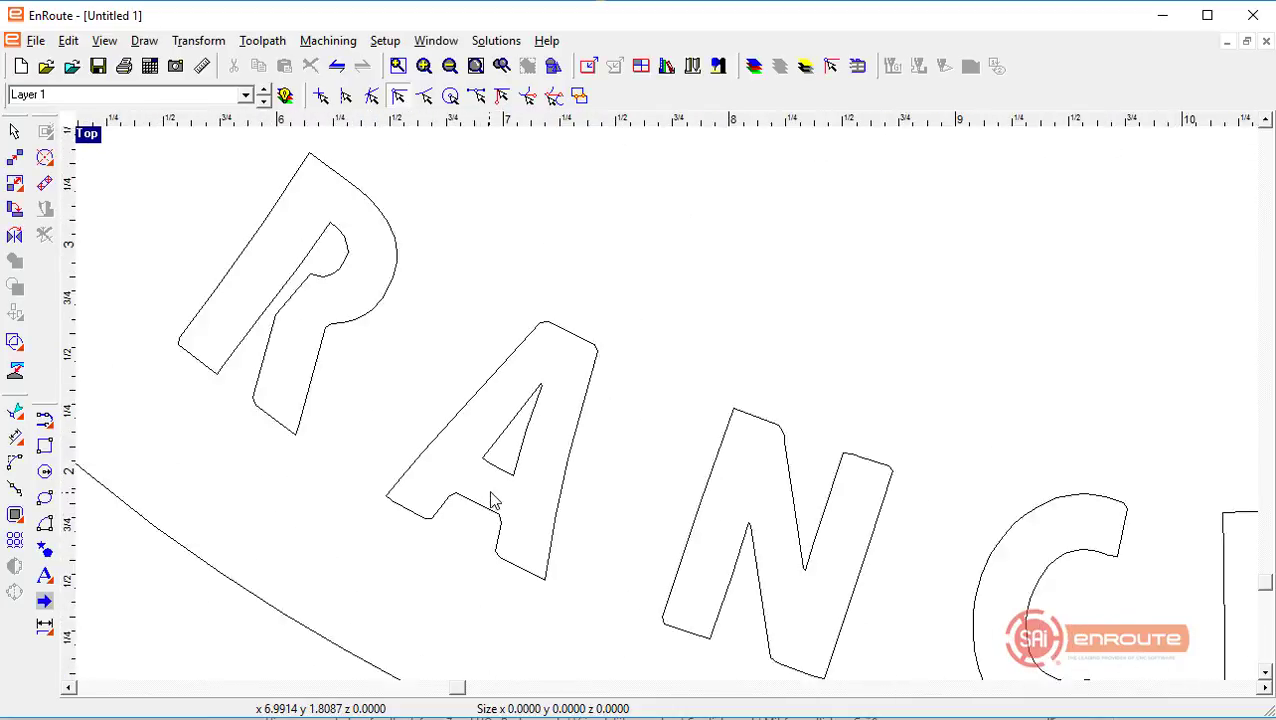
scroll(487, 417, "up", 2)
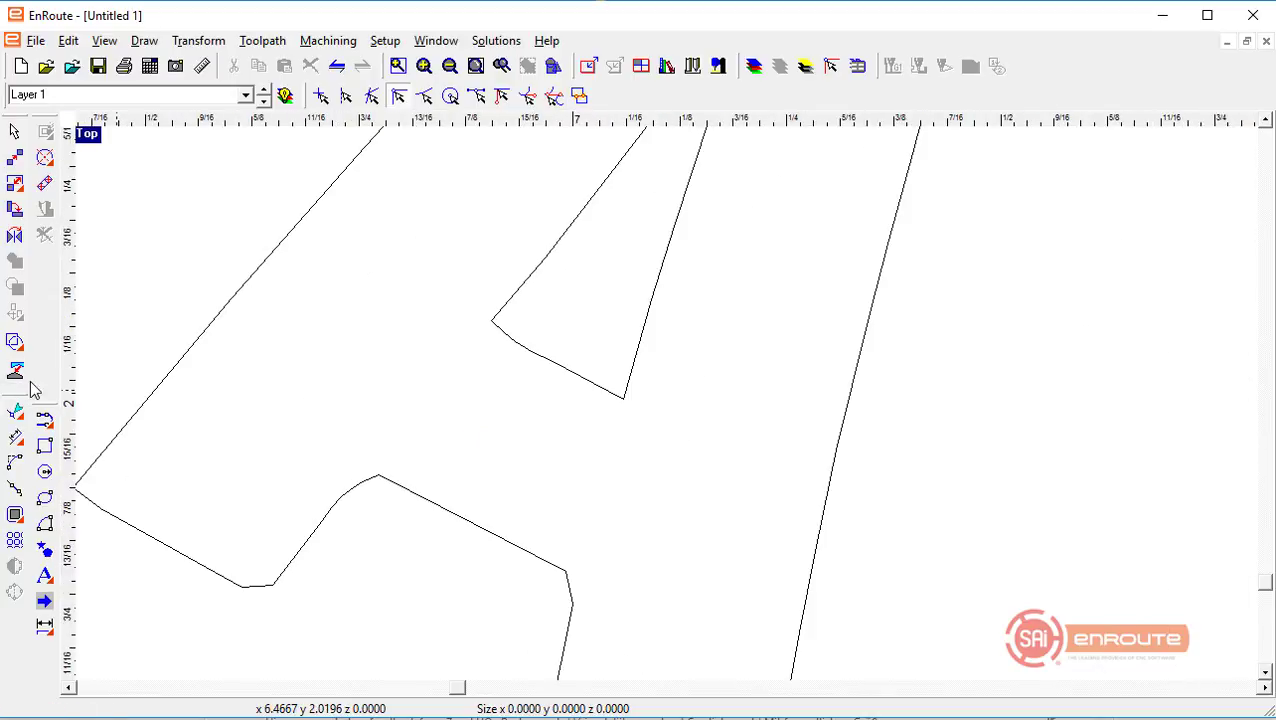
left_click_drag(20, 345, 148, 348)
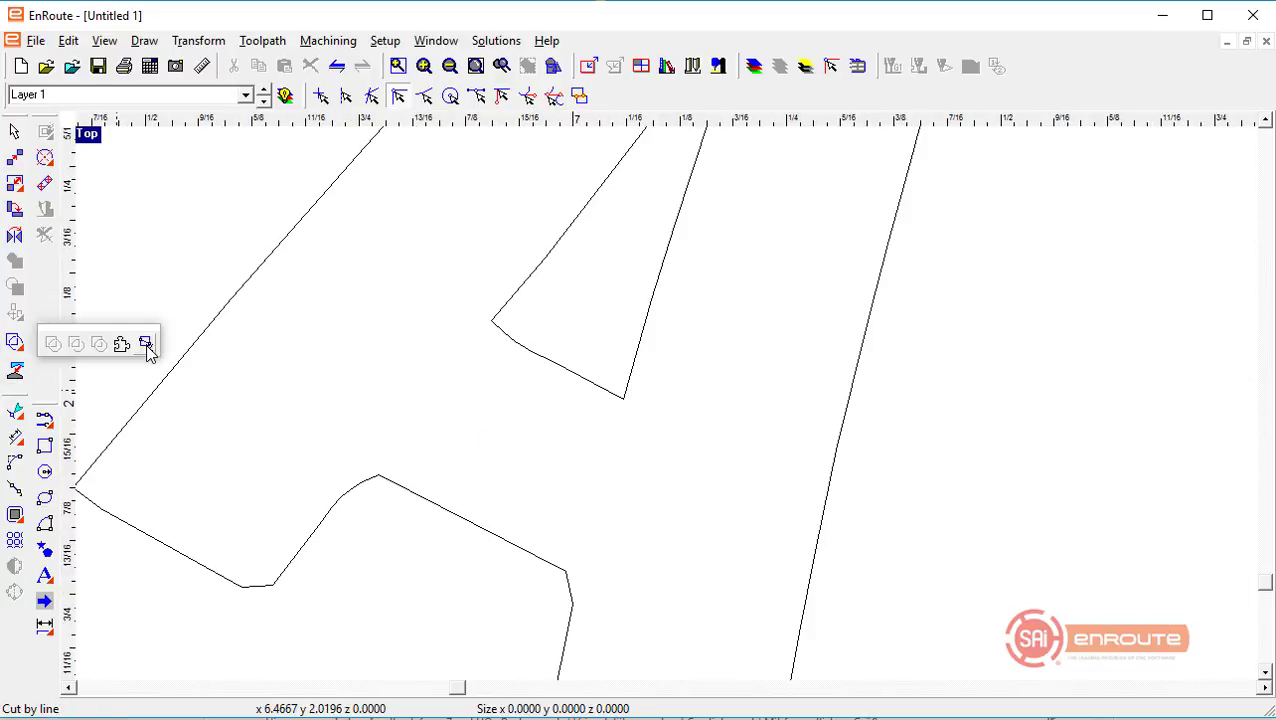
left_click_drag(491, 322, 345, 361)
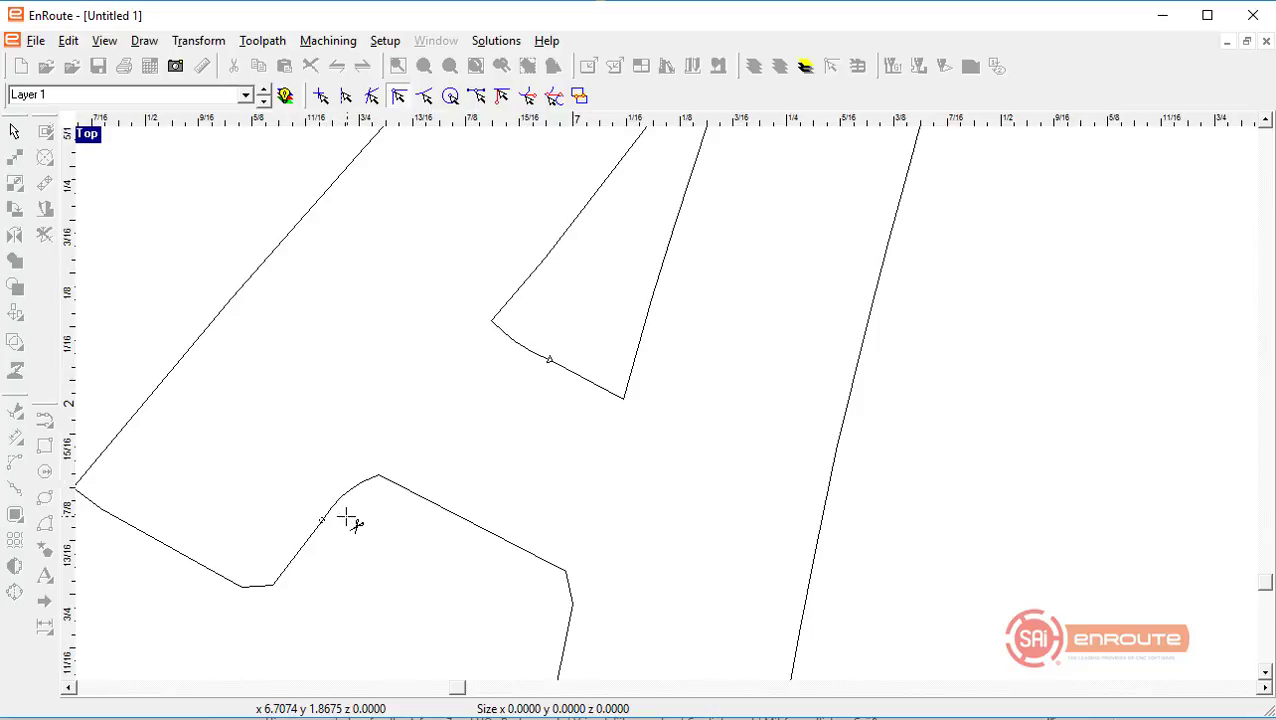
left_click_drag(379, 472, 340, 363)
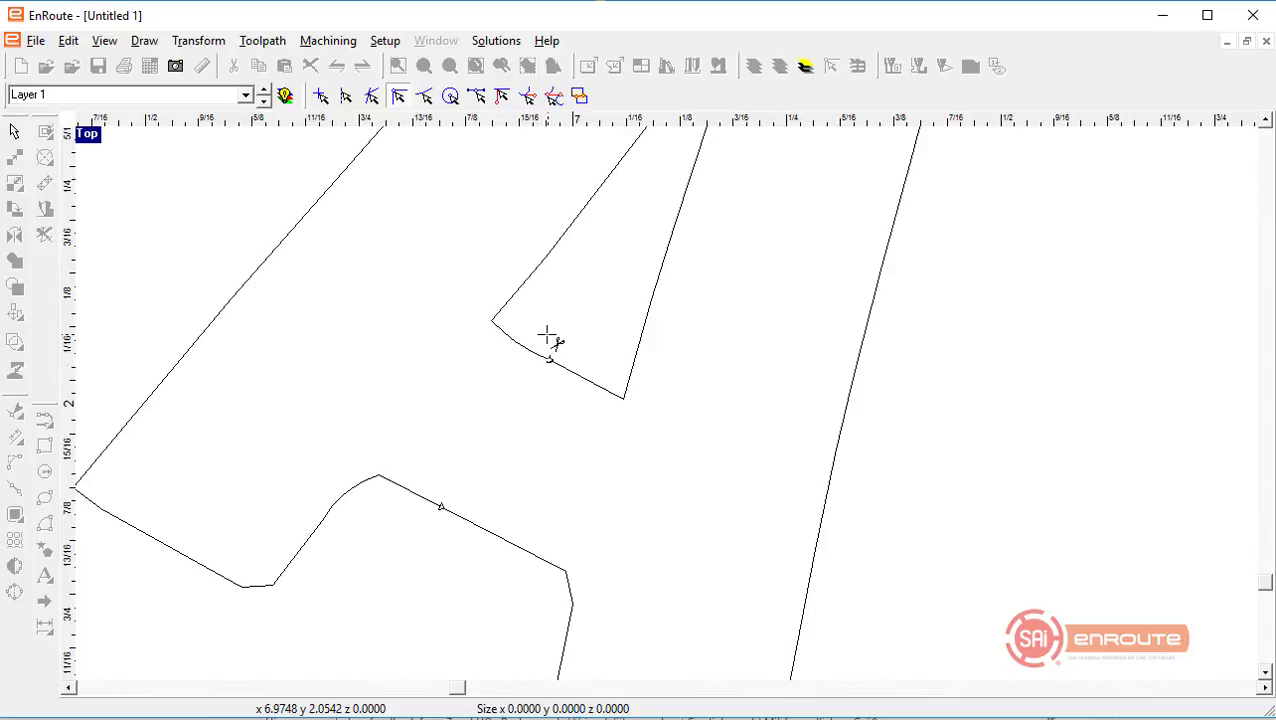
mouse_move(549, 358)
left_mouse_down()
mouse_move(500, 538)
mouse_move(466, 580)
left_mouse_up()
Step: Delete the two short cut-off pieces of the A
left_click_drag(431, 239, 655, 468)
key("Delete")
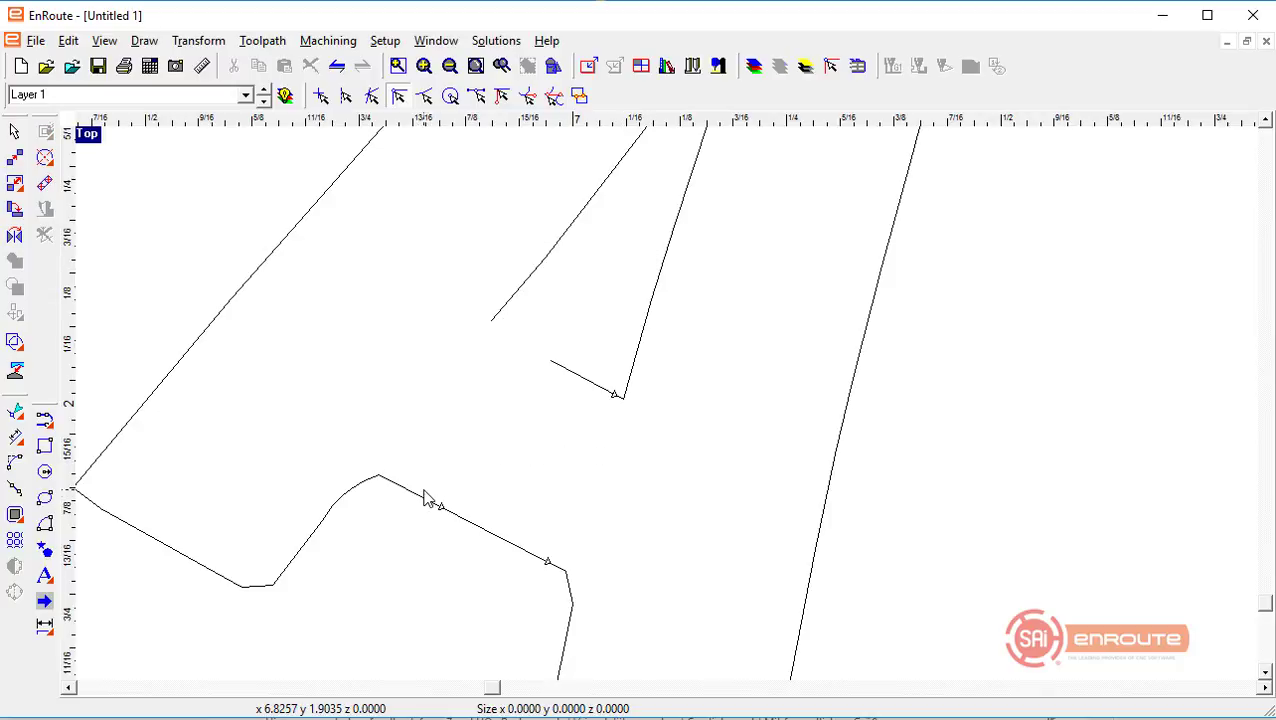
left_click(424, 505)
key("Delete")
scroll(288, 440, "down", 1)
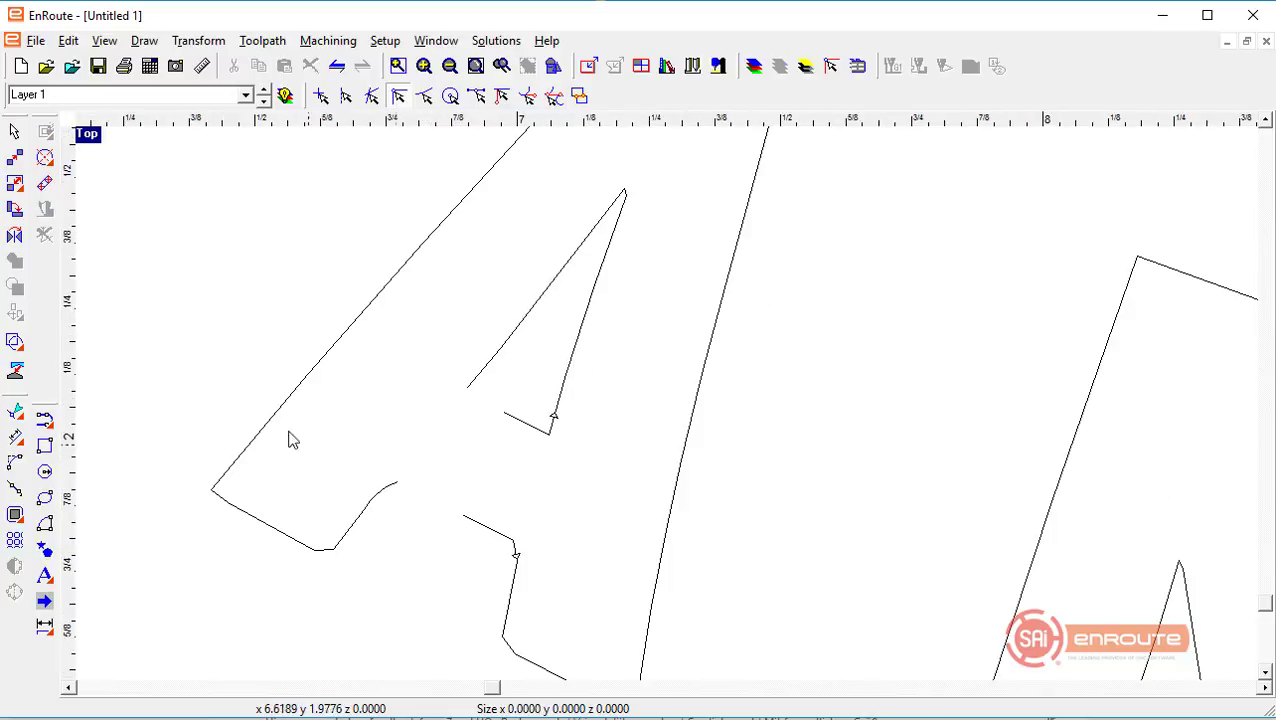
Step: Join the A's open endpoints into one closed contour and zoom out to the full design
left_click(15, 488)
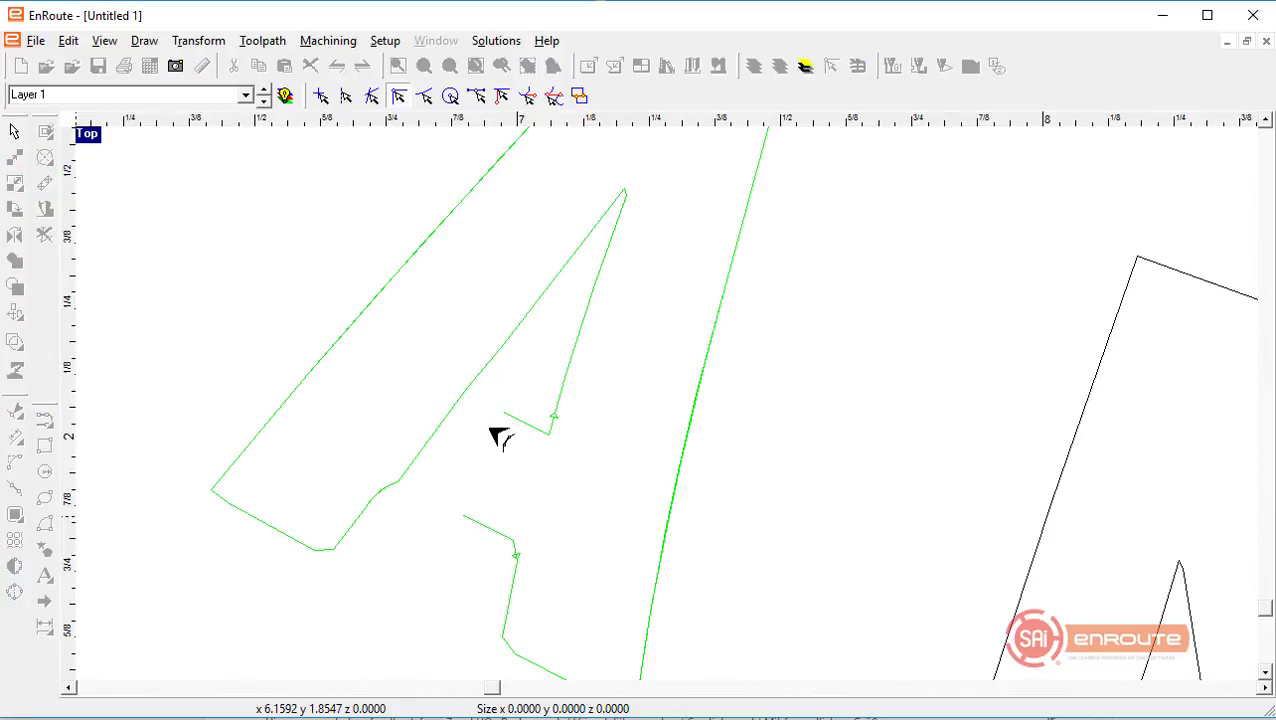
left_click(455, 518)
left_click(455, 518)
scroll(390, 490, "down", 1)
scroll(390, 492, "up", 1)
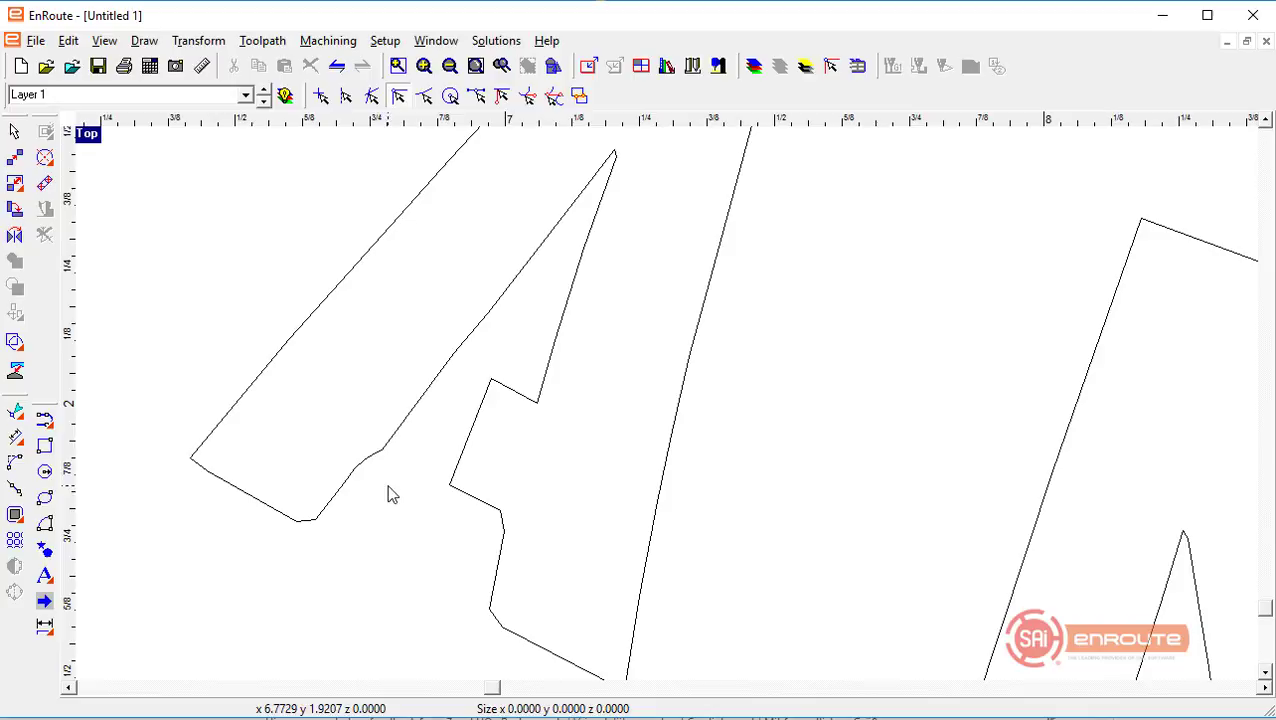
scroll(408, 455, "down", 2)
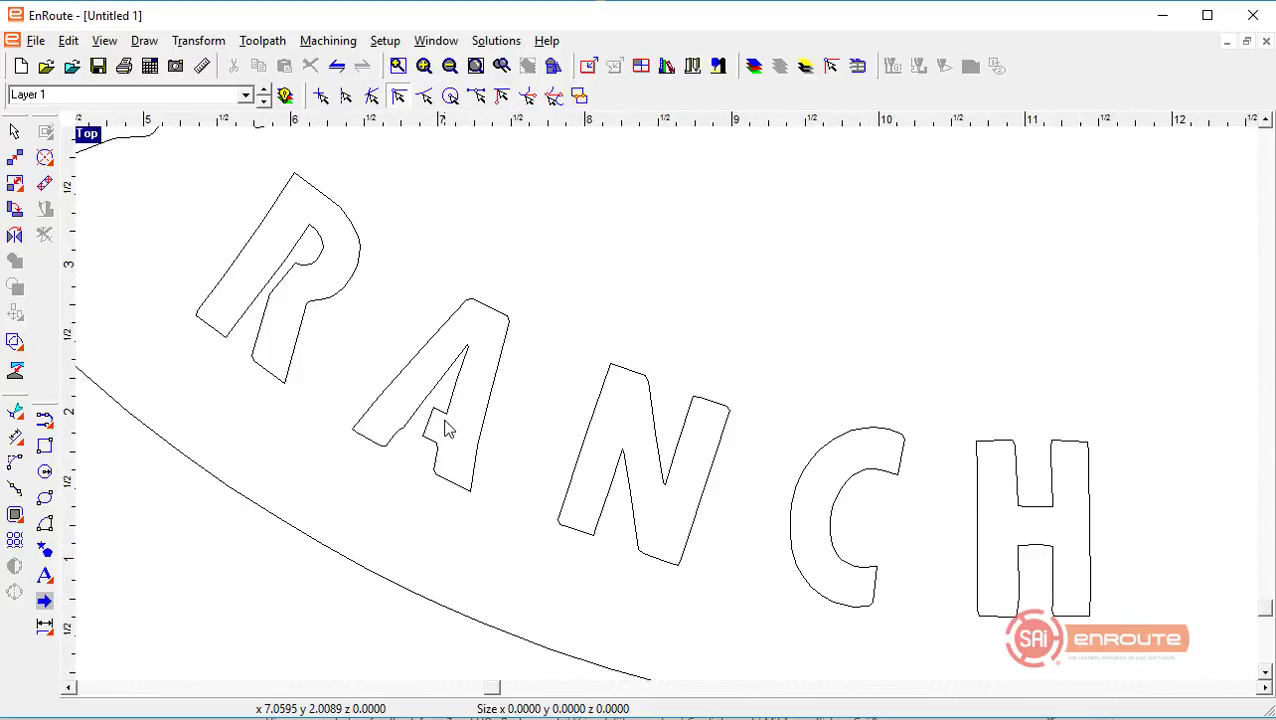
scroll(437, 430, "up", 1)
scroll(313, 293, "down", 4)
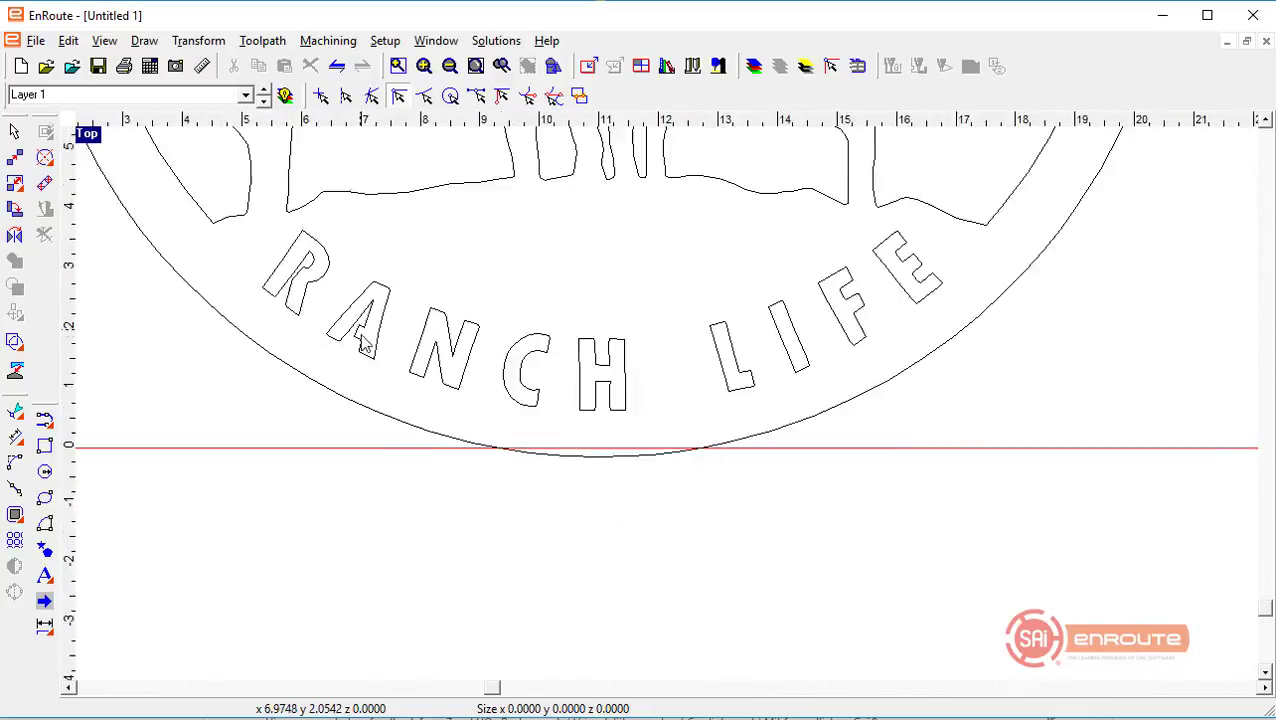
scroll(636, 526, "down", 4)
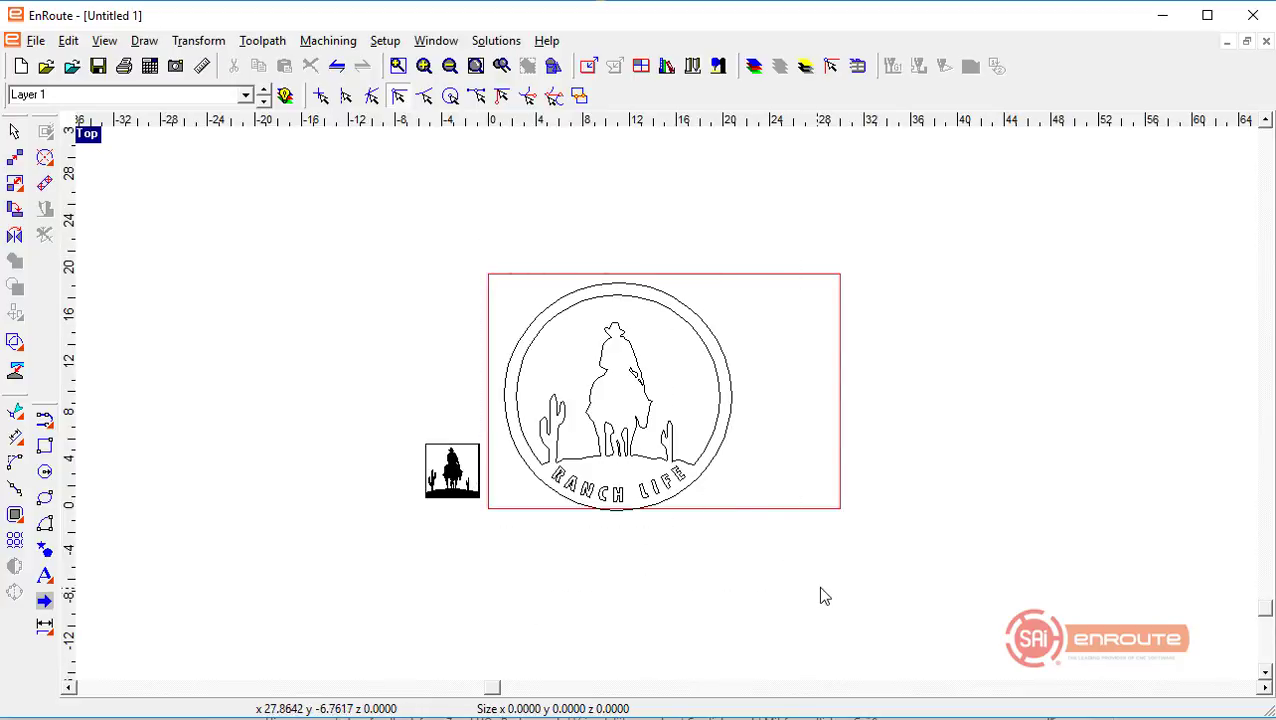
Step: Snap the circular sign design to the plate's bottom-left corner
scroll(730, 373, "up", 2)
left_click(730, 373)
scroll(730, 373, "up", 1)
scroll(474, 624, "up", 1)
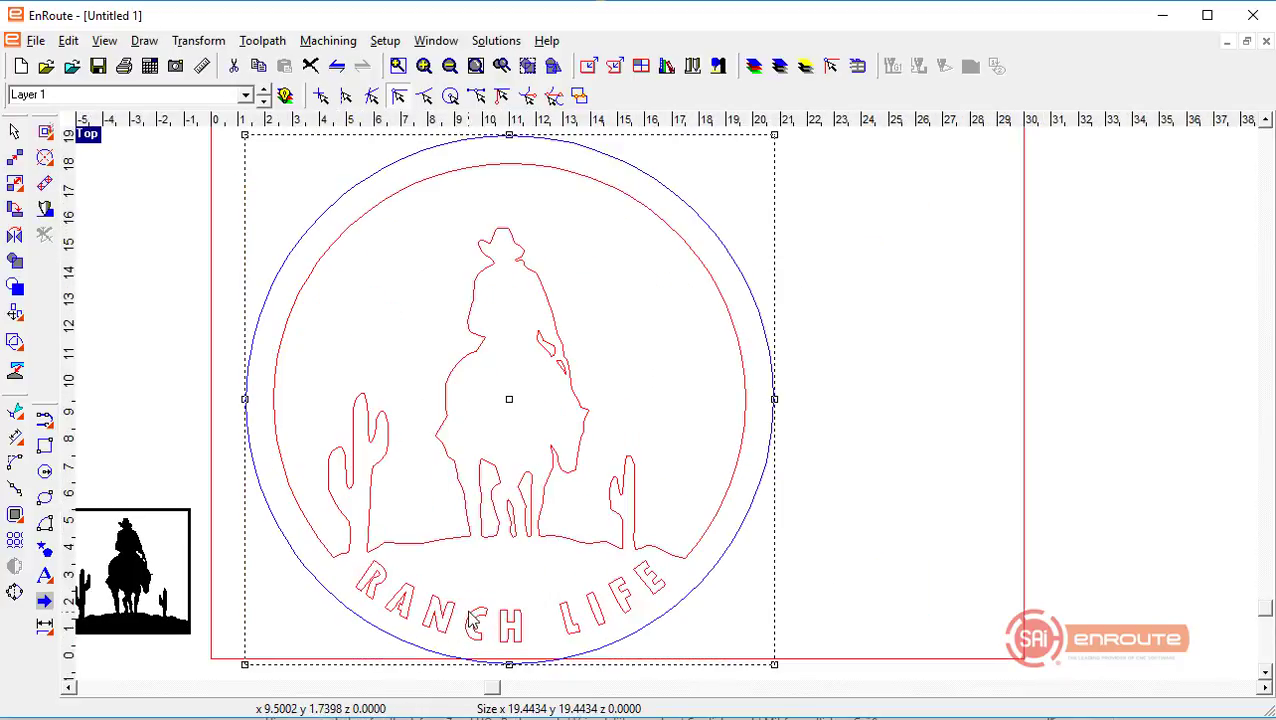
middle_click_drag(500, 496, 508, 458)
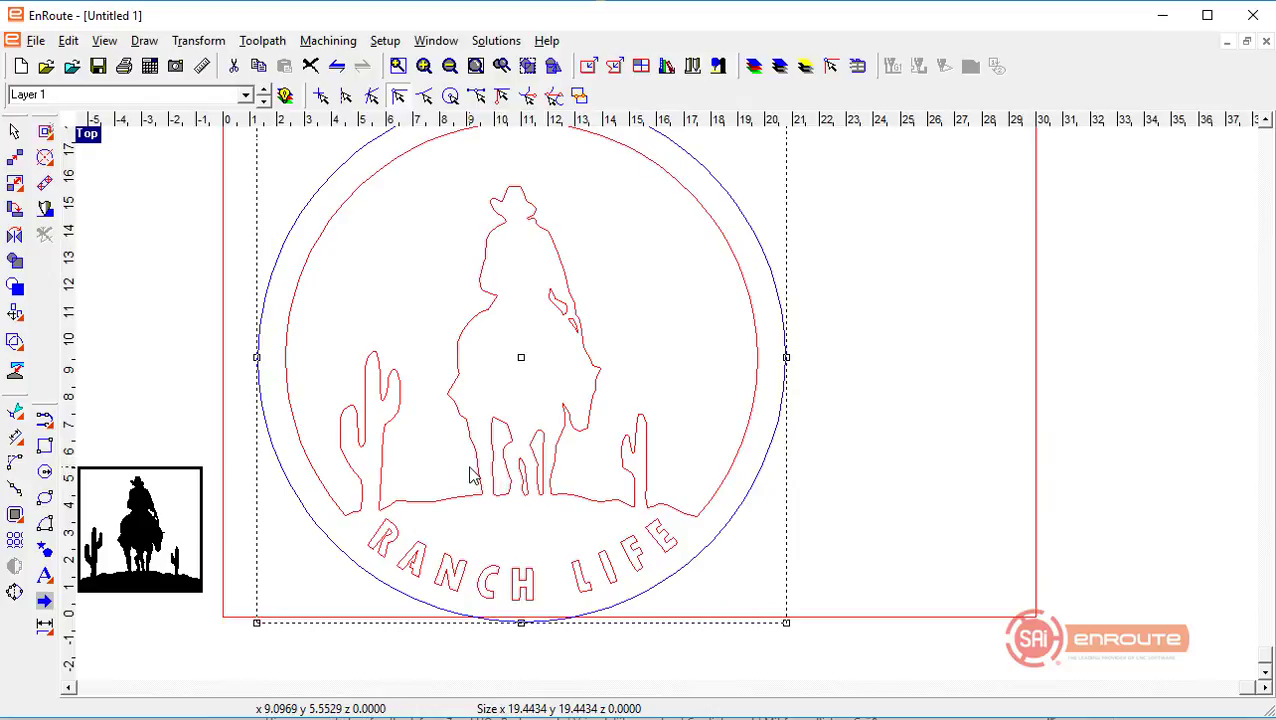
left_click_drag(474, 477, 439, 473)
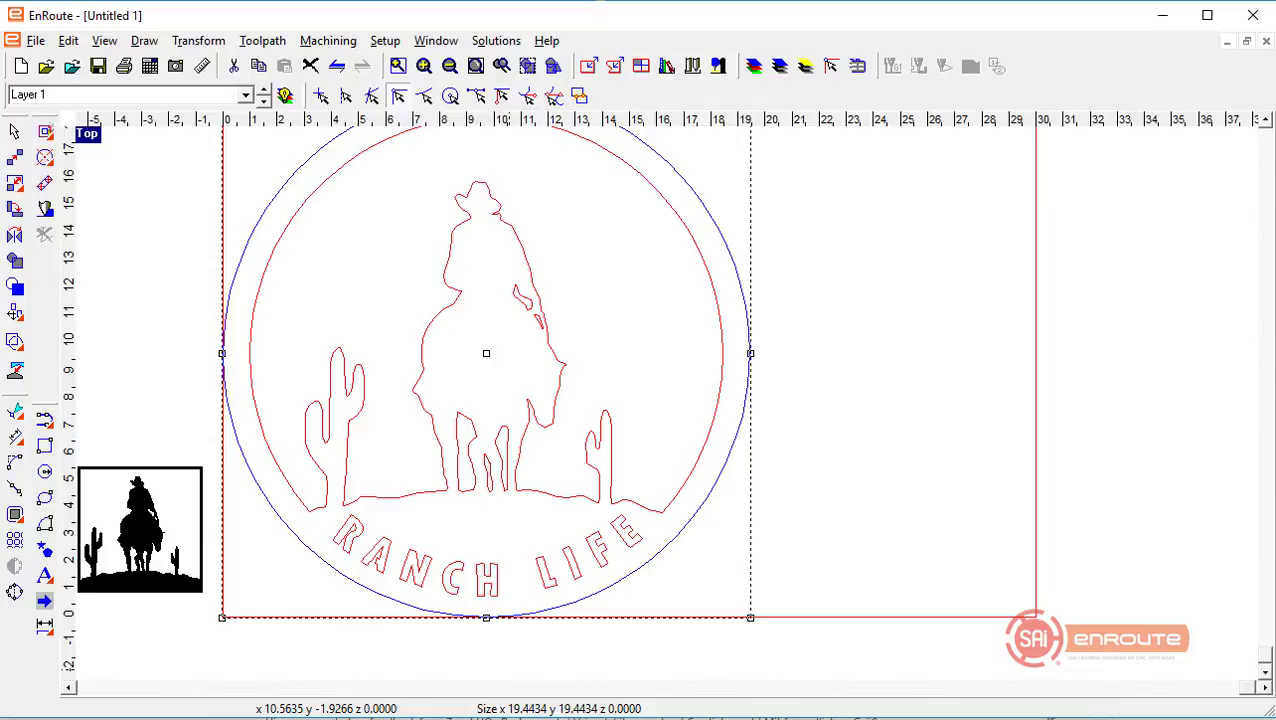
Step: Move the cowboy reference picture left off the plate and reselect the whole sign
scroll(464, 572, "down", 1)
left_click(260, 516)
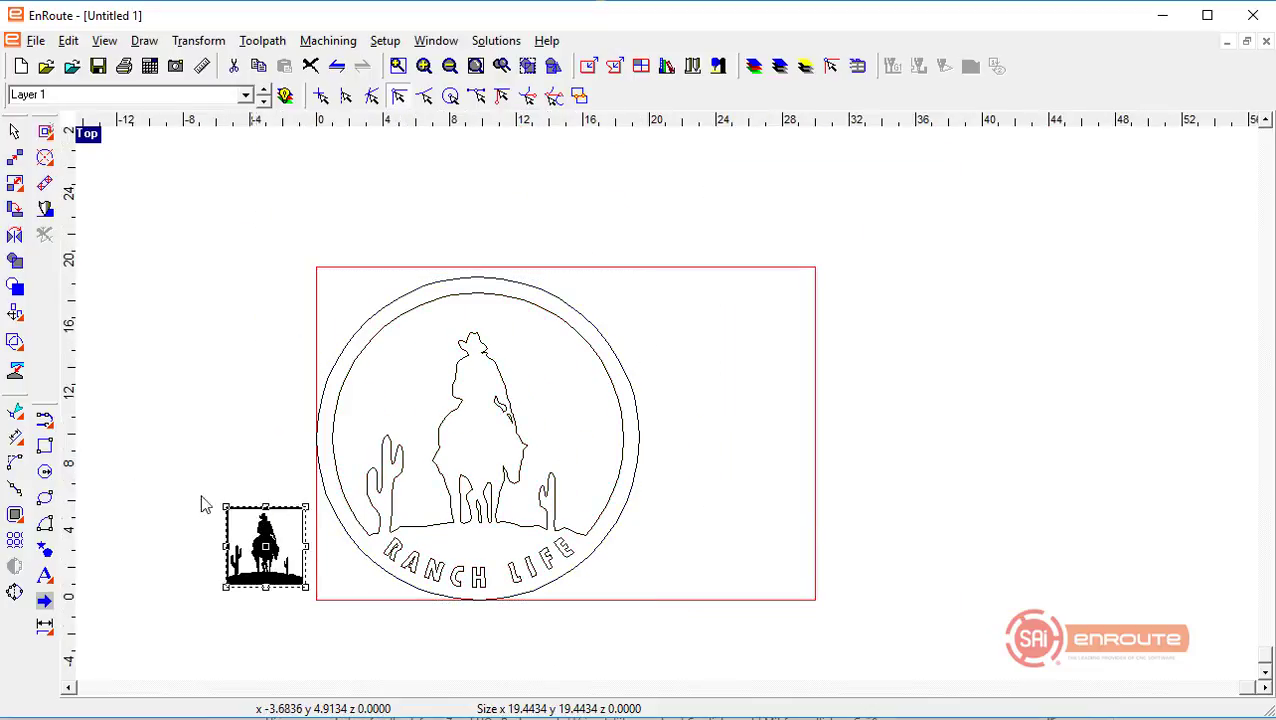
left_click_drag(250, 530, 144, 493)
left_click_drag(248, 218, 776, 648)
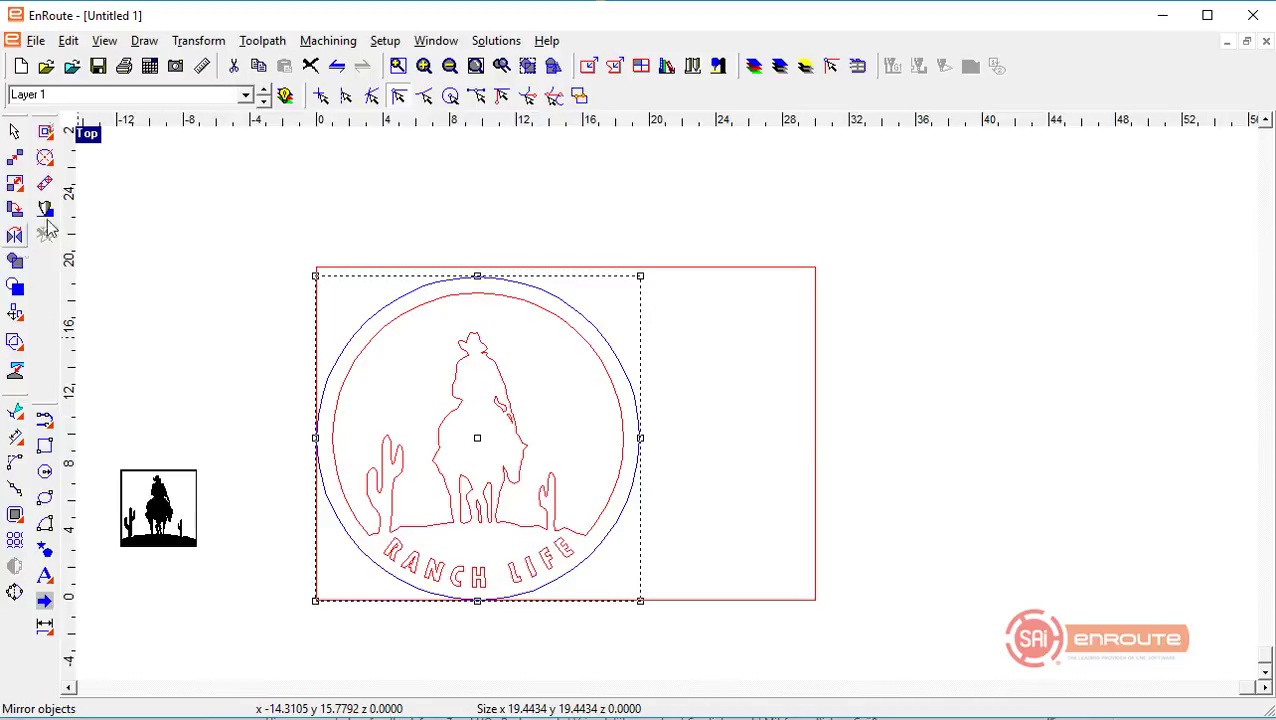
Step: Run Kerf Compensation on the selected sign using the '.06 Kerf Small Entry Exit' template
left_click(265, 42)
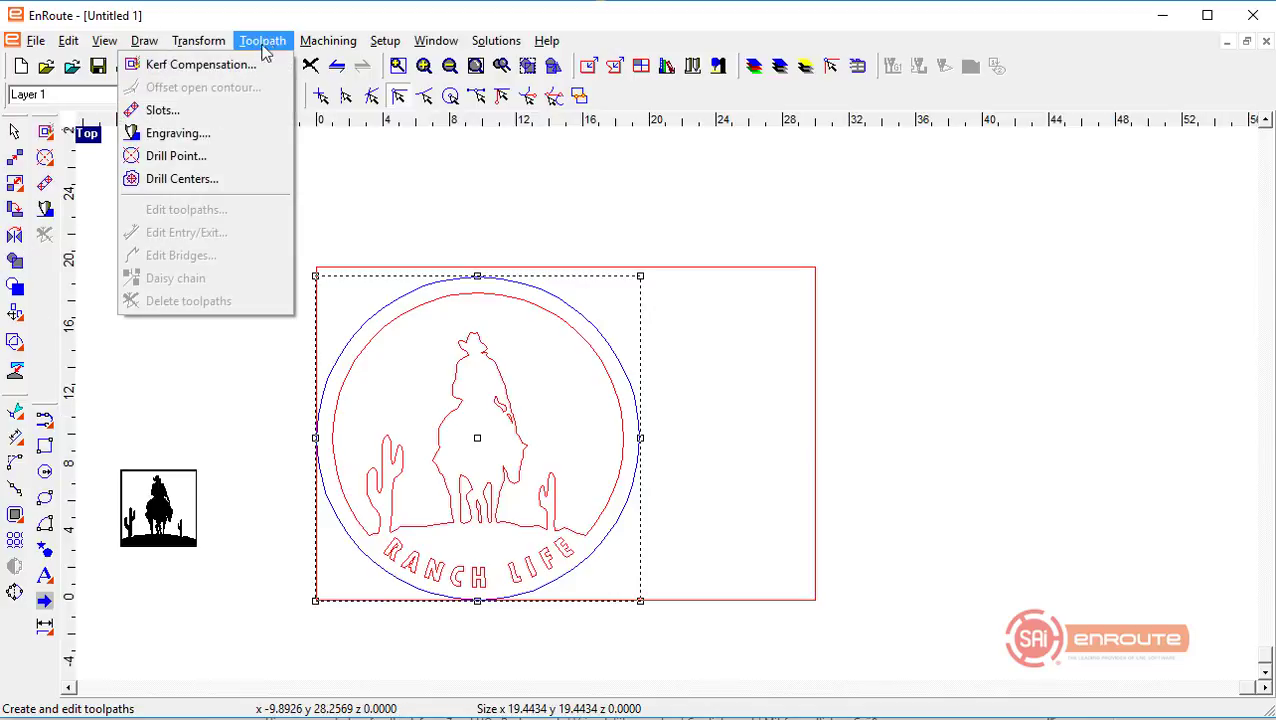
left_click(198, 64)
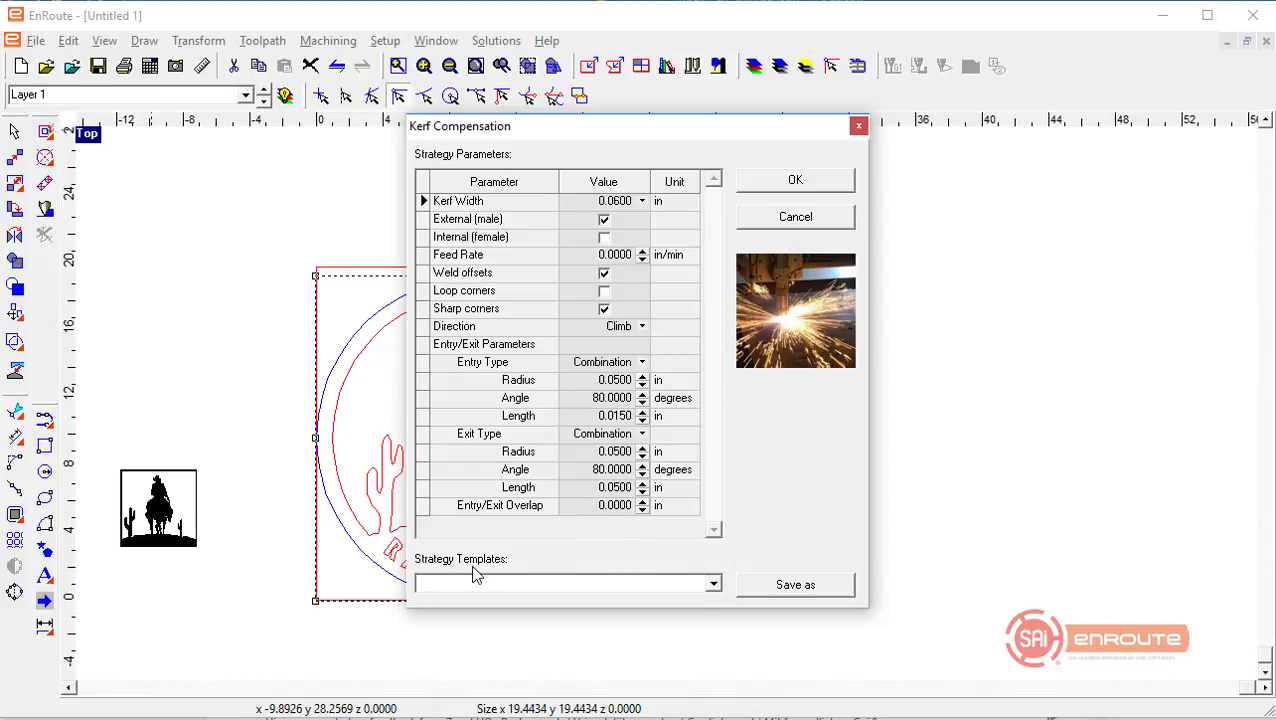
left_click(719, 591)
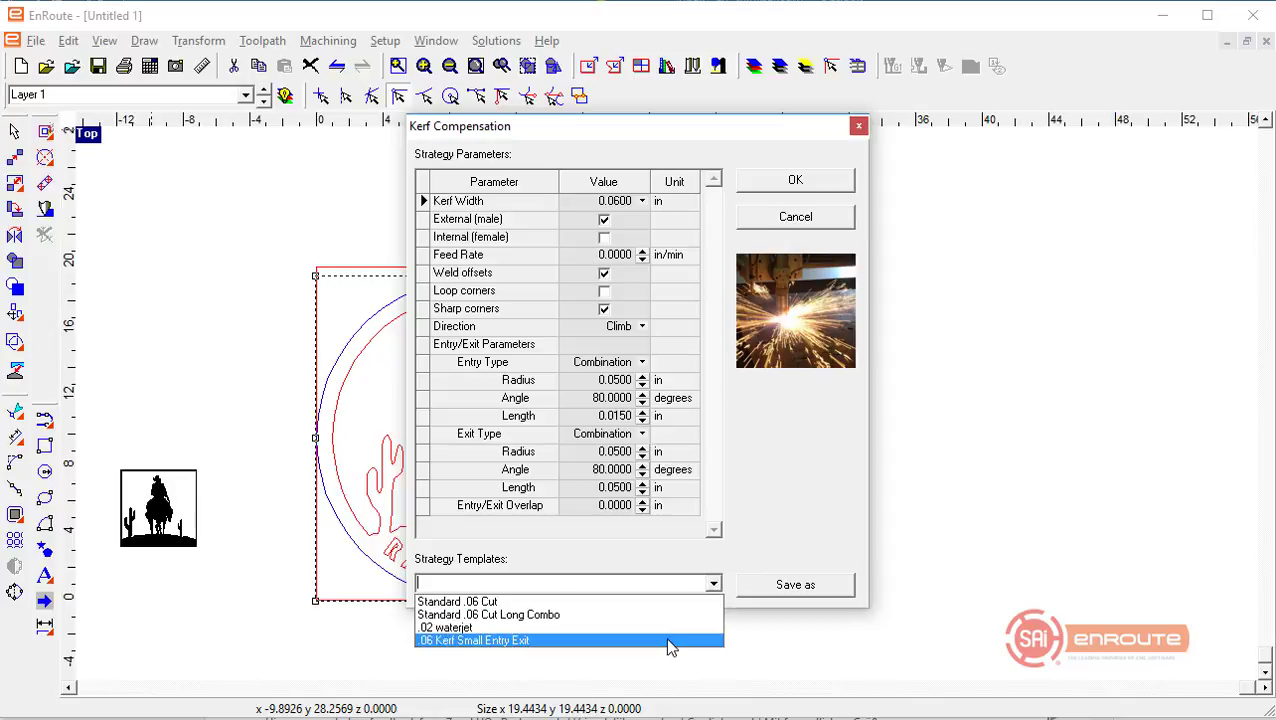
left_click(672, 643)
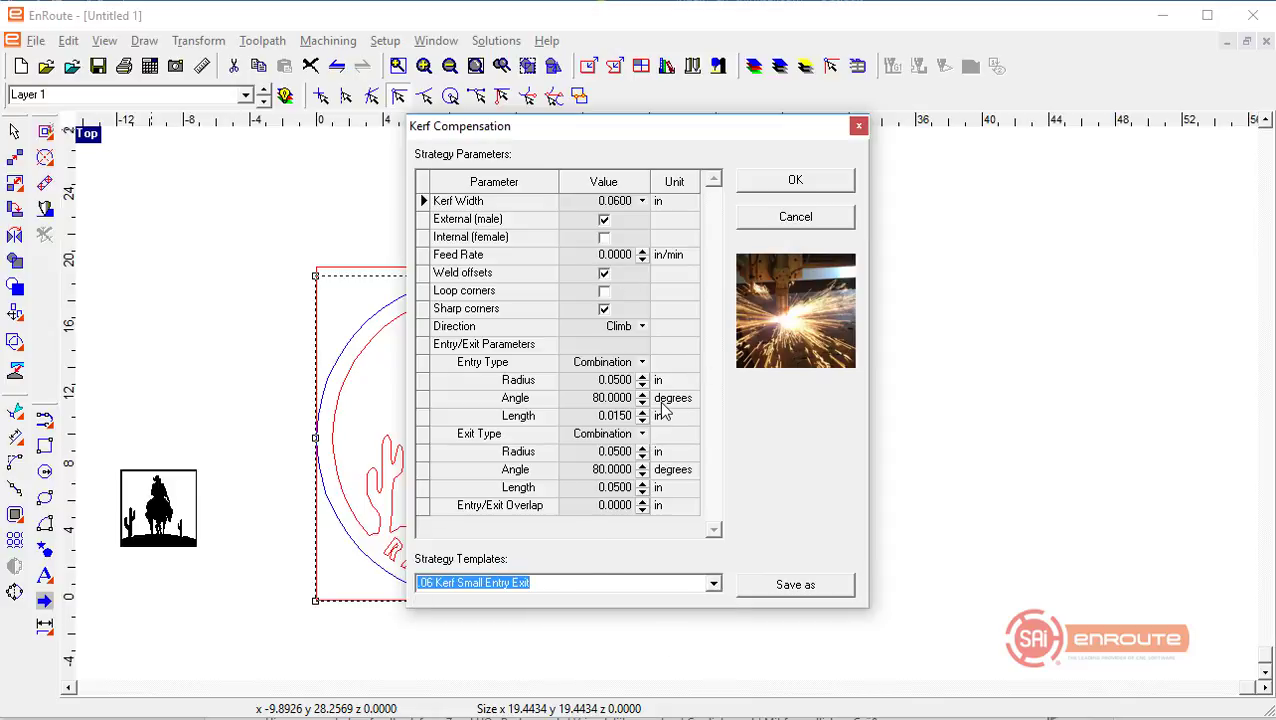
left_click(796, 184)
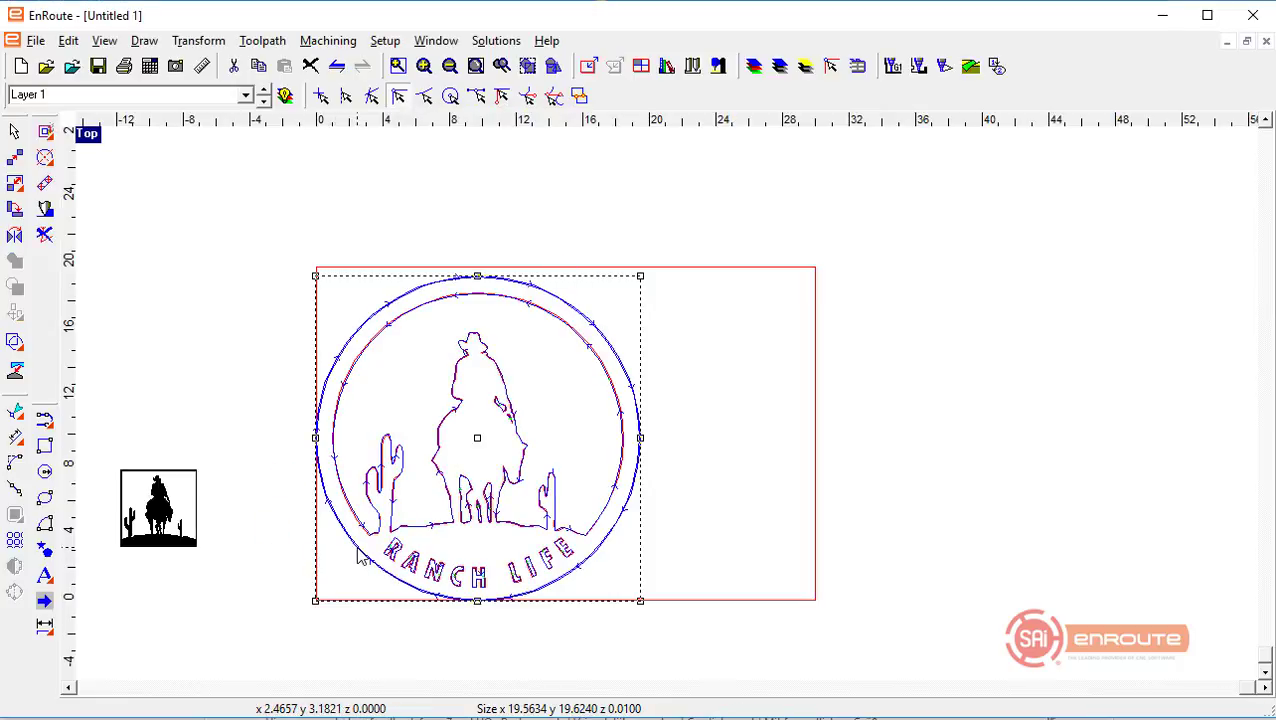
scroll(362, 557, "up", 5)
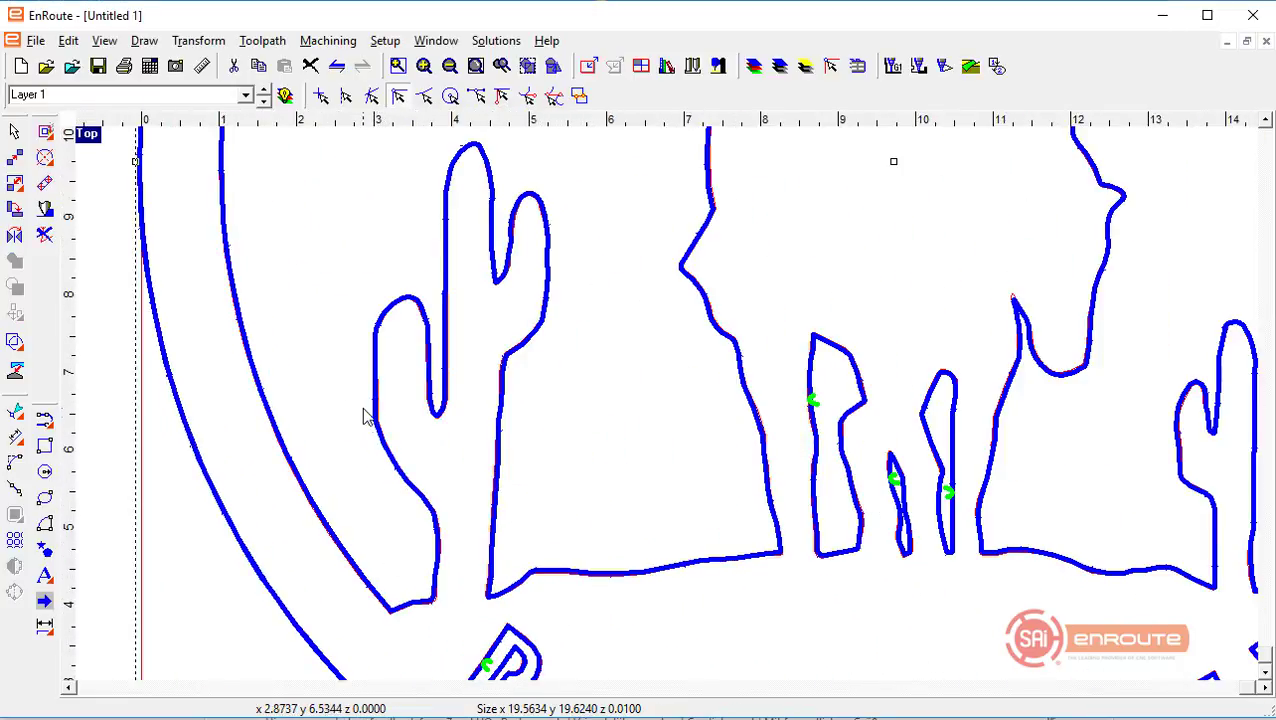
scroll(367, 417, "up", 2)
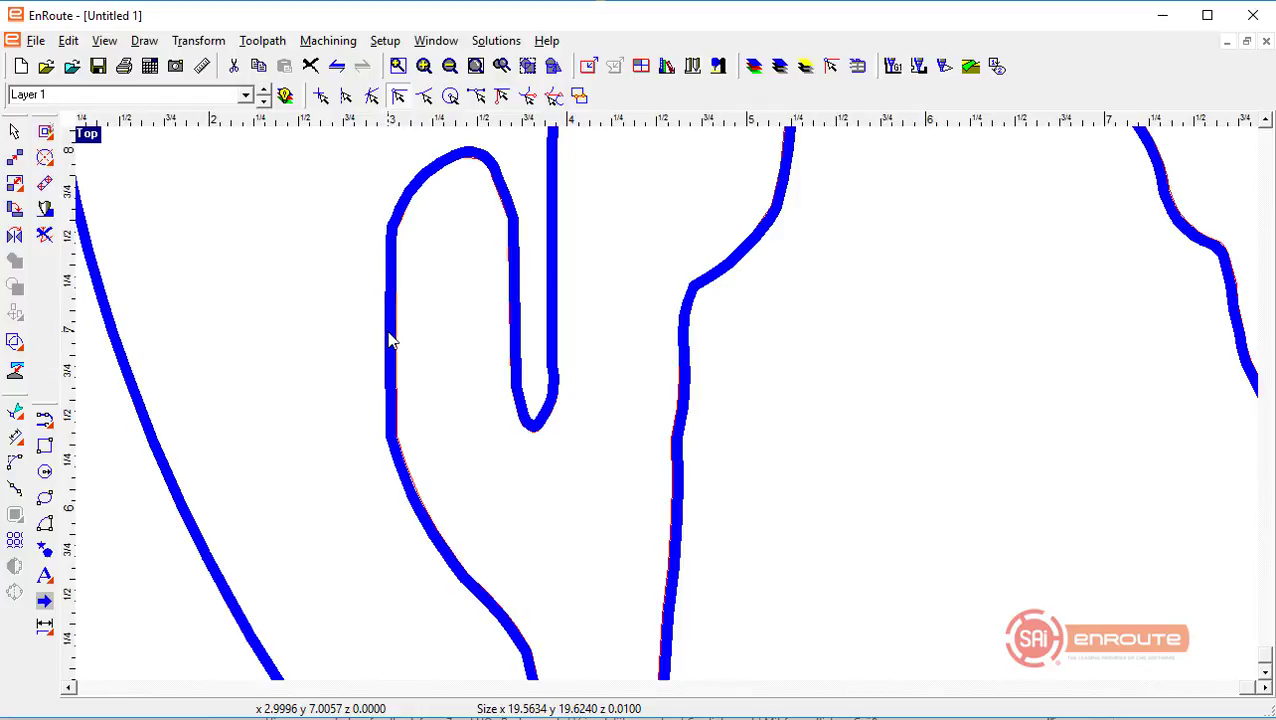
scroll(390, 330, "up", 4)
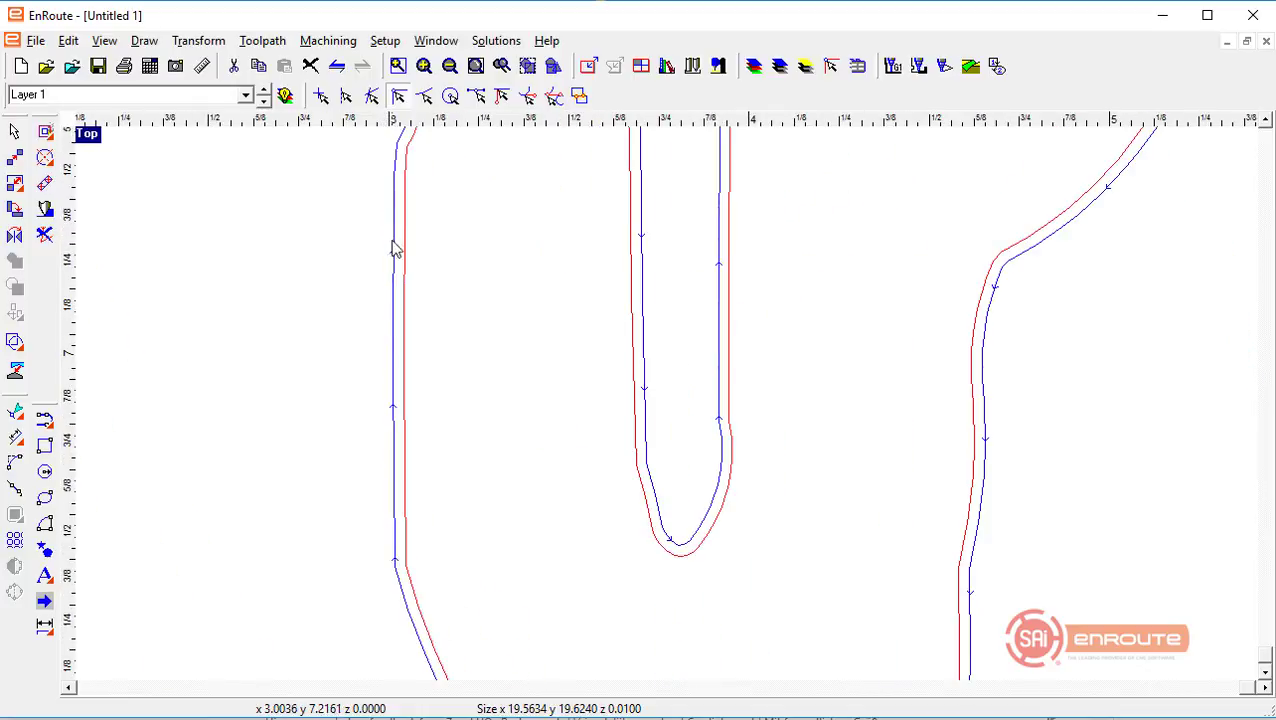
scroll(395, 260, "down", 6)
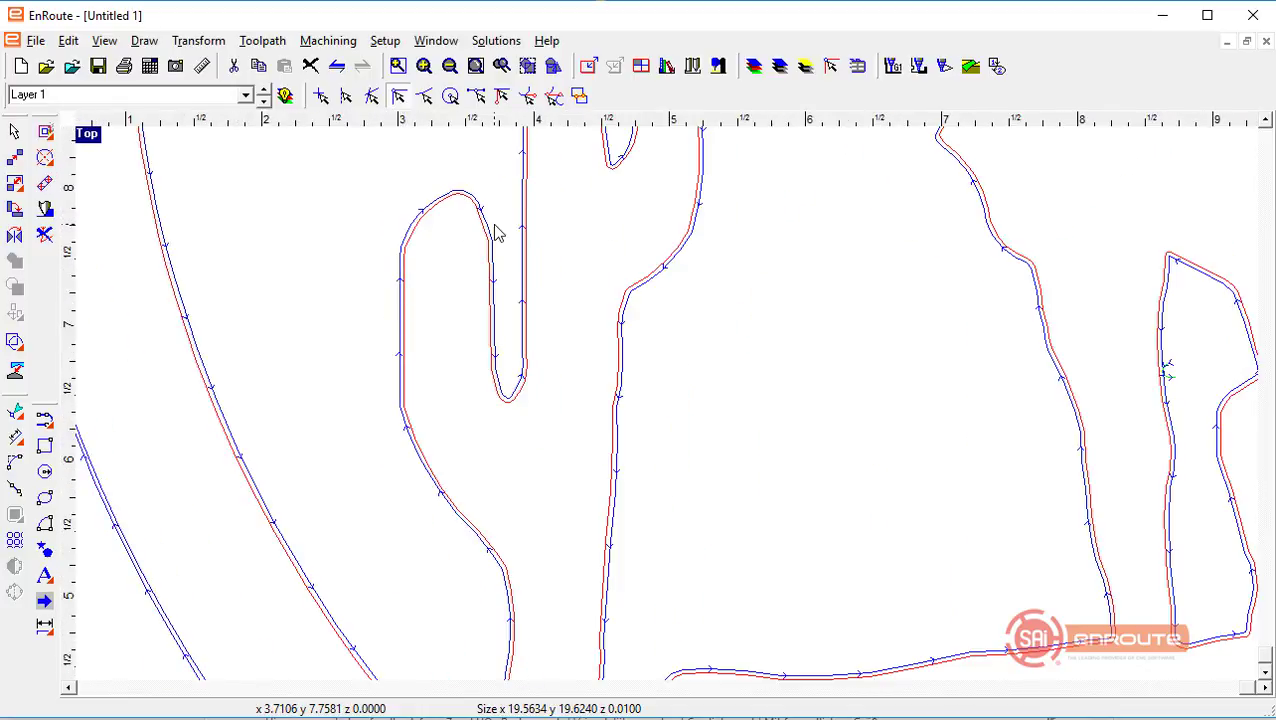
scroll(517, 275, "down", 3)
scroll(712, 276, "up", 2)
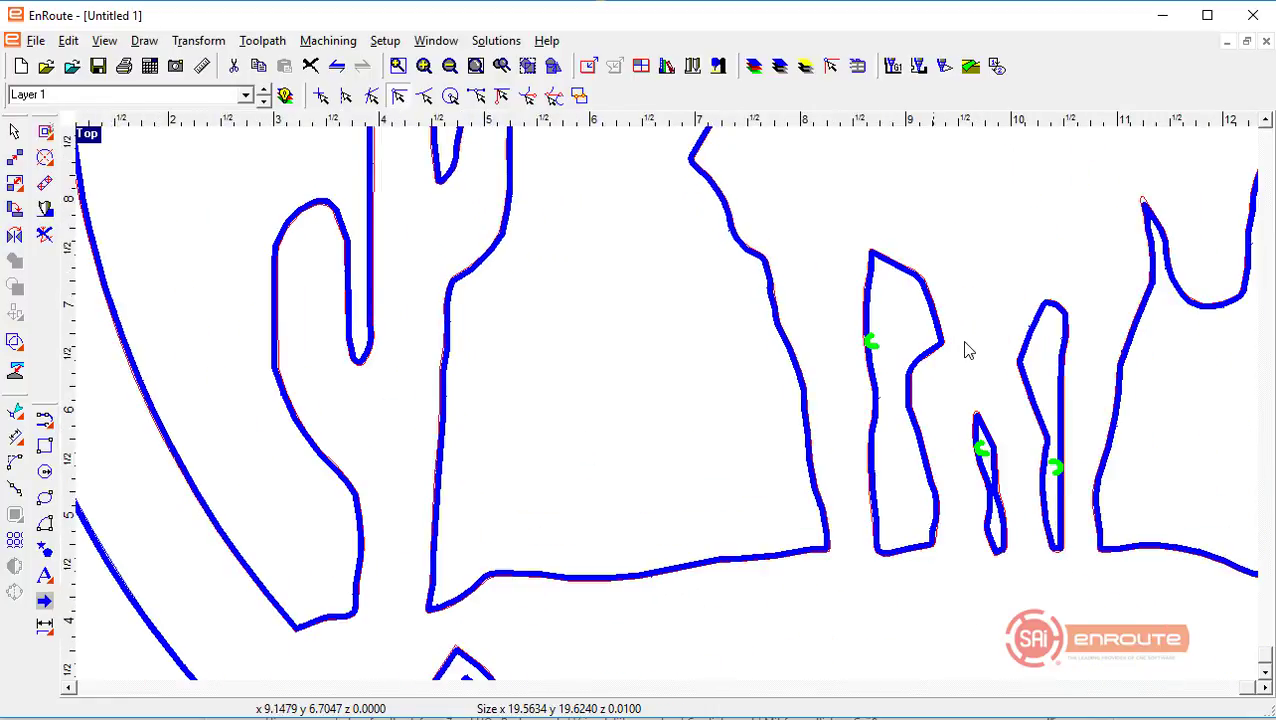
scroll(900, 350, "up", 3)
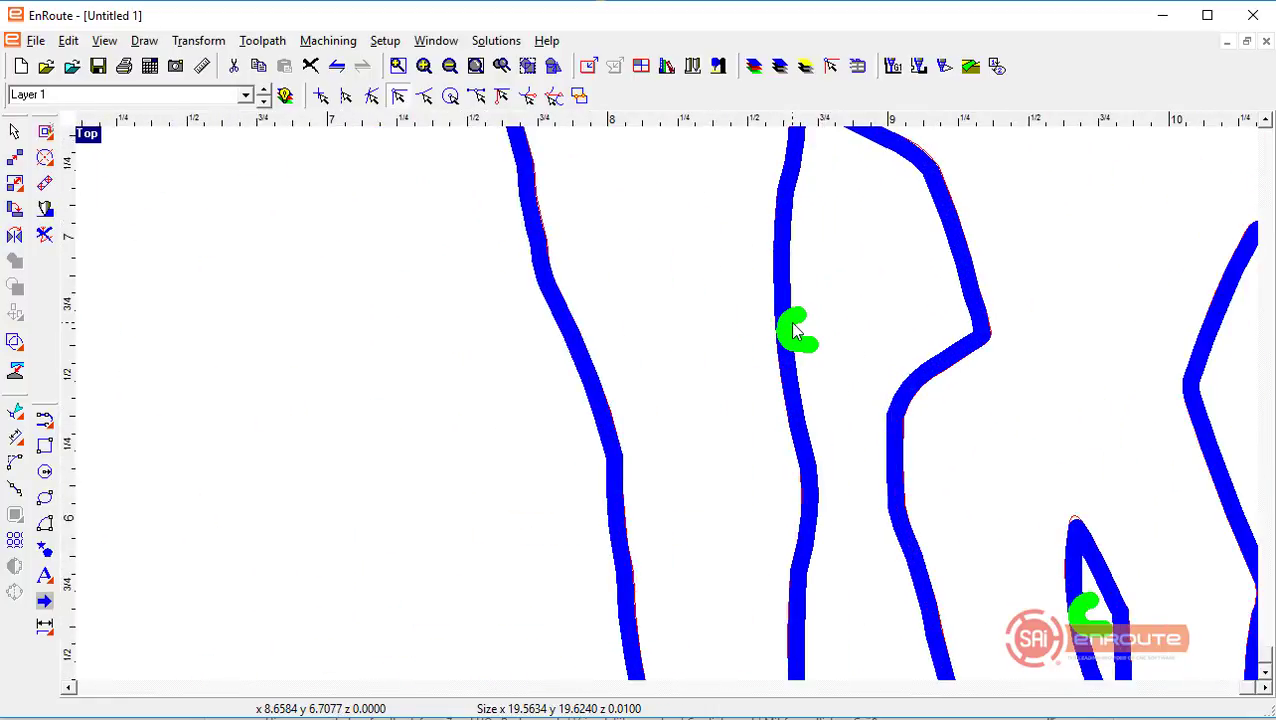
scroll(792, 330, "down", 2)
scroll(797, 338, "up", 3)
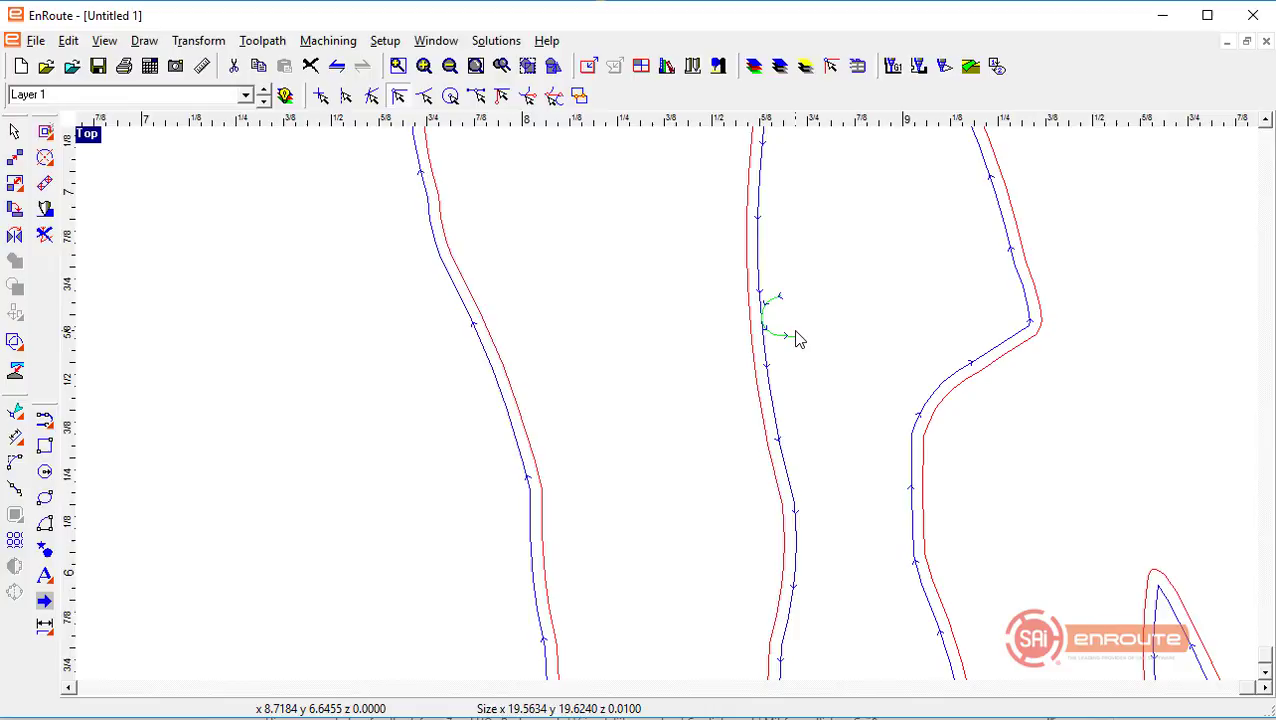
scroll(612, 290, "down", 4)
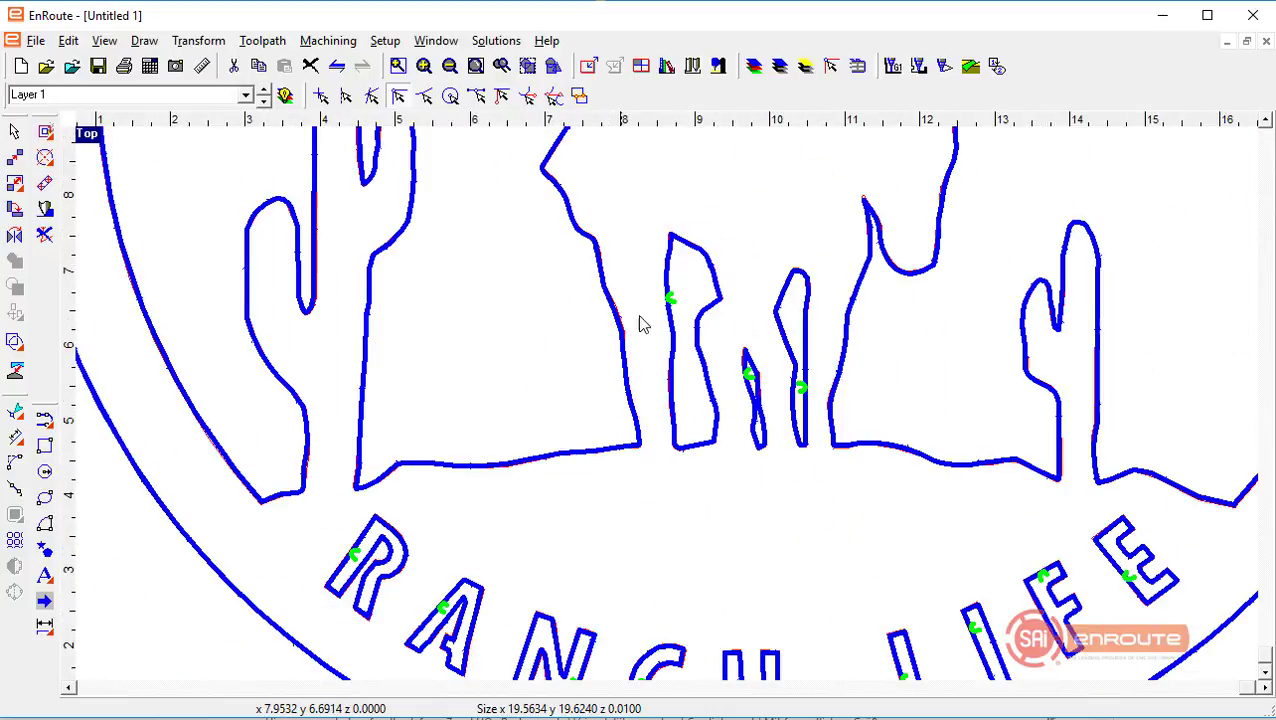
scroll(560, 400, "down", 2)
scroll(490, 530, "up", 4)
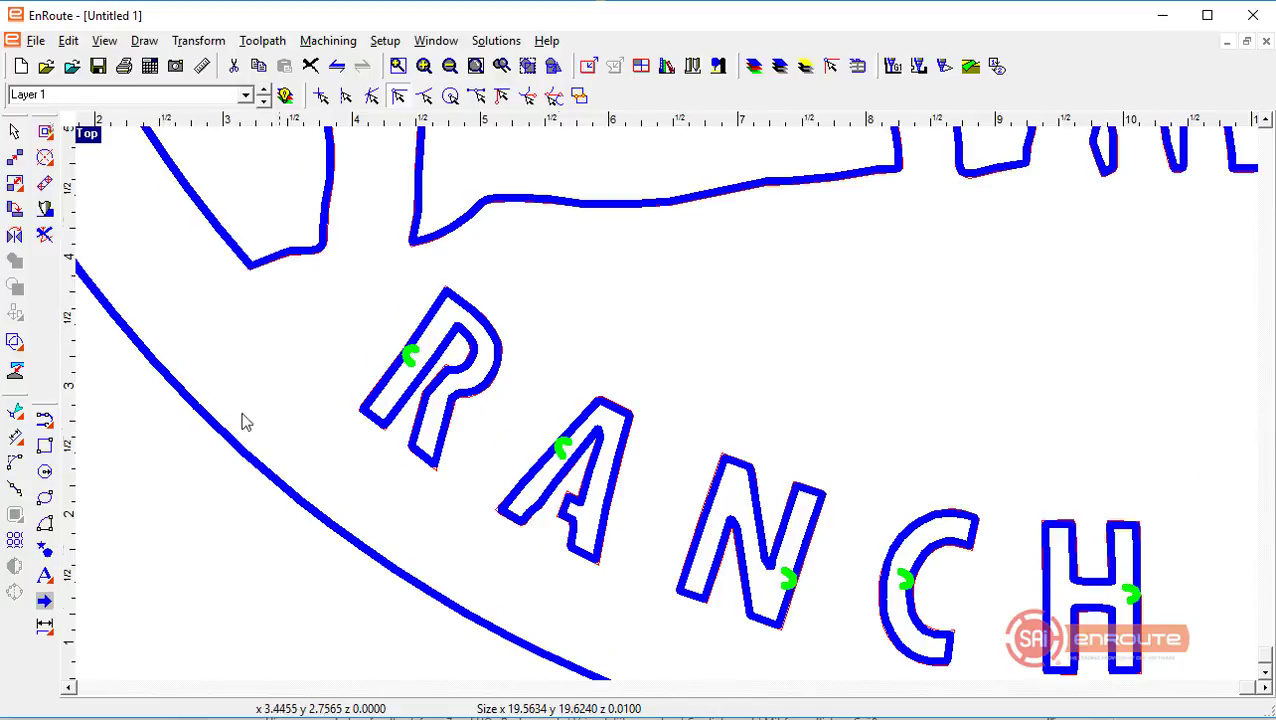
scroll(410, 407, "down", 2)
scroll(620, 230, "up", 2)
scroll(797, 239, "down", 2)
scroll(873, 138, "up", 3)
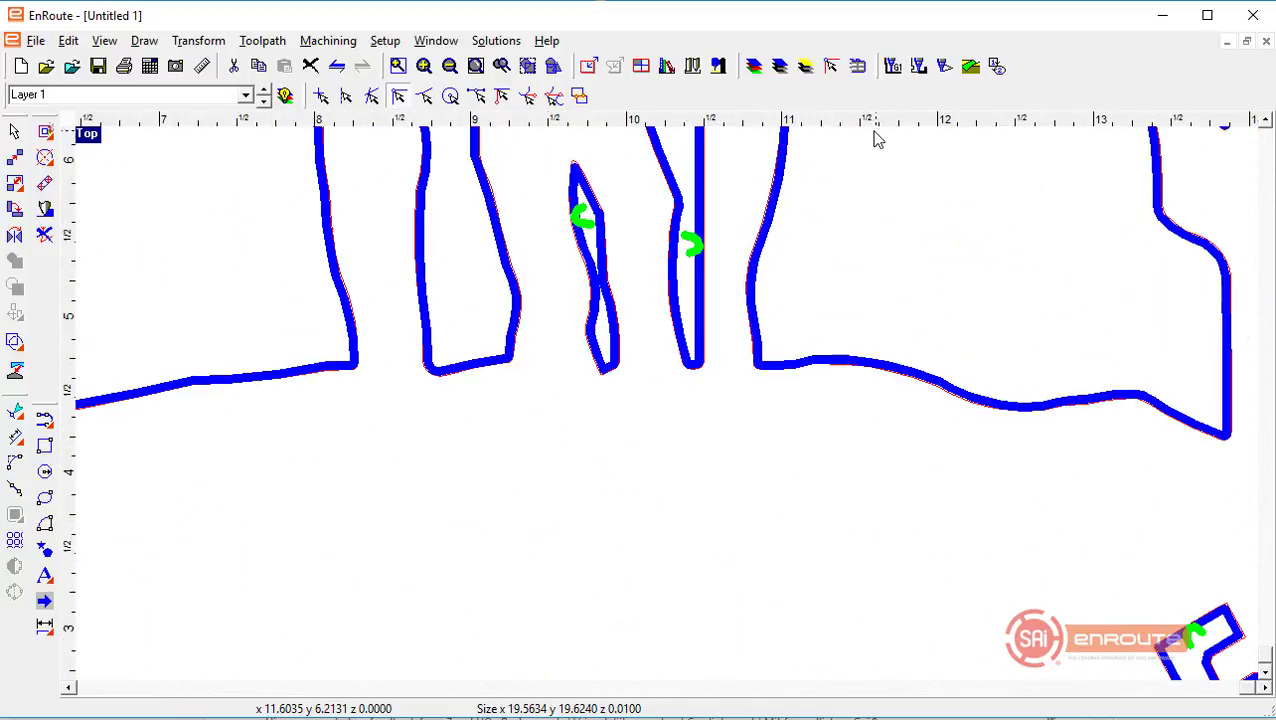
scroll(590, 238, "down", 1)
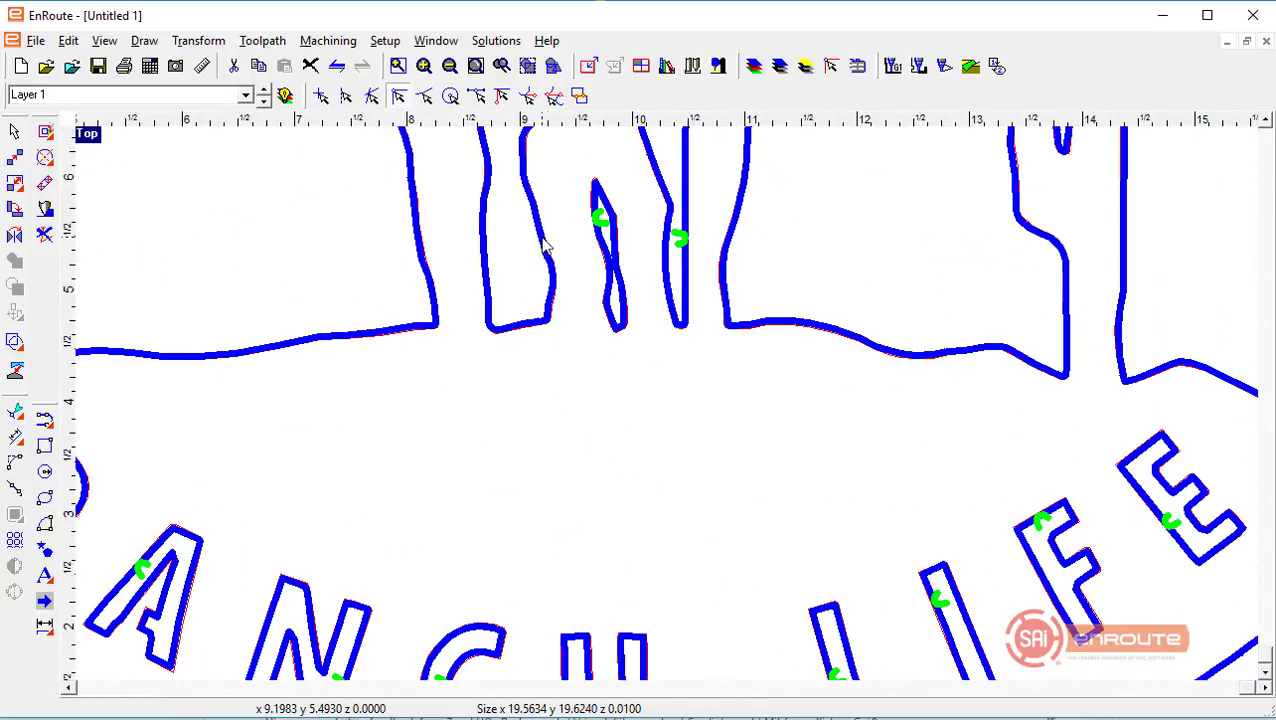
double_click(687, 122)
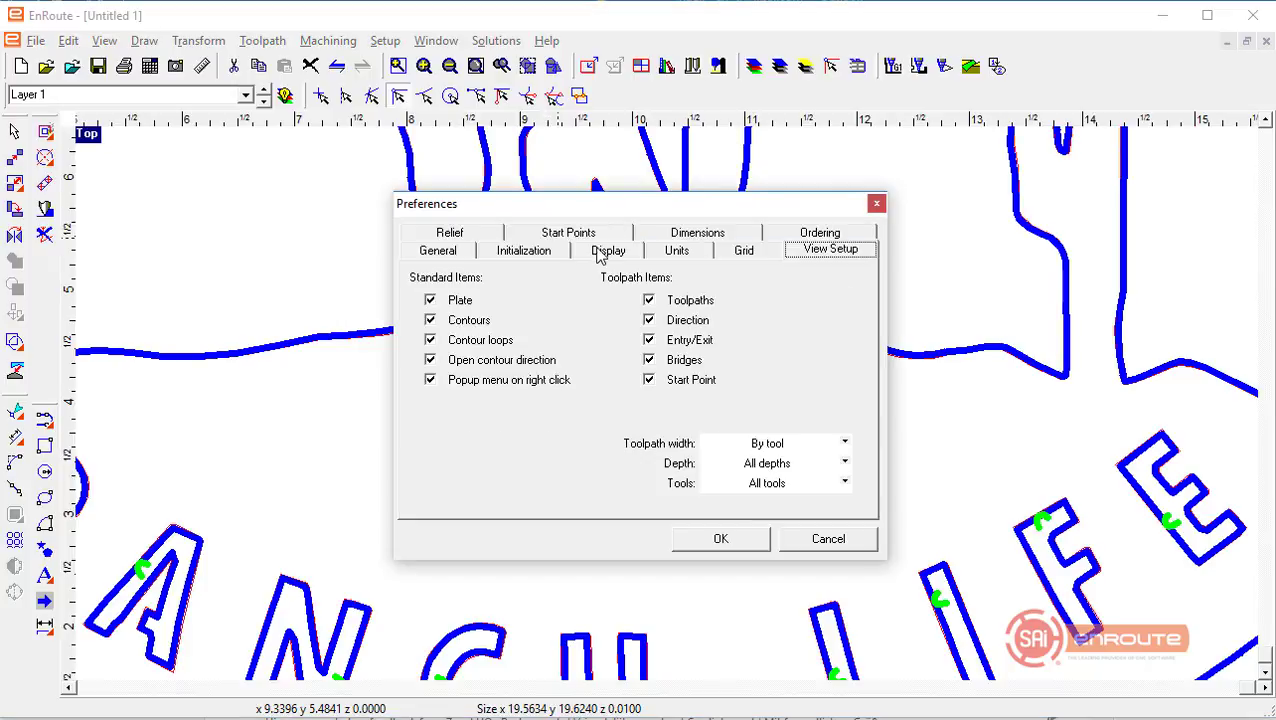
left_click(568, 232)
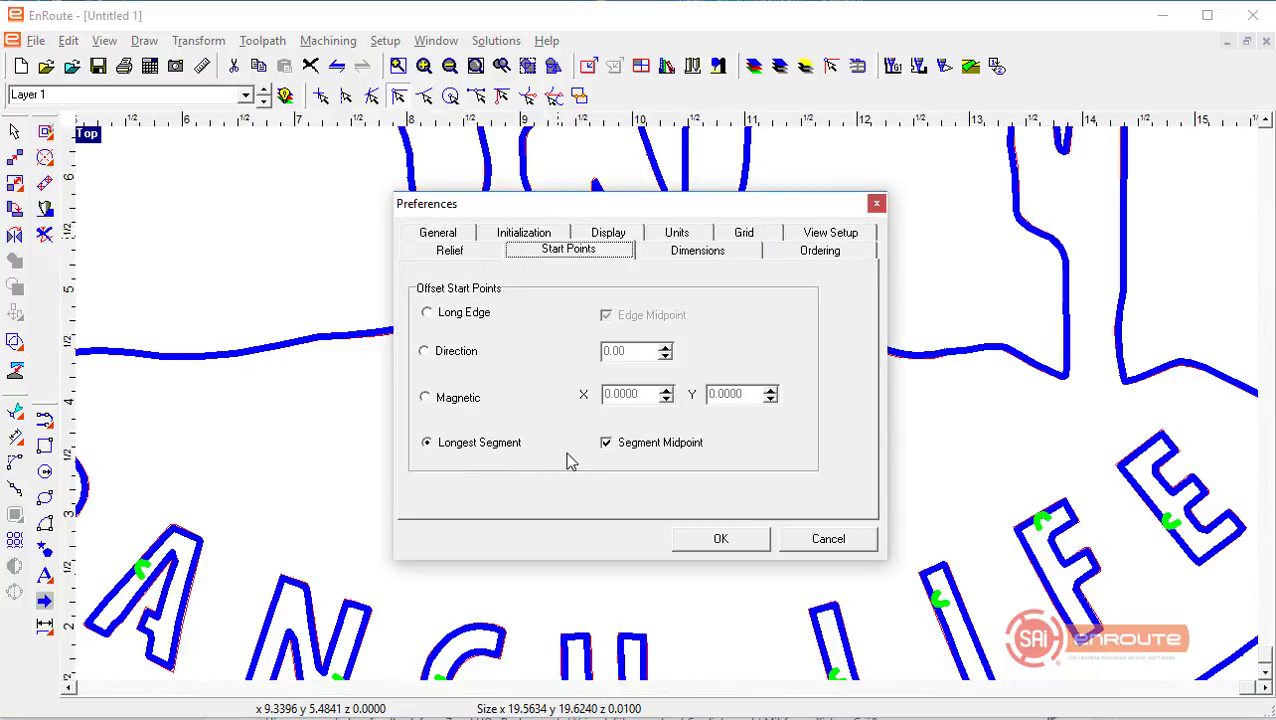
Step: Close Preferences with the current settings and zoom in on the narrow inner slot's toolpath near the rider
left_click(721, 539)
scroll(755, 436, "up", 2)
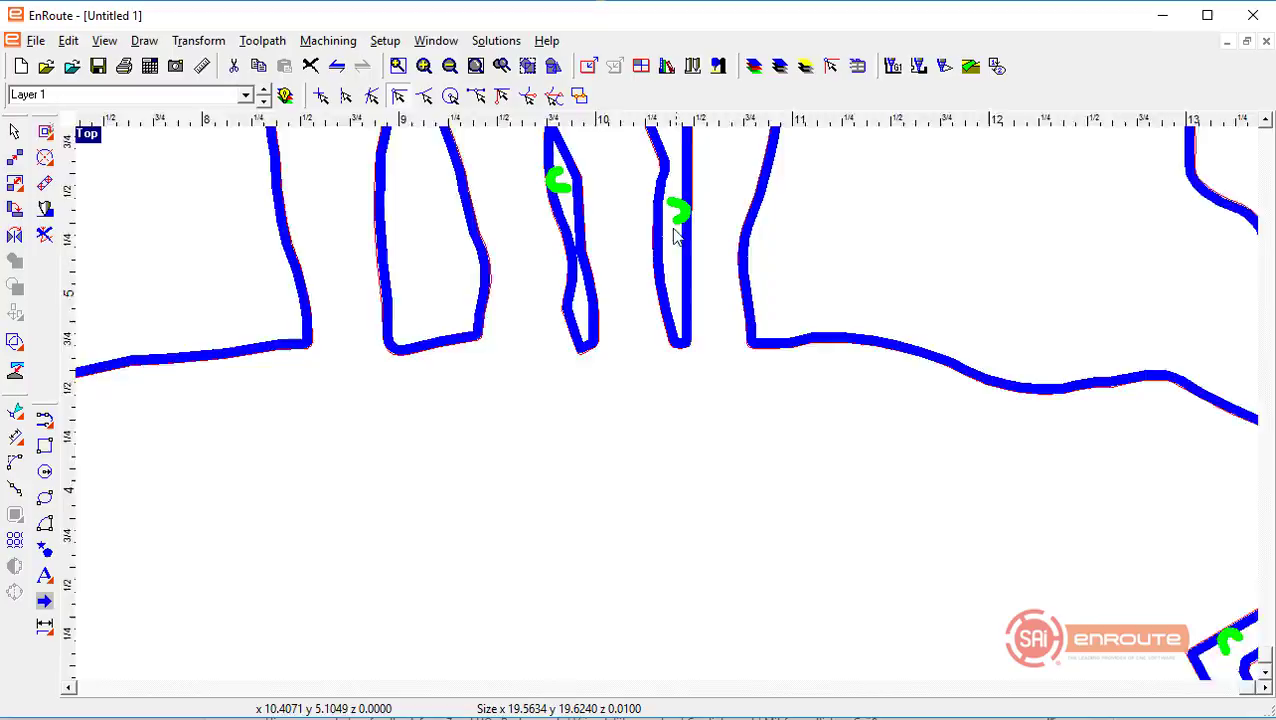
scroll(507, 215, "down", 4)
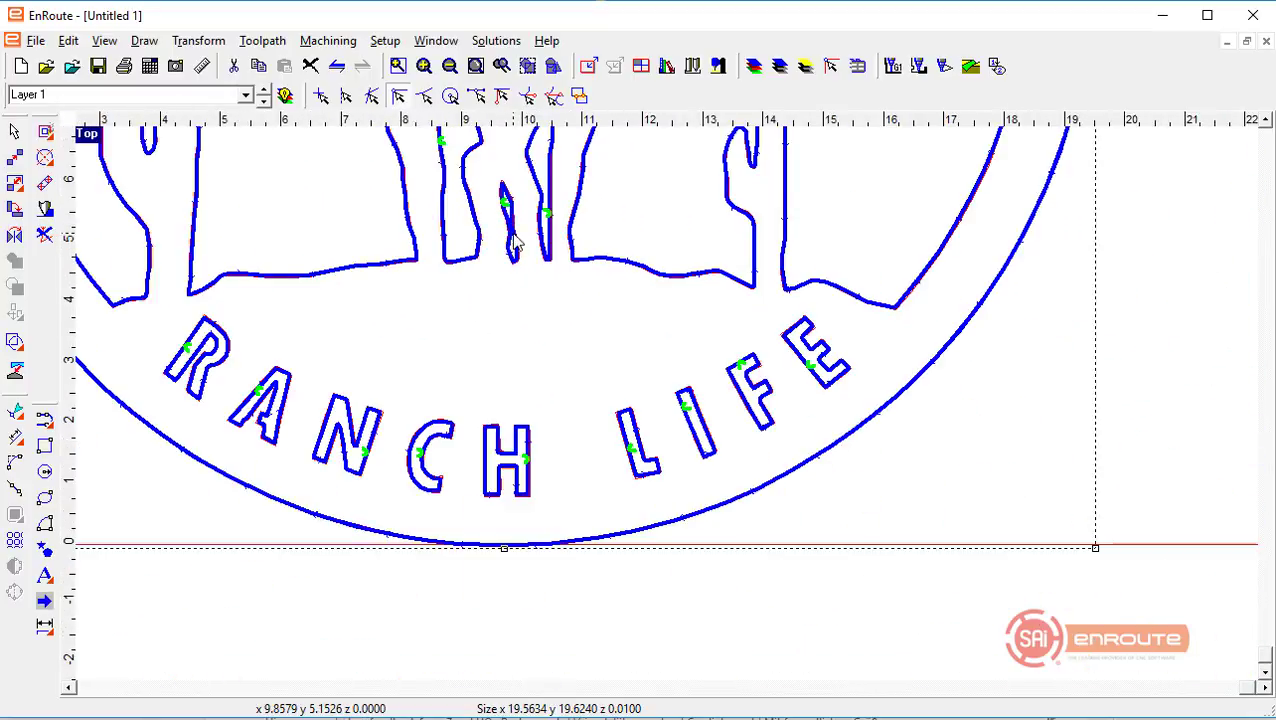
scroll(540, 147, "up", 5)
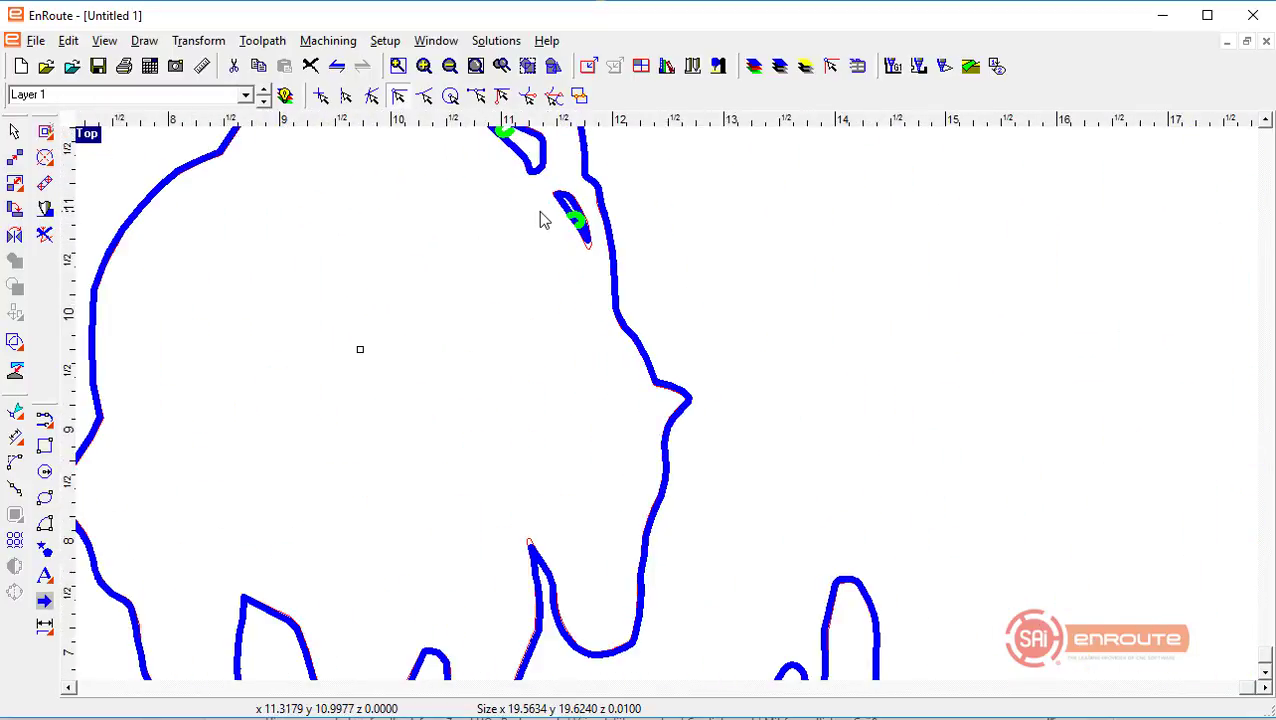
scroll(560, 260, "down", 3)
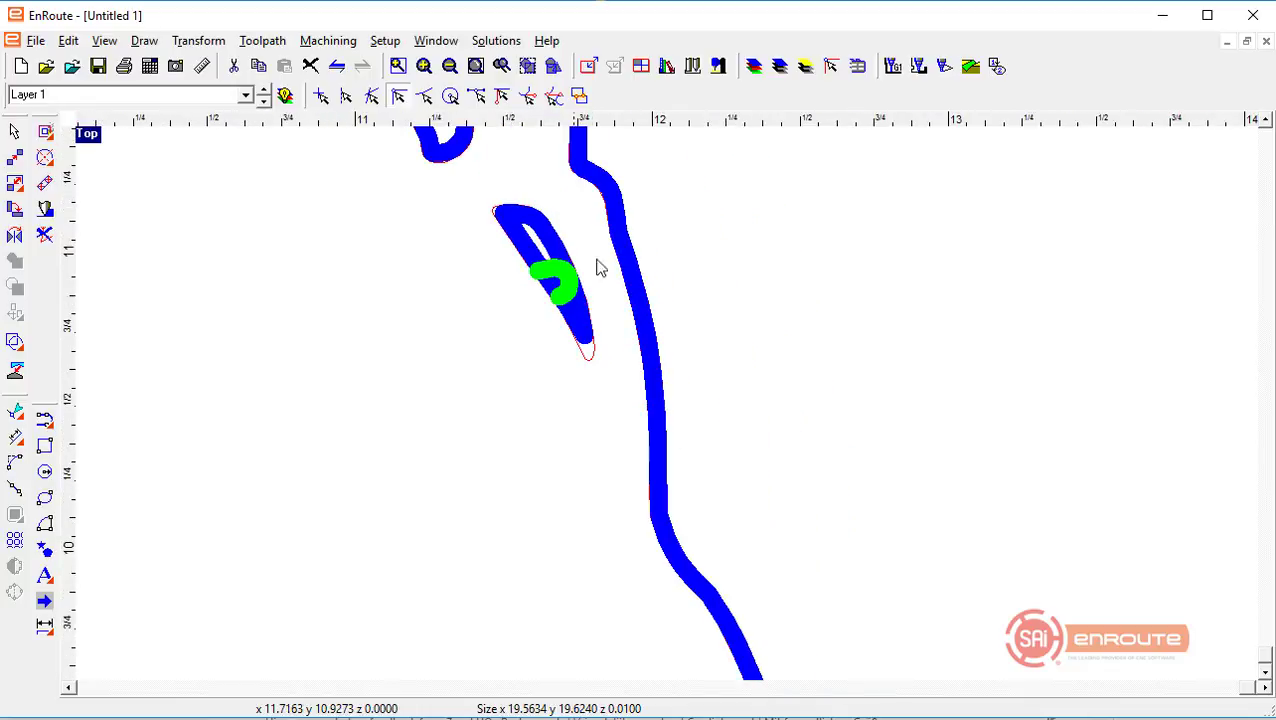
scroll(600, 240, "up", 2)
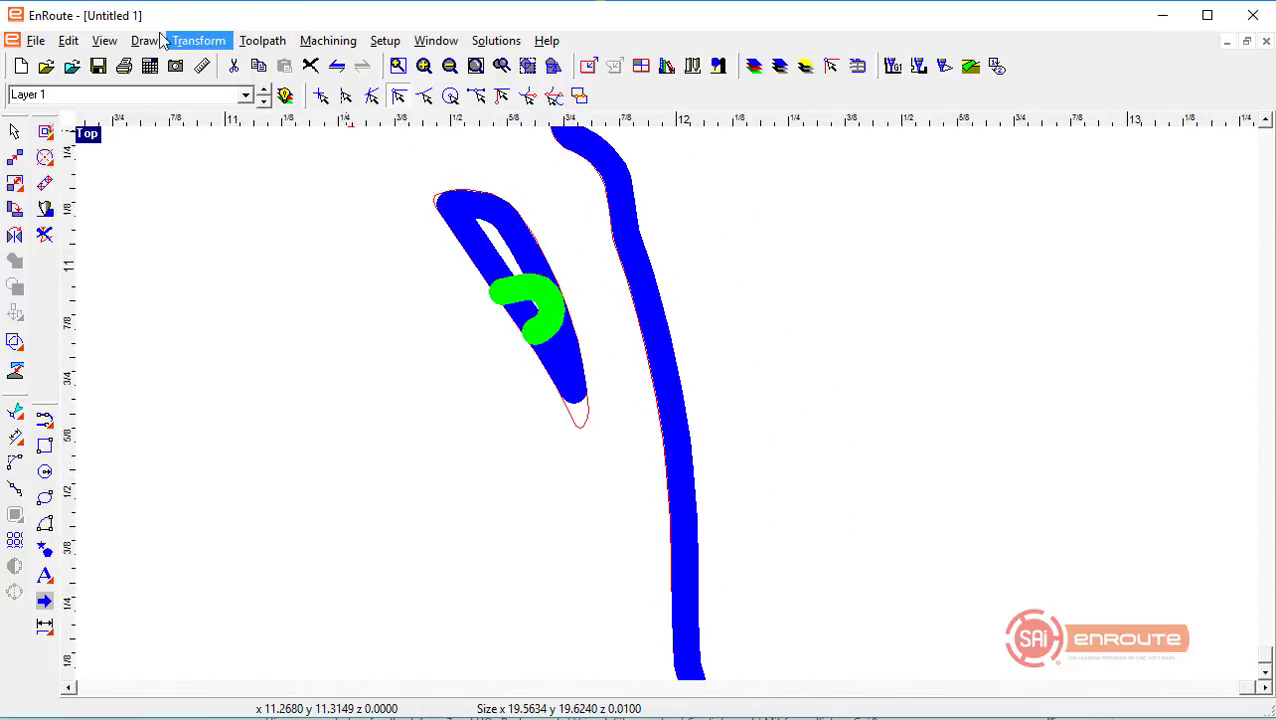
Step: With Edit Entry/Exit, slide the narrow slot's green lead farther up the slot, then exit the tool
left_click(260, 41)
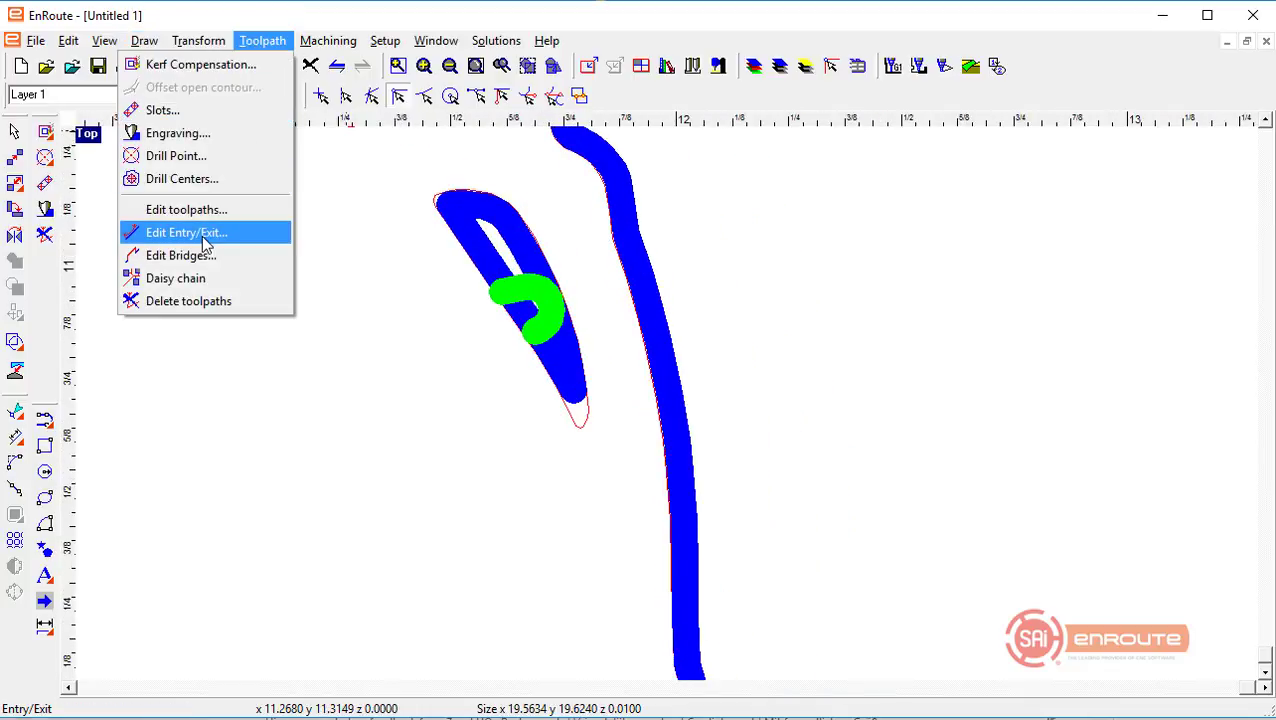
left_click(190, 232)
left_click_drag(548, 295, 520, 250)
right_click(276, 330)
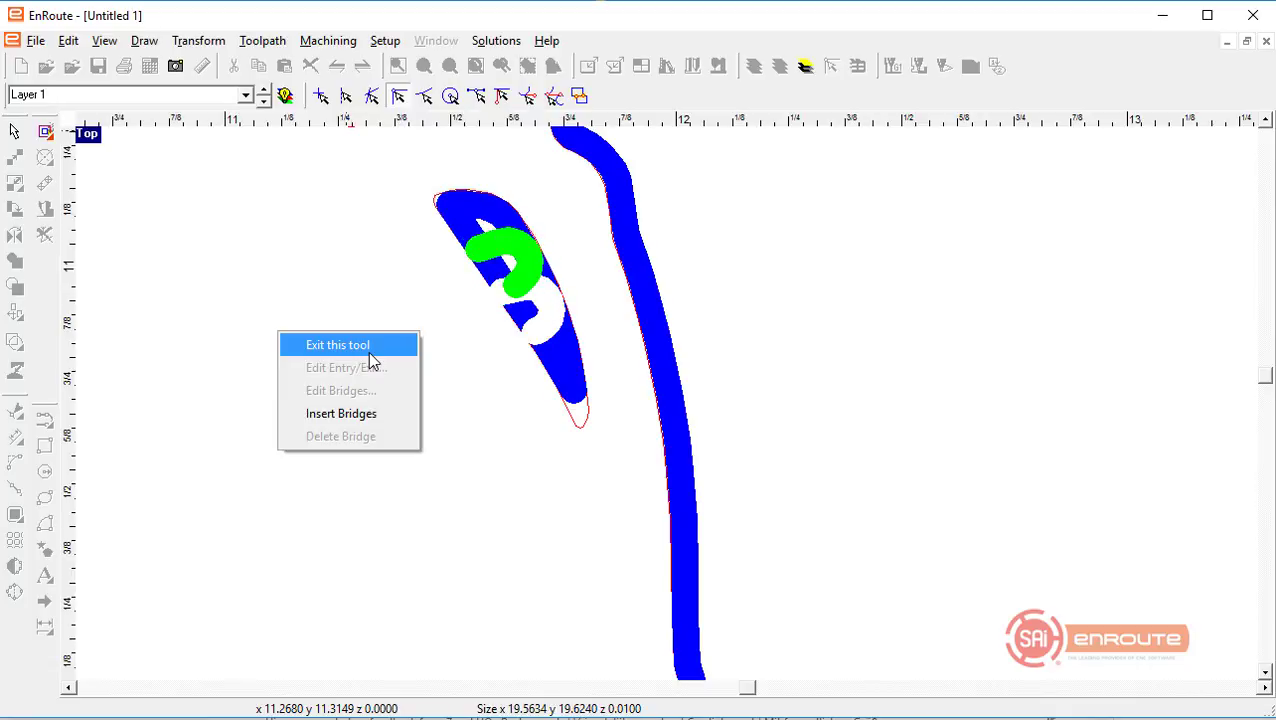
left_click(368, 347)
scroll(375, 368, "down", 5)
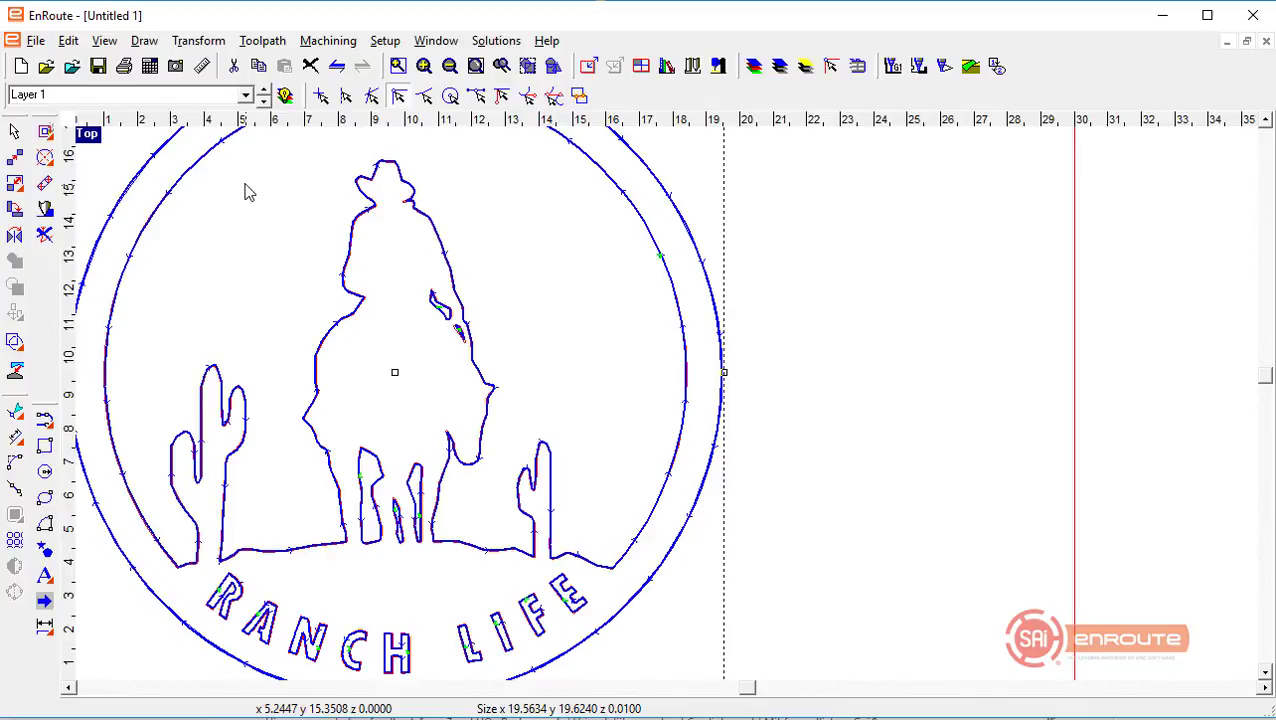
scroll(470, 385, "down", 3)
Step: Select the whole Ranch Life design and delete all its toolpaths
left_click_drag(379, 276, 737, 678)
left_click(44, 234)
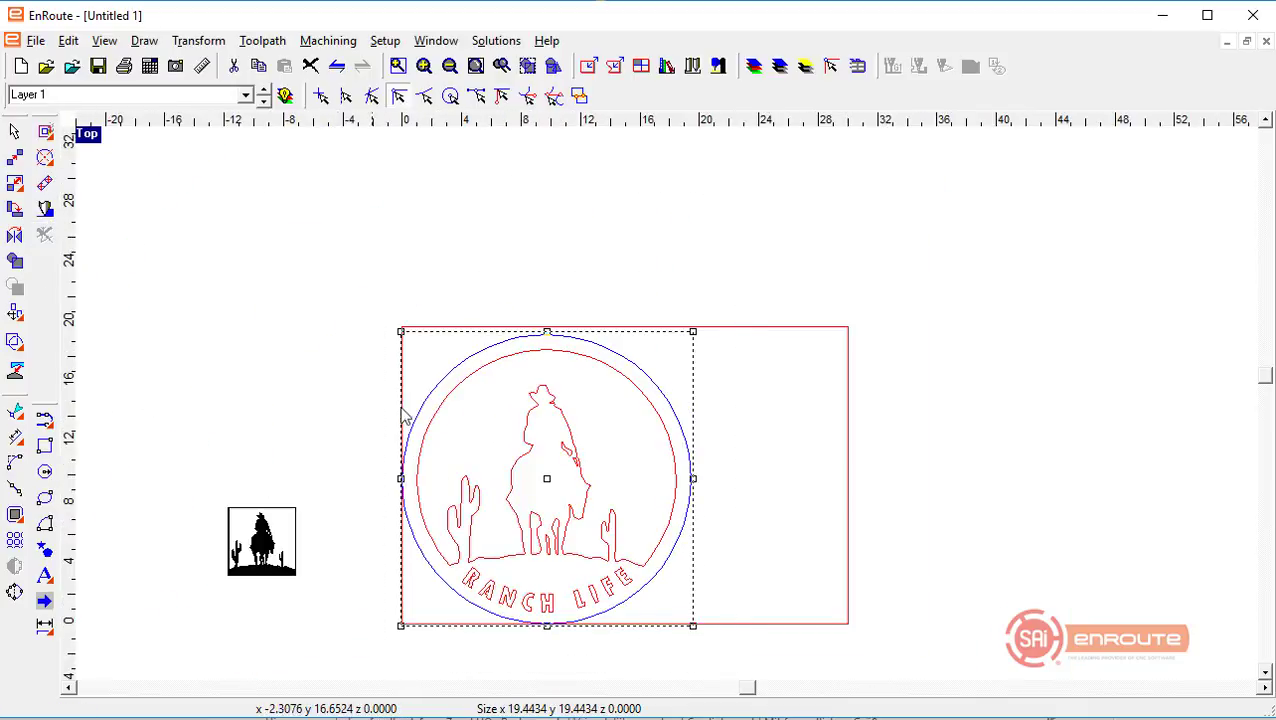
scroll(668, 392, "up", 4)
scroll(668, 392, "up", 5)
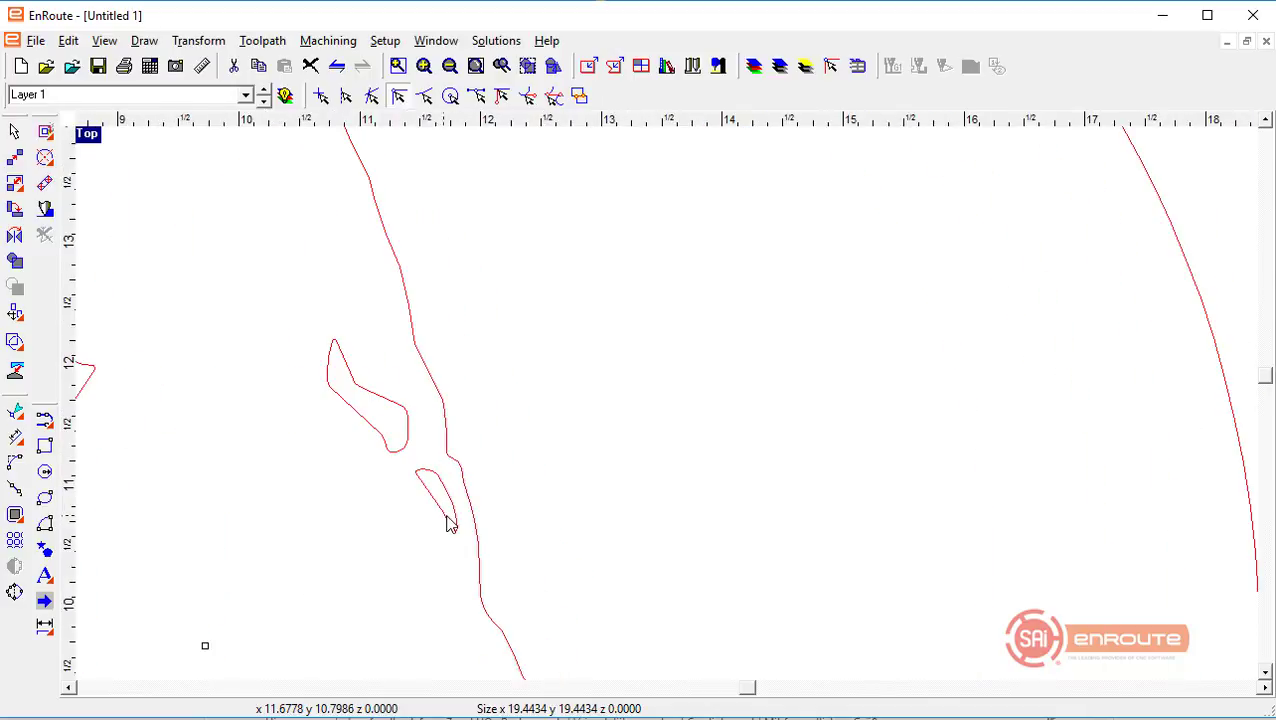
scroll(422, 565, "up", 3)
Step: Edit the points of the small inner slot beside the rider, selecting its nodes and bottom curve
left_click(300, 441)
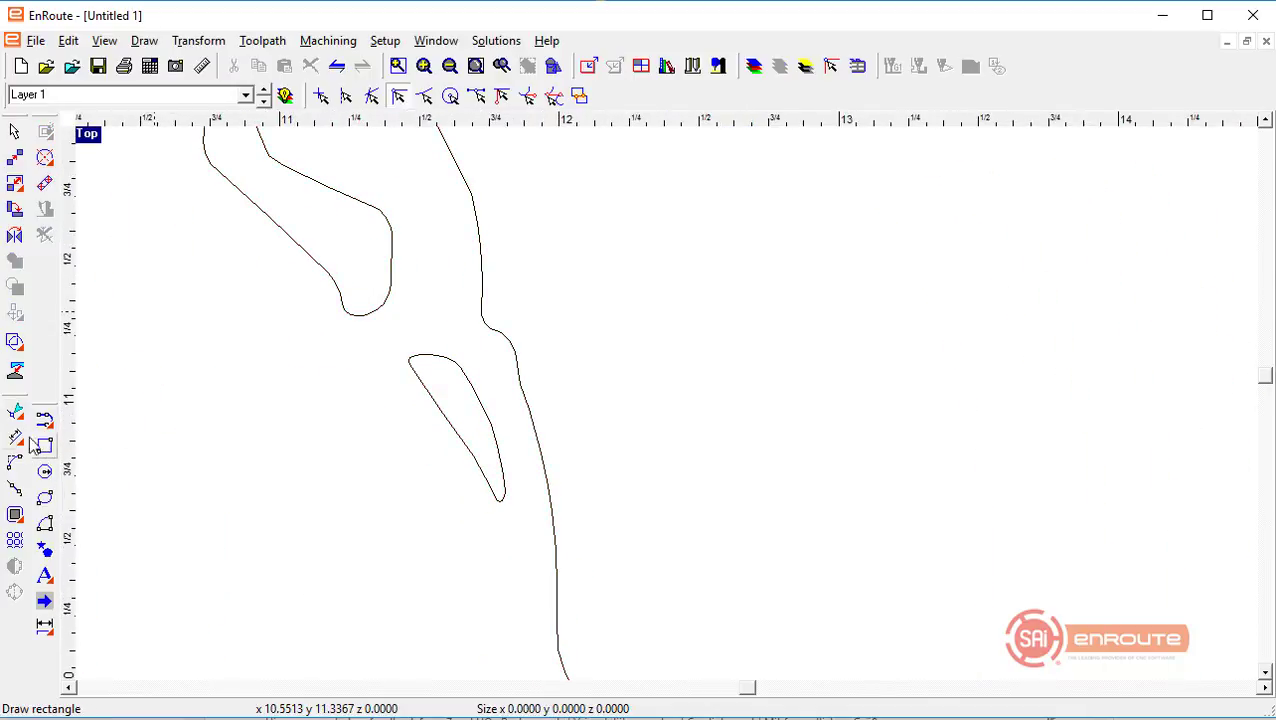
left_click(410, 362)
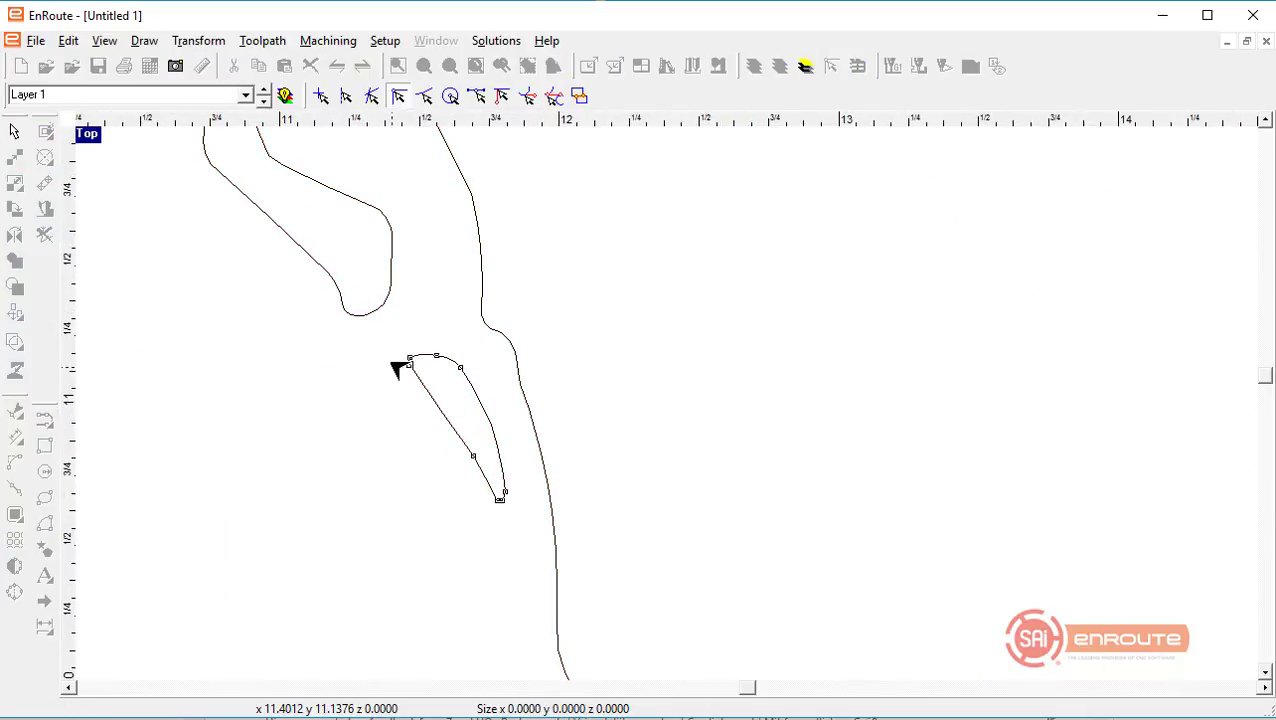
left_click_drag(397, 352, 491, 513)
scroll(470, 464, "up", 3)
left_click_drag(420, 410, 462, 475)
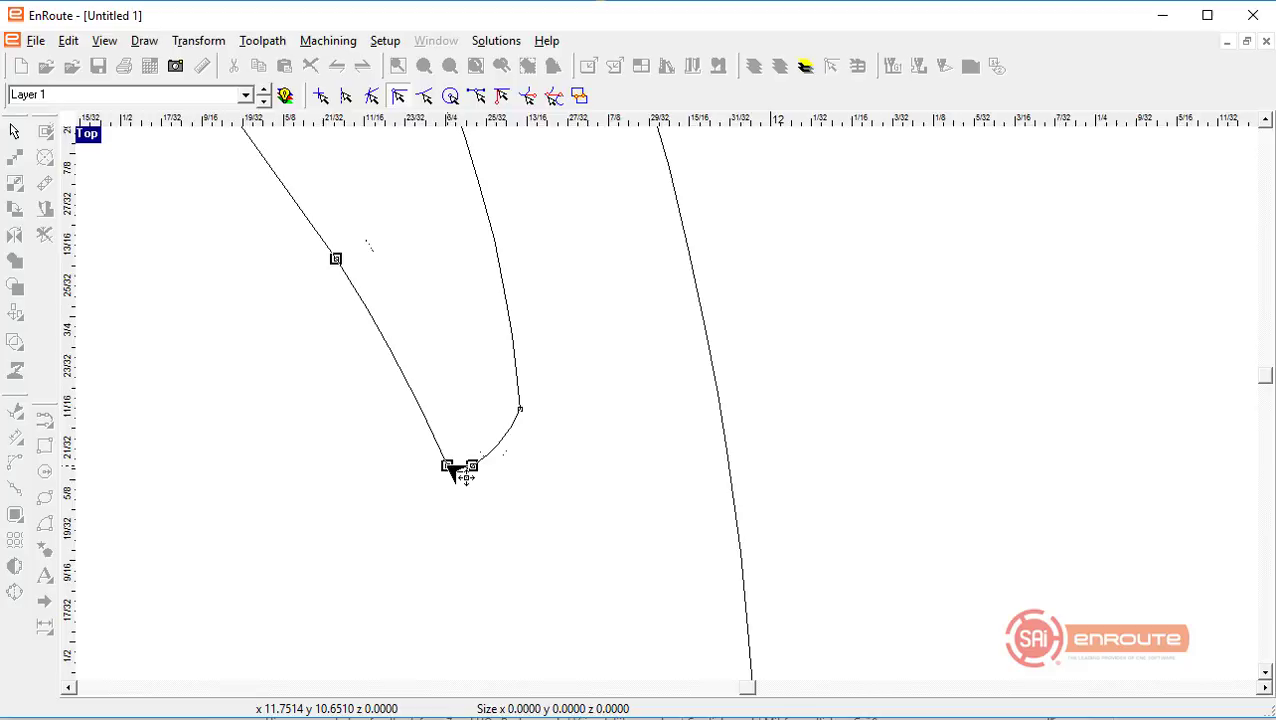
left_click(500, 438)
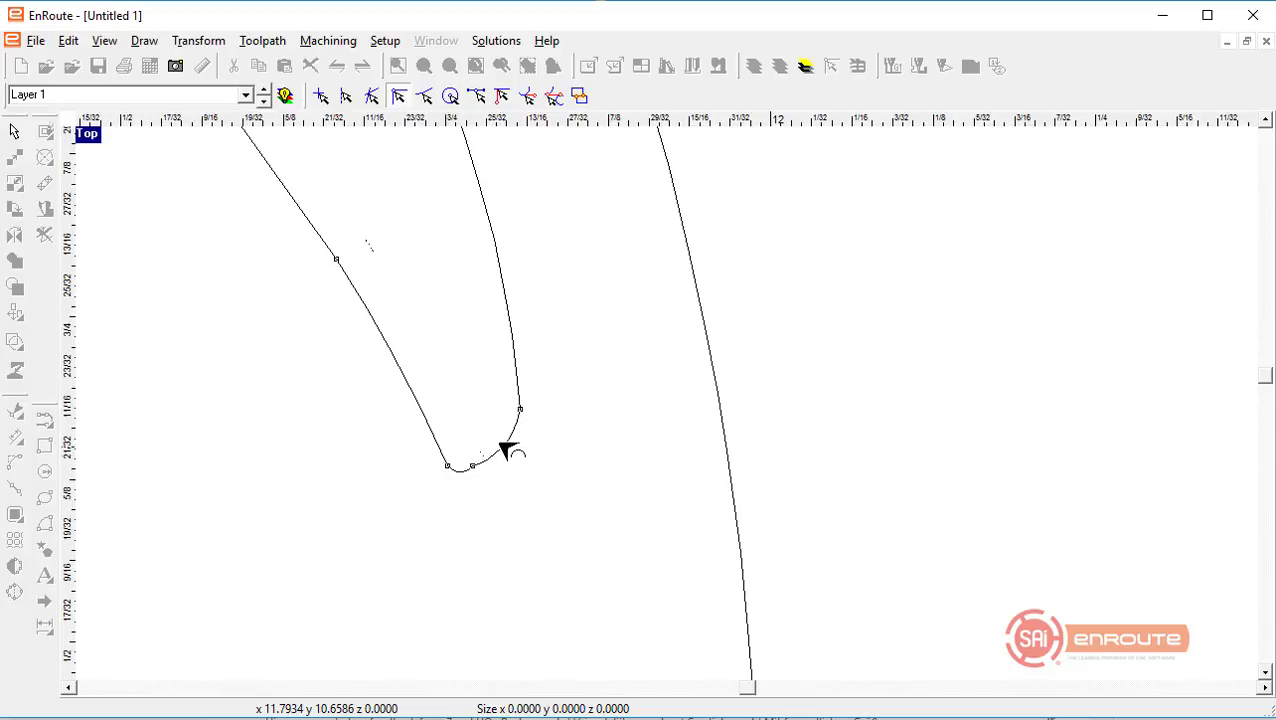
key("Escape")
scroll(641, 578, "down", 3)
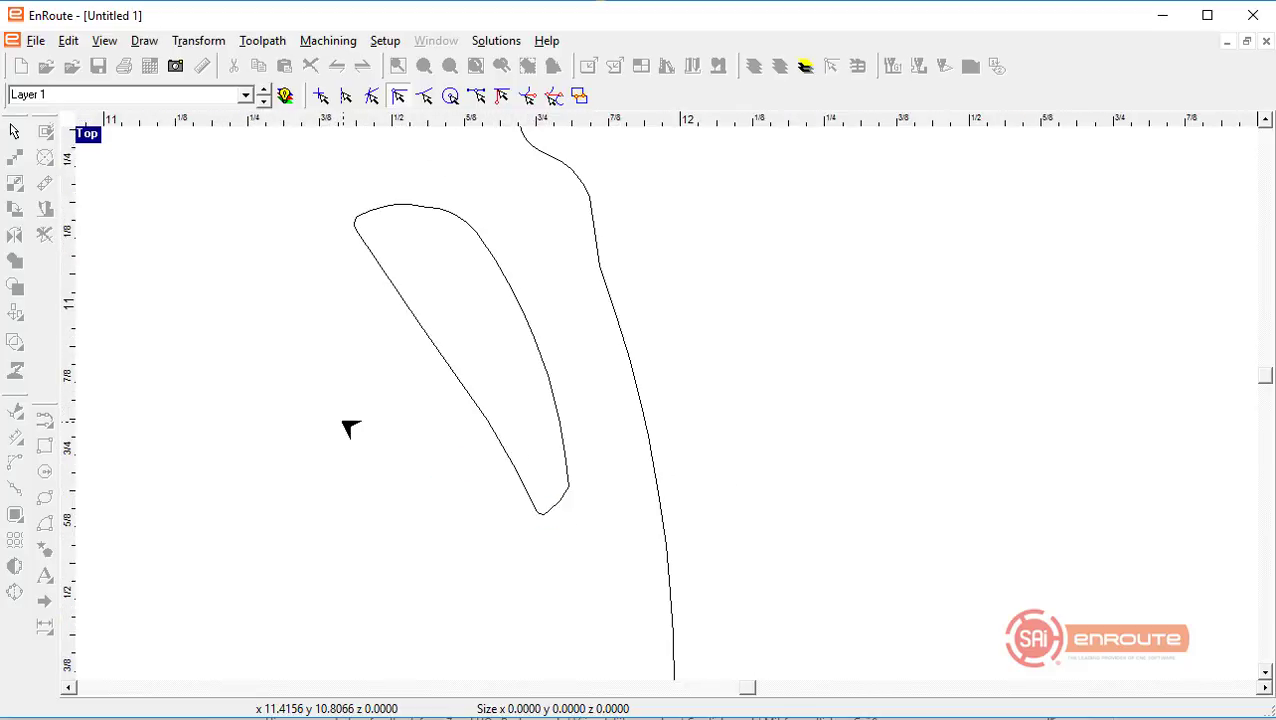
key("Escape")
scroll(521, 386, "down", 3)
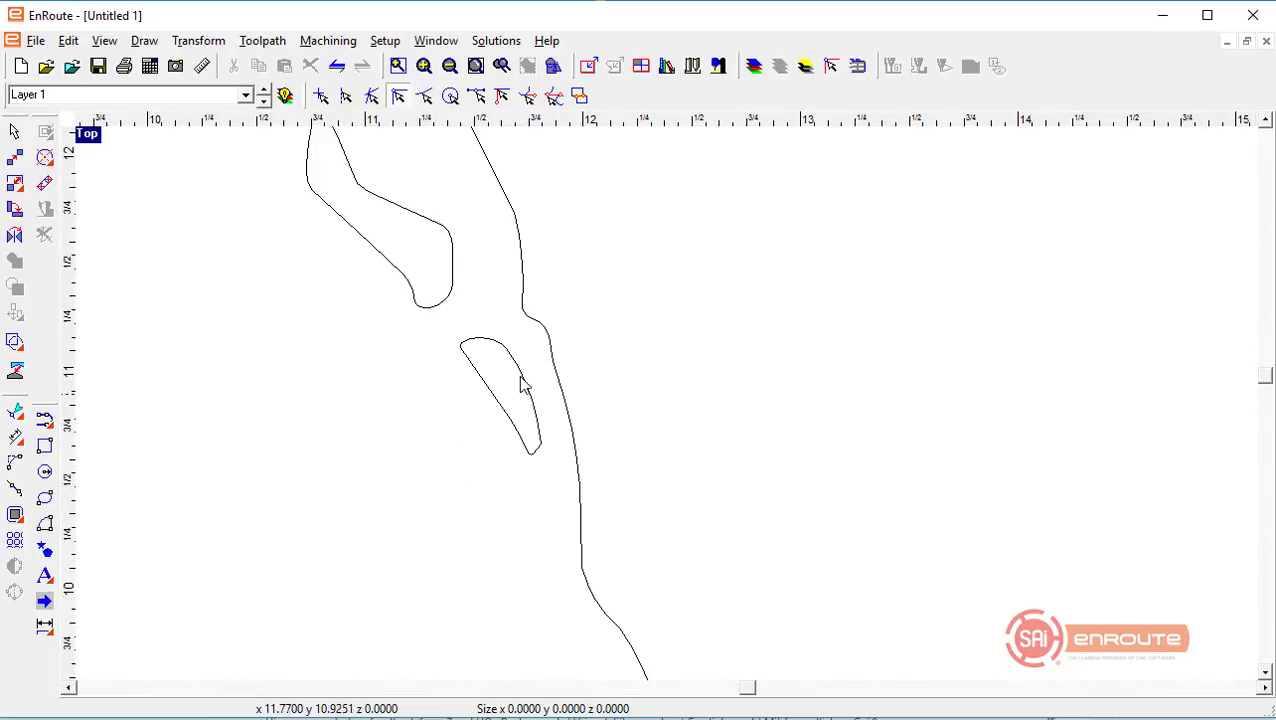
Step: Slim the small outline above the slot by moving four of its nodes down and left
left_click(435, 308)
scroll(473, 338, "down", 3)
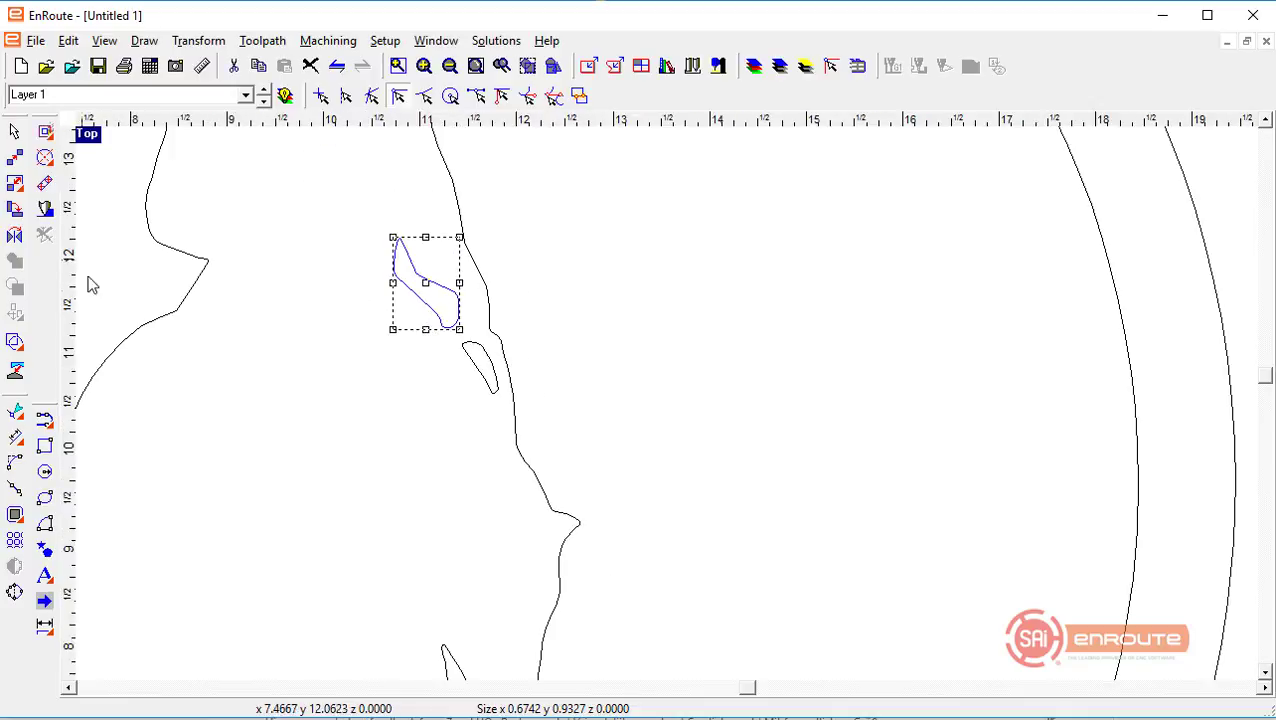
left_click(15, 410)
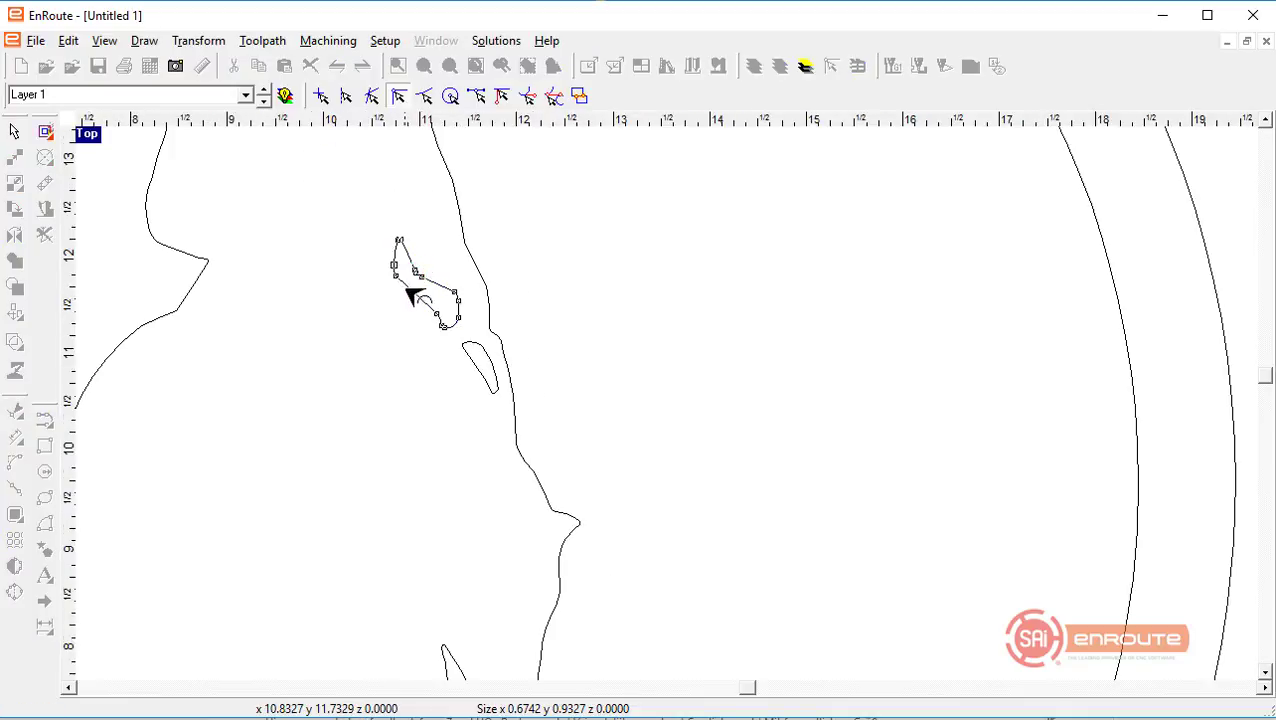
scroll(412, 296, "up", 2)
left_click_drag(376, 216, 406, 272)
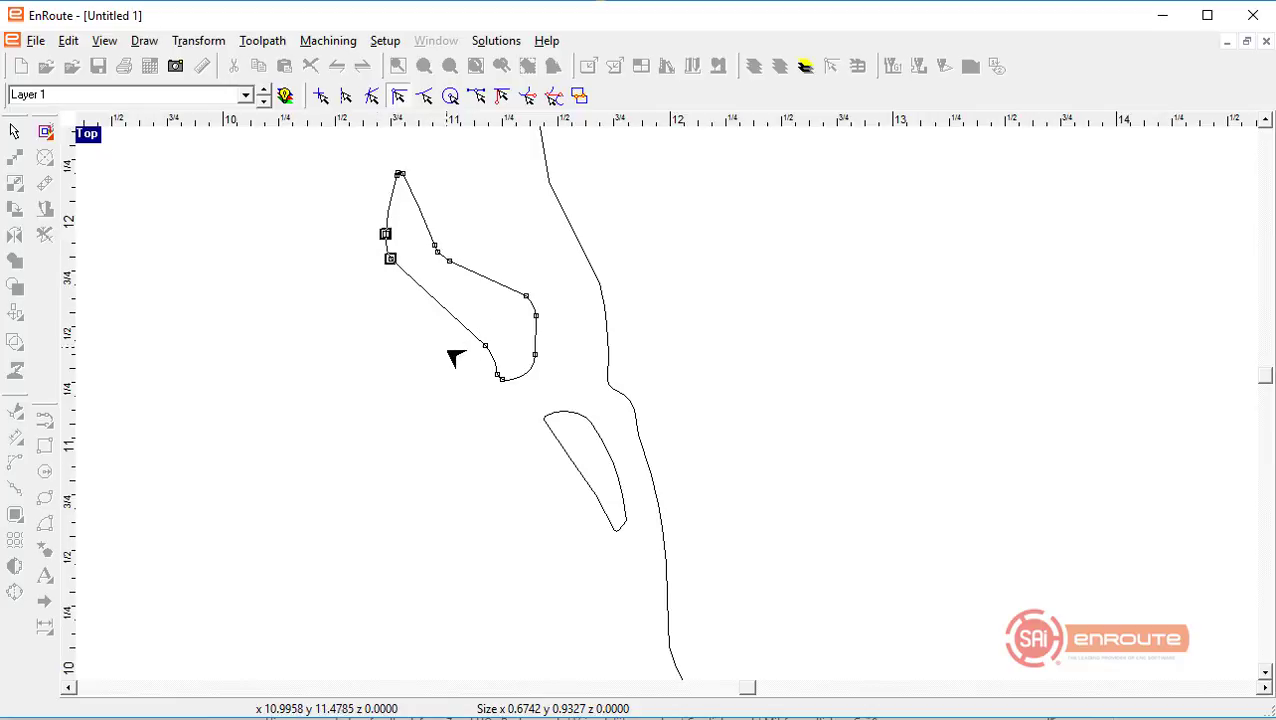
mouse_move(509, 394)
left_mouse_down("shift")
mouse_move(444, 340)
mouse_move(489, 386)
left_mouse_up("shift")
left_click(270, 453)
scroll(400, 380, "down", 6)
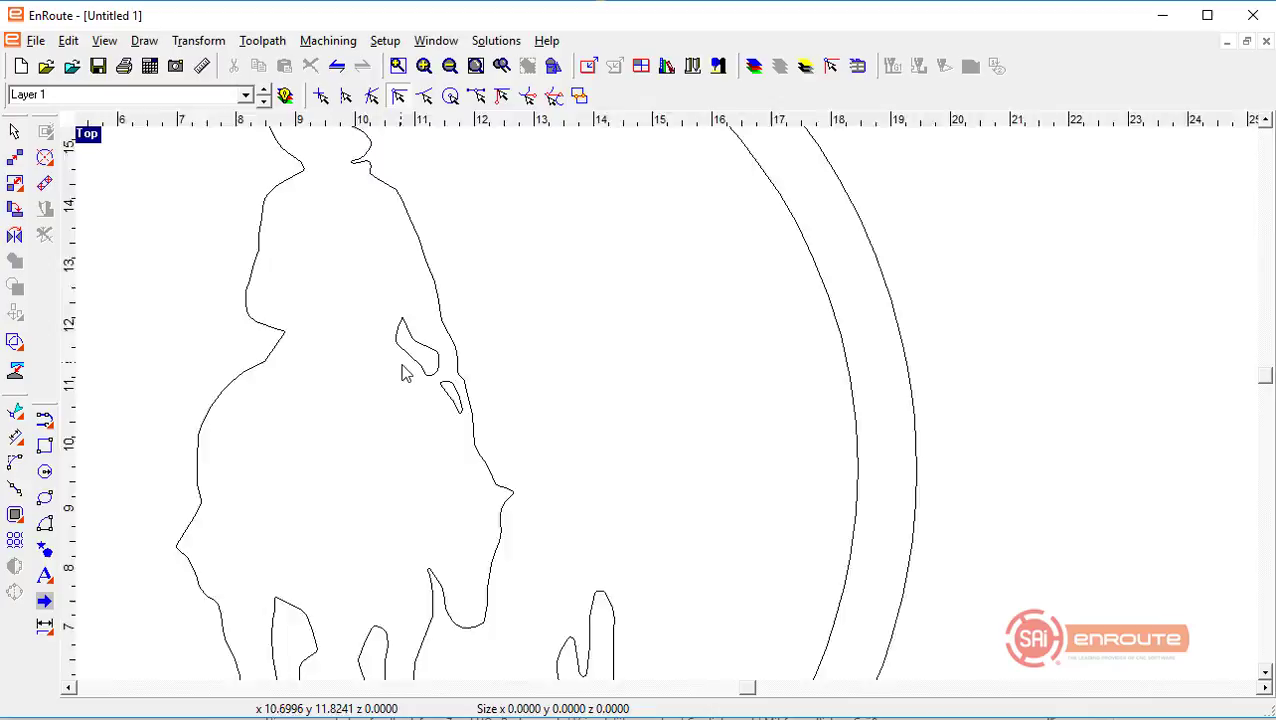
Step: Select the whole design and apply External kerf compensation with a 0.0600 in kerf width
left_click_drag(310, 218, 752, 620)
scroll(601, 404, "up", 5)
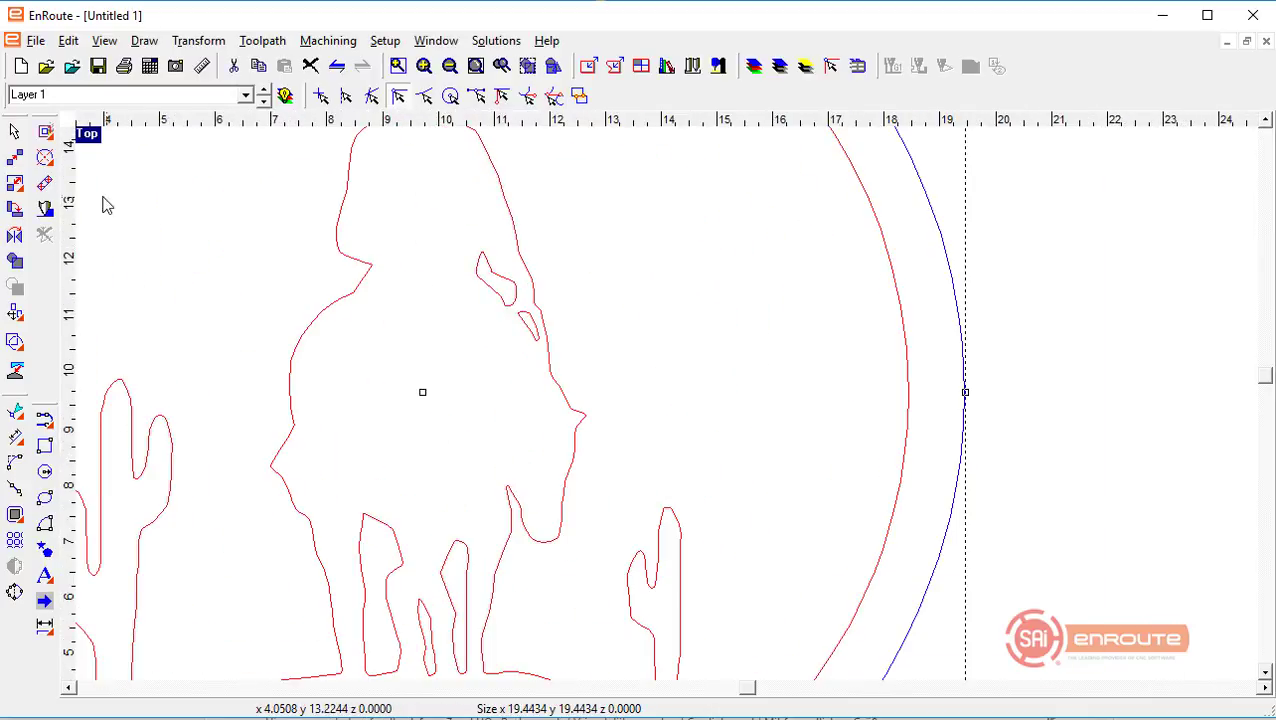
left_click(45, 132)
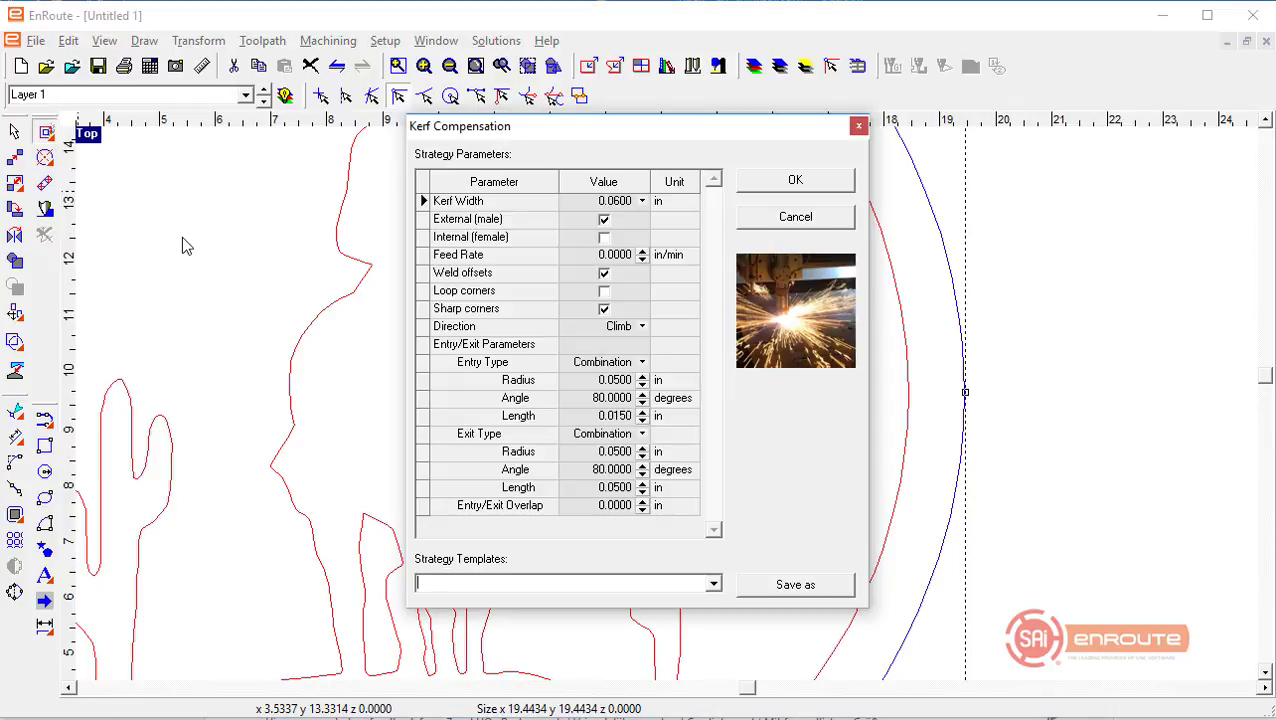
left_click(795, 181)
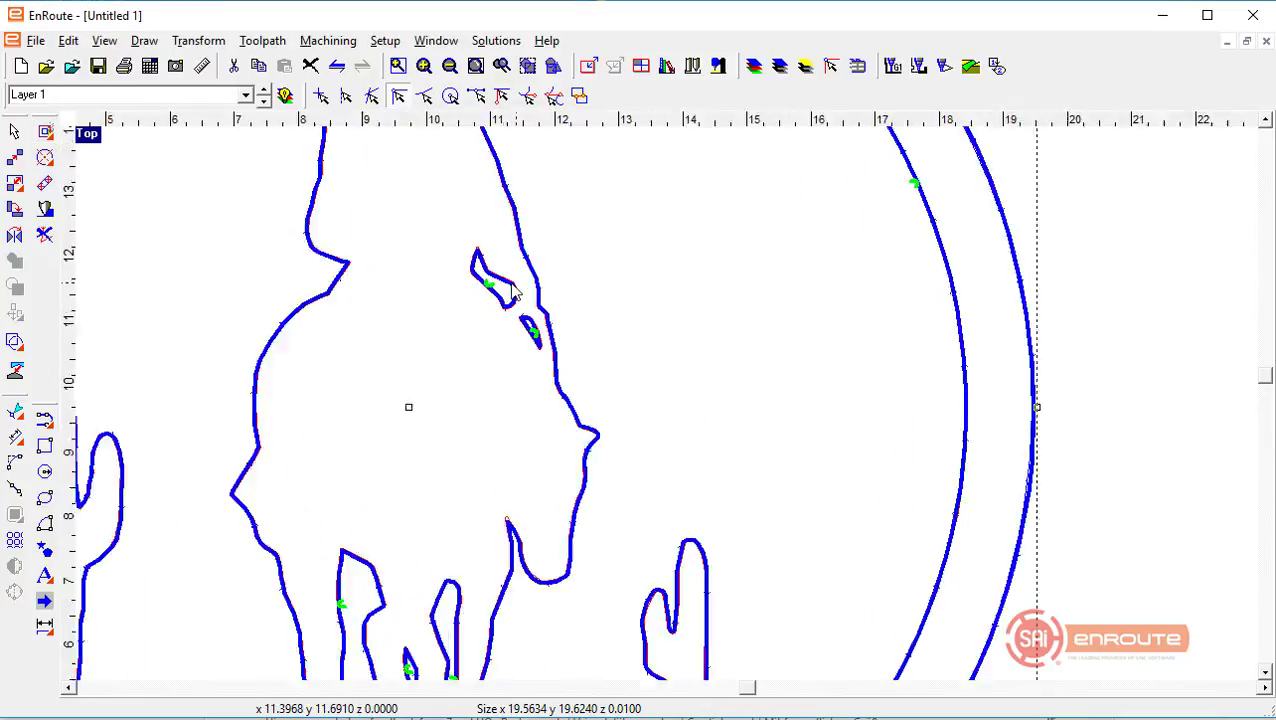
scroll(512, 291, "up", 5)
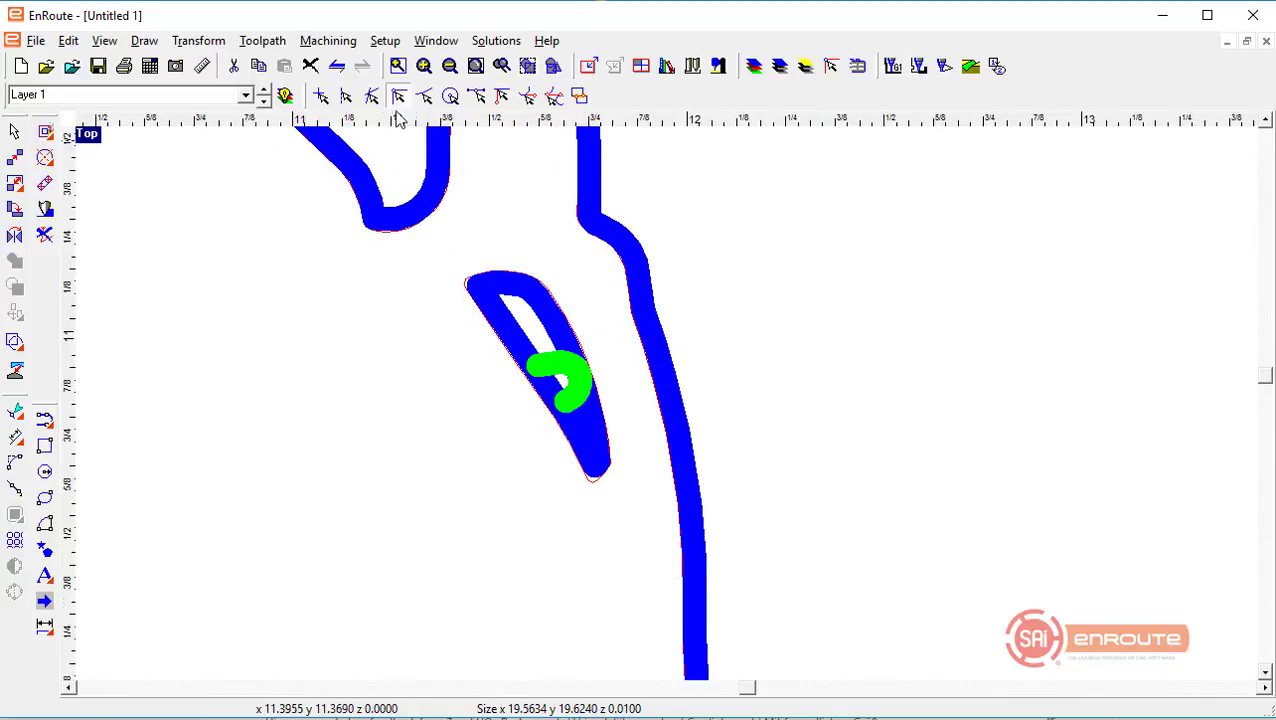
left_click(221, 42)
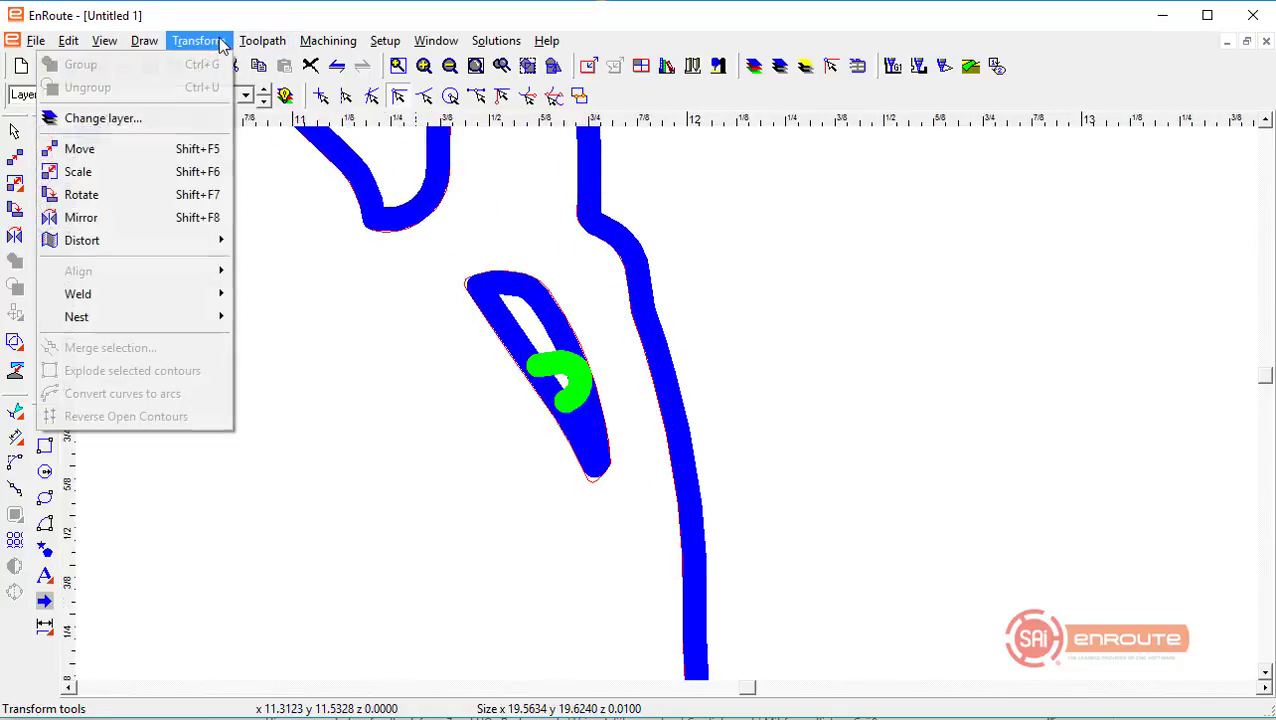
left_click(252, 238)
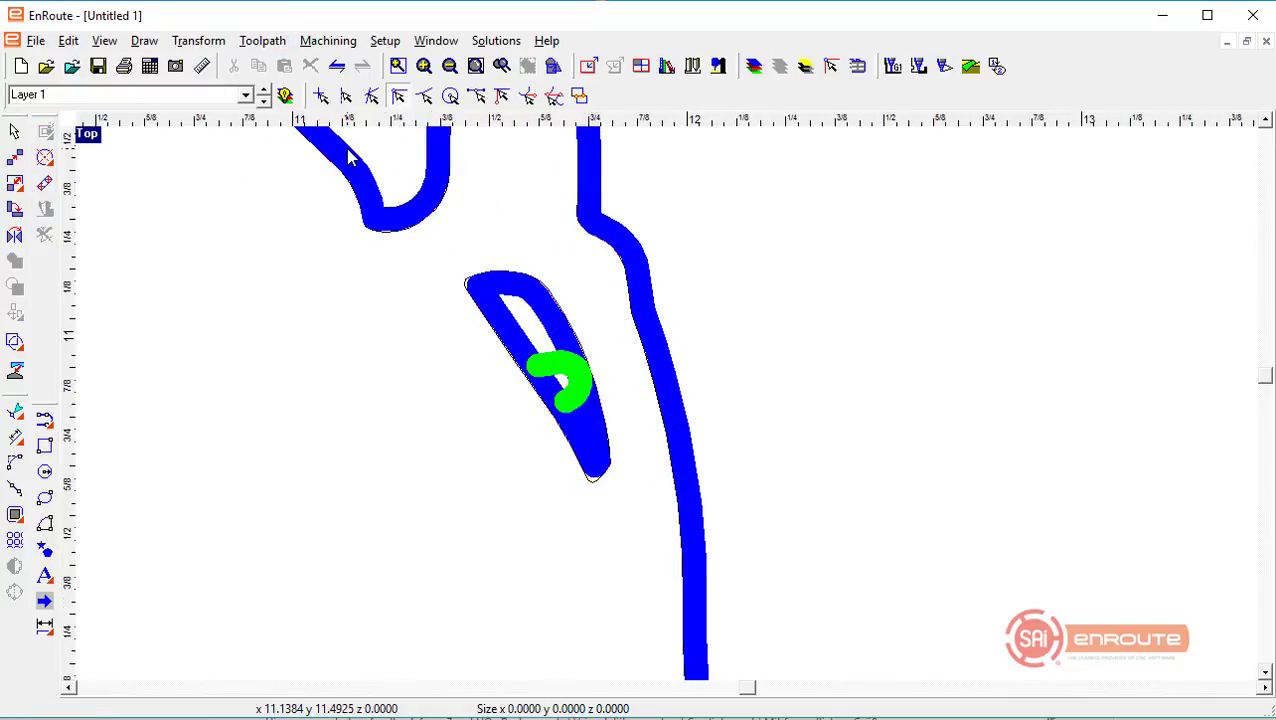
left_click(262, 41)
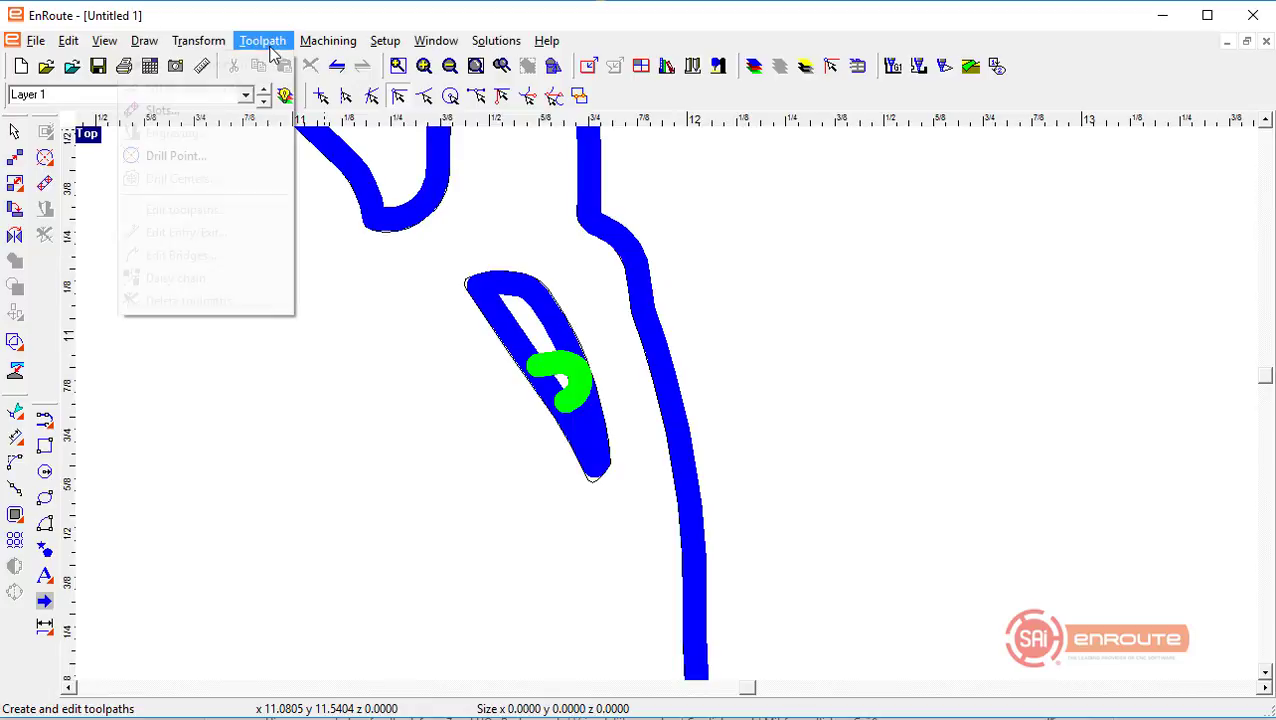
left_click(620, 266)
left_click(262, 41)
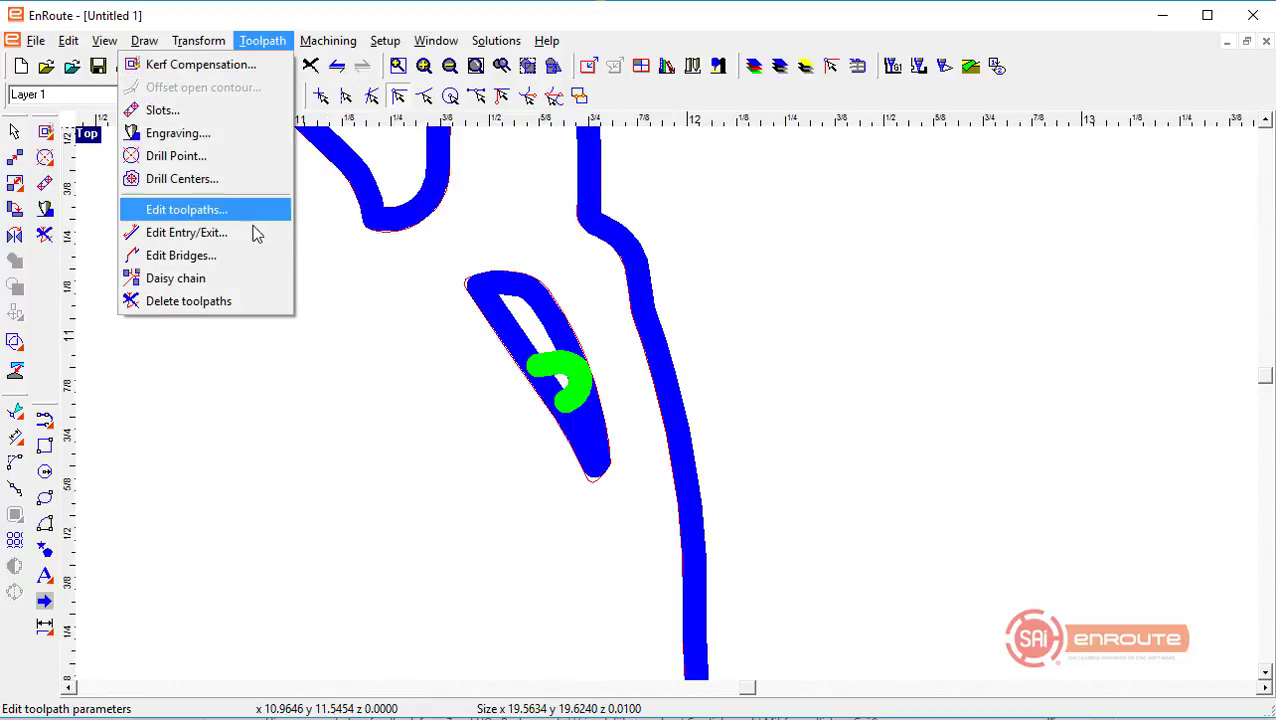
left_click(186, 232)
left_click_drag(565, 378, 512, 322)
right_click(274, 437)
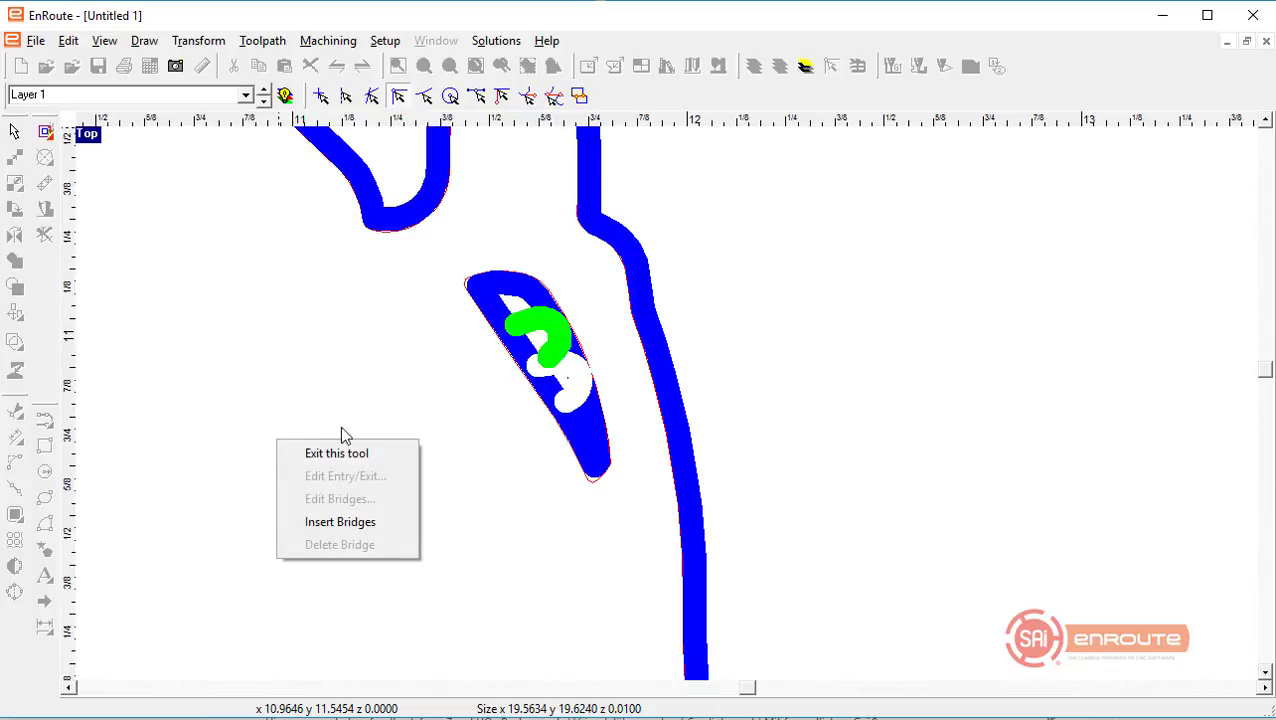
left_click(341, 458)
scroll(565, 308, "down", 3)
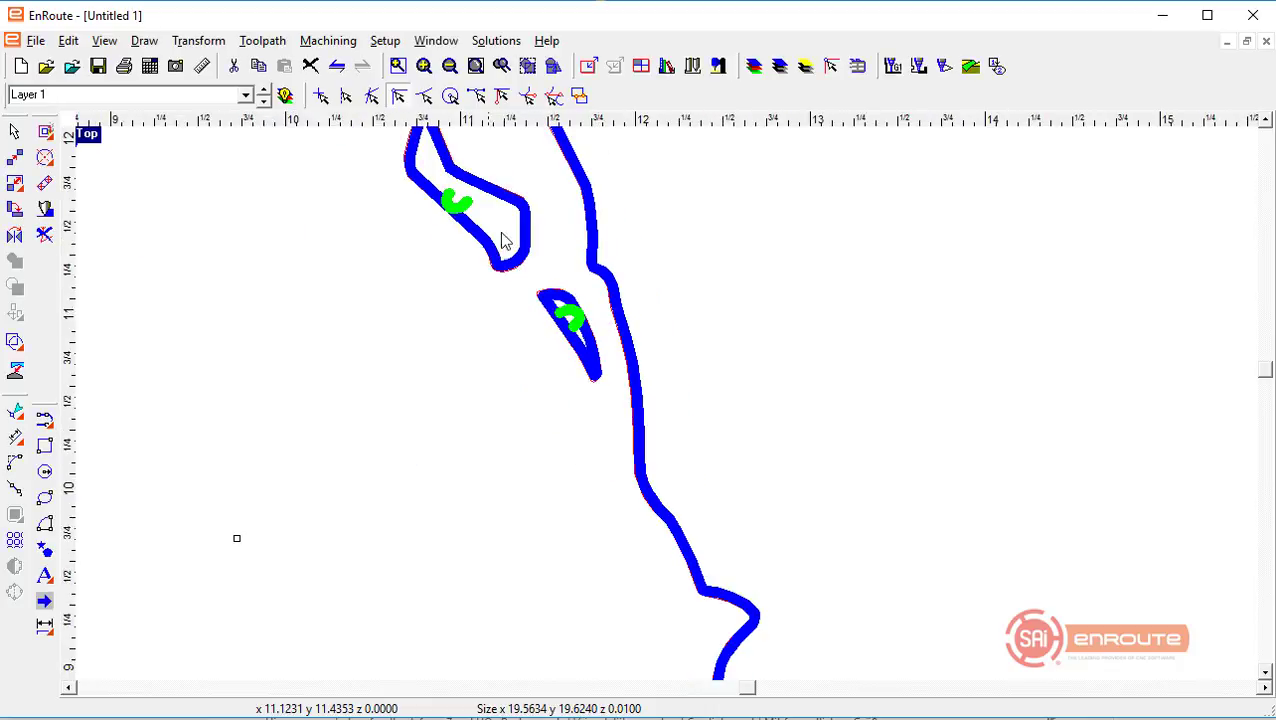
scroll(505, 255, "down", 2)
scroll(495, 279, "down", 3)
scroll(500, 290, "up", 3)
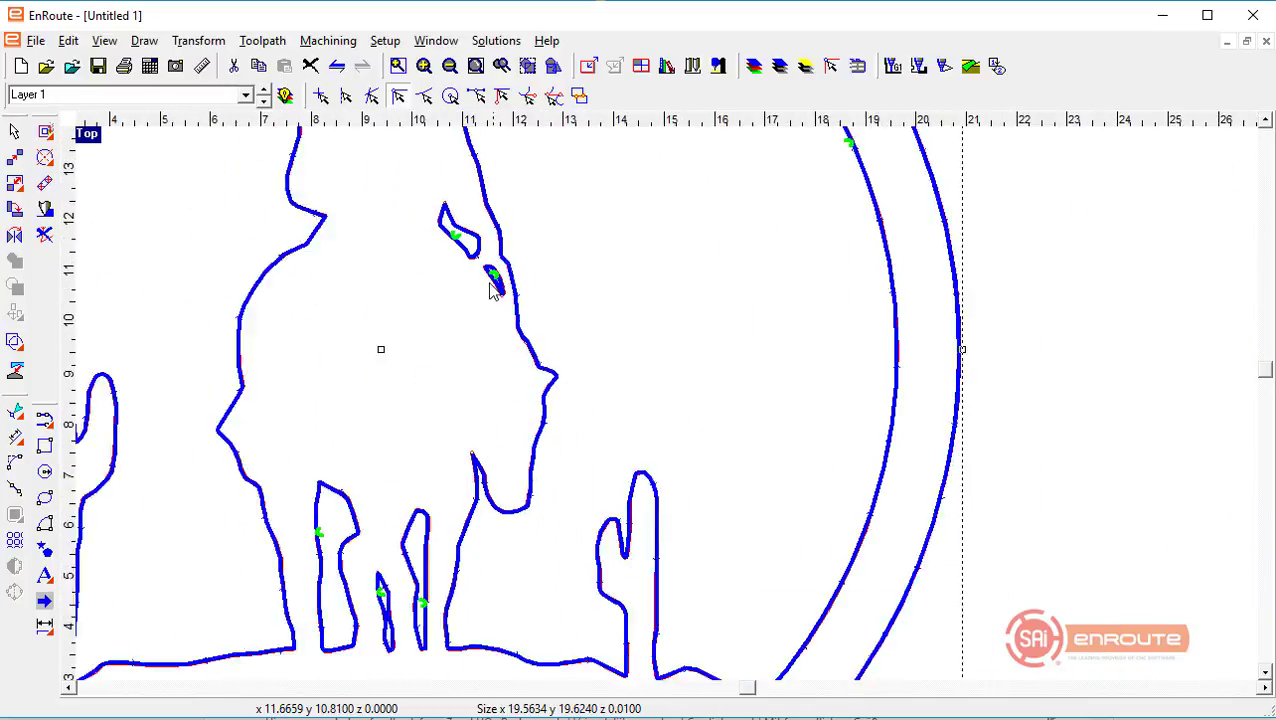
scroll(520, 310, "down", 4)
scroll(535, 322, "down", 4)
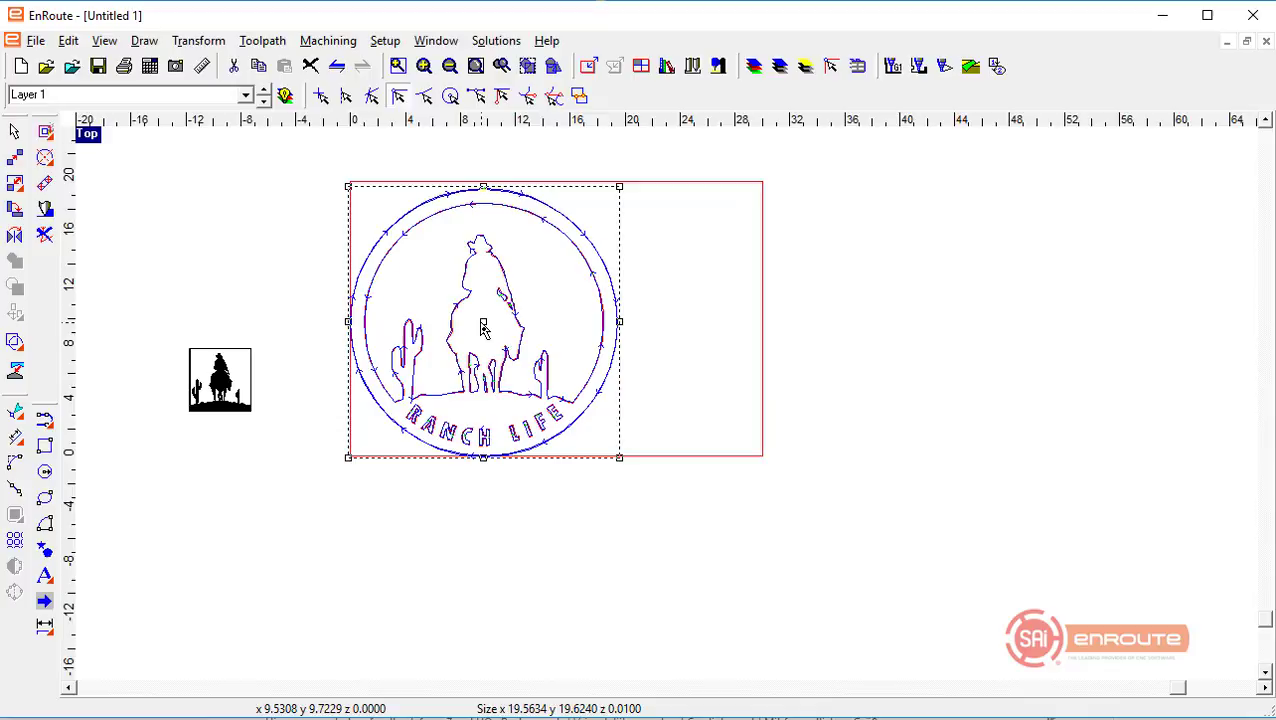
Step: Move the Ranch Life design to X 0.5, Y 0.5 with Precision Input Center, then deselect it
right_click(15, 183)
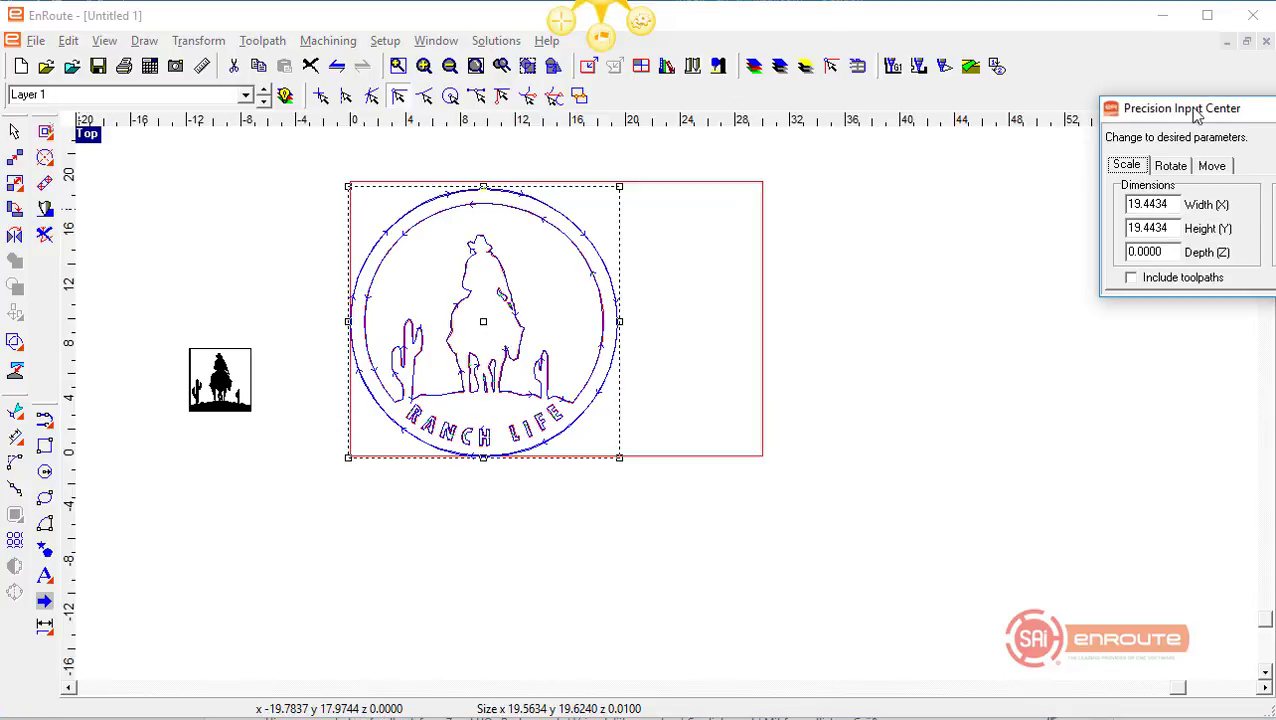
left_click(1222, 166)
left_click_drag(1162, 205, 1099, 210)
type("0.5")
key("Tab")
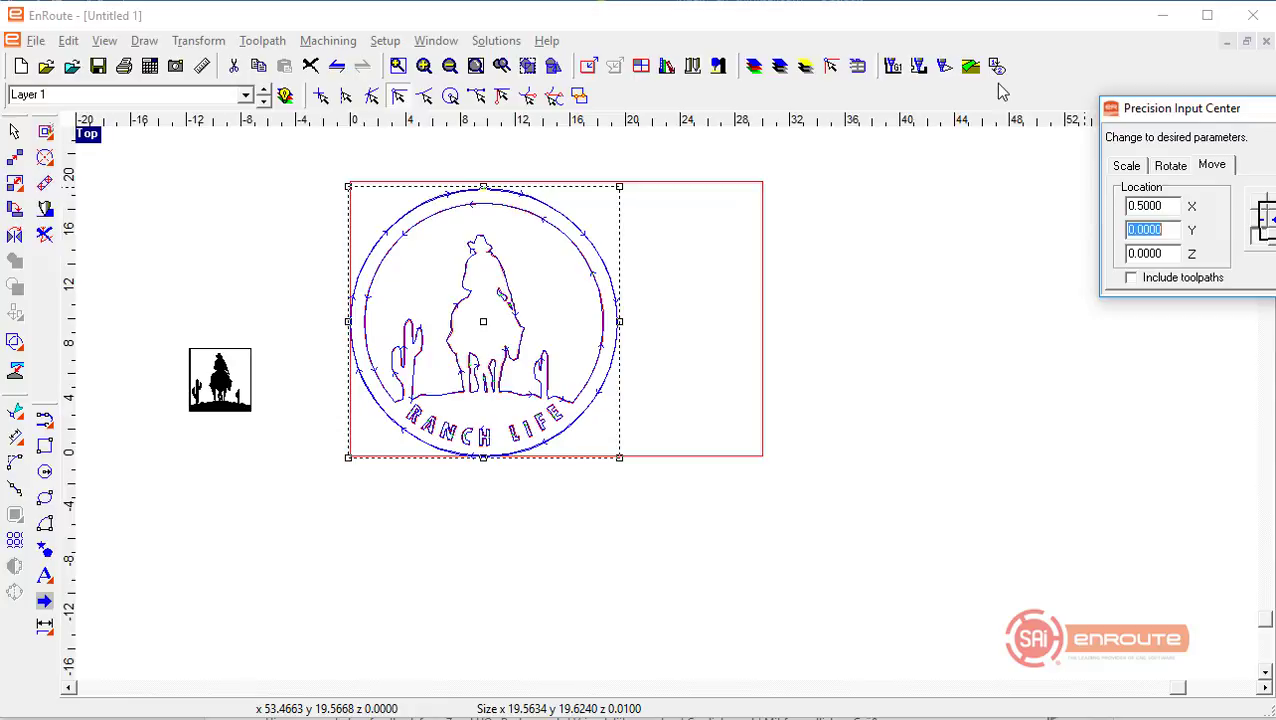
type("0.5")
key("Tab")
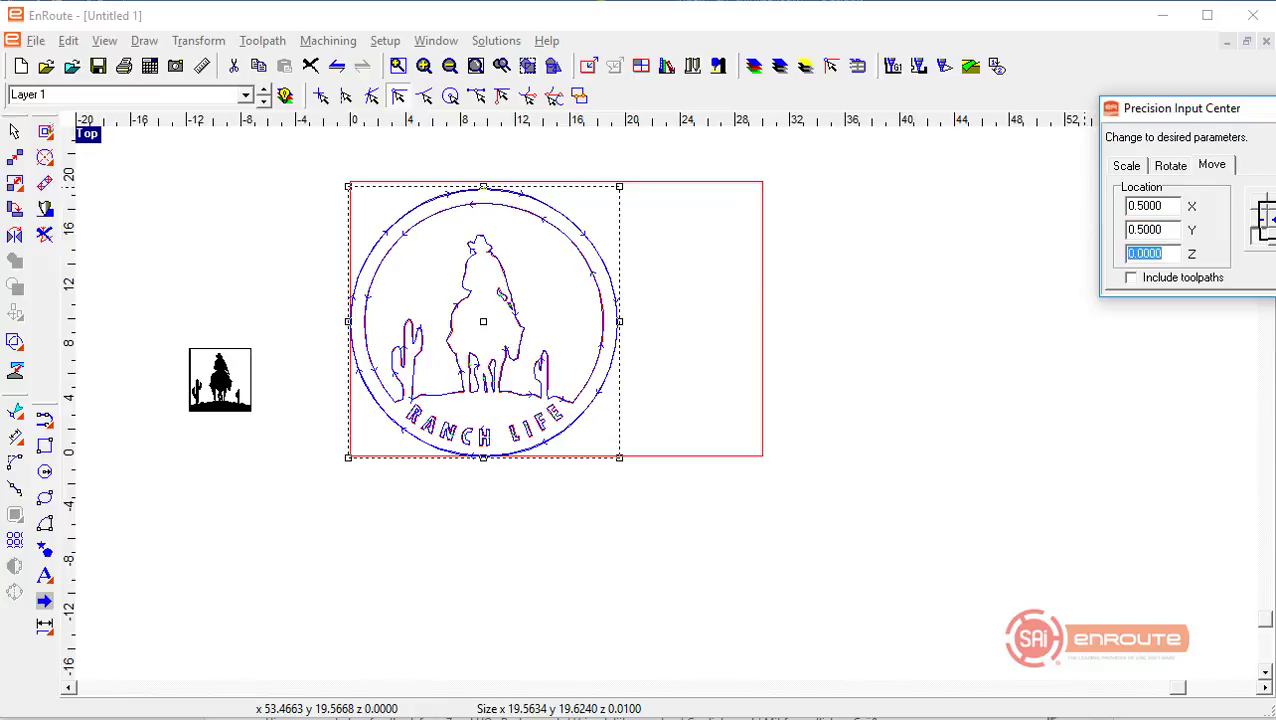
key("Return")
left_click(607, 216)
scroll(530, 168, "up", 2)
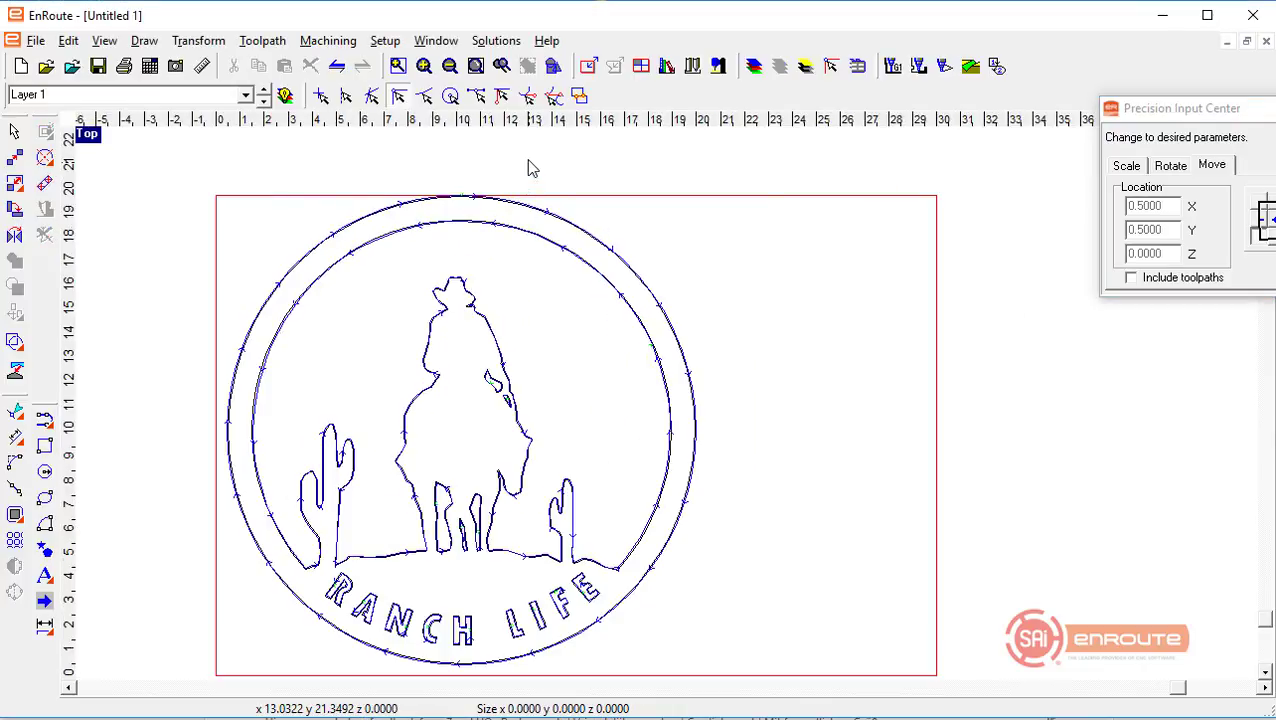
Step: Redefine the plate as 30 by 21 inches by setting its height to 21
left_click(588, 66)
key("Tab")
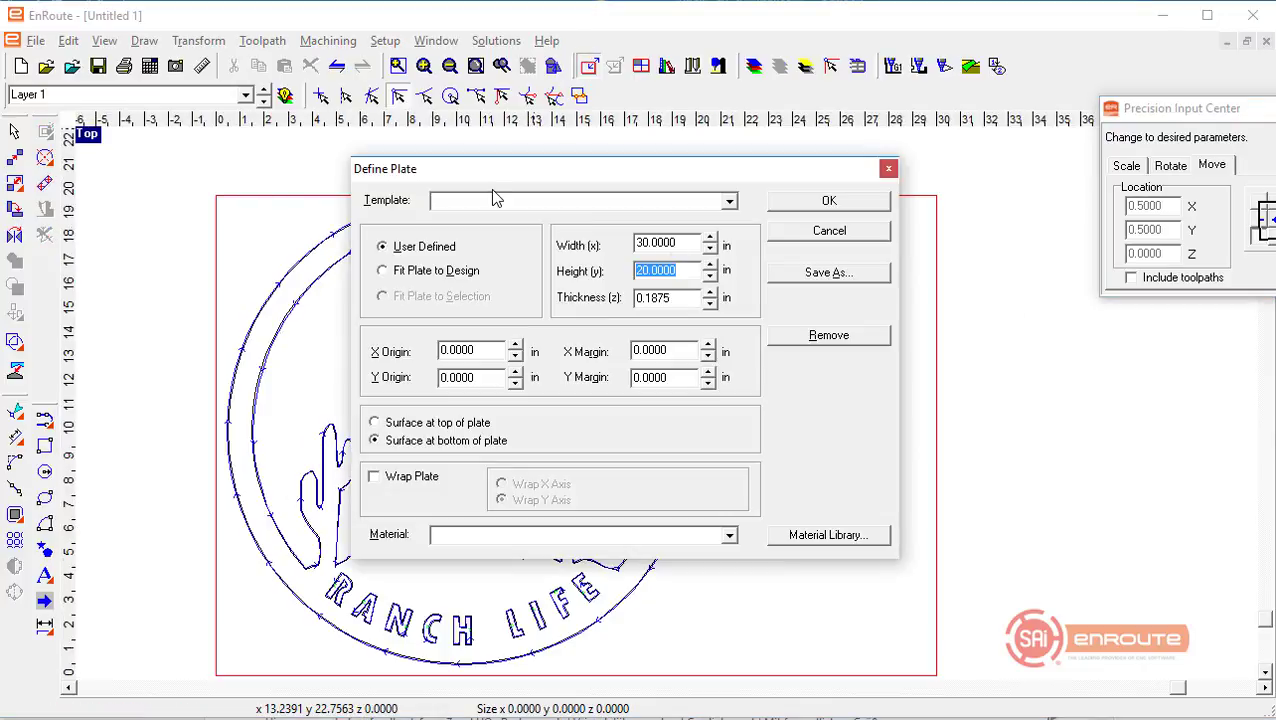
type("21")
key("Tab")
left_click(783, 203)
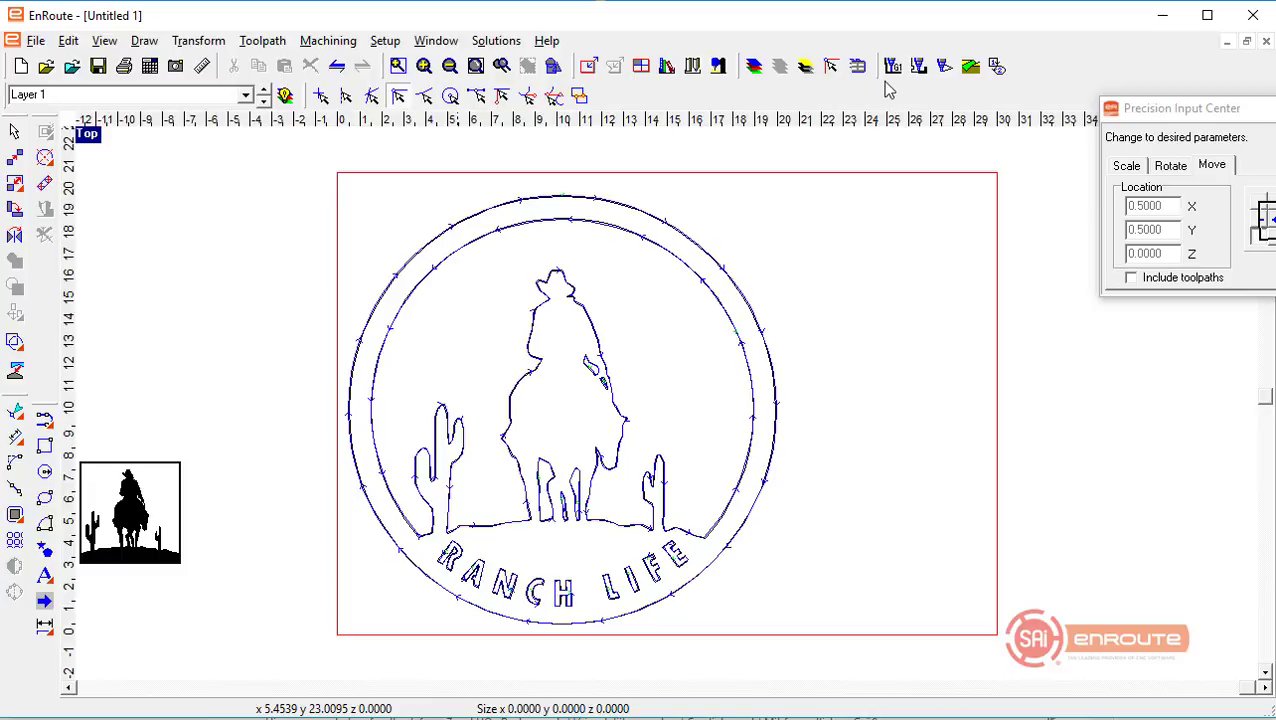
Step: Confirm in Machine setup that wincnc17 Plasma is the current machine driver
left_click(385, 41)
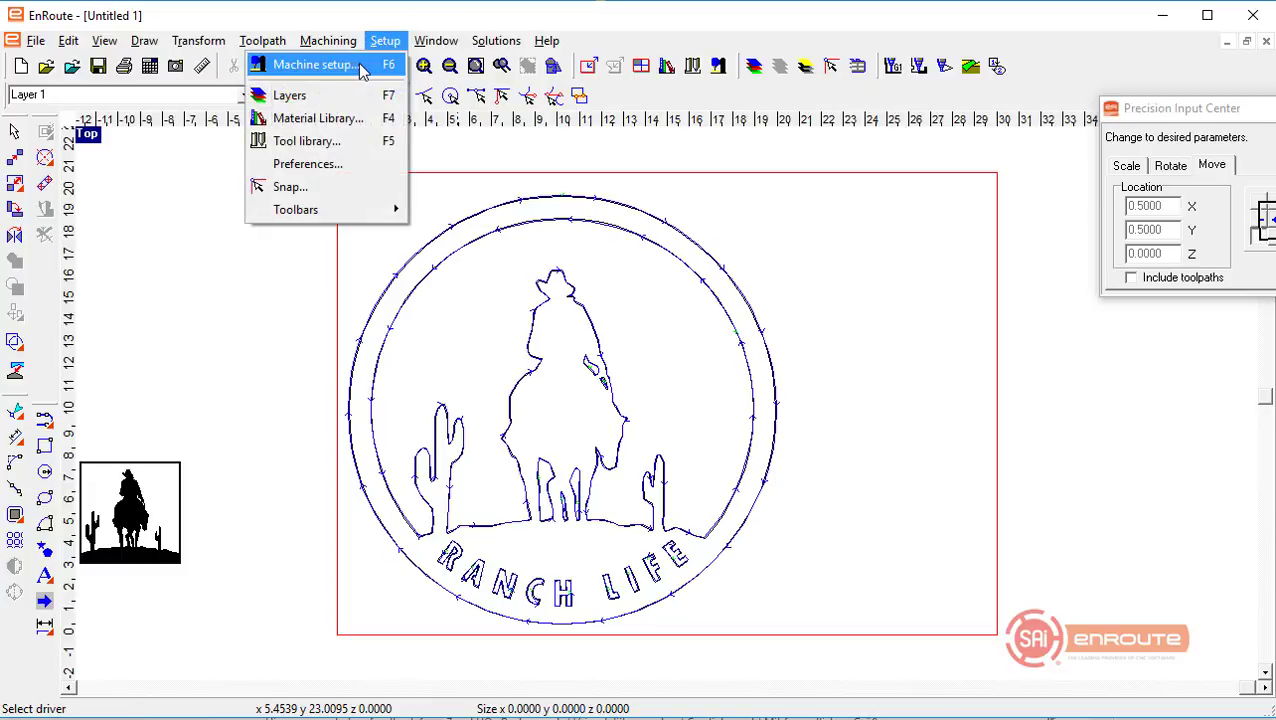
left_click(356, 63)
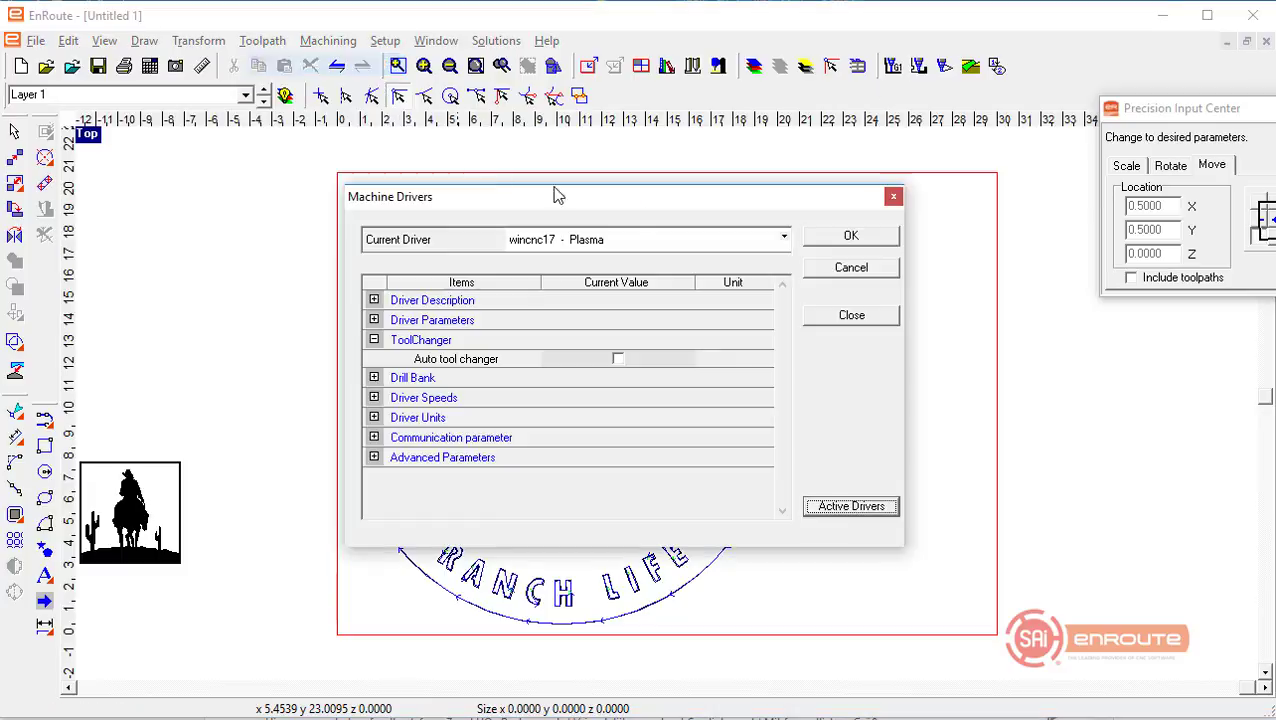
left_click(893, 197)
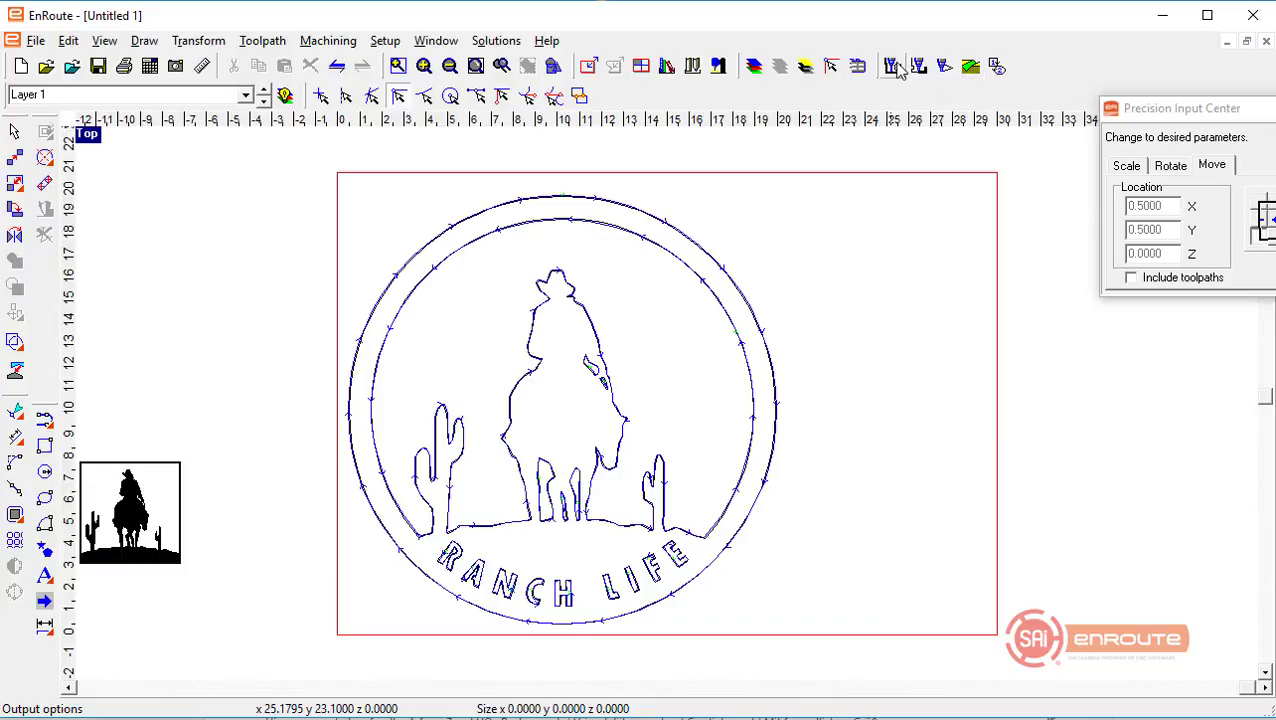
left_click(328, 41)
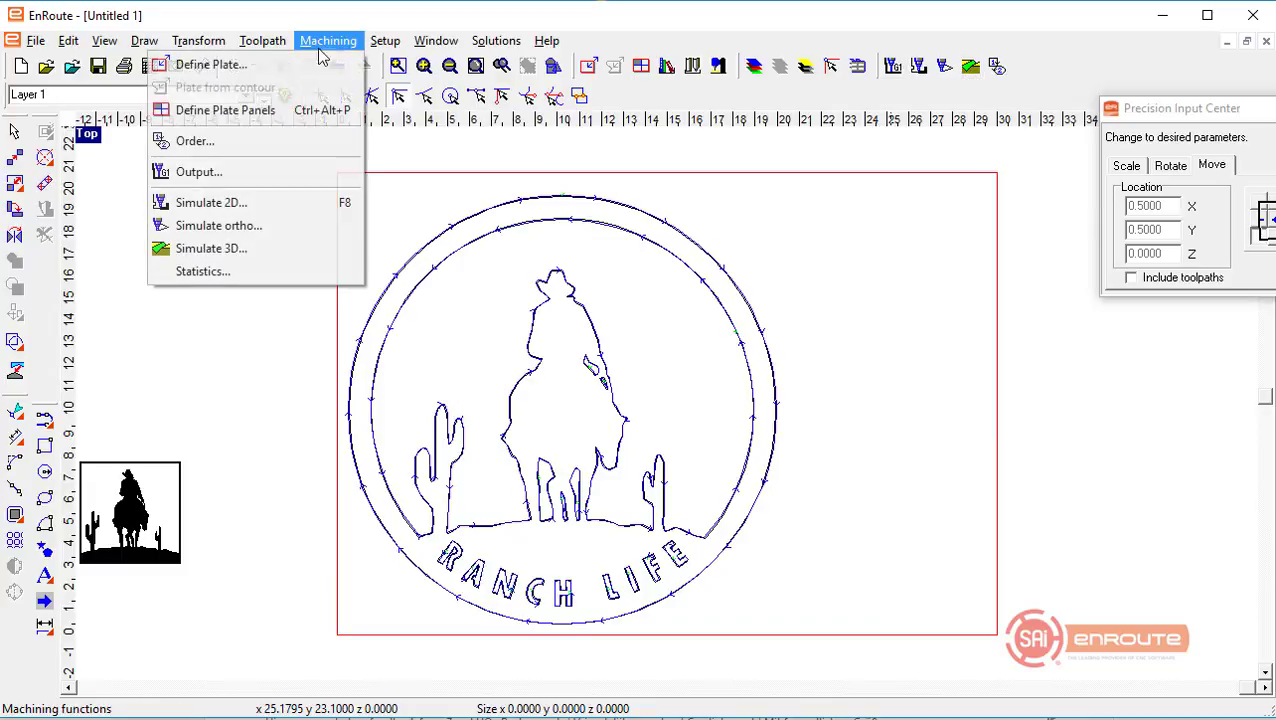
Step: Output the toolpaths to a file named 'Ranch Life' as a TAP file on the Desktop
left_click(316, 171)
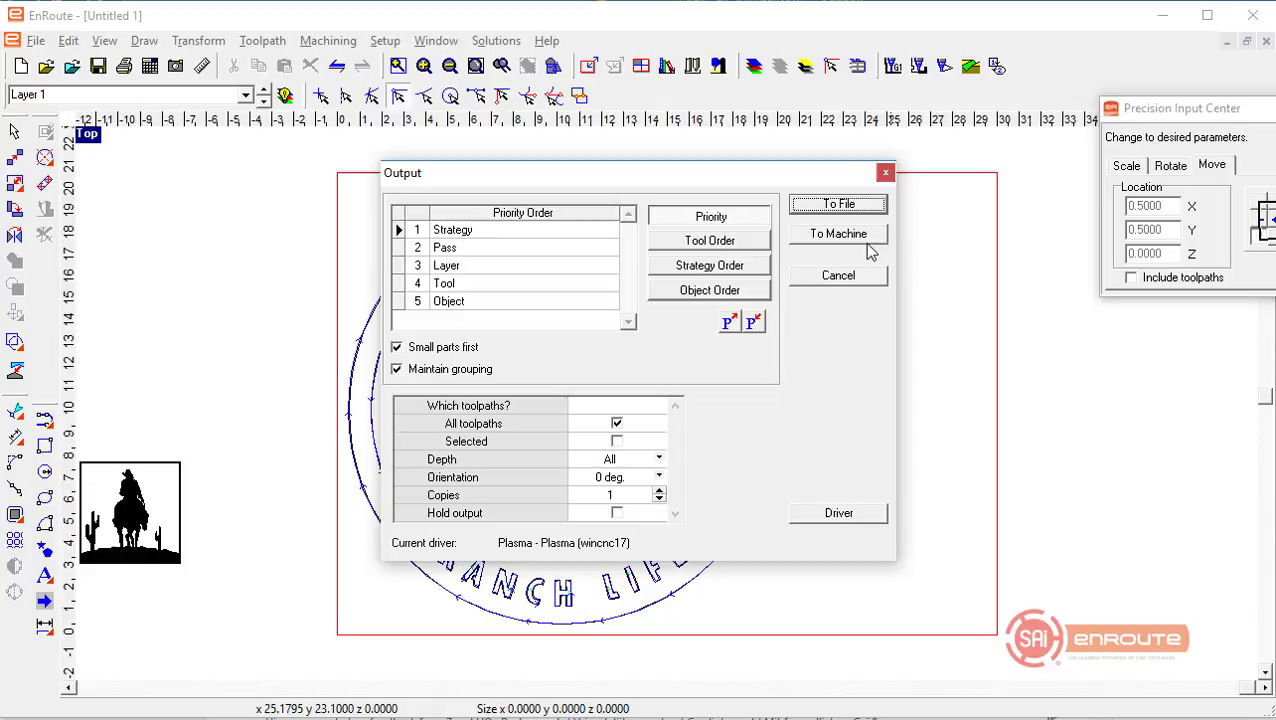
left_click(866, 206)
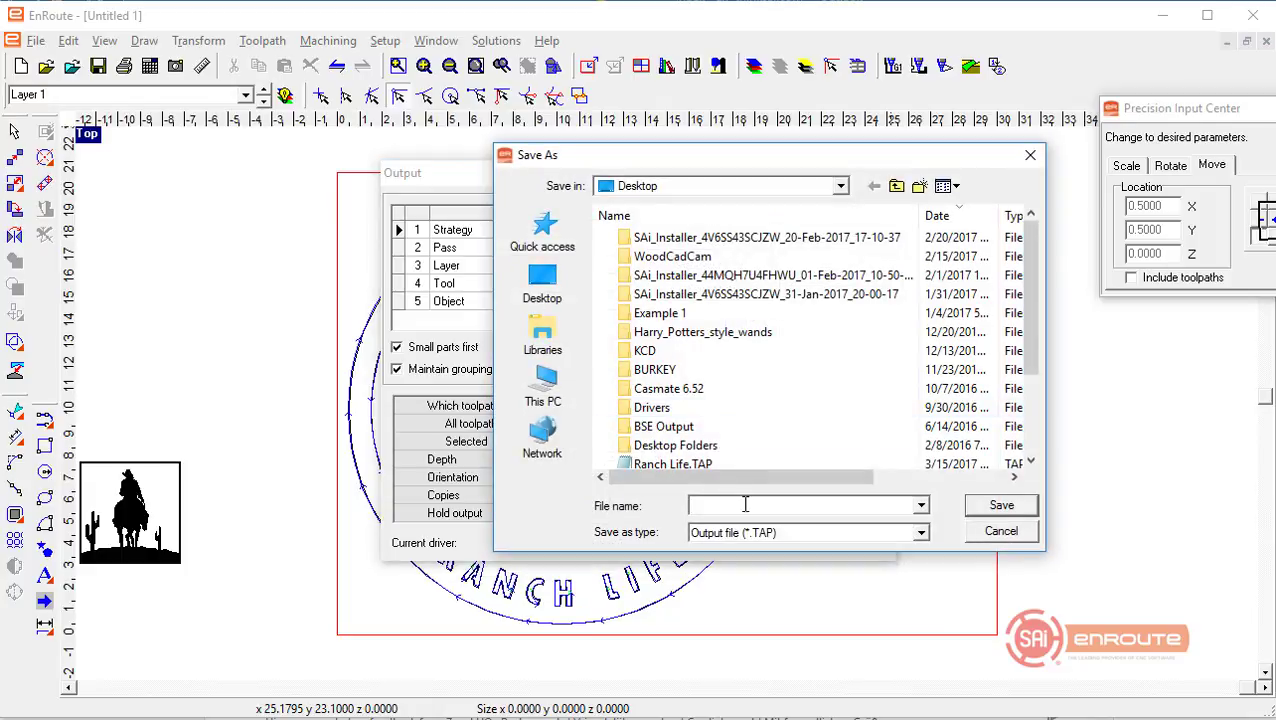
type("Ran")
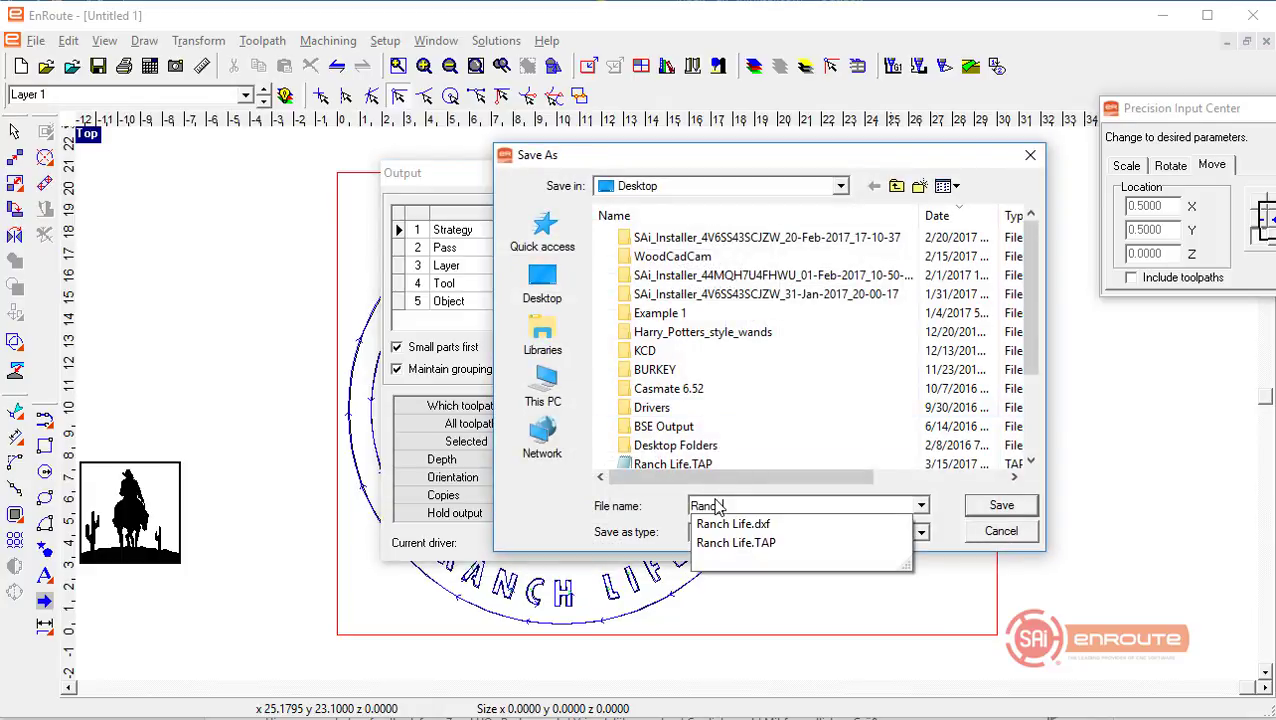
type("ch Life")
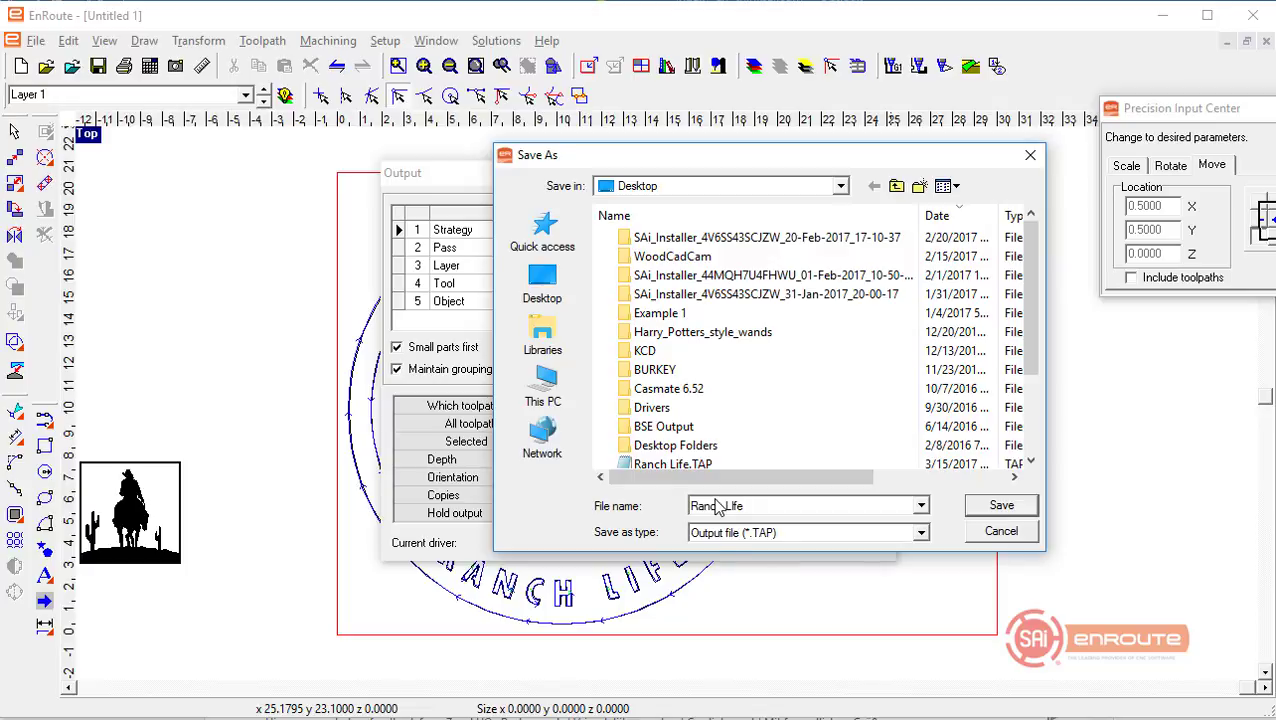
key("Return")
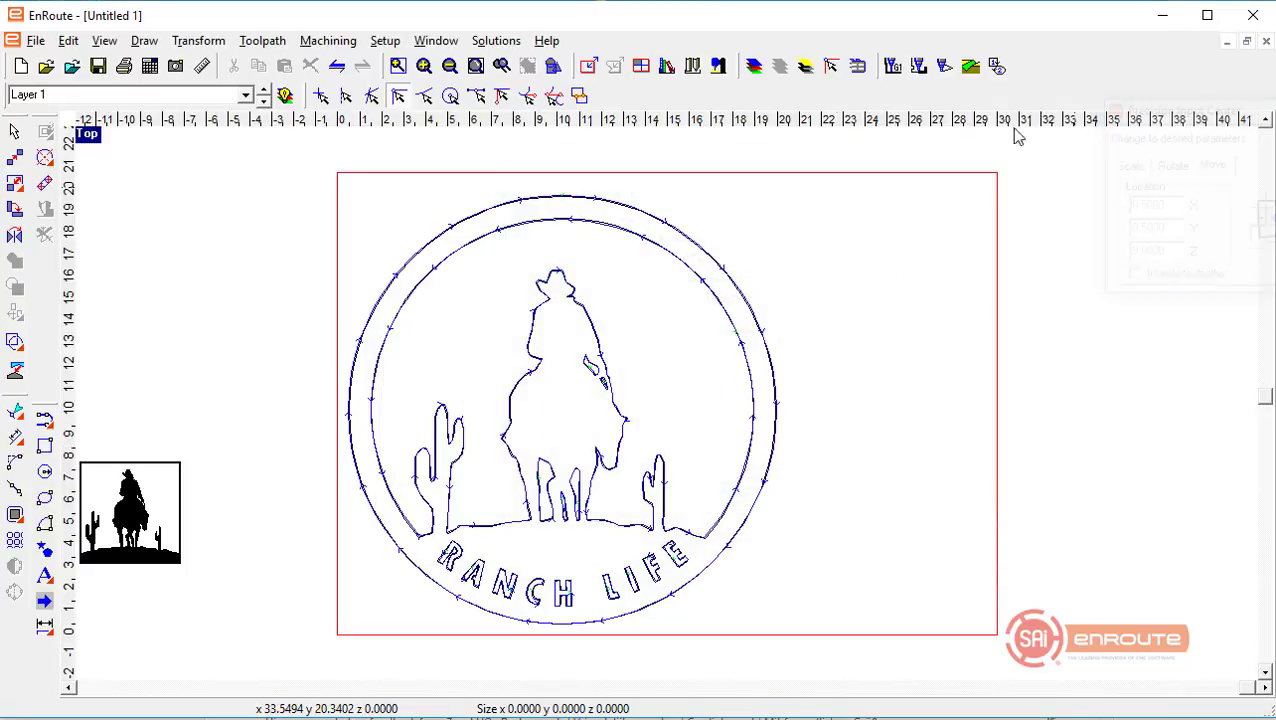
Step: Launch BackPlot from Solutions and open Ranch LIfe.TAP in it
left_click(496, 40)
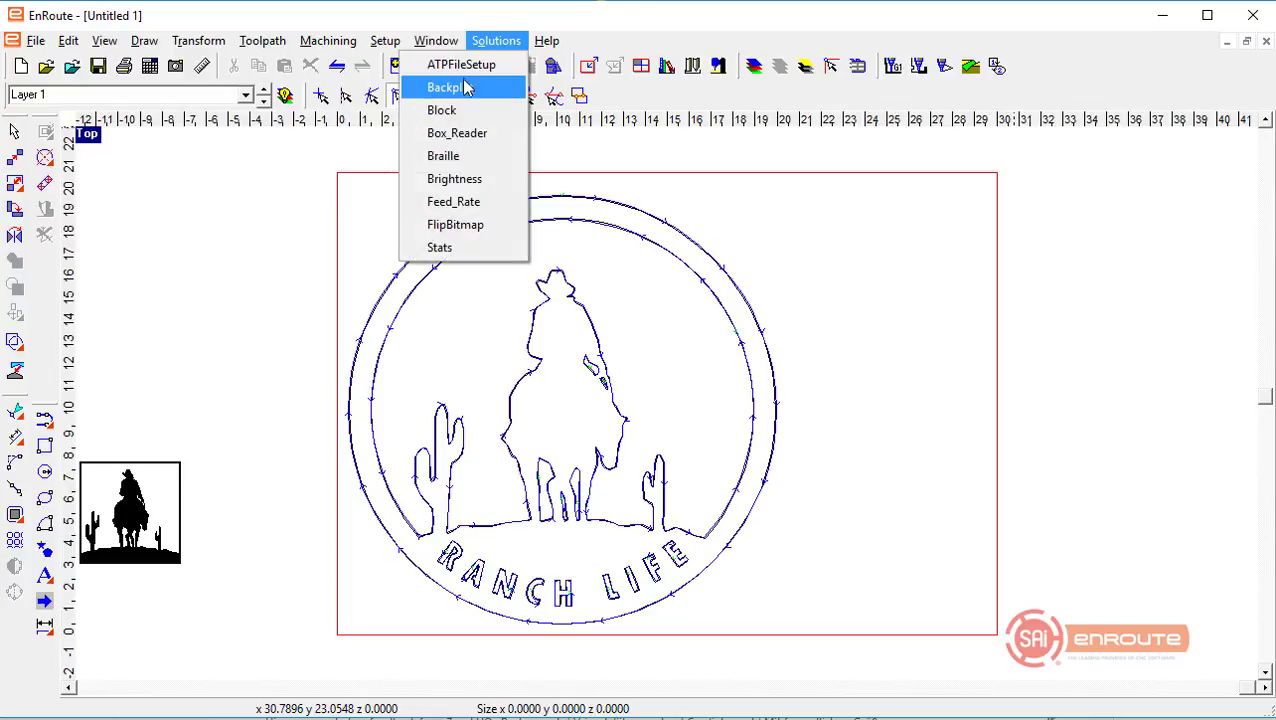
left_click(460, 88)
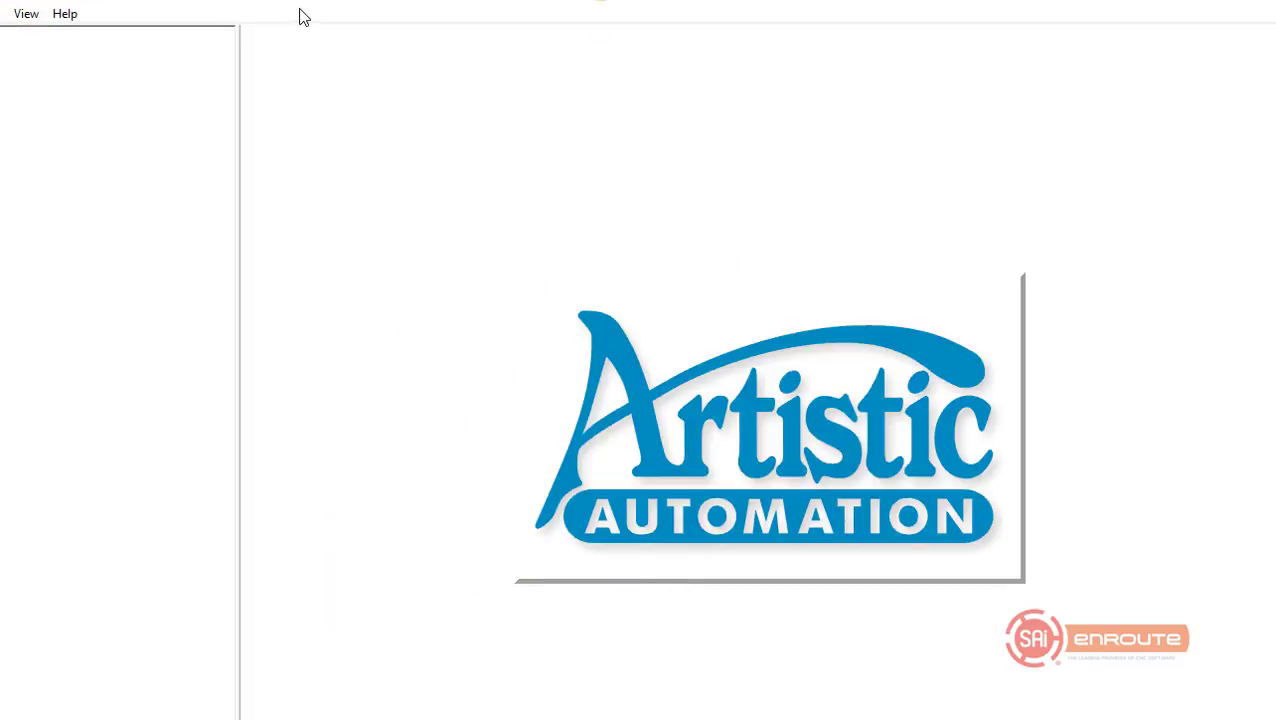
left_click_drag(366, 140, 377, 75)
left_click(60, 84)
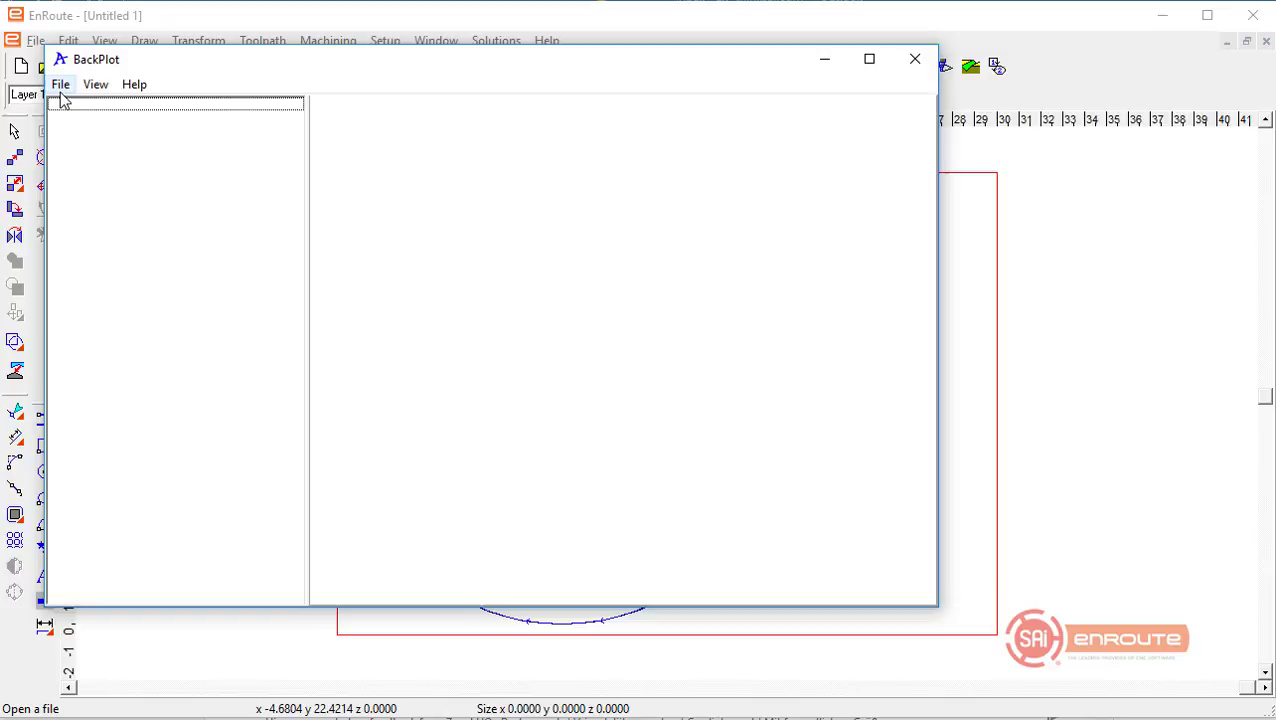
left_click(75, 106)
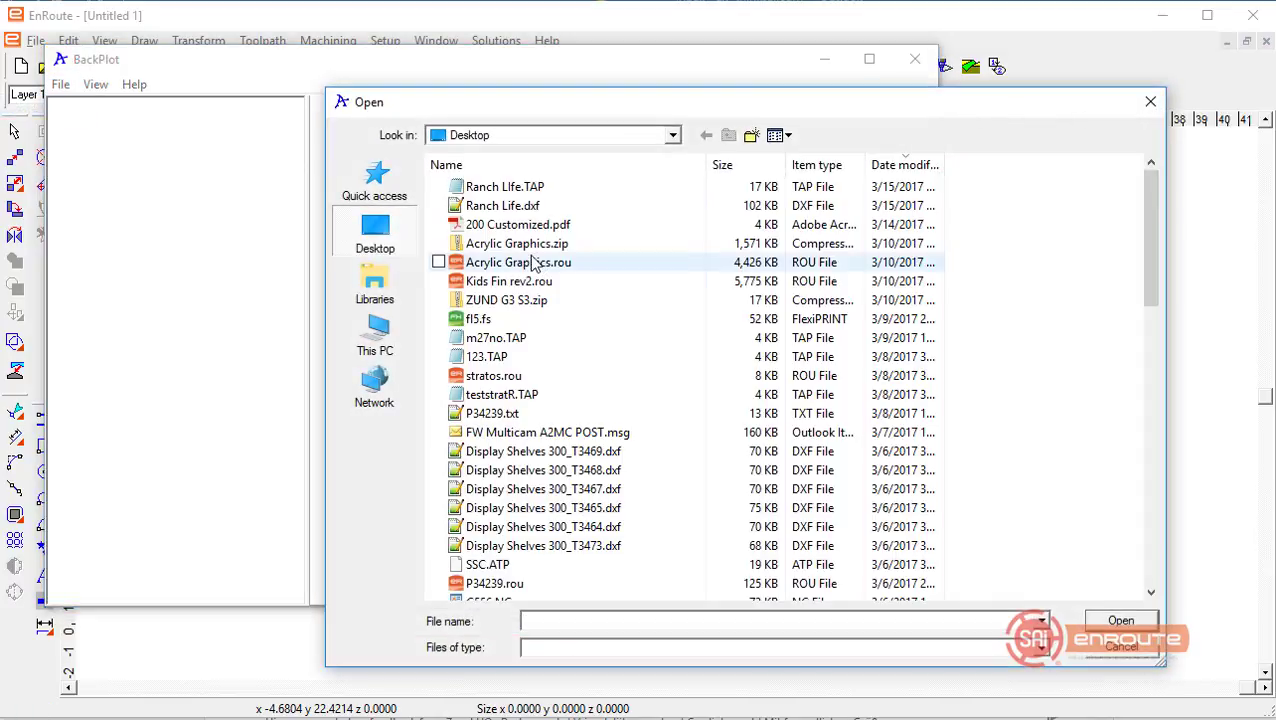
double_click(505, 186)
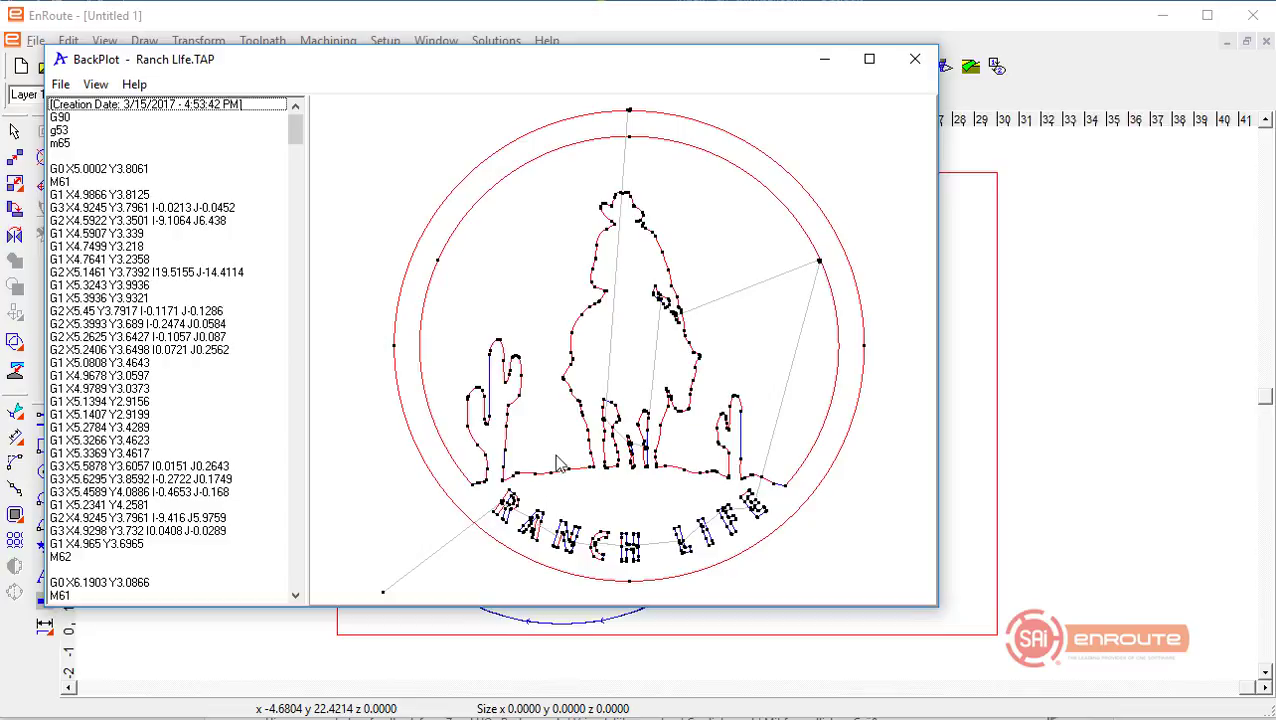
Step: Zoom in and out over the Ranch Life toolpath plot, then close BackPlot
scroll(558, 463, "up", 8)
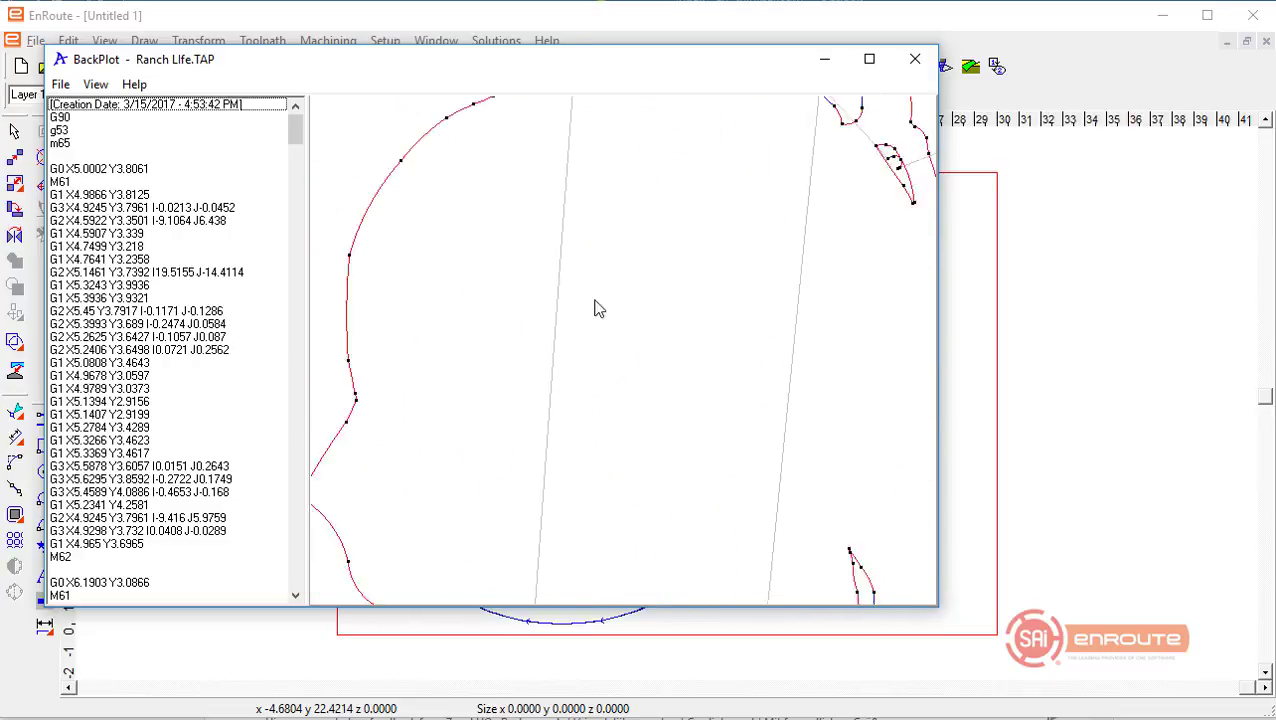
scroll(507, 289, "down", 2)
scroll(510, 296, "down", 4)
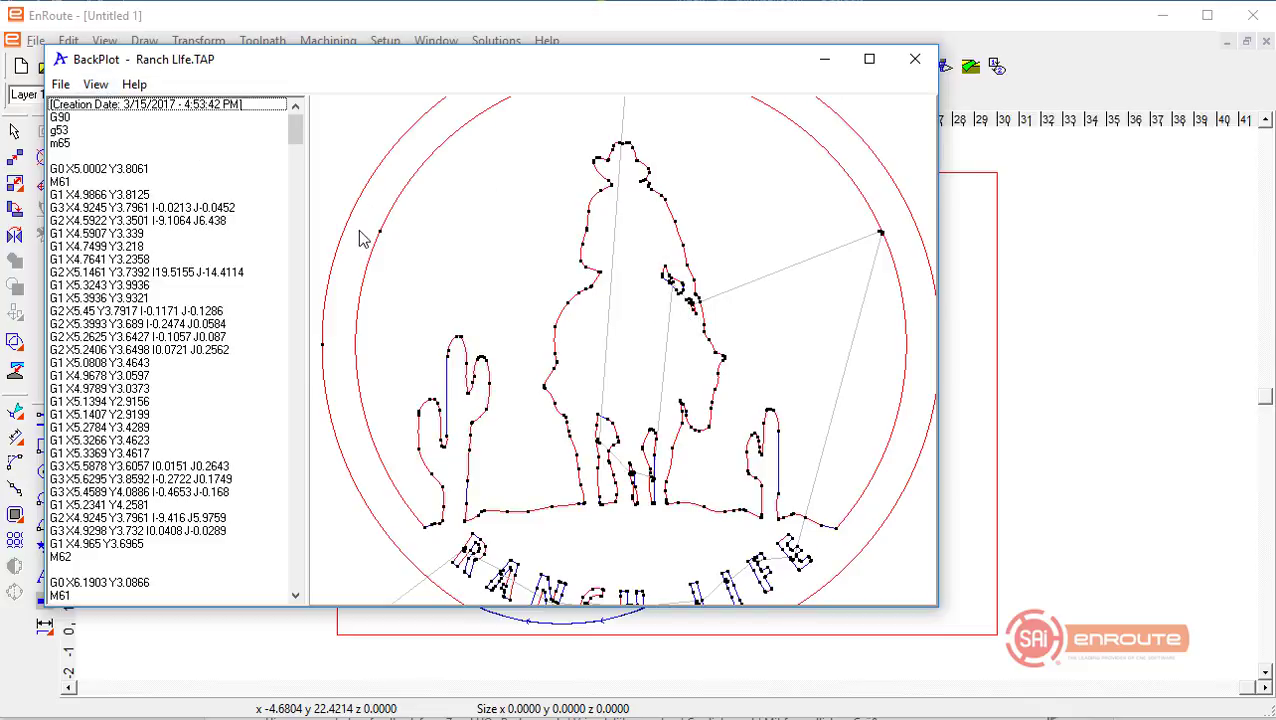
scroll(735, 430, "down", 2)
scroll(725, 420, "up", 3)
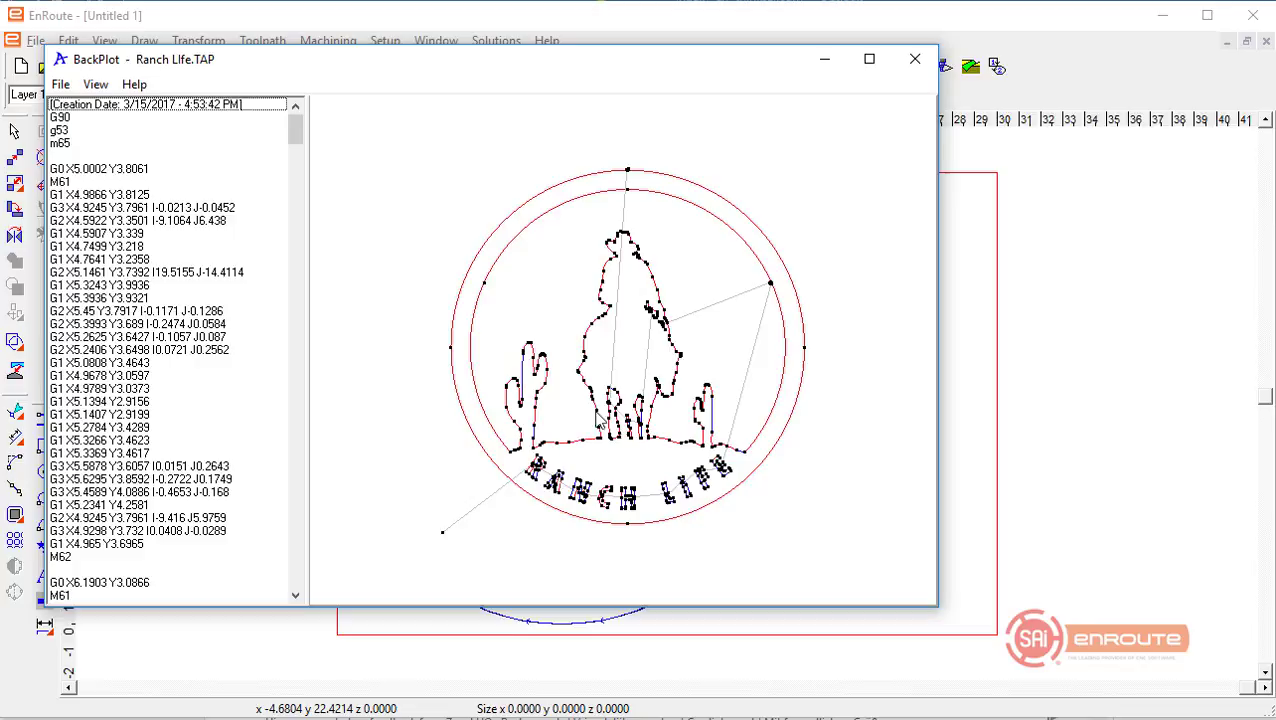
scroll(462, 400, "up", 5)
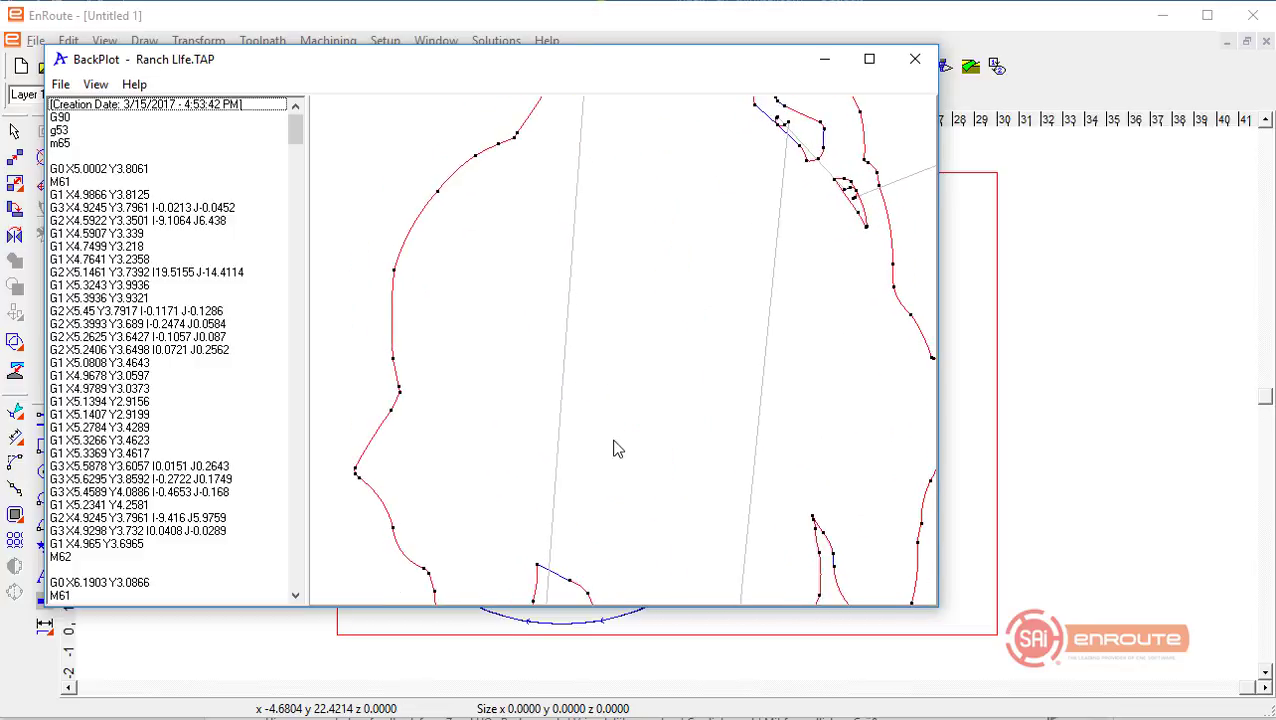
scroll(640, 315, "down", 5)
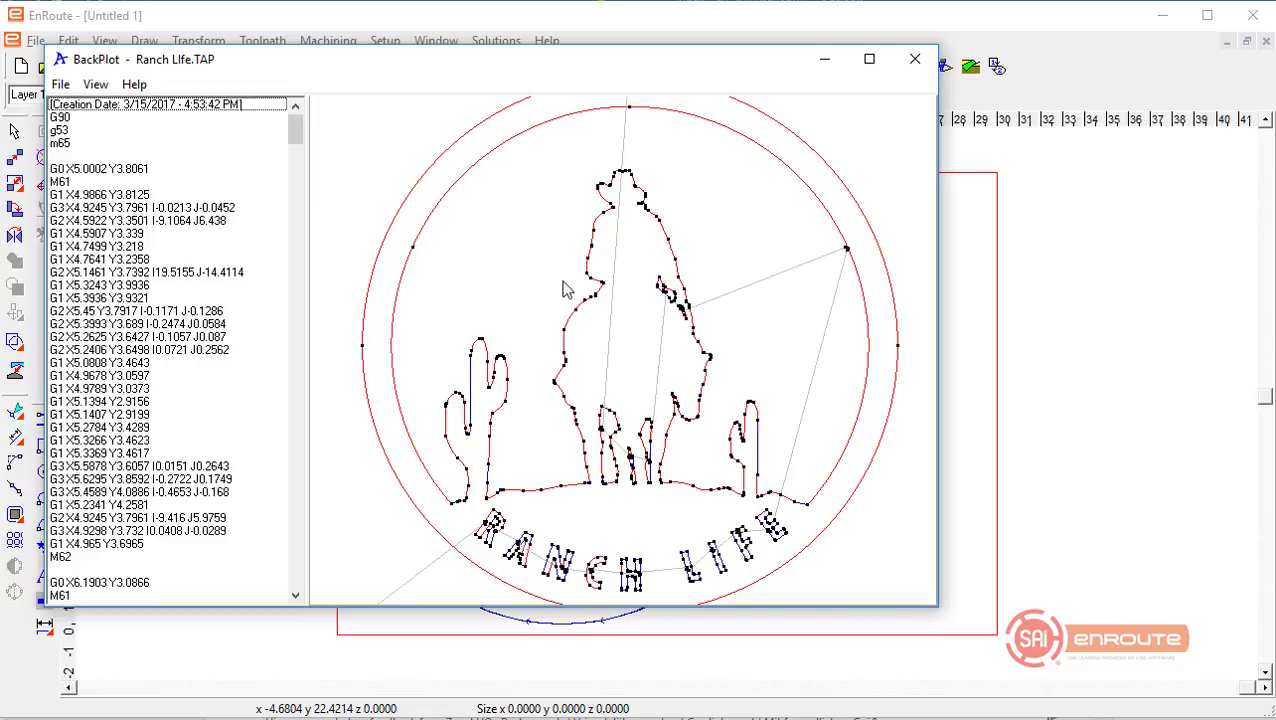
left_click(1006, 368)
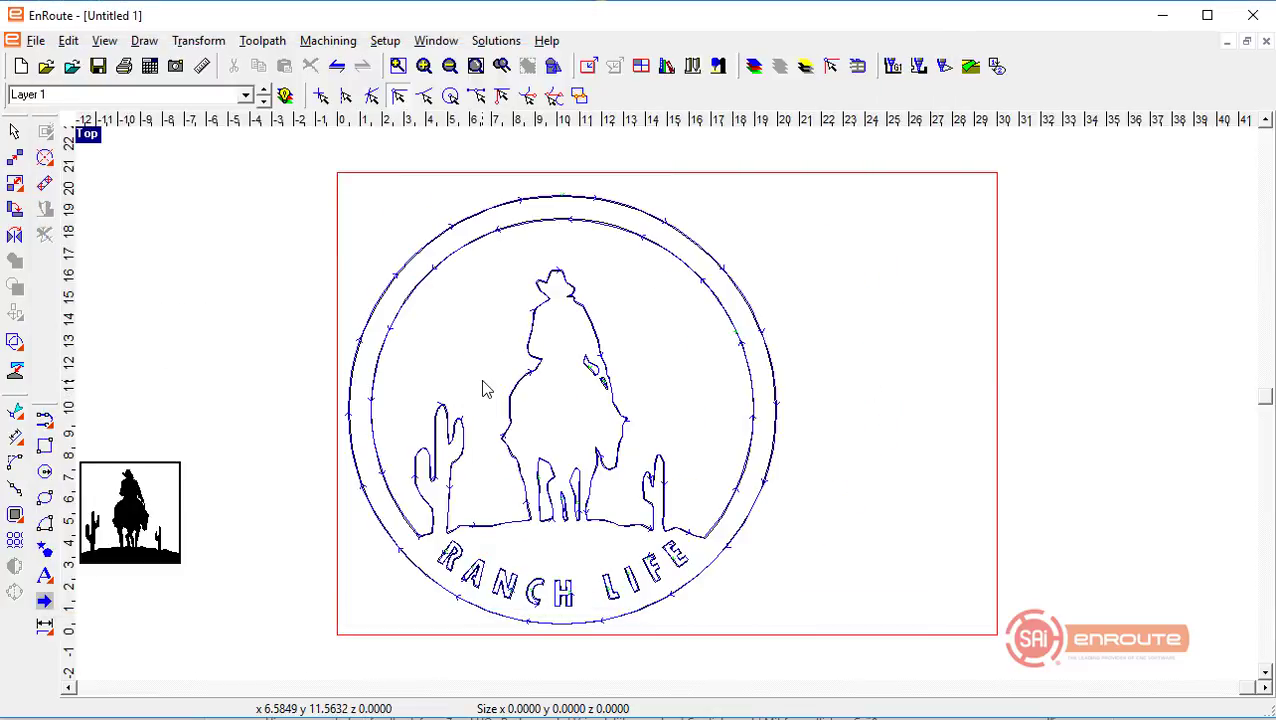